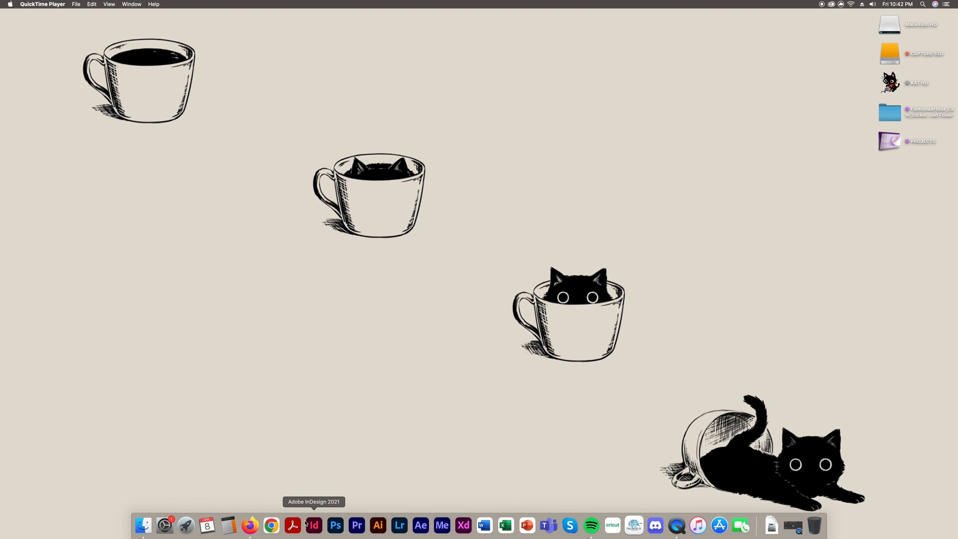
# Launch InDesign 2021 from the Dock and wait for its Home screen with recent files
pyautogui.click(314, 525)
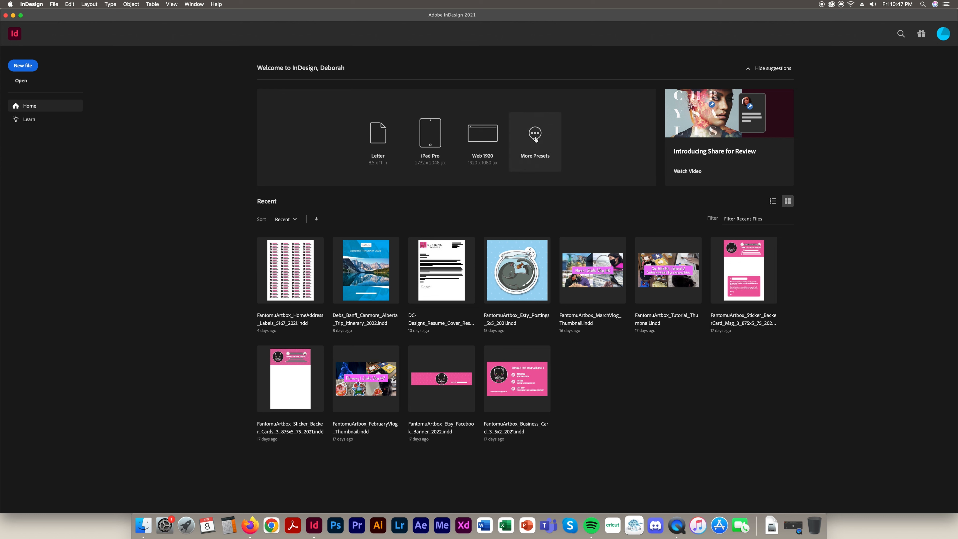
# Open the full New Document dialog and look through the Saved, Print, Web and Mobile preset tabs
pyautogui.click(534, 170)
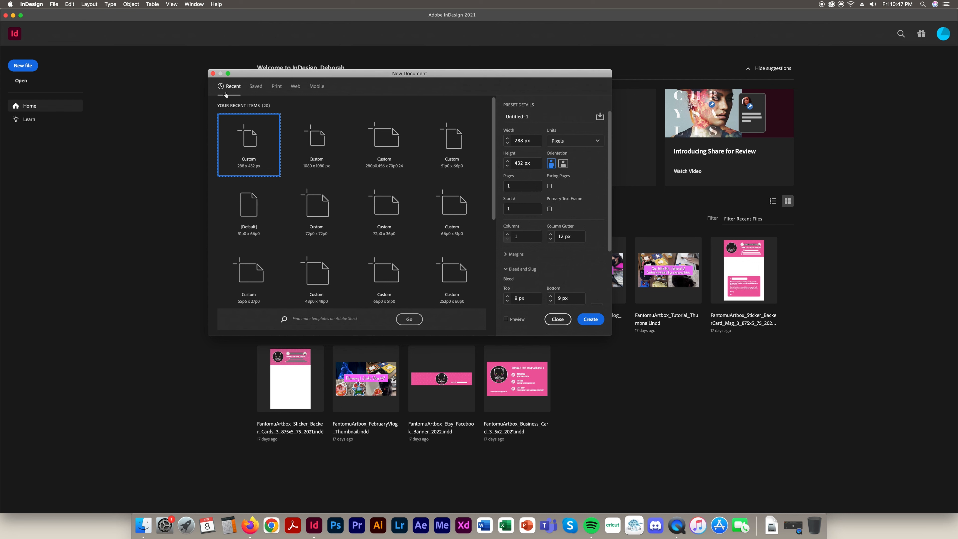
pyautogui.scroll(-5, 404, 218)
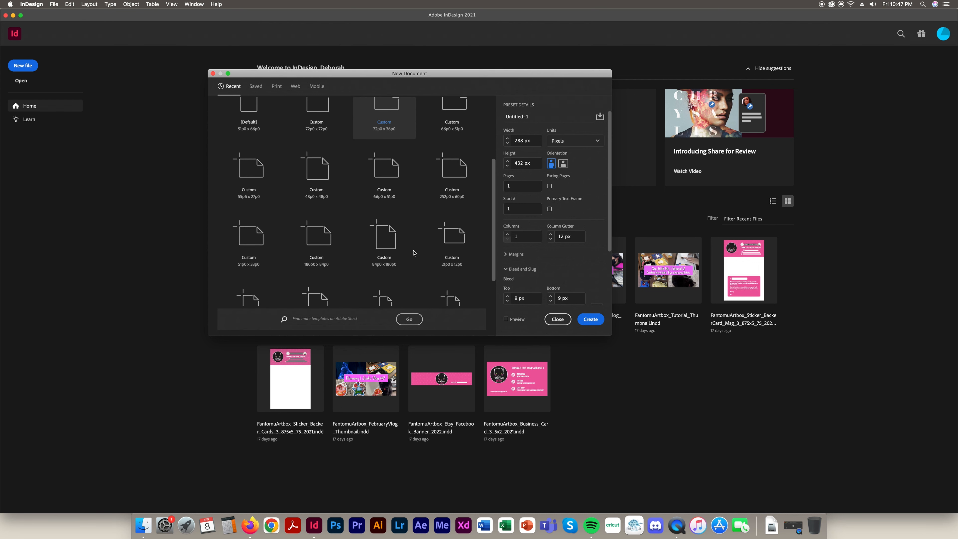
pyautogui.scroll(5, 413, 253)
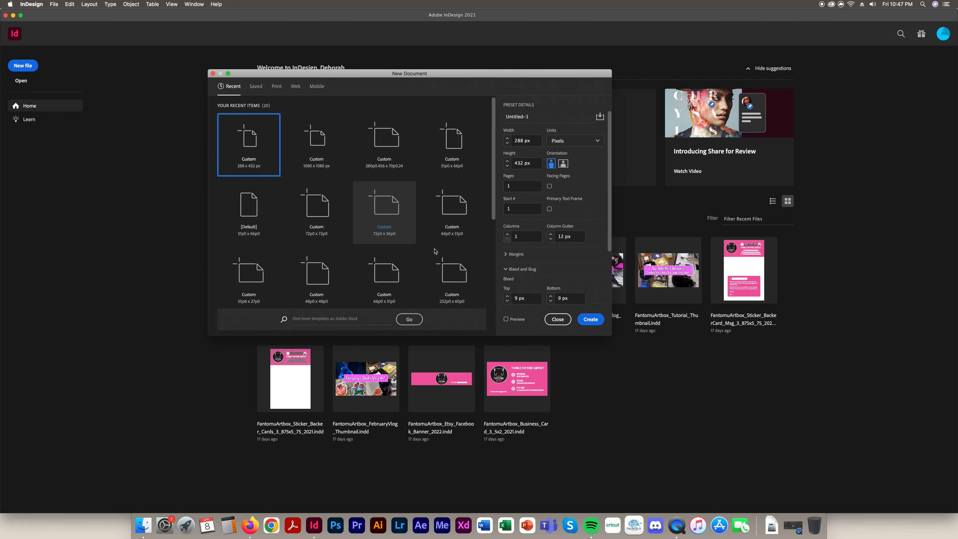
pyautogui.click(256, 87)
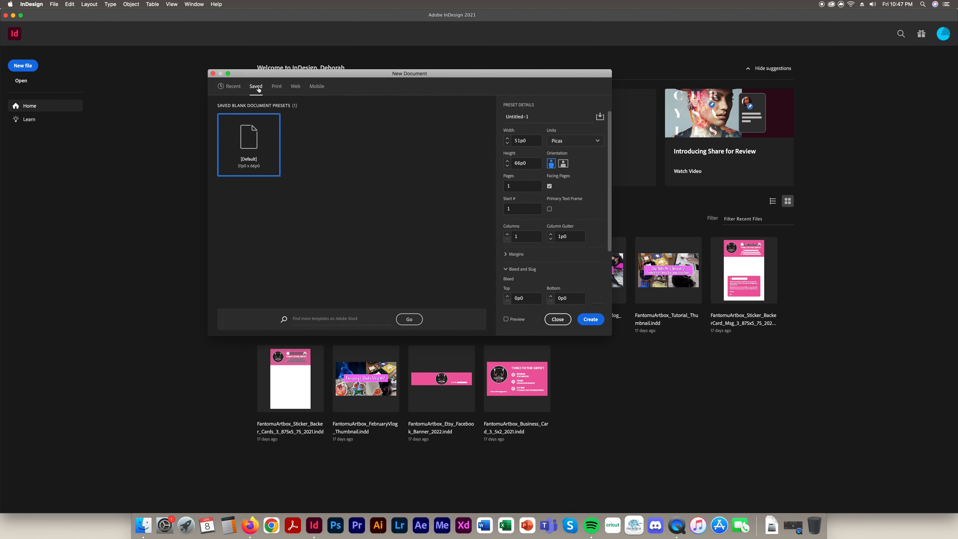
pyautogui.click(276, 86)
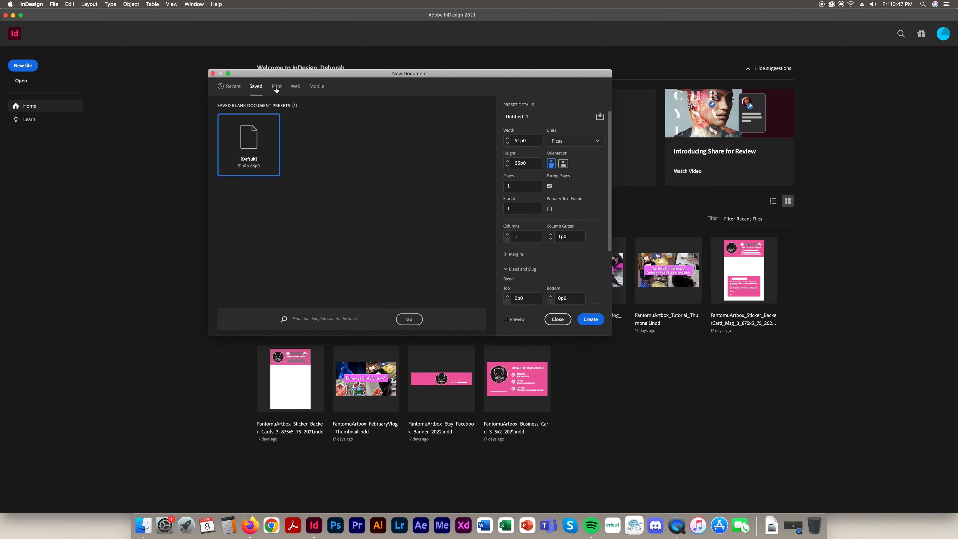
pyautogui.click(296, 87)
pyautogui.click(317, 86)
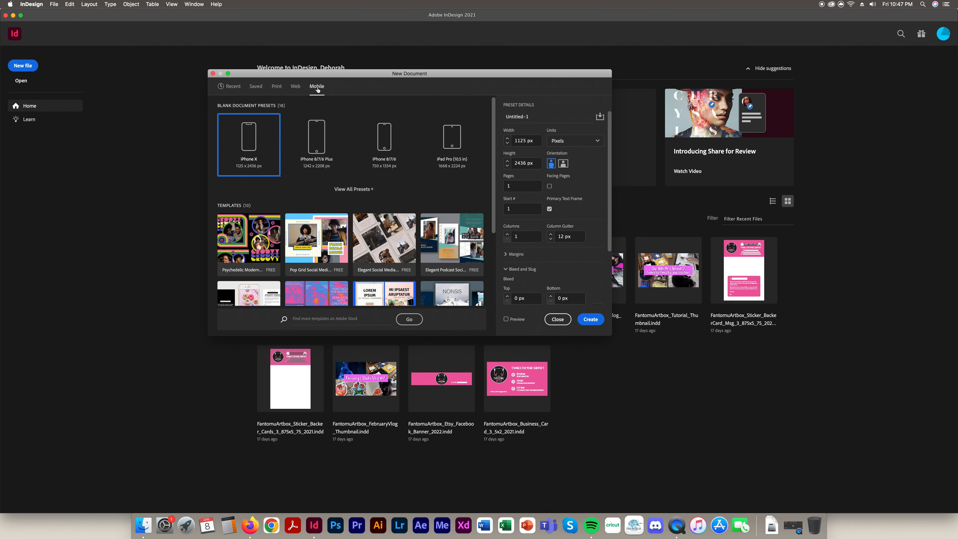
# Compare the Web and Mobile presets again, then settle on Print with Letter at 51p0 × 66p0
pyautogui.click(295, 90)
pyautogui.click(313, 90)
pyautogui.click(295, 87)
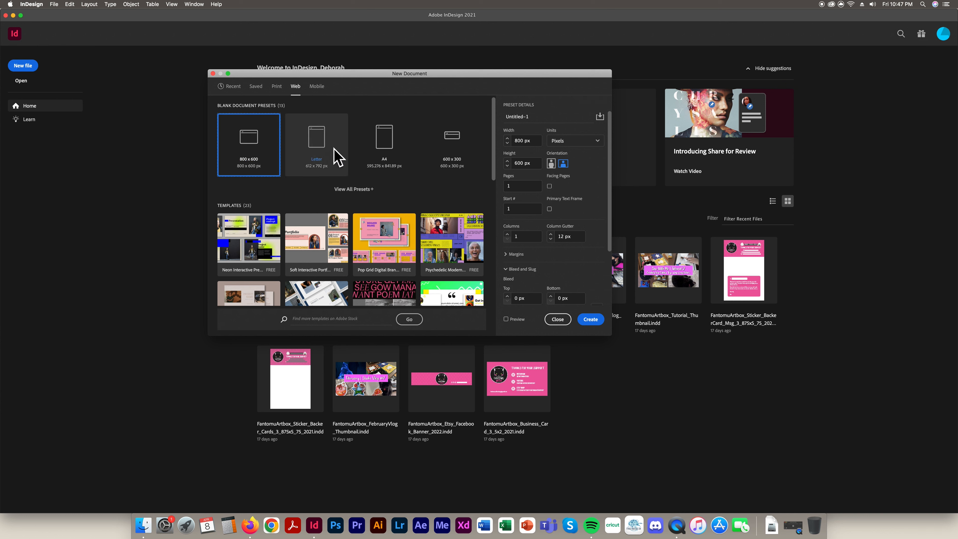
pyautogui.click(319, 86)
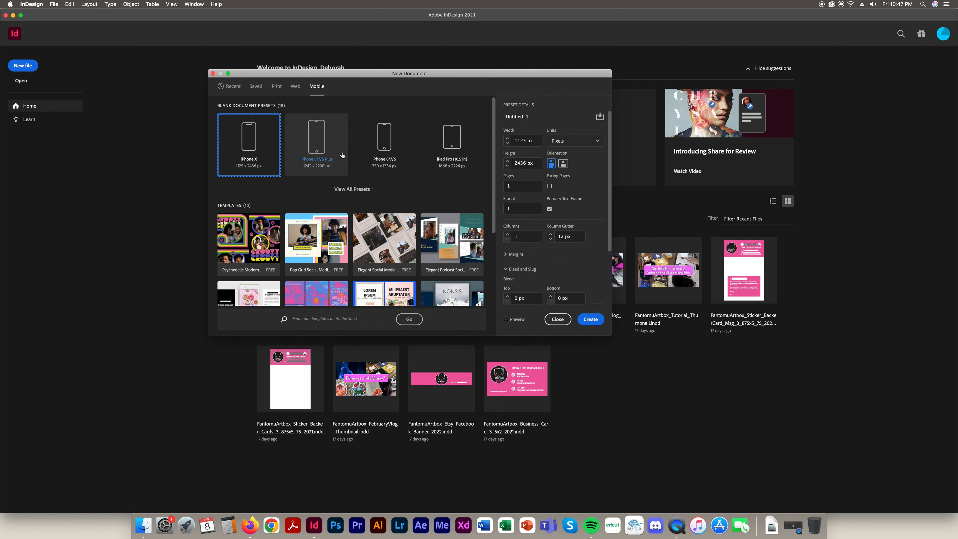
pyautogui.click(276, 87)
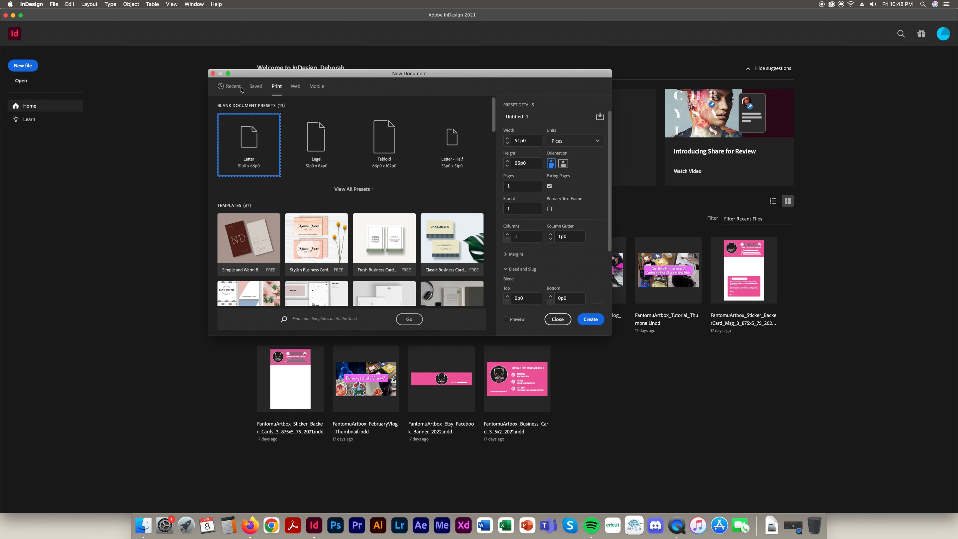
pyautogui.click(296, 87)
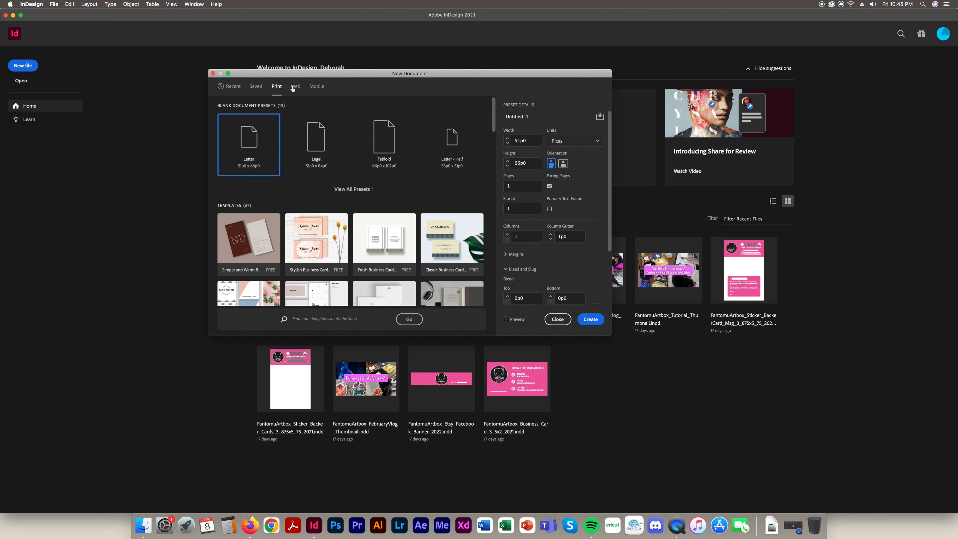
pyautogui.click(319, 87)
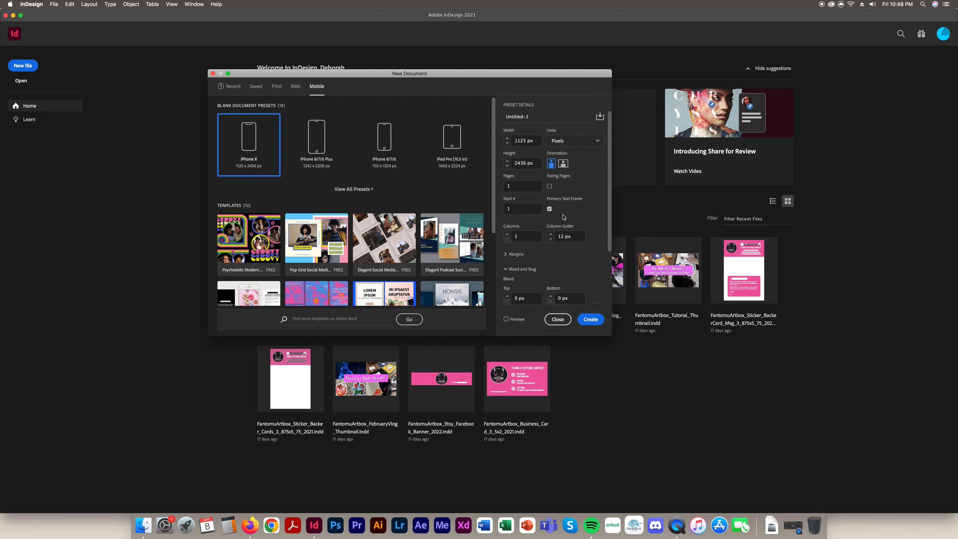
pyautogui.click(277, 87)
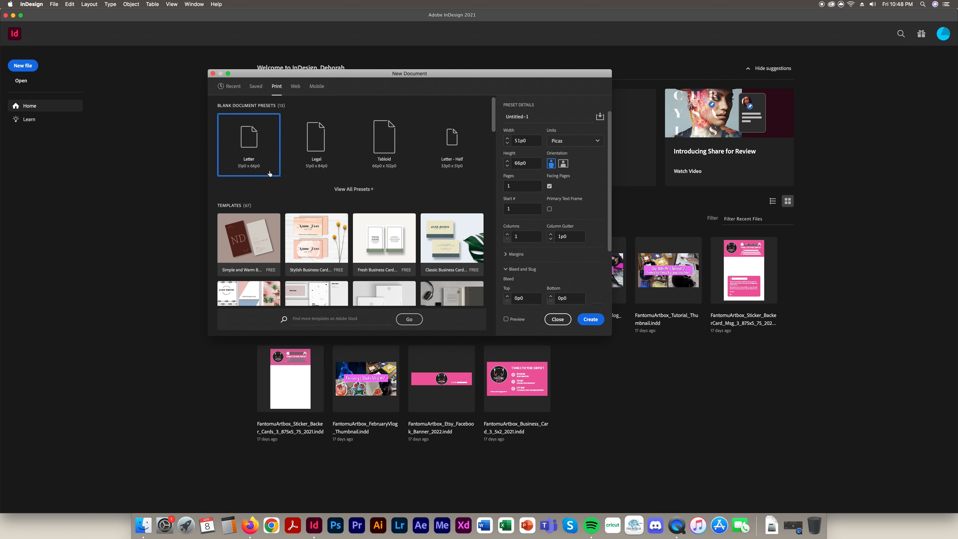
# Switch the document units to inches and set a 6 in × 4 in landscape page
pyautogui.click(590, 143)
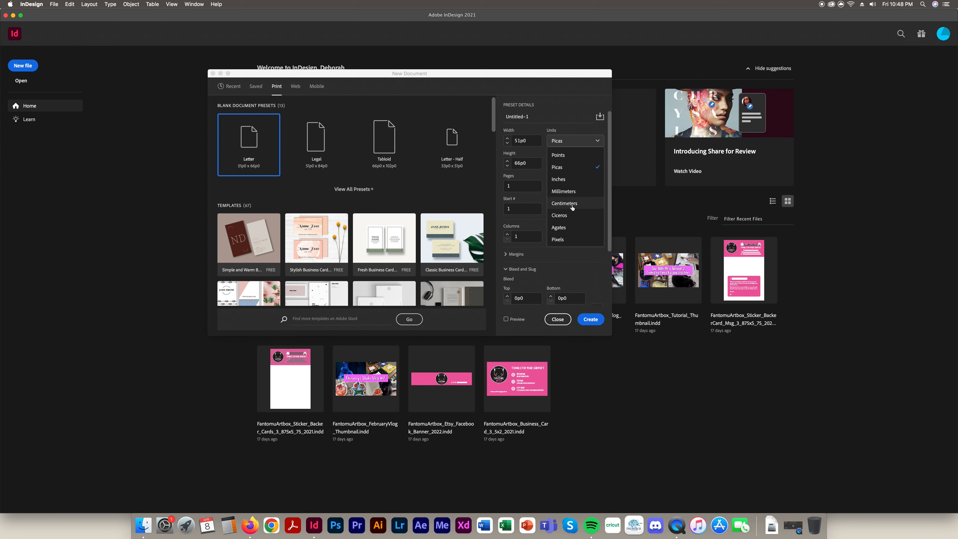
pyautogui.click(567, 179)
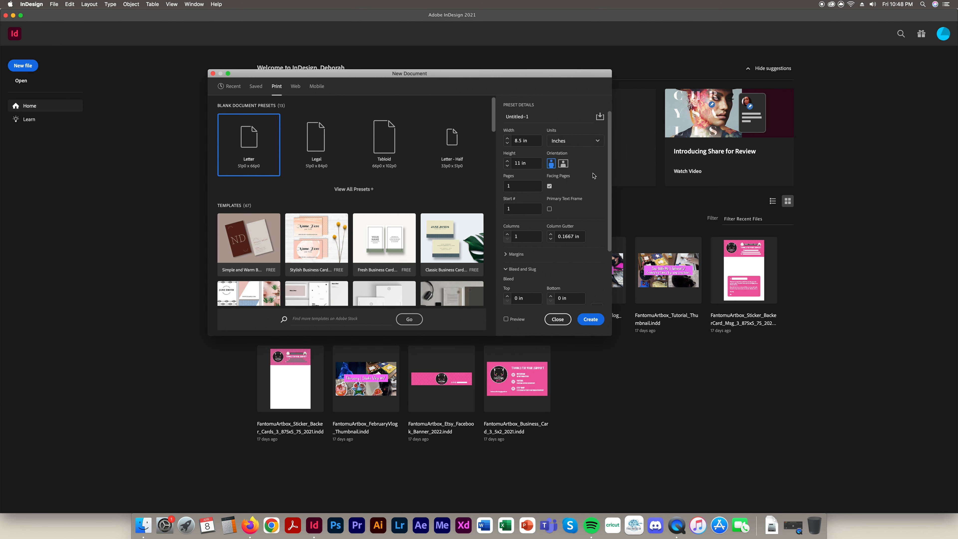
pyautogui.moveTo(524, 141); pyautogui.dragTo(509, 140)
pyautogui.click(563, 163)
pyautogui.click(552, 164)
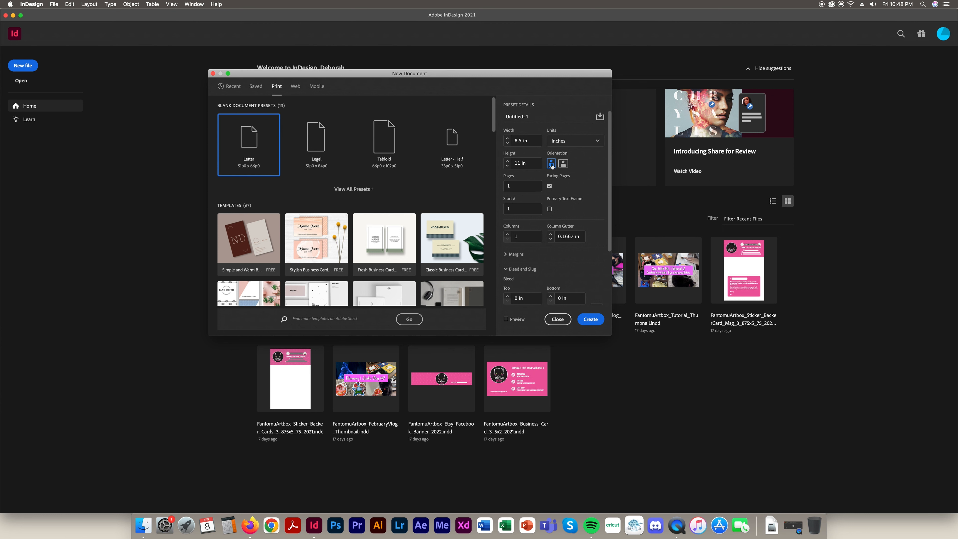
pyautogui.click(563, 164)
pyautogui.doubleClick(520, 141)
pyautogui.write('6')
pyautogui.press('Tab')
pyautogui.write('4')
pyautogui.click(530, 187)
pyautogui.click(550, 187)
pyautogui.click(550, 186)
# Review the pages, start page, columns and 0.1667 in gutter, and reveal the 0.5 in margin settings
pyautogui.click(520, 187)
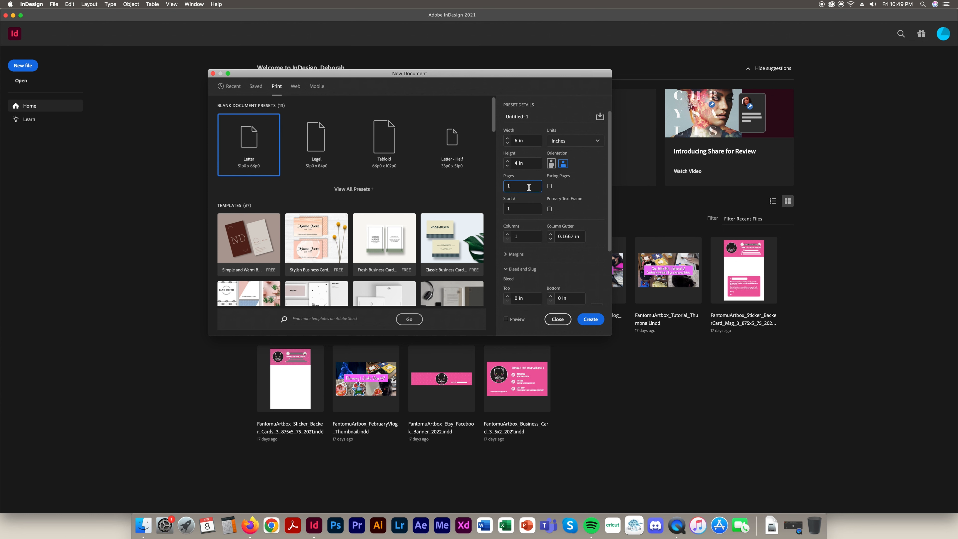
pyautogui.click(523, 210)
pyautogui.click(529, 237)
pyautogui.moveTo(524, 236); pyautogui.dragTo(510, 237)
pyautogui.click(572, 236)
pyautogui.moveTo(583, 236); pyautogui.dragTo(546, 235)
pyautogui.click(507, 255)
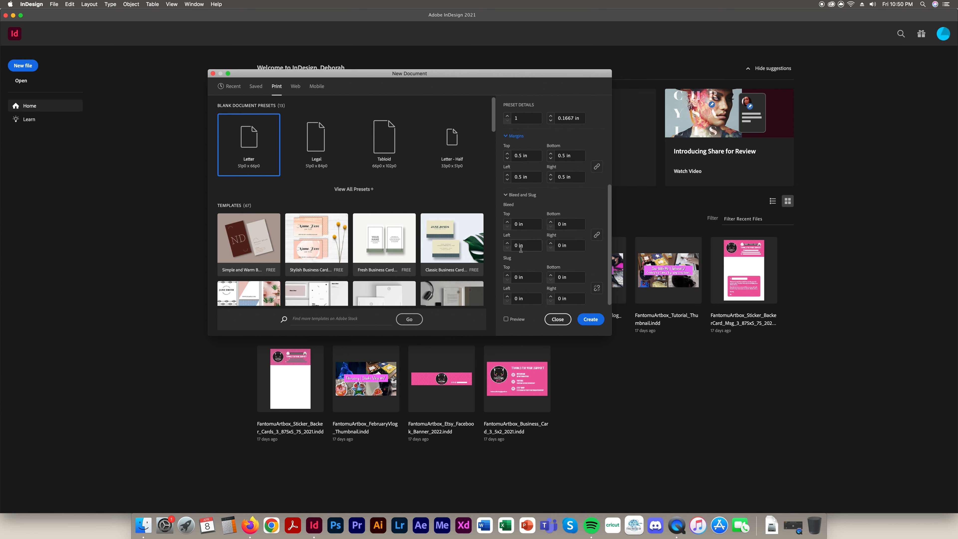
pyautogui.scroll(5, 521, 250)
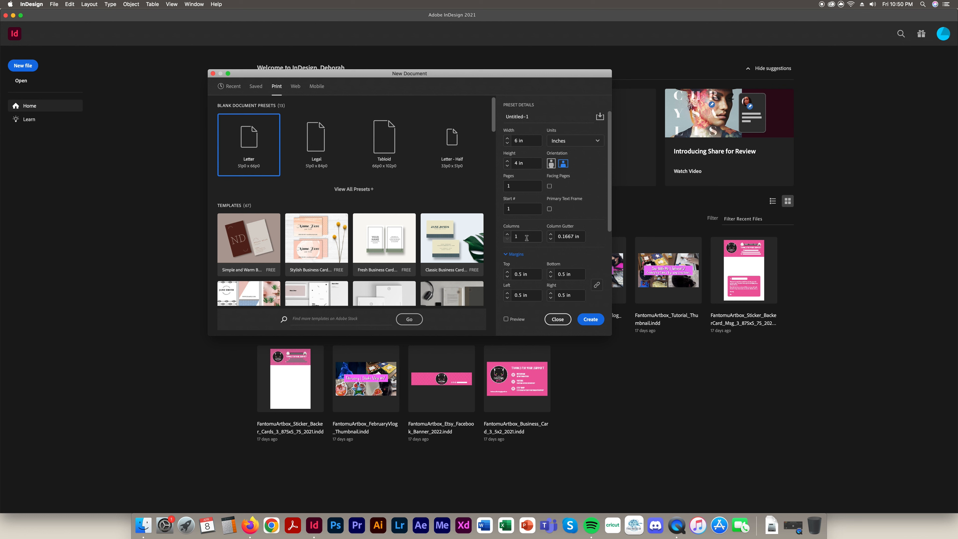
pyautogui.scroll(-4, 533, 252)
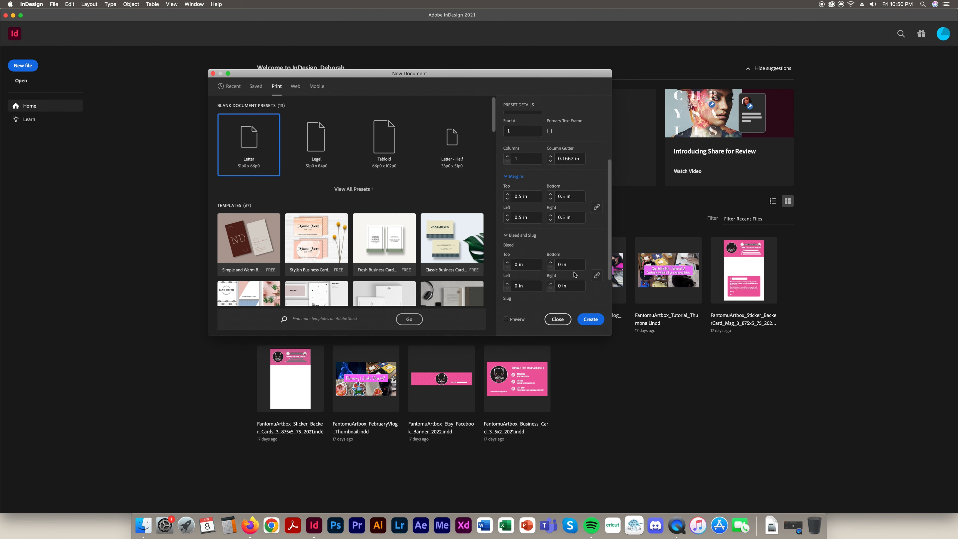
# Enter 0.25 in for the top margin and link the chain so all four margins read 0.25 in
pyautogui.click(535, 195)
pyautogui.moveTo(534, 195); pyautogui.dragTo(506, 199)
pyautogui.write('0.25')
pyautogui.click(597, 206)
pyautogui.click(596, 207)
pyautogui.click(597, 208)
pyautogui.click(507, 194)
pyautogui.click(507, 194)
pyautogui.click(507, 194)
pyautogui.click(507, 194)
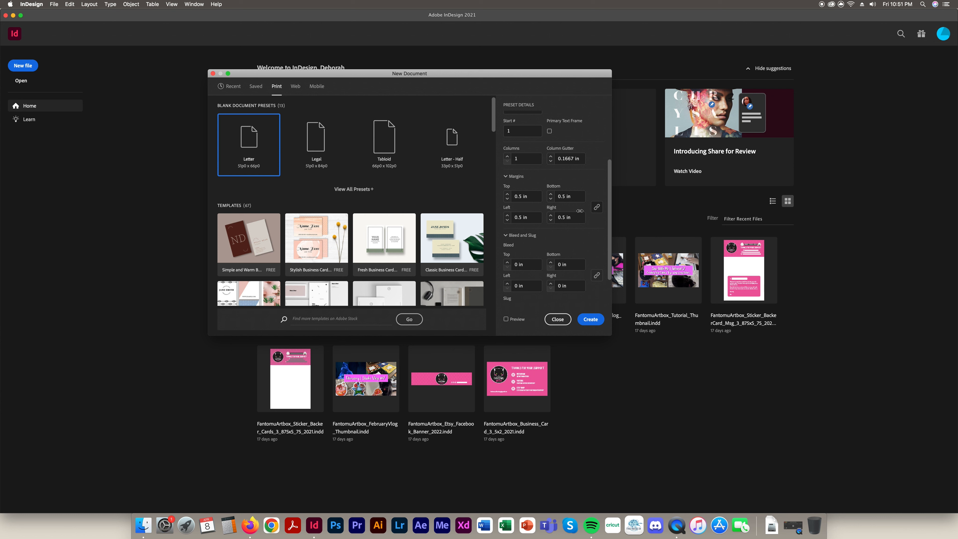
pyautogui.doubleClick(520, 196)
pyautogui.write('0.25')
pyautogui.doubleClick(572, 199)
pyautogui.scroll(4, 556, 276)
pyautogui.scroll(-5, 547, 283)
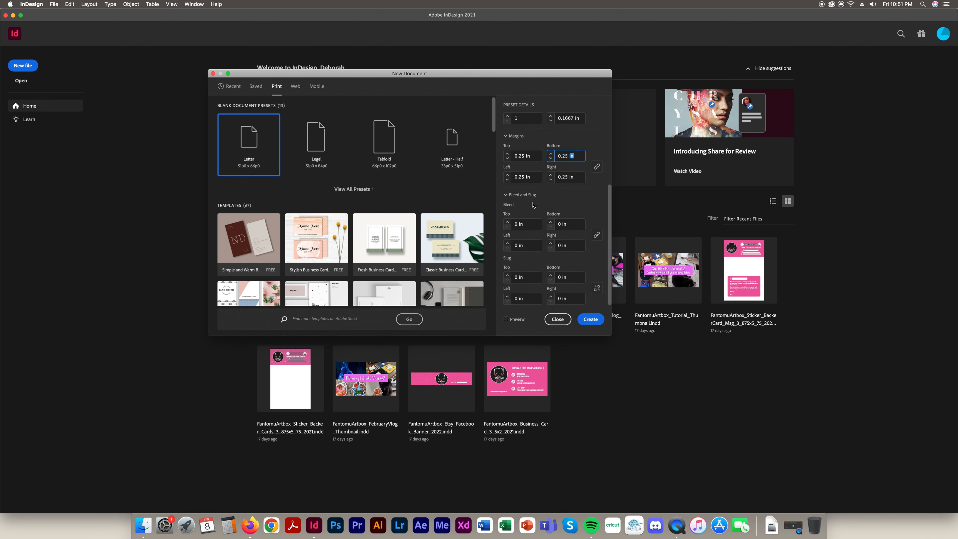
pyautogui.click(518, 224)
pyautogui.moveTo(519, 224); pyautogui.dragTo(510, 224)
pyautogui.scroll(8, 510, 224)
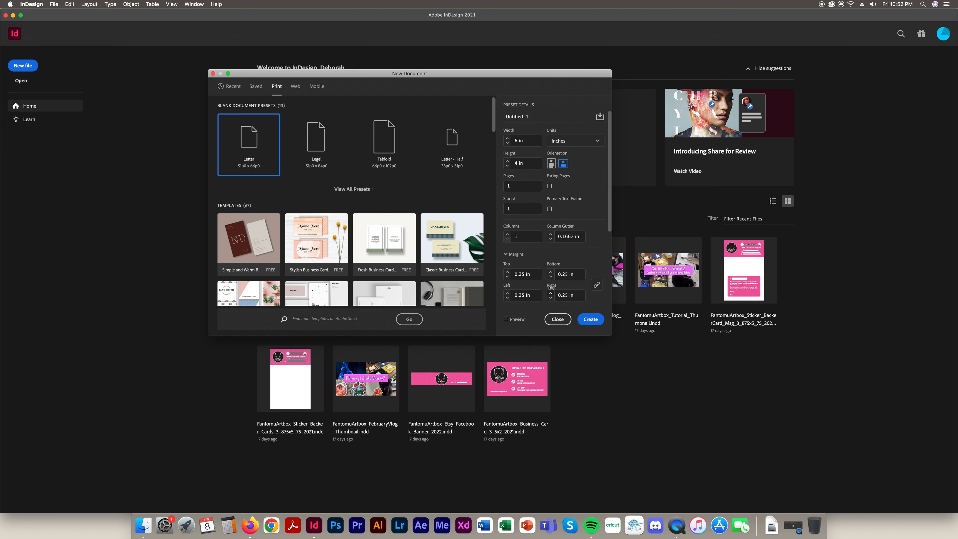
pyautogui.scroll(-4, 551, 289)
pyautogui.scroll(-3, 552, 289)
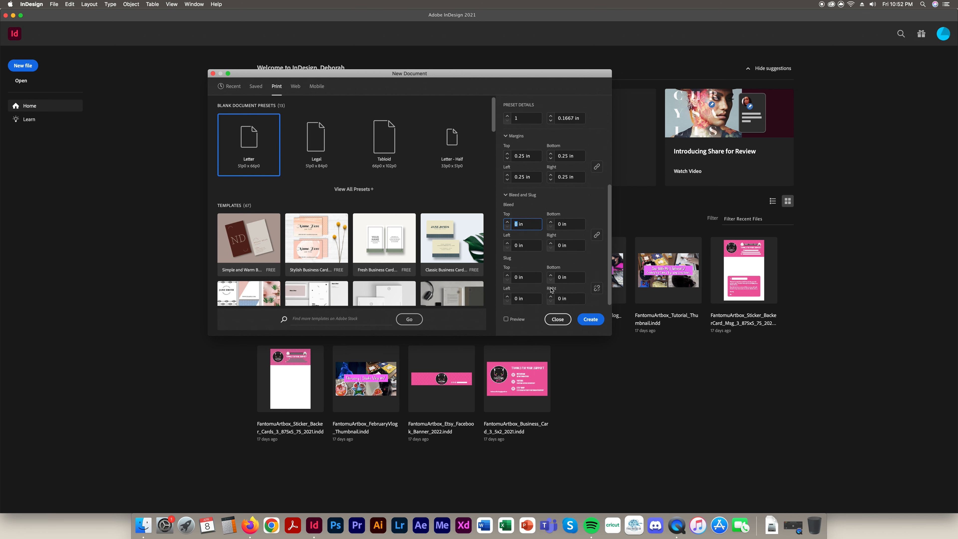
# Set a linked 0.125 in bleed on all four sides and create the document
pyautogui.click(516, 224)
pyautogui.write('.125')
pyautogui.click(563, 223)
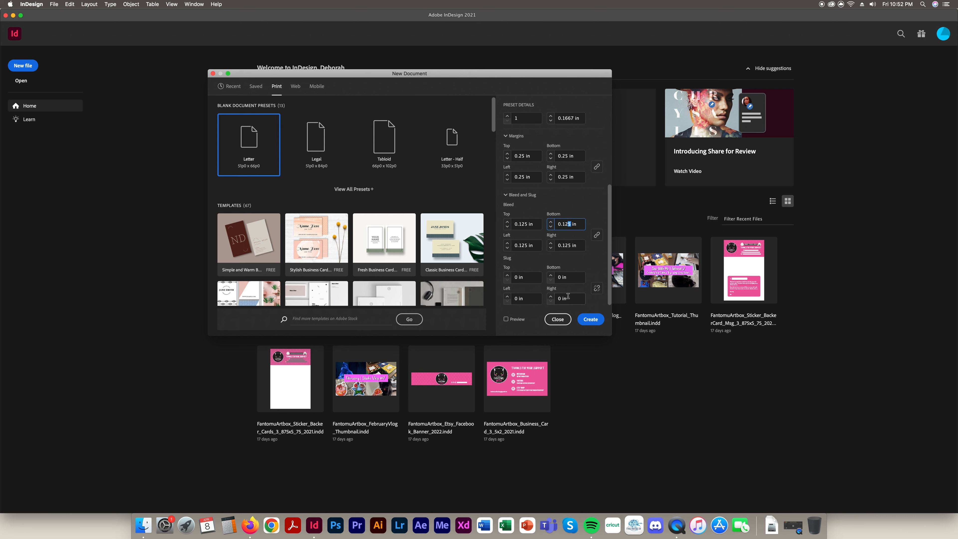
pyautogui.click(599, 320)
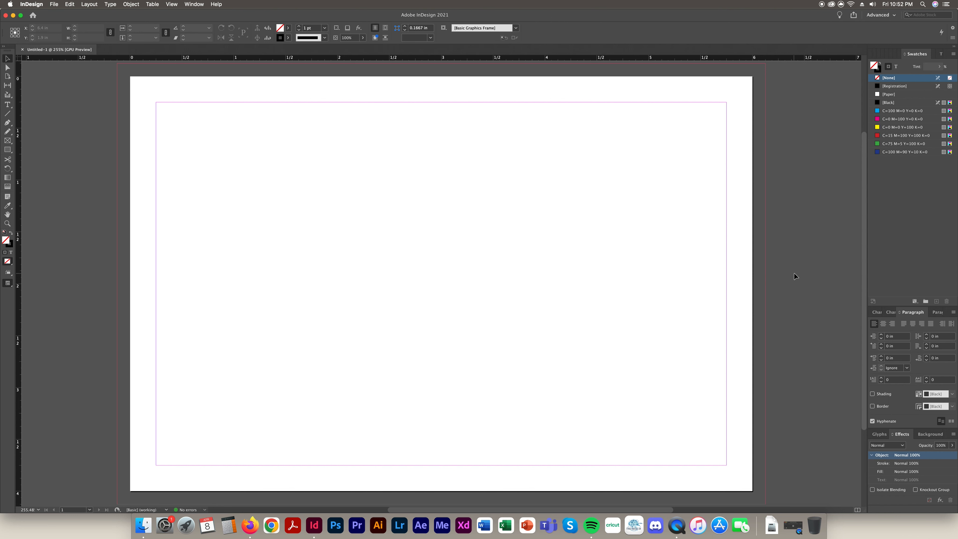
# Glance through the Help and Window menus without choosing, then collapse the side panels to named icons
pyautogui.click(194, 3)
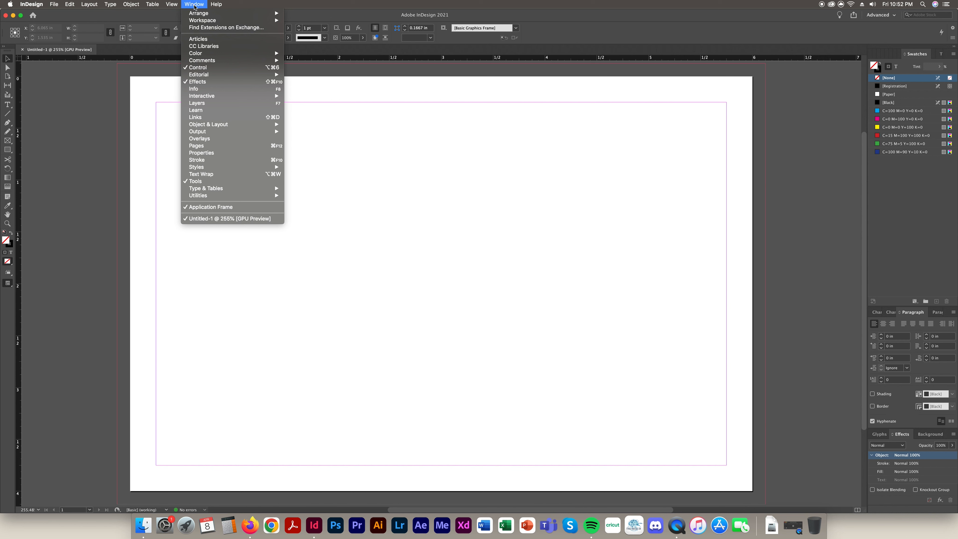
pyautogui.moveTo(203, 21)
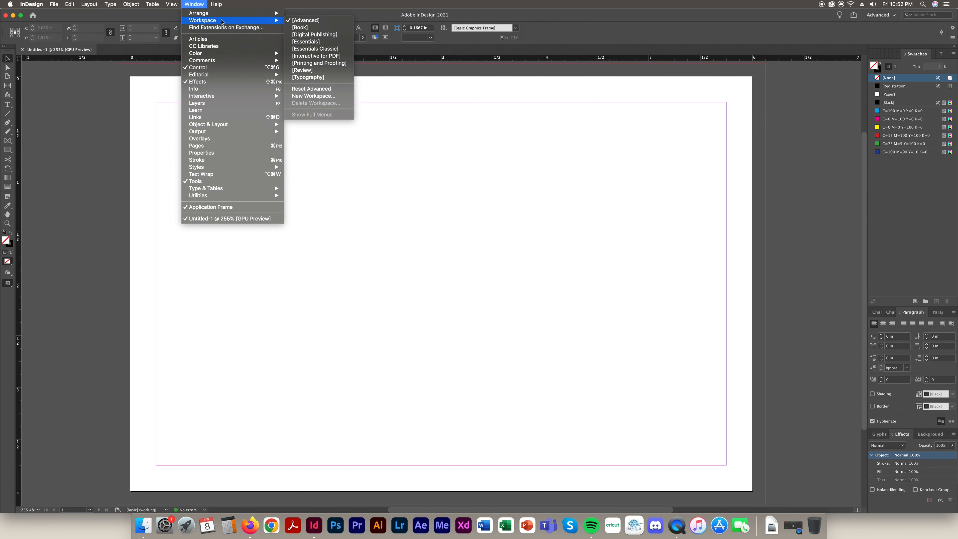
pyautogui.moveTo(216, 4)
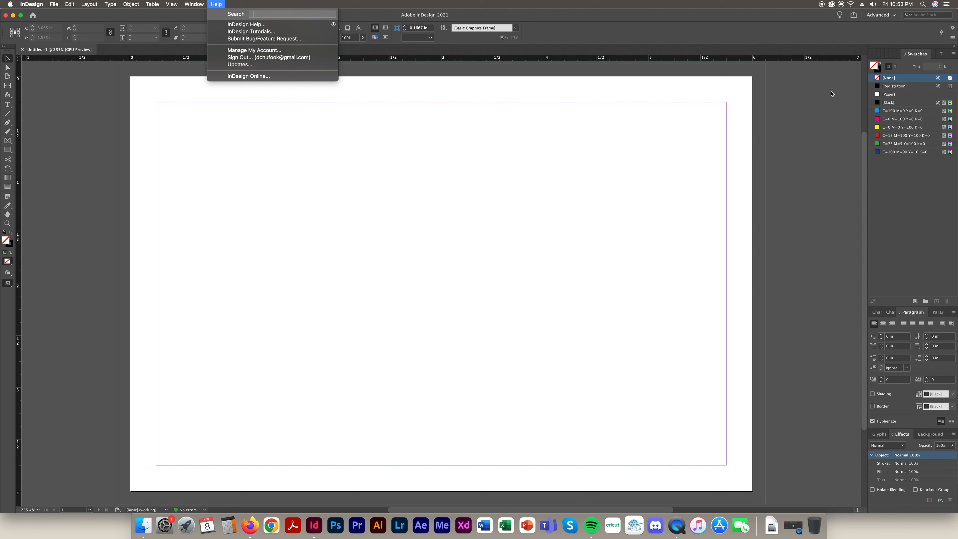
pyautogui.click(291, 3)
pyautogui.click(192, 4)
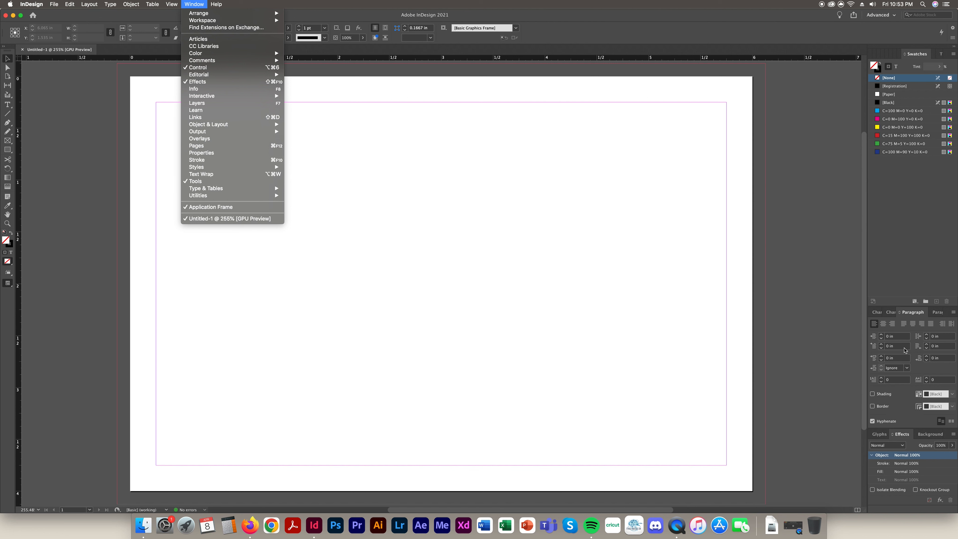
pyautogui.click(838, 149)
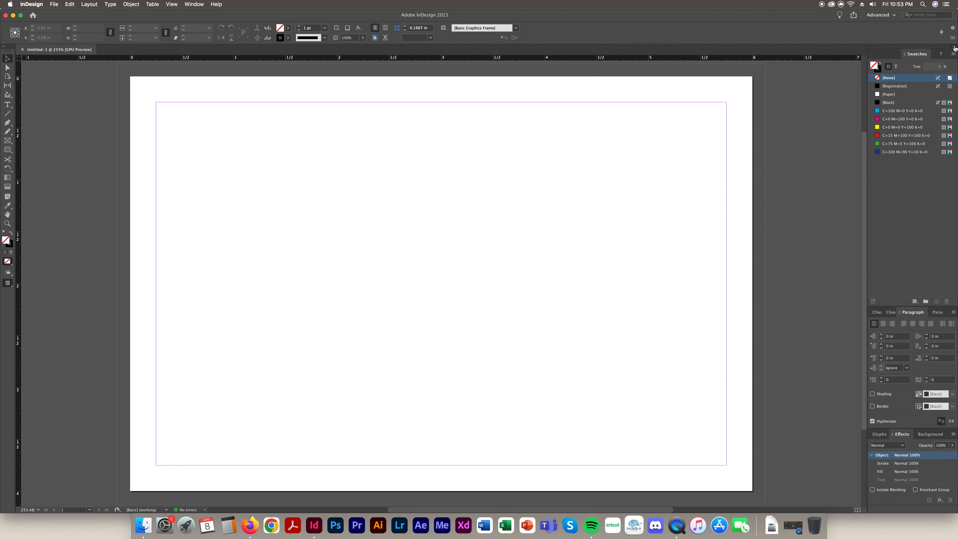
pyautogui.click(955, 48)
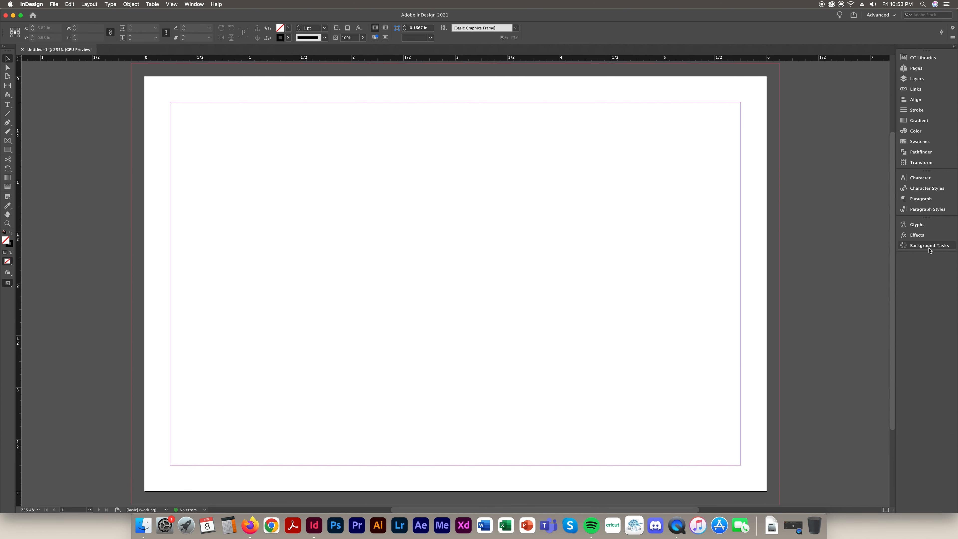
# Narrow the panel dock, zoom out, and type a <---BLEED label in a pasteboard text frame
pyautogui.moveTo(897, 172)
pyautogui.mouseDown()
pyautogui.moveTo(944, 172)
pyautogui.moveTo(893, 166)
pyautogui.mouseUp()
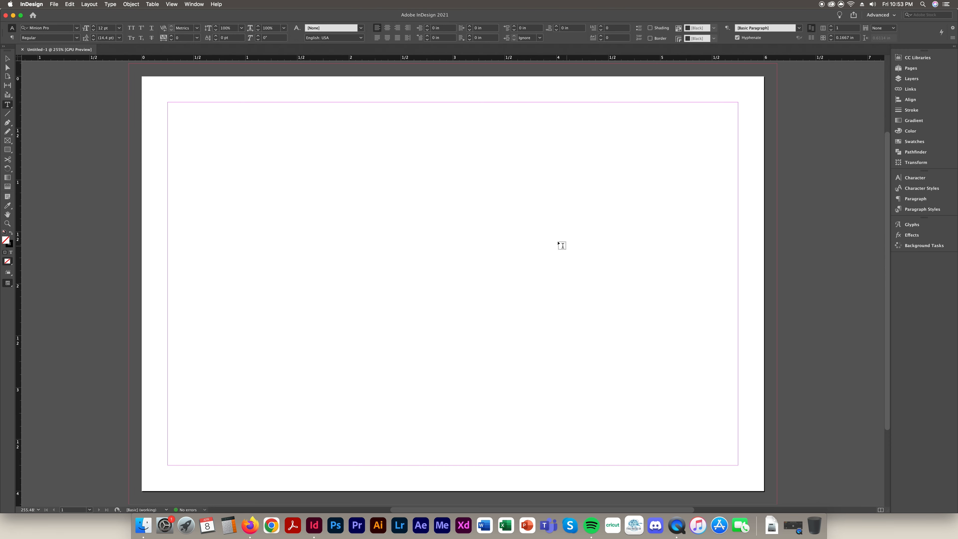
pyautogui.press('super+minus')
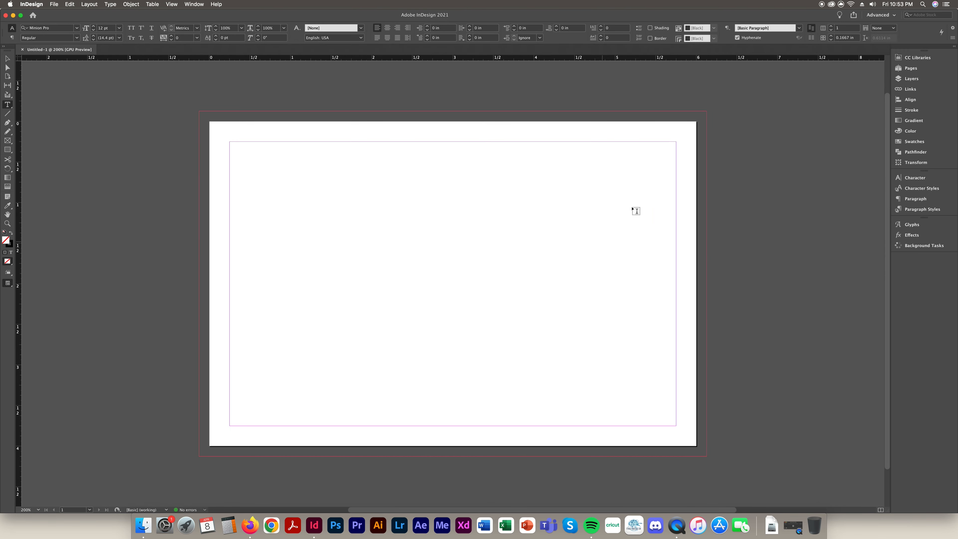
pyautogui.moveTo(709, 210); pyautogui.dragTo(875, 287)
pyautogui.write('<')
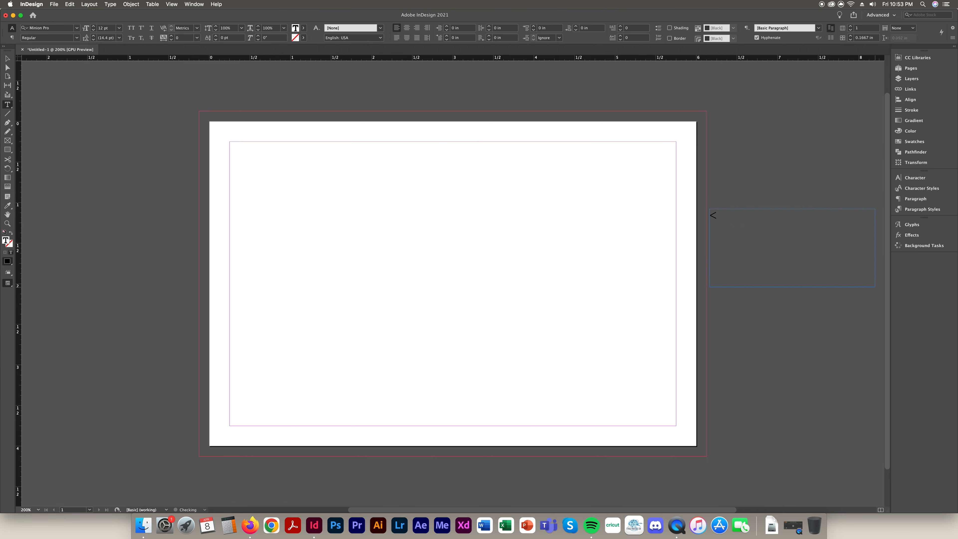
pyautogui.write('---BLEED')
# Draw a black-filled, no-stroke rectangle out to the right bleed and check it in Preview mode
pyautogui.click(8, 150)
pyautogui.moveTo(563, 191); pyautogui.dragTo(708, 244)
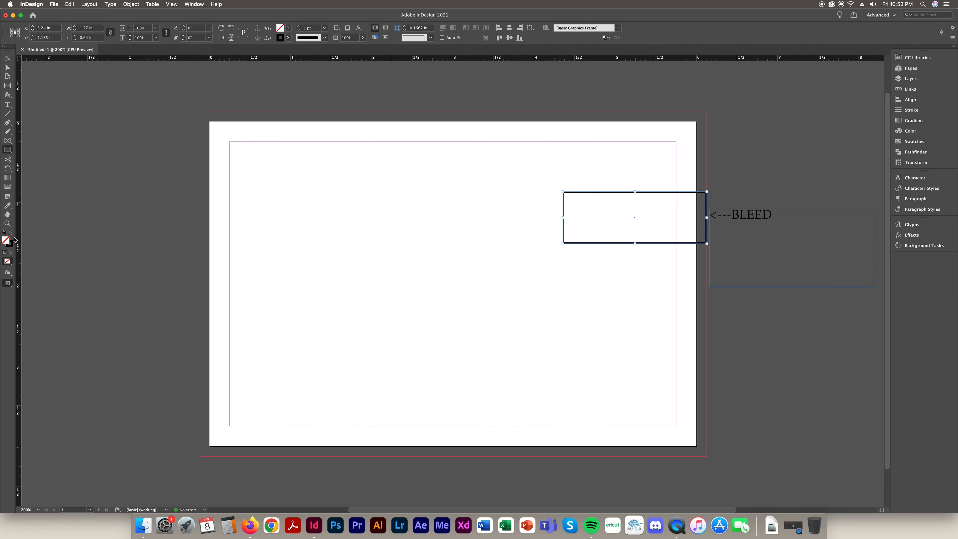
pyautogui.click(11, 233)
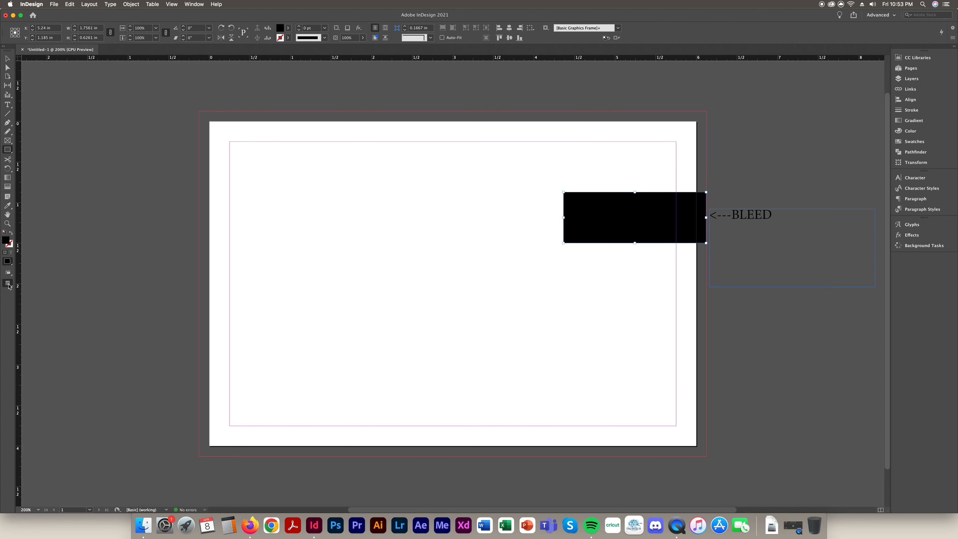
pyautogui.click(9, 283)
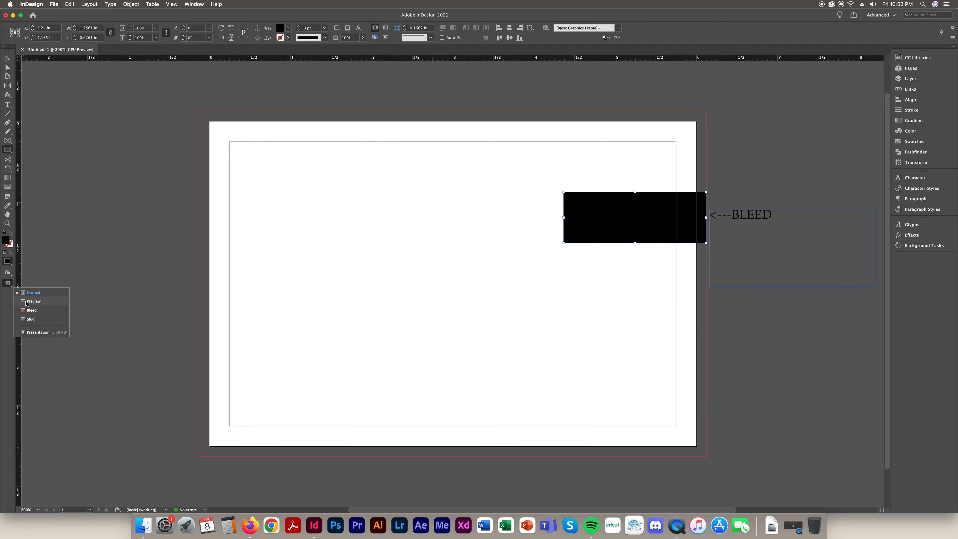
pyautogui.click(34, 301)
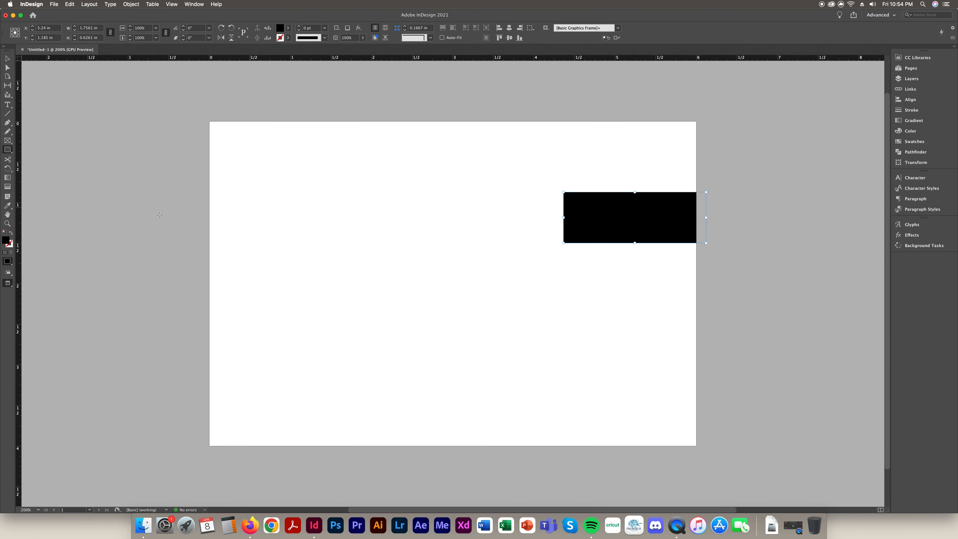
pyautogui.click(8, 284)
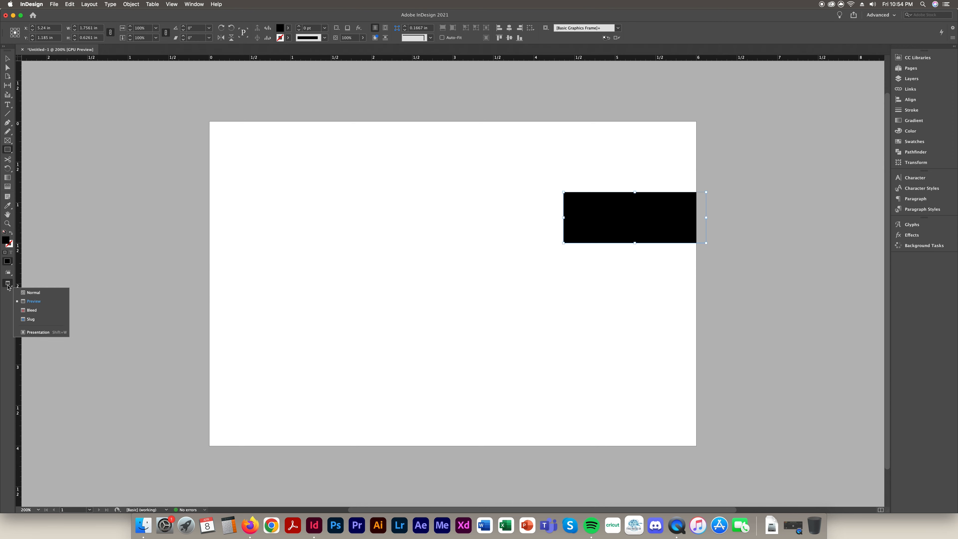
pyautogui.click(40, 294)
# Trim the rectangle back to the page's trim edge, preview it again, then delete it
pyautogui.click(7, 58)
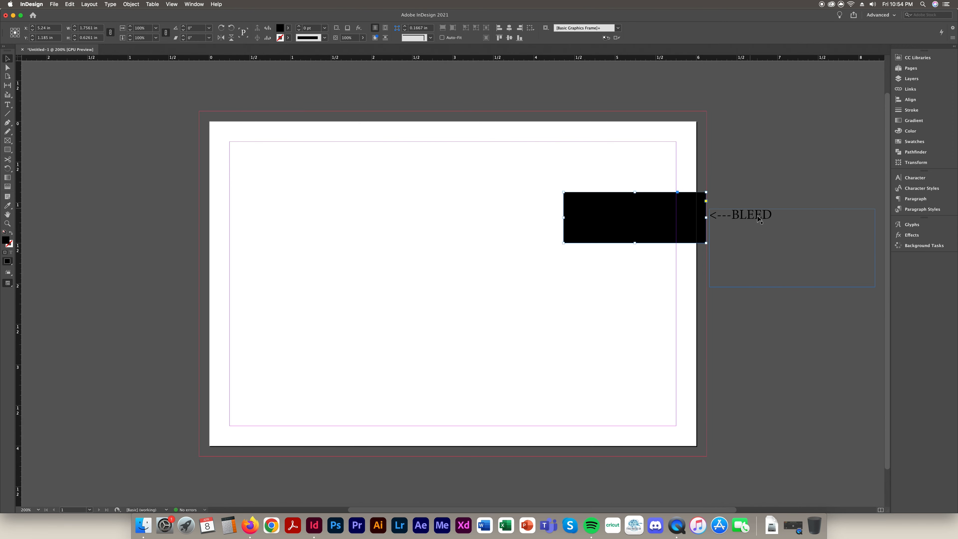
pyautogui.moveTo(706, 217); pyautogui.dragTo(694, 217)
pyautogui.click(8, 284)
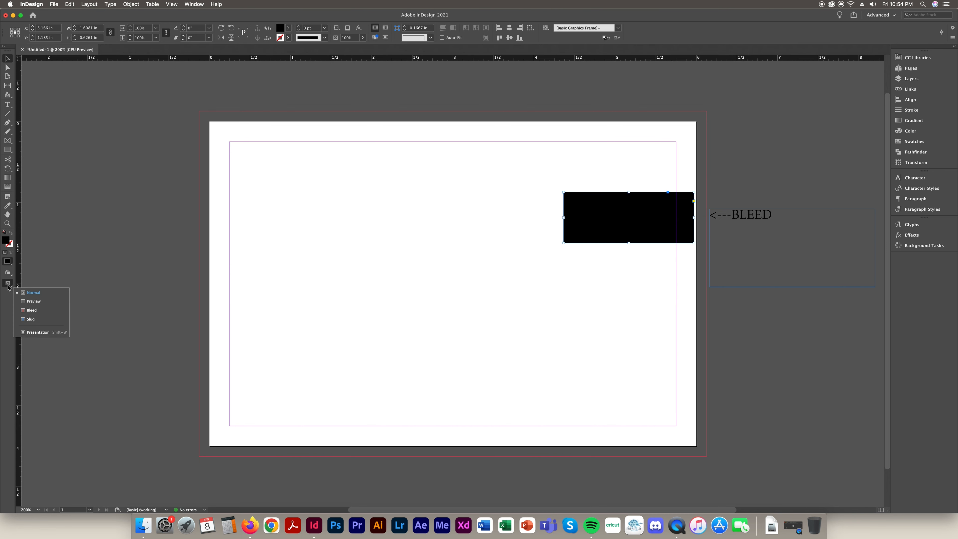
pyautogui.click(34, 304)
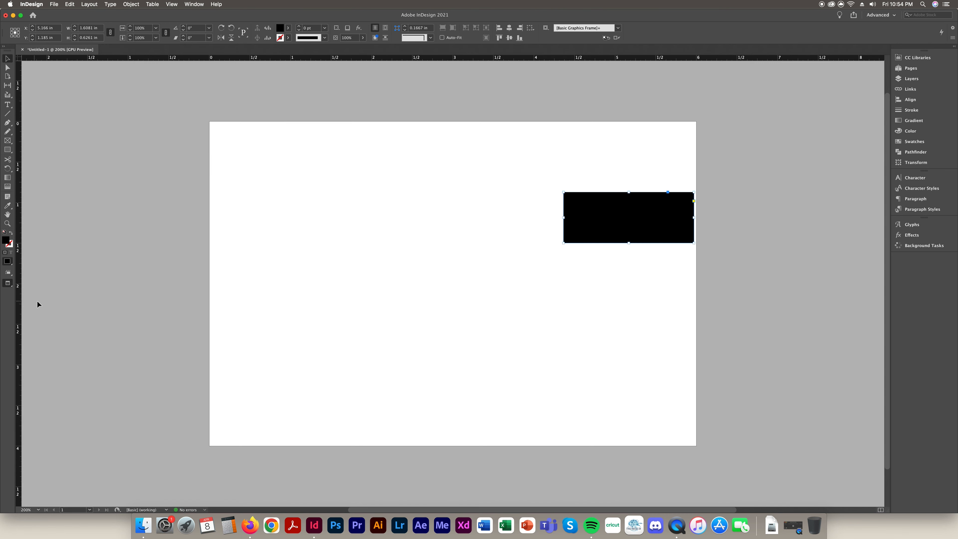
pyautogui.click(657, 270)
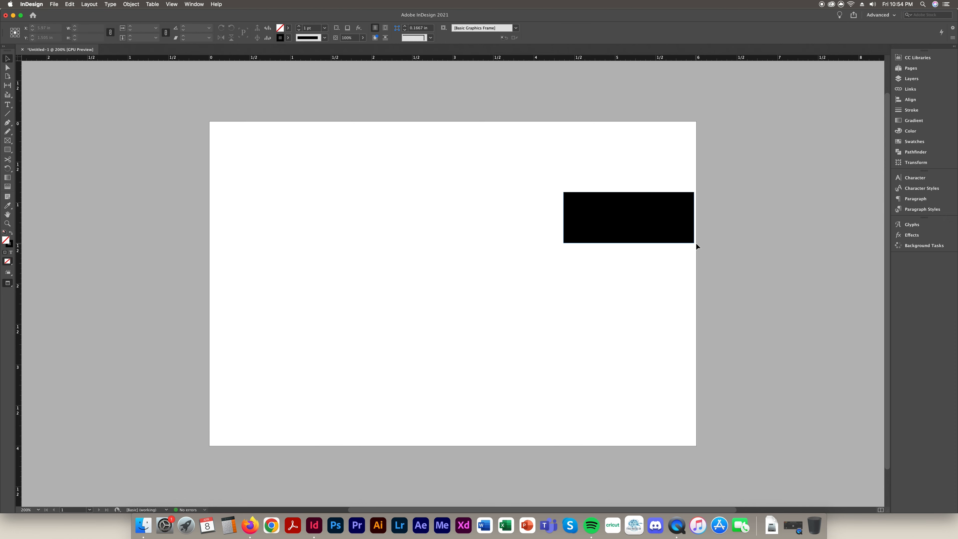
pyautogui.click(8, 283)
pyautogui.click(26, 291)
pyautogui.click(627, 237)
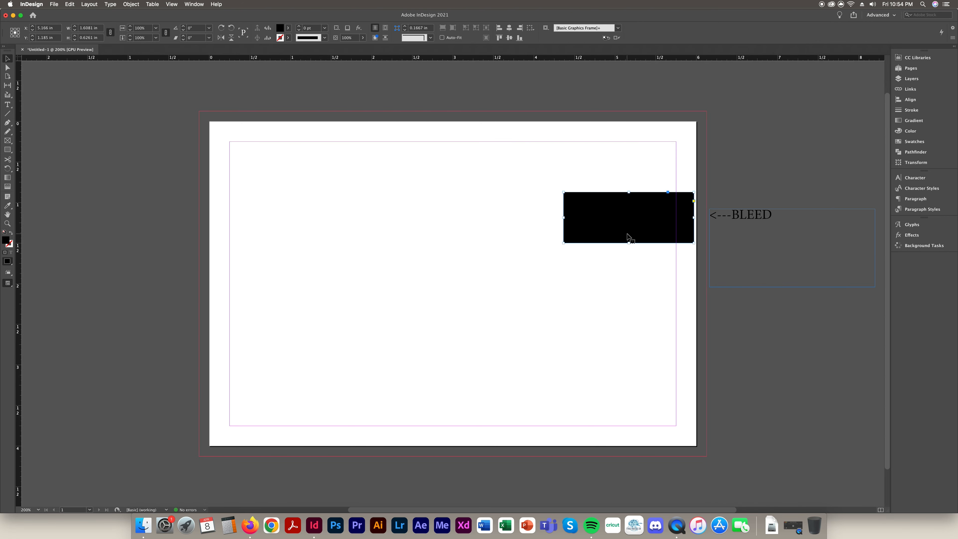
pyautogui.press('Delete')
# Move the label to the right margin guide and change it to <---MARGIN SAFETY
pyautogui.moveTo(745, 219); pyautogui.dragTo(700, 219)
pyautogui.doubleClick(741, 219)
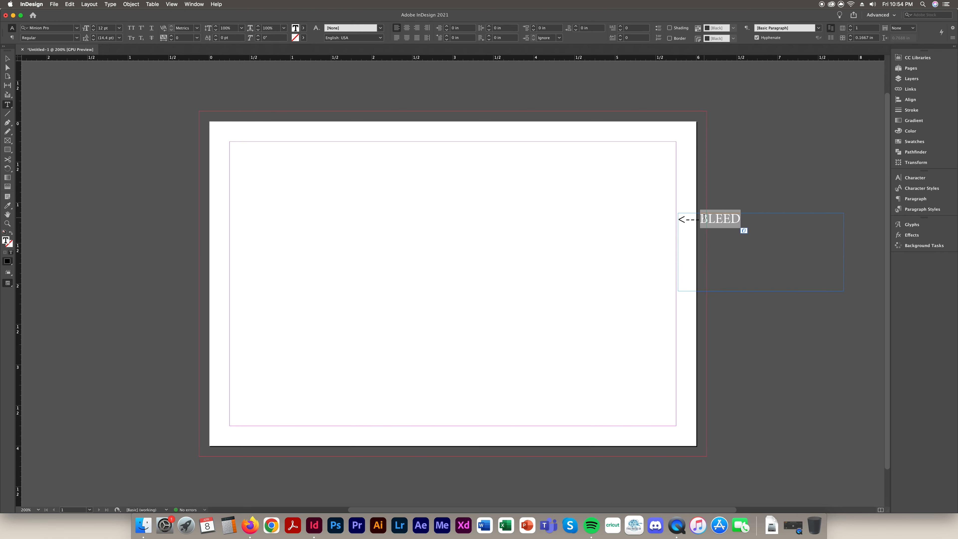
pyautogui.write('MARGIN')
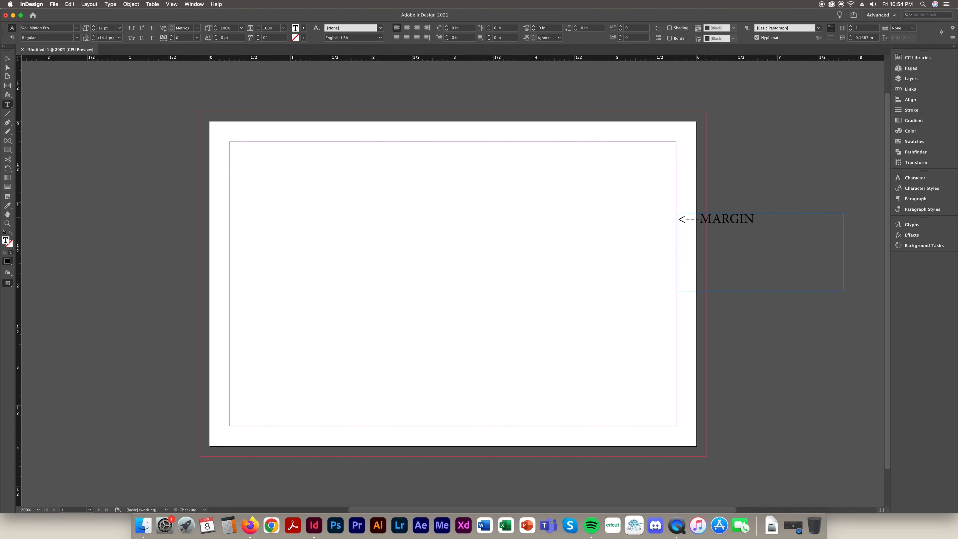
pyautogui.write(' SAFETY')
# Draw a black, no-stroke rectangle over the margin area, then delete it
pyautogui.click(11, 150)
pyautogui.moveTo(230, 142); pyautogui.dragTo(670, 421)
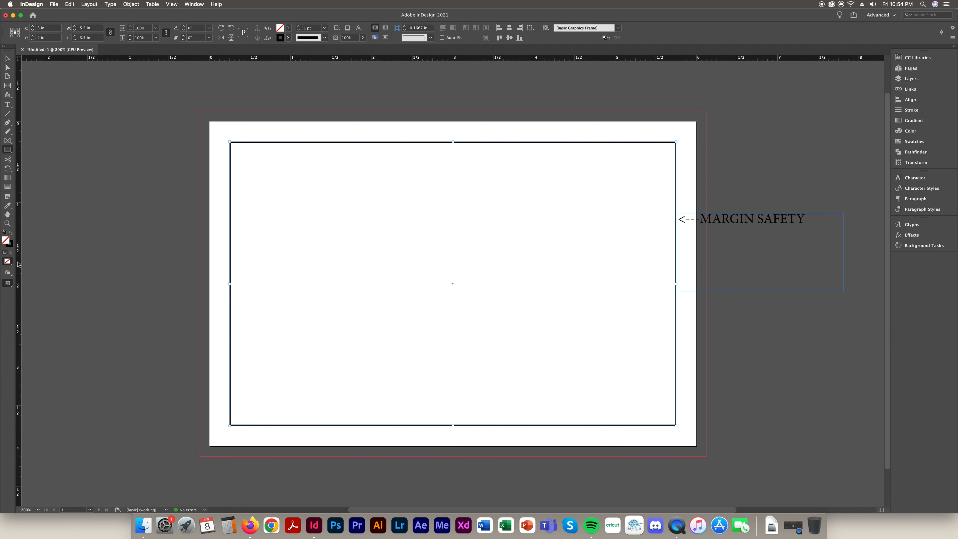
pyautogui.click(11, 232)
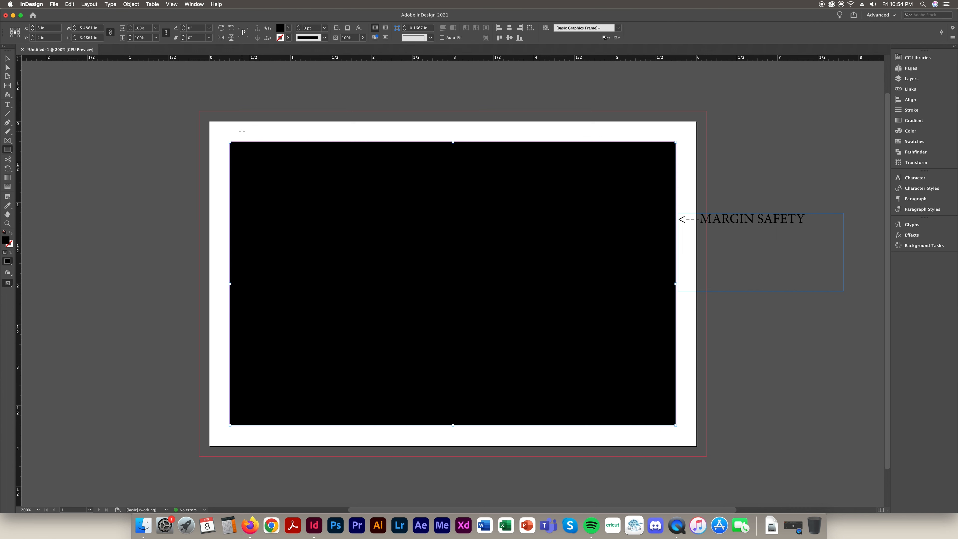
pyautogui.press('v')
pyautogui.press('BackSpace')
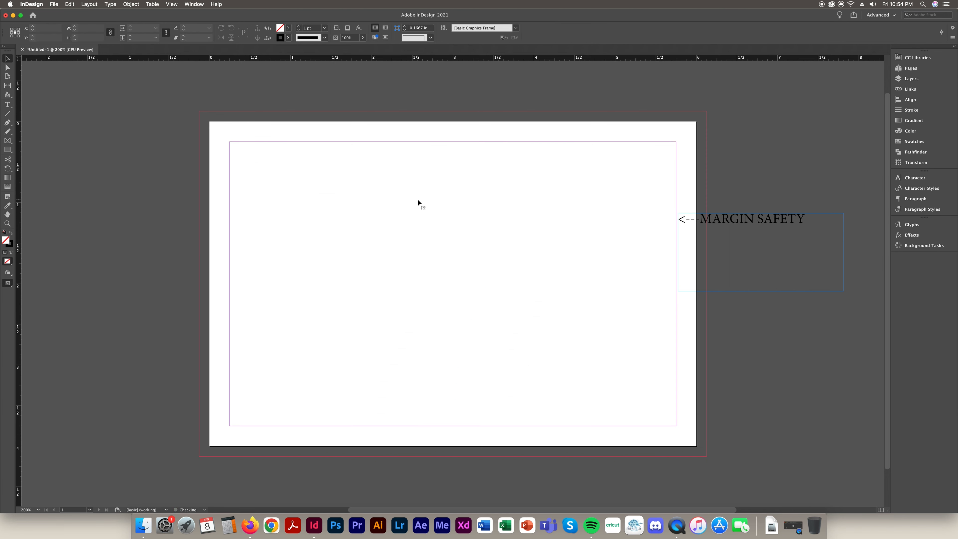
# Delete the MARGIN SAFETY label and a test rectangle, then draw an empty 2.65 × 1.715 in frame
pyautogui.click(787, 225)
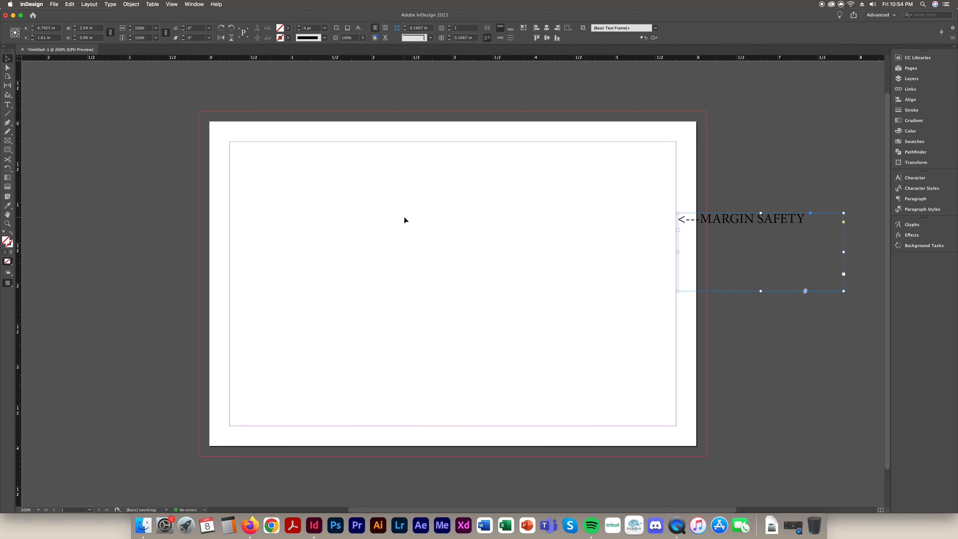
pyautogui.press('BackSpace')
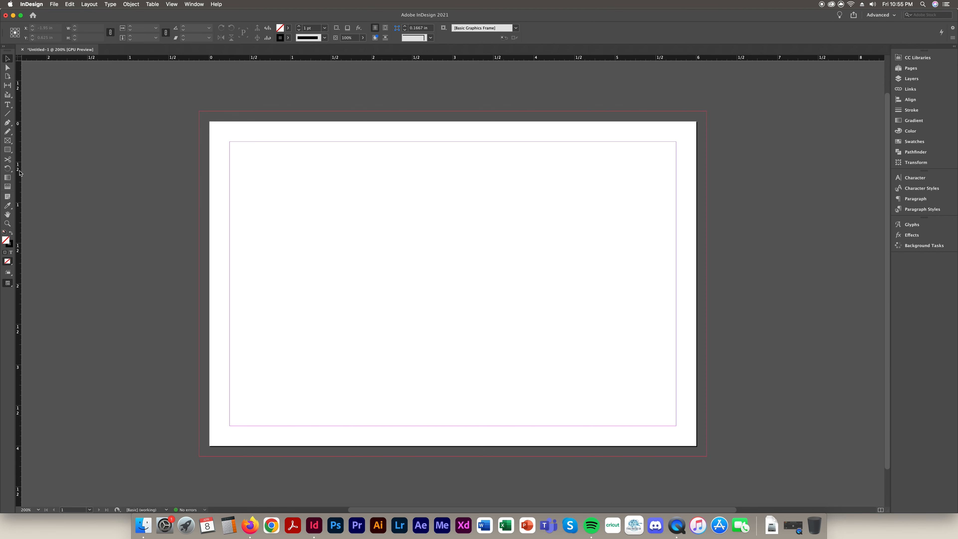
pyautogui.press('m')
pyautogui.moveTo(252, 172); pyautogui.dragTo(376, 283)
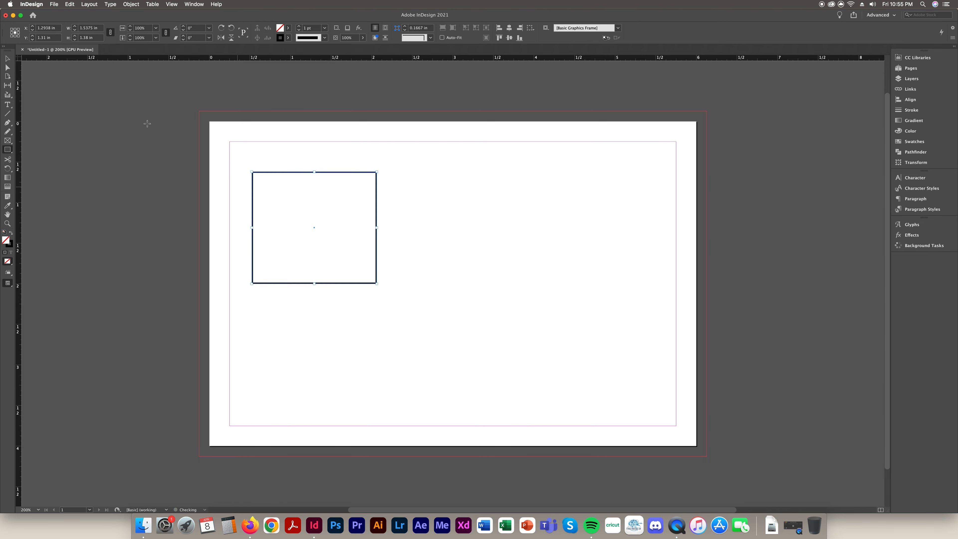
pyautogui.press('v')
pyautogui.moveTo(336, 178); pyautogui.dragTo(349, 214)
pyautogui.press('Delete')
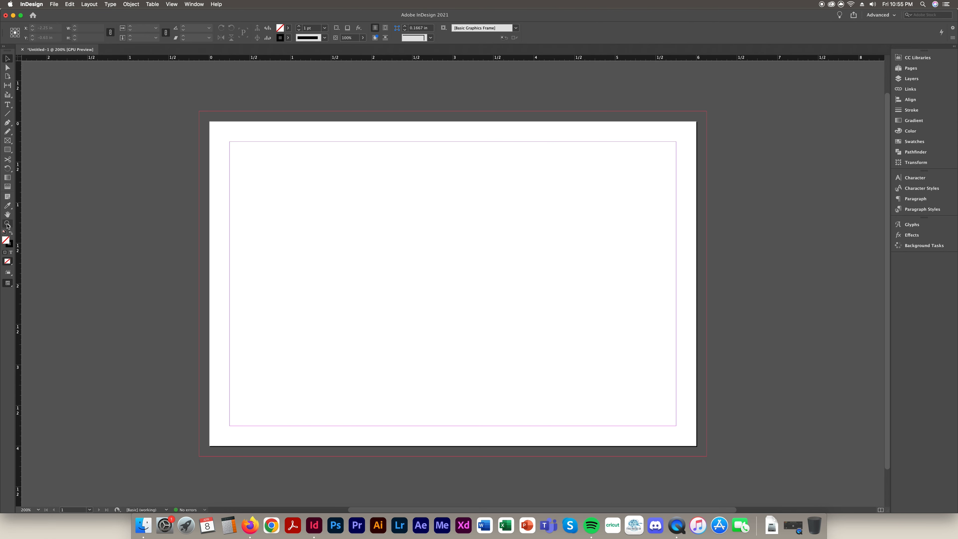
pyautogui.click(10, 150)
pyautogui.moveTo(285, 164); pyautogui.dragTo(499, 302)
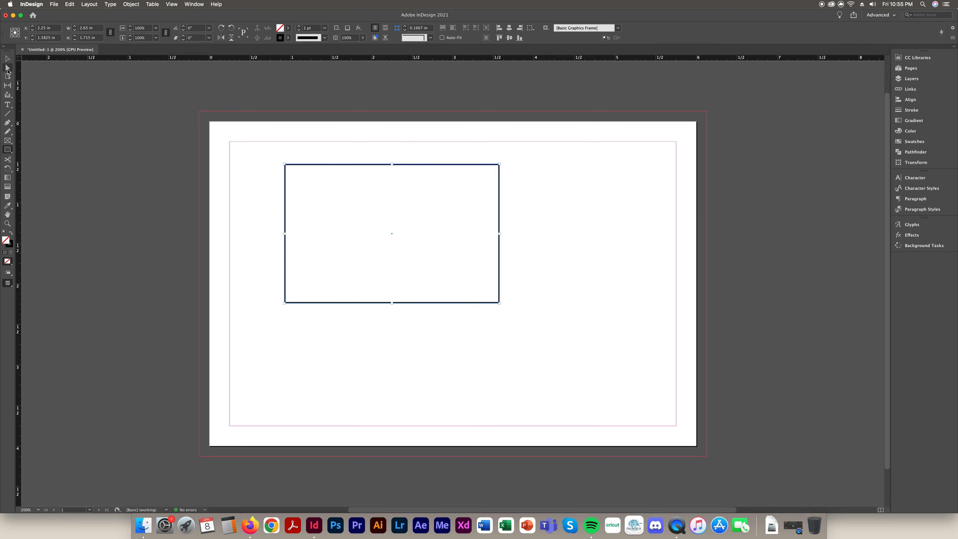
# Nudge the rectangle slightly up-left and select its path for point editing
pyautogui.click(7, 58)
pyautogui.moveTo(387, 165)
pyautogui.mouseDown()
pyautogui.moveTo(321, 164)
pyautogui.moveTo(400, 165)
pyautogui.mouseUp()
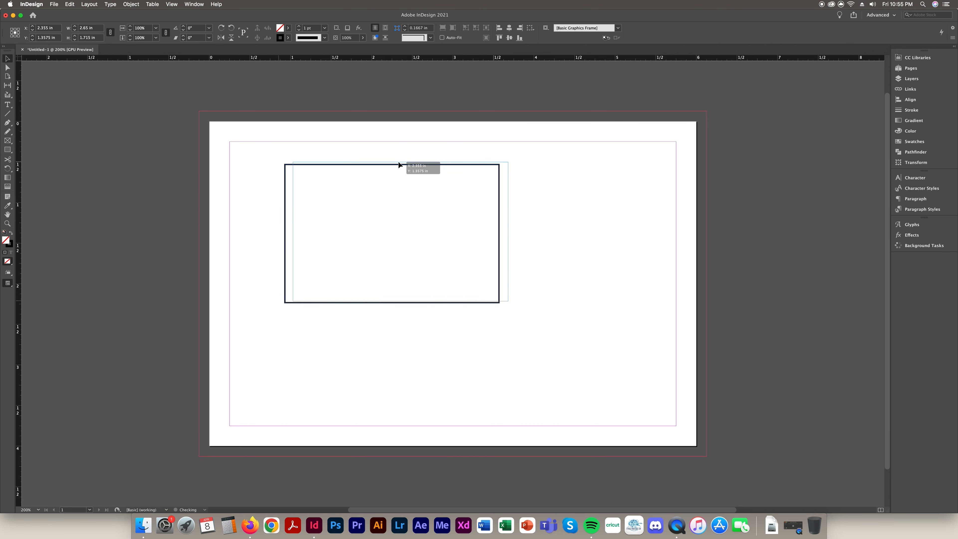
pyautogui.click(7, 67)
pyautogui.click(515, 178)
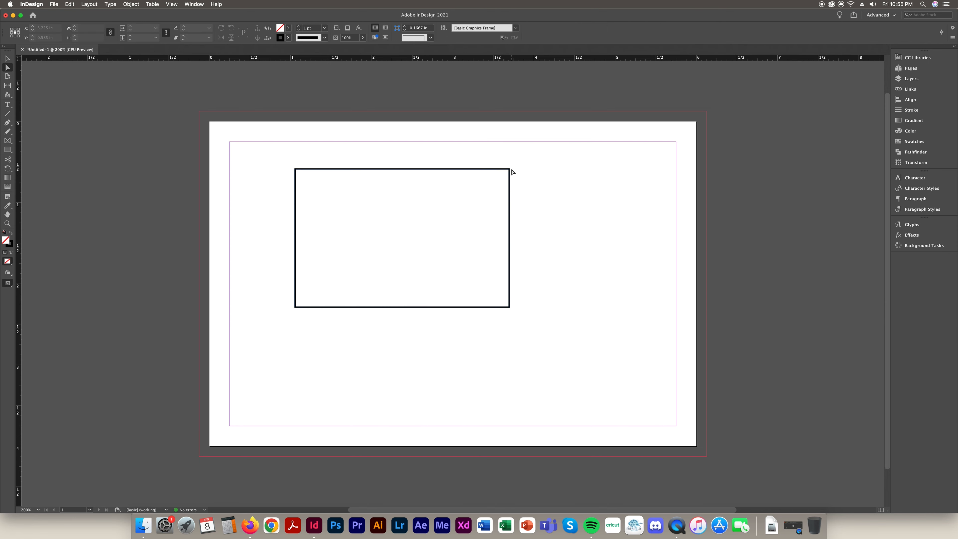
pyautogui.click(510, 173)
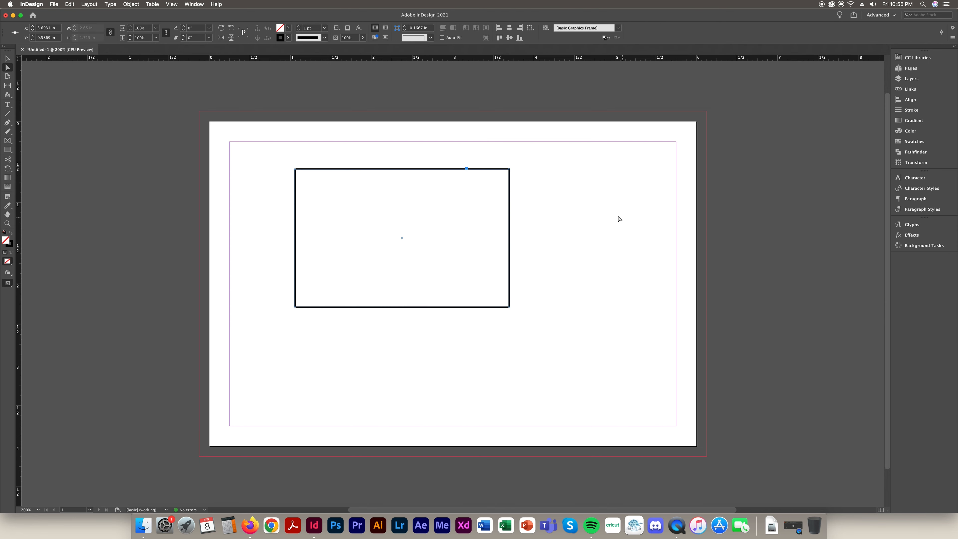
# Drag the rectangle's corner points out of shape, then undo twice
pyautogui.moveTo(510, 170); pyautogui.dragTo(660, 195)
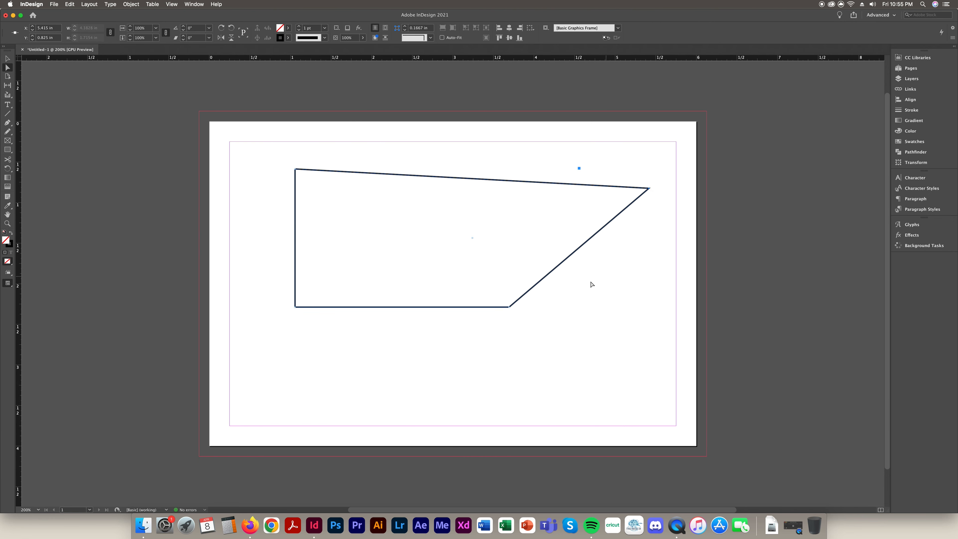
pyautogui.moveTo(647, 188); pyautogui.dragTo(454, 168)
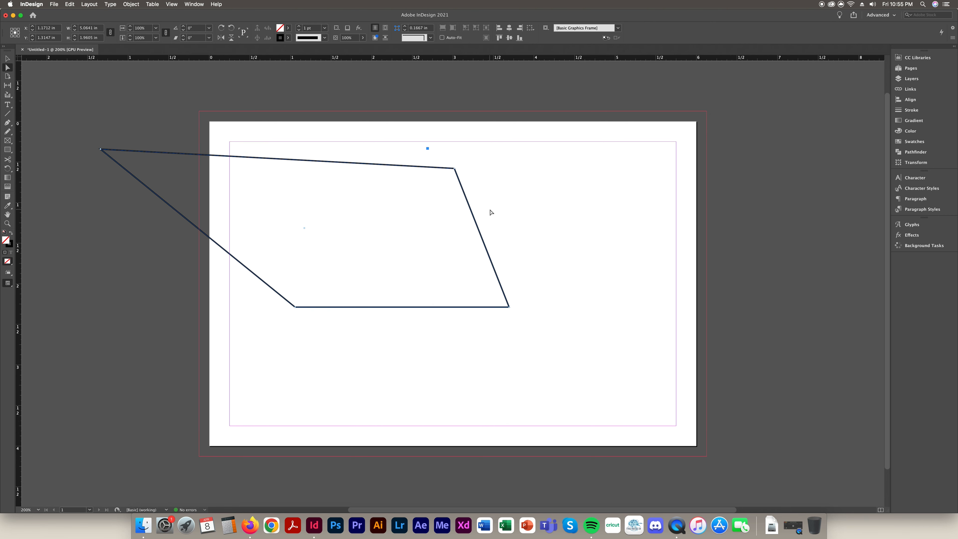
pyautogui.press('super+z')
pyautogui.press('super+z')
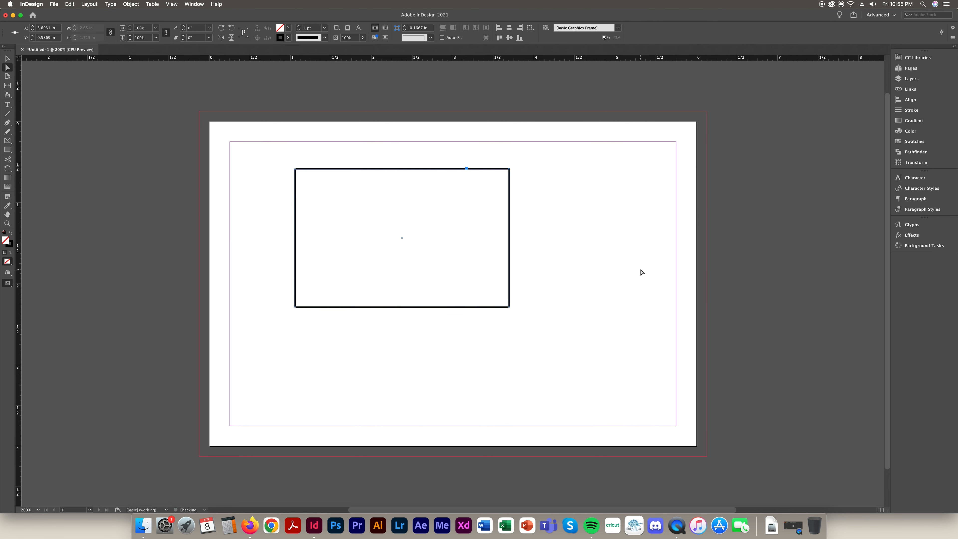
pyautogui.press('super+z')
pyautogui.press('super+z')
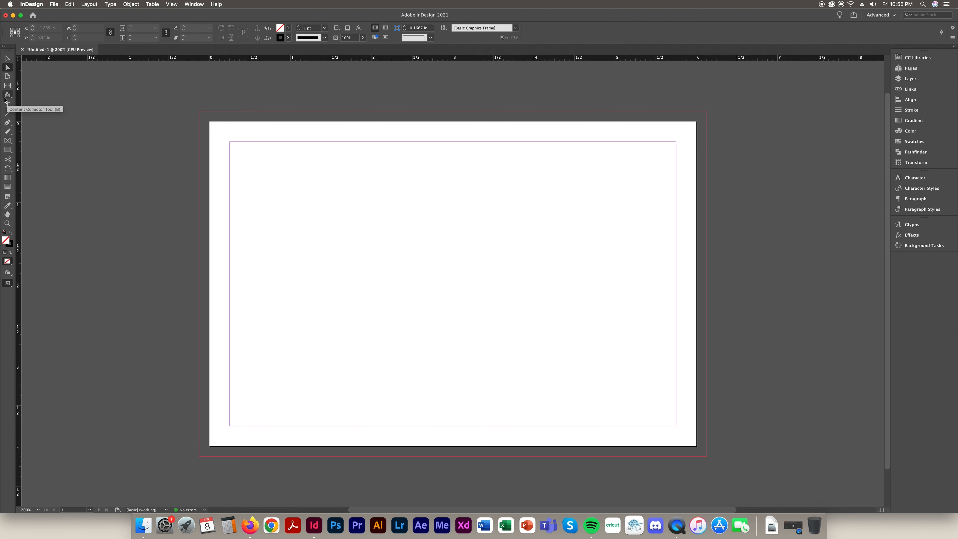
# Draw a text frame near the top left, type 'kafjklajflajopijvaojv', and select all of it
pyautogui.click(7, 105)
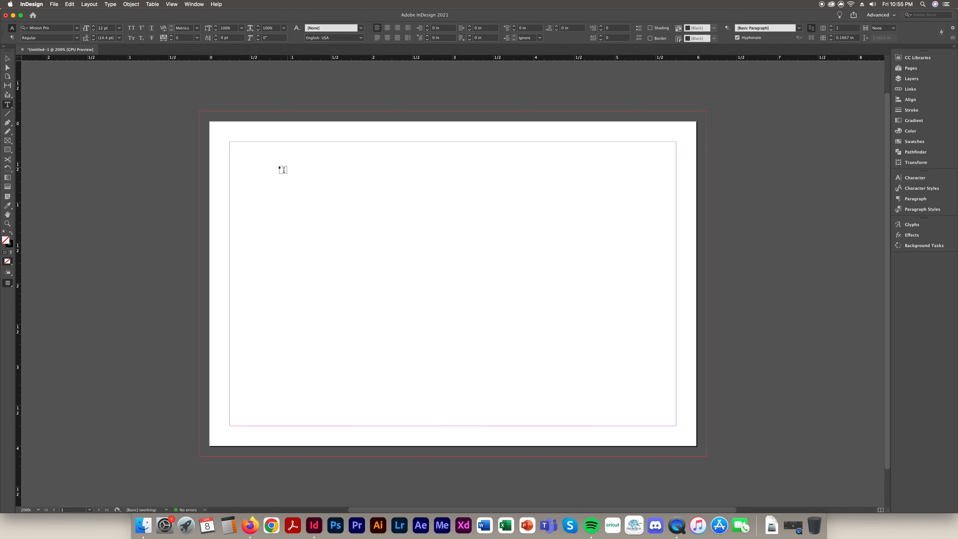
pyautogui.moveTo(240, 161); pyautogui.dragTo(529, 247)
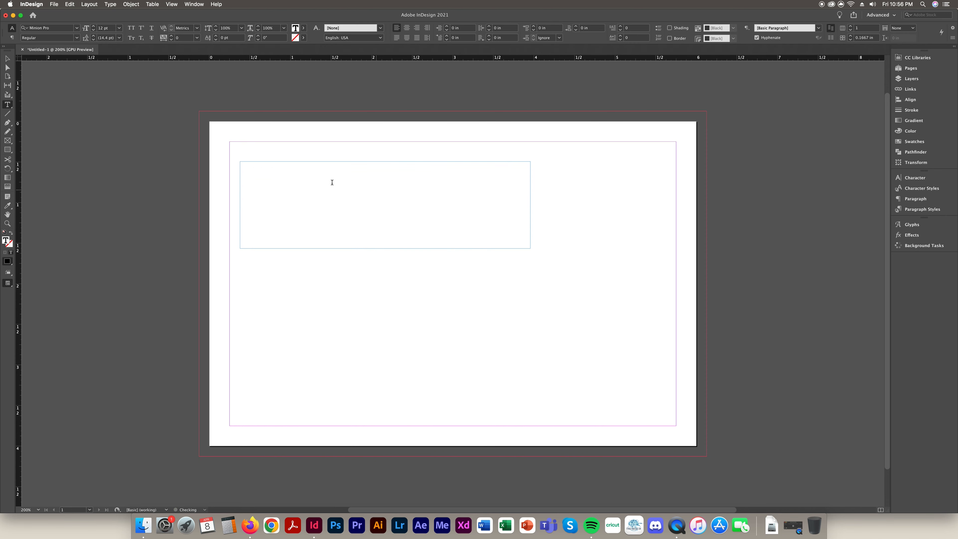
pyautogui.write('kafjklajflajopijvaojv')
pyautogui.press('super+a')
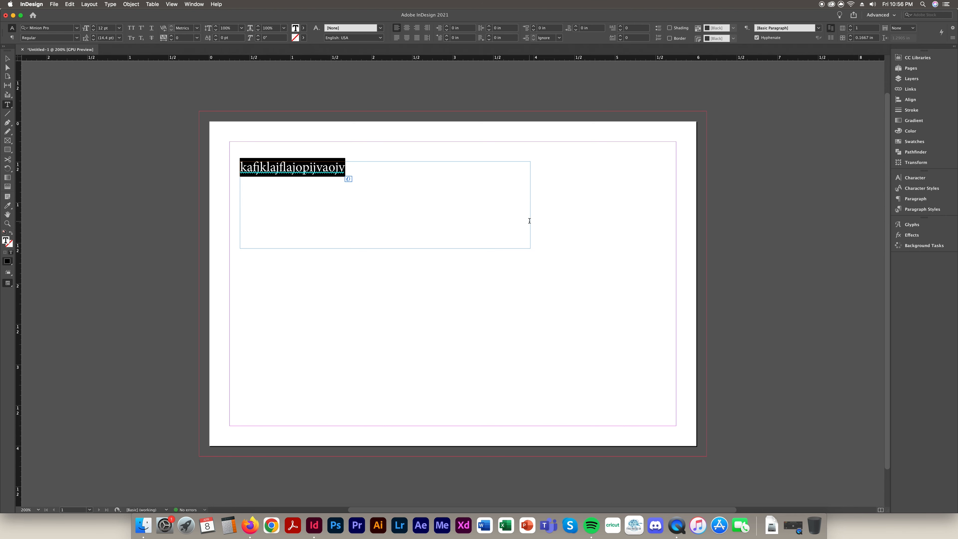
pyautogui.click(77, 28)
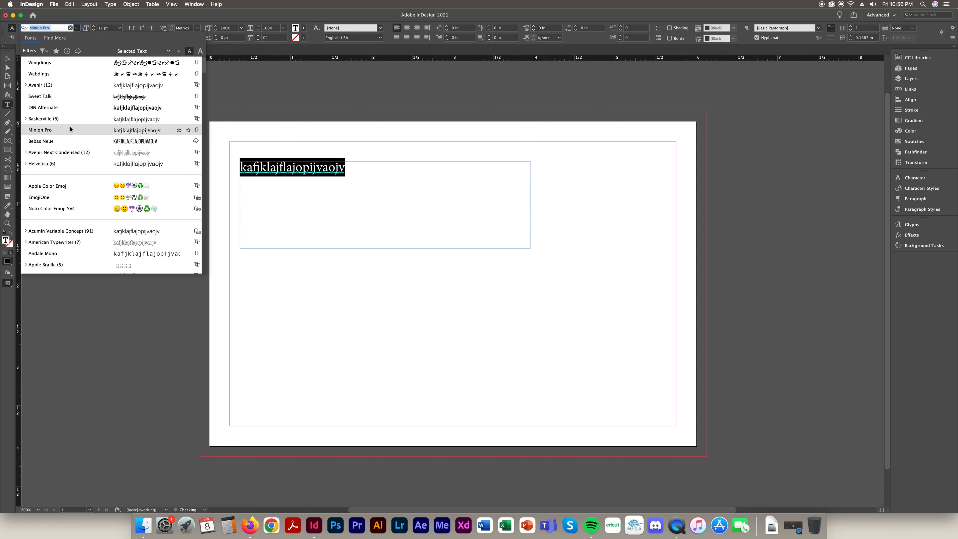
# Set the sample text in Sweet Talk and bring up the Character panel
pyautogui.click(135, 100)
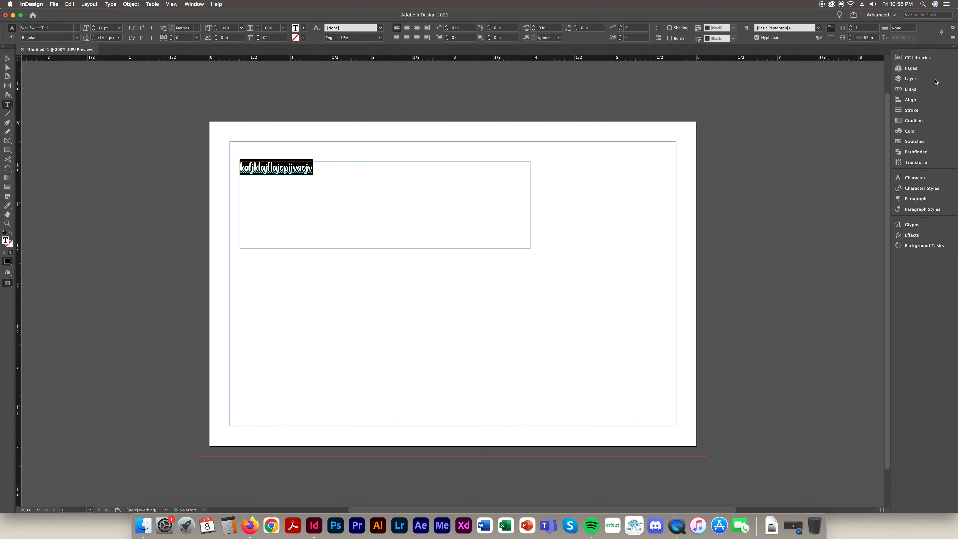
pyautogui.click(918, 180)
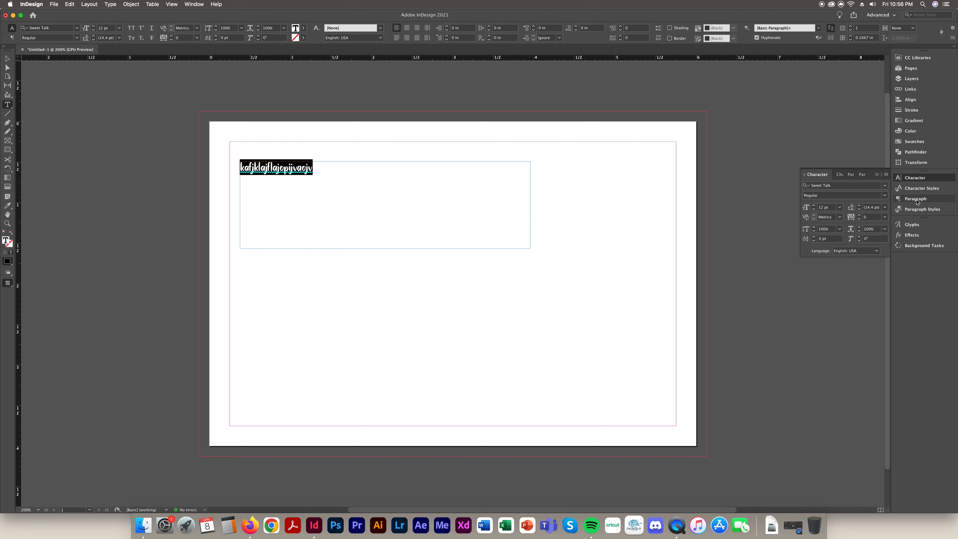
pyautogui.click(877, 174)
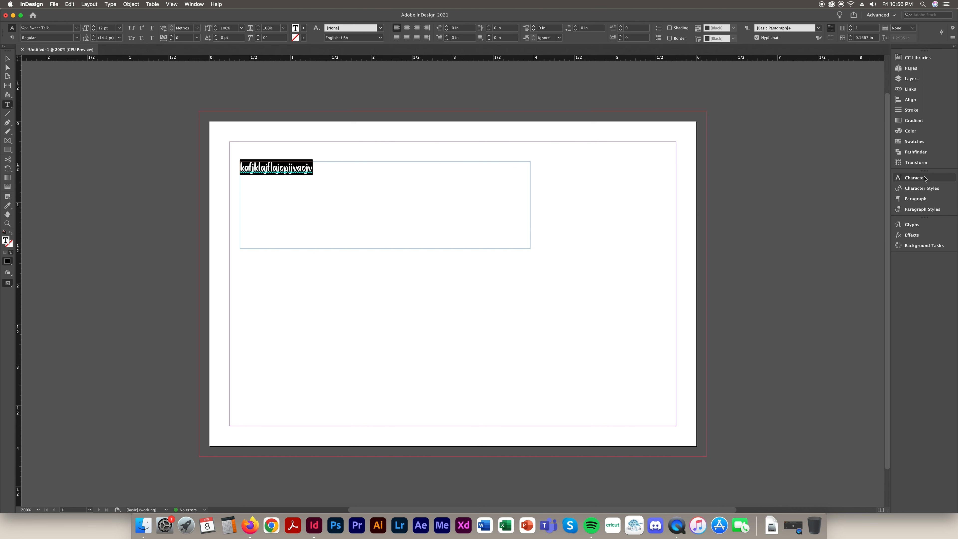
pyautogui.click(916, 178)
pyautogui.click(194, 4)
pyautogui.moveTo(215, 189)
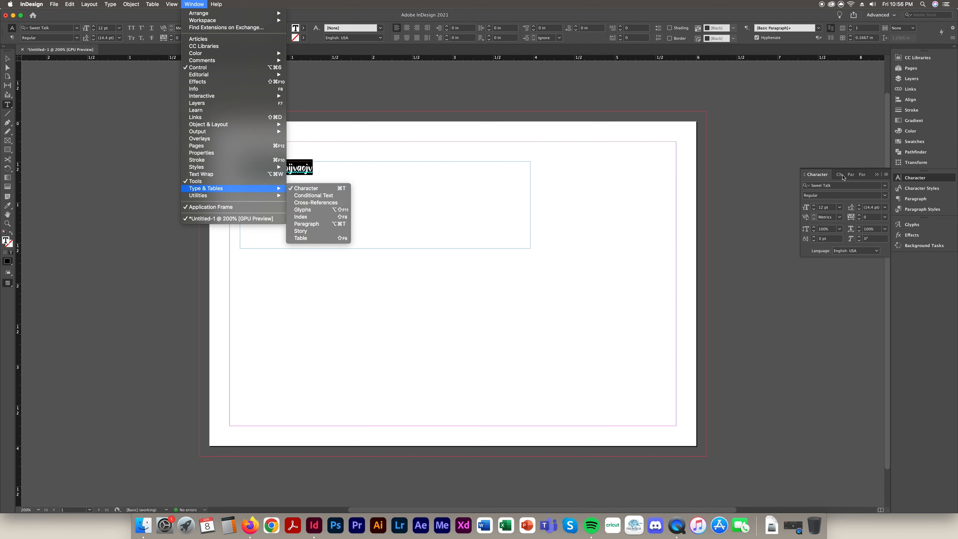
pyautogui.click(740, 170)
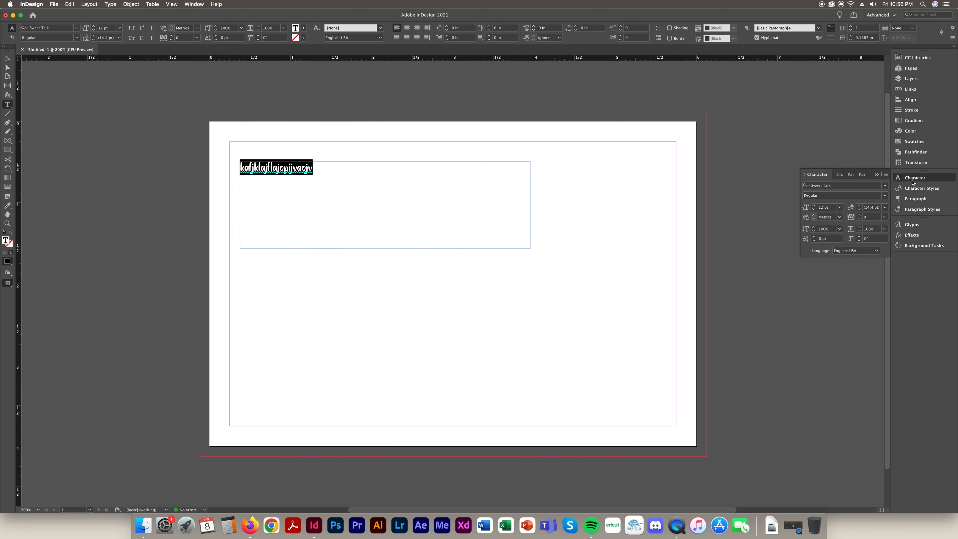
pyautogui.click(837, 132)
pyautogui.click(911, 178)
pyautogui.click(928, 179)
pyautogui.moveTo(819, 175); pyautogui.dragTo(635, 112)
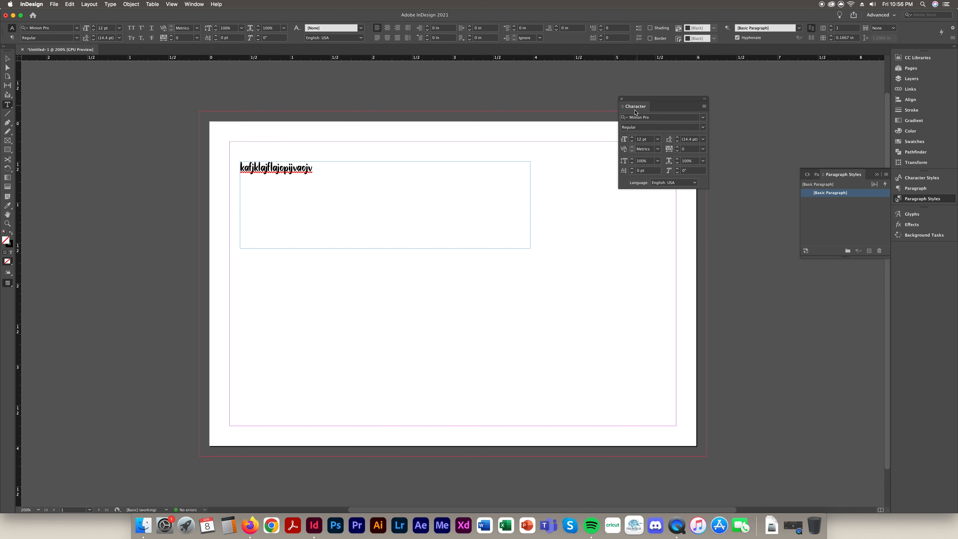
pyautogui.click(877, 175)
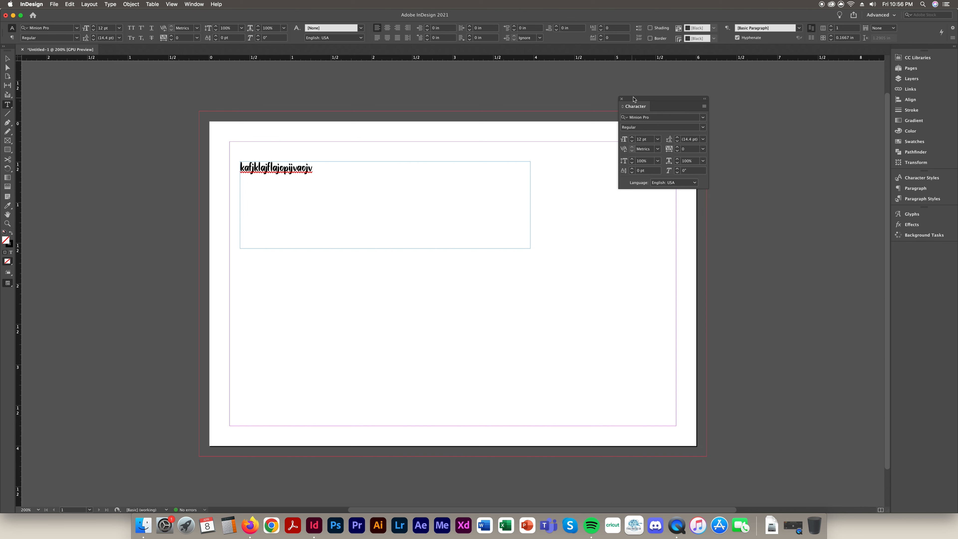
pyautogui.moveTo(636, 101); pyautogui.dragTo(919, 178)
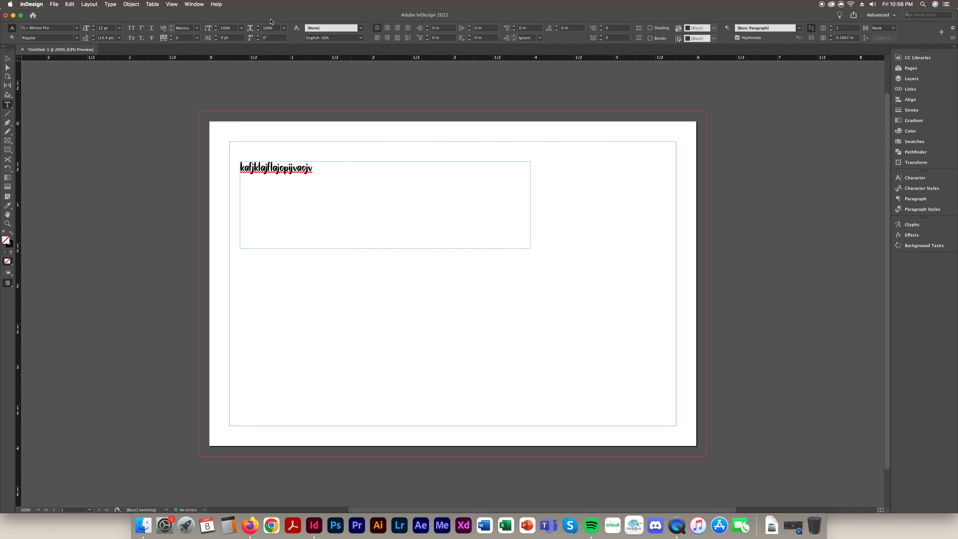
pyautogui.click(313, 168)
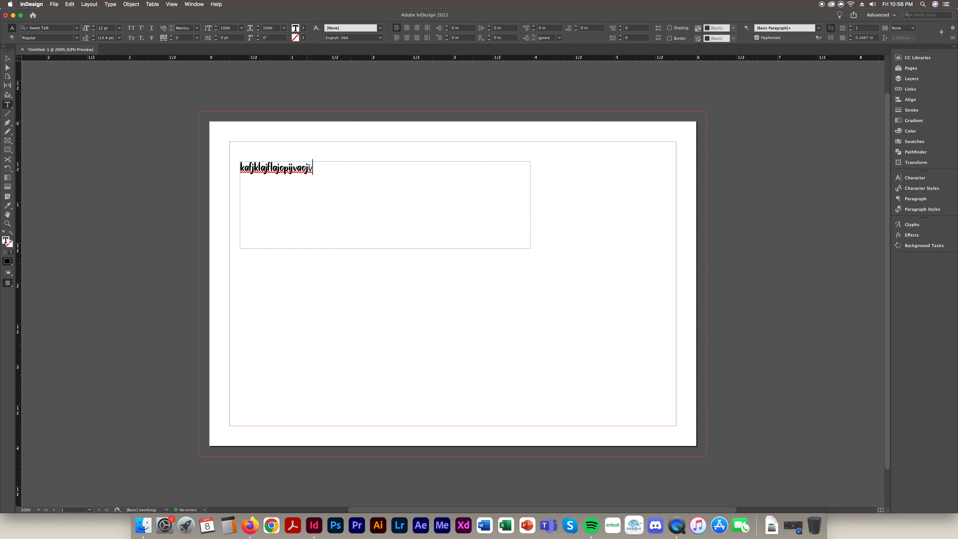
pyautogui.moveTo(314, 168); pyautogui.dragTo(180, 151)
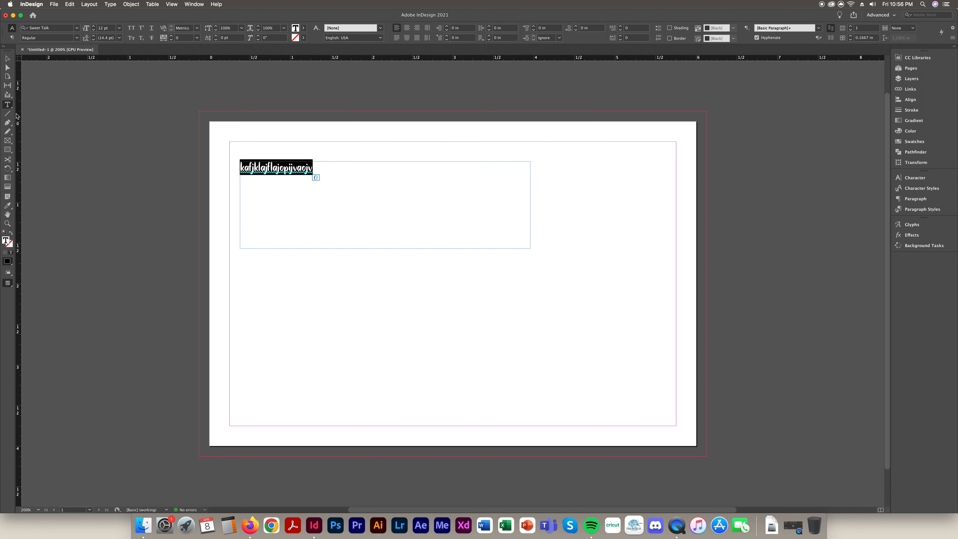
pyautogui.click(7, 106)
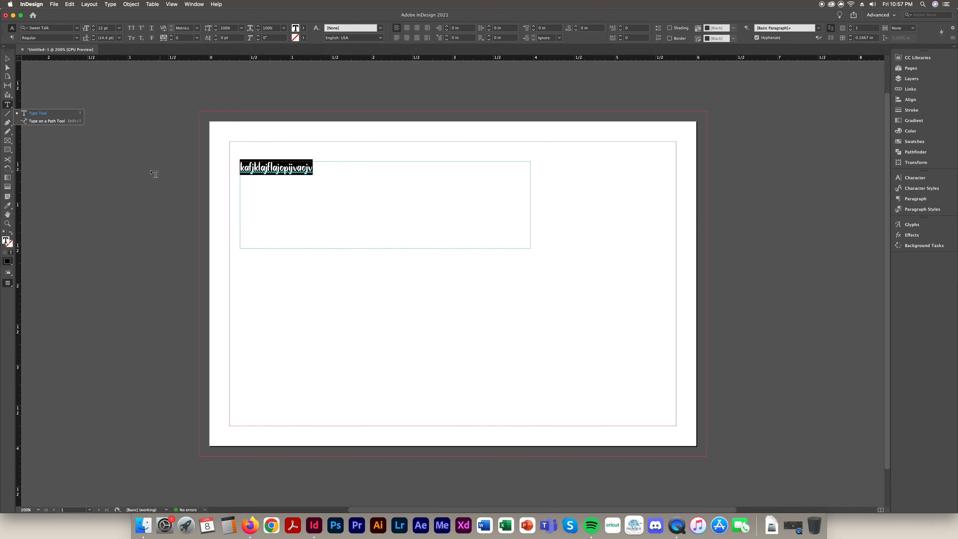
pyautogui.click(185, 173)
pyautogui.click(8, 59)
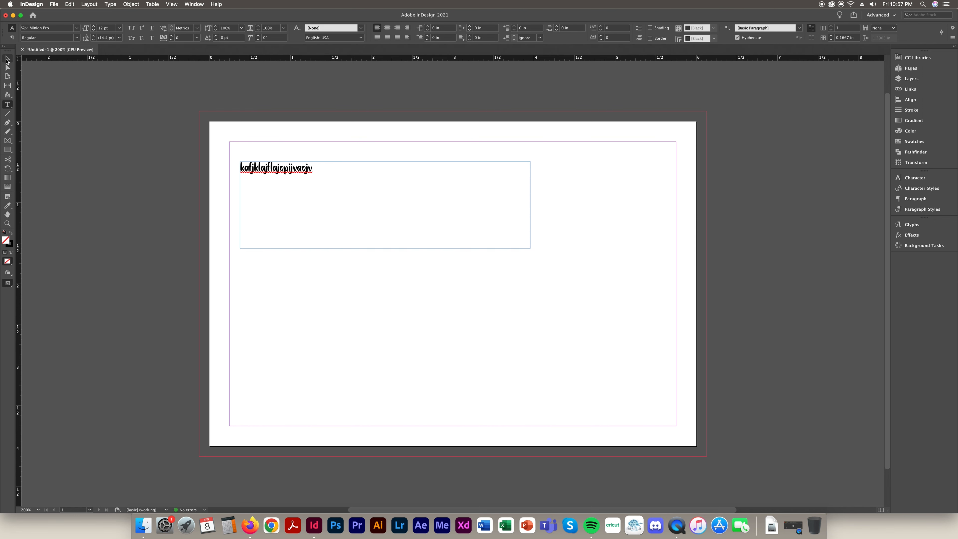
pyautogui.click(366, 173)
pyautogui.press('BackSpace')
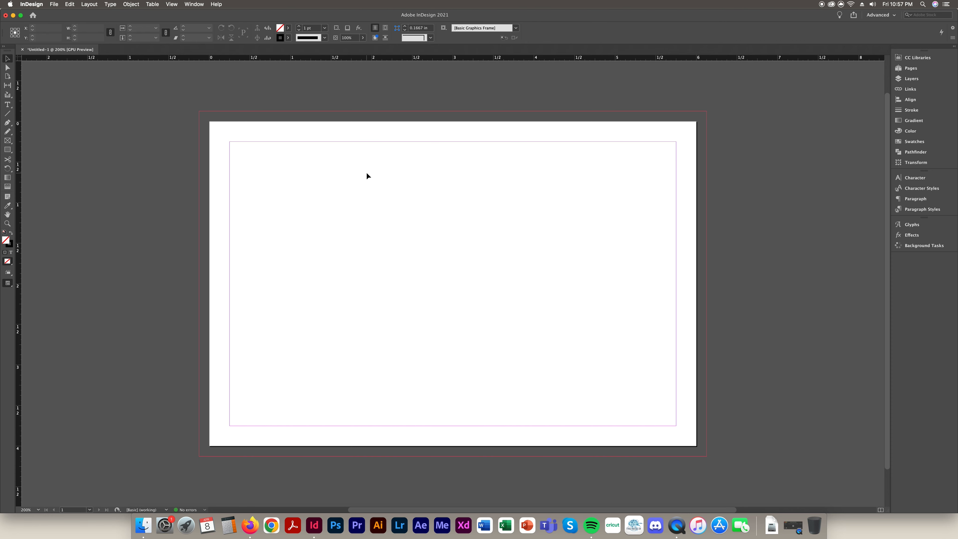
pyautogui.click(7, 106)
pyautogui.click(5, 107)
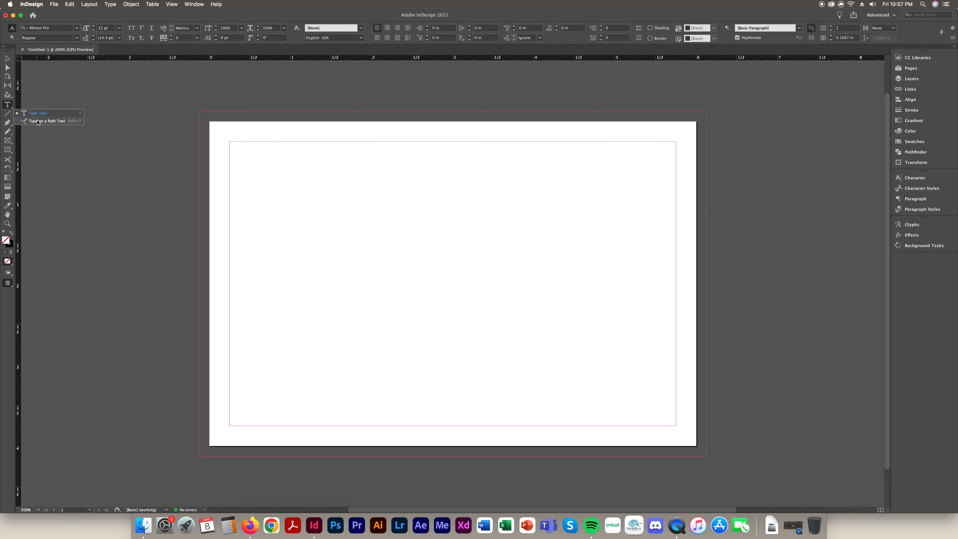
pyautogui.click(139, 145)
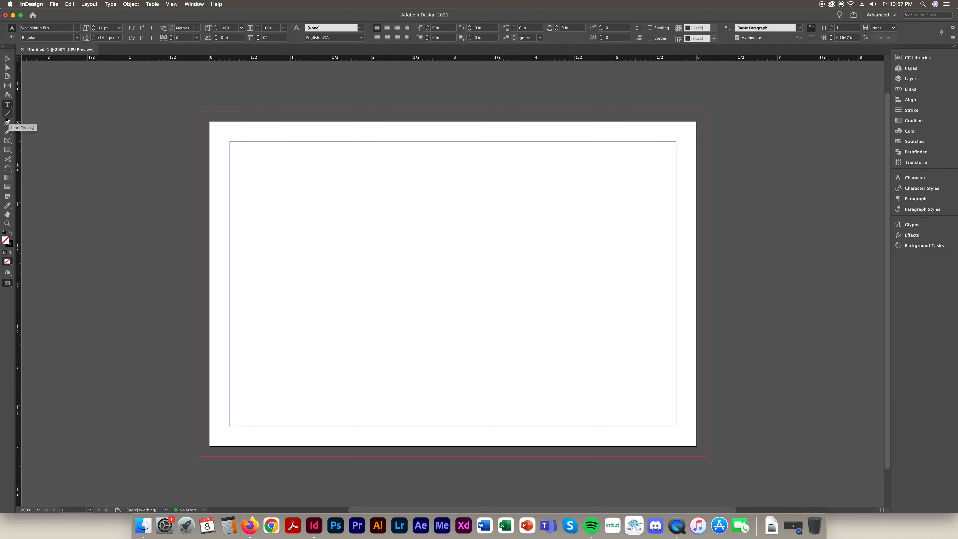
pyautogui.click(9, 124)
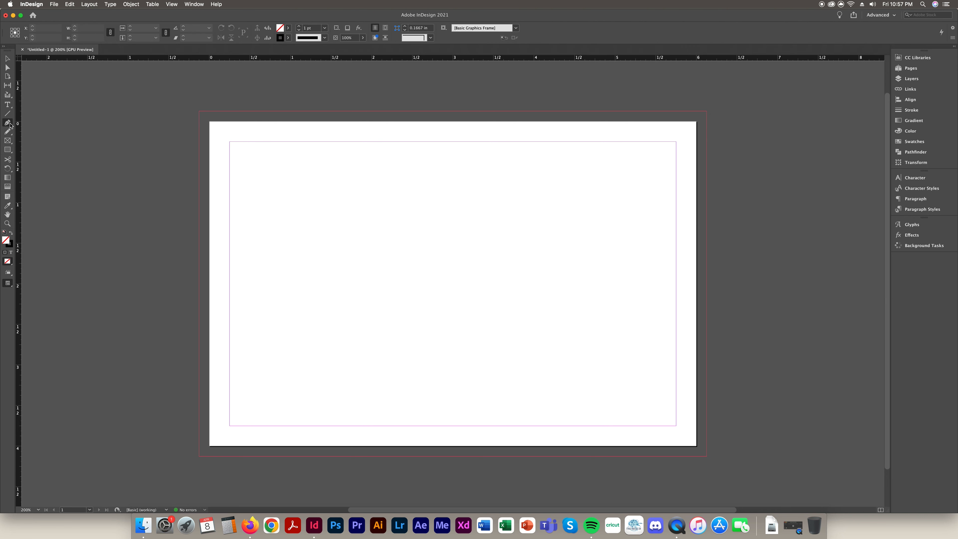
pyautogui.click(320, 172)
pyautogui.click(403, 175)
pyautogui.click(405, 223)
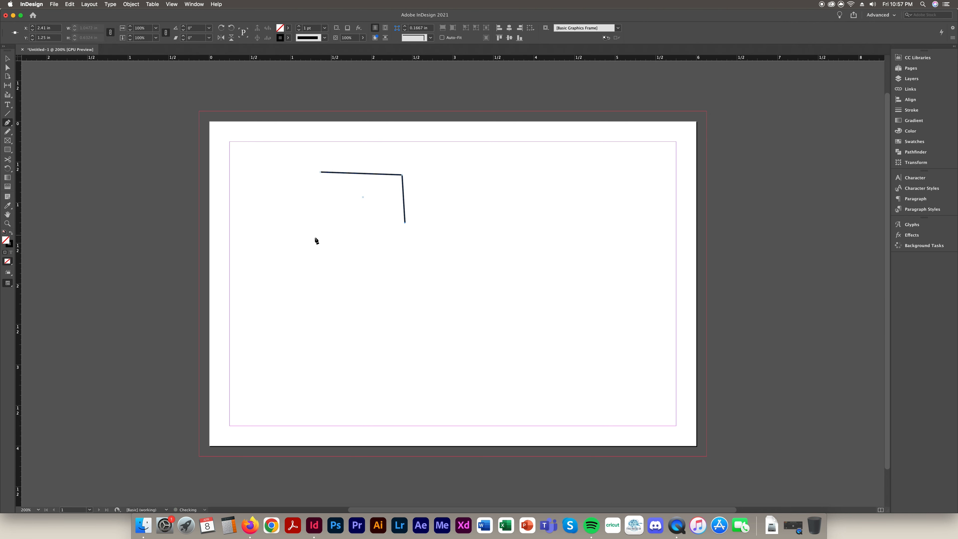
pyautogui.click(314, 237)
pyautogui.click(337, 198)
pyautogui.click(291, 184)
pyautogui.click(345, 180)
pyautogui.click(7, 58)
pyautogui.press('Delete')
pyautogui.click(7, 123)
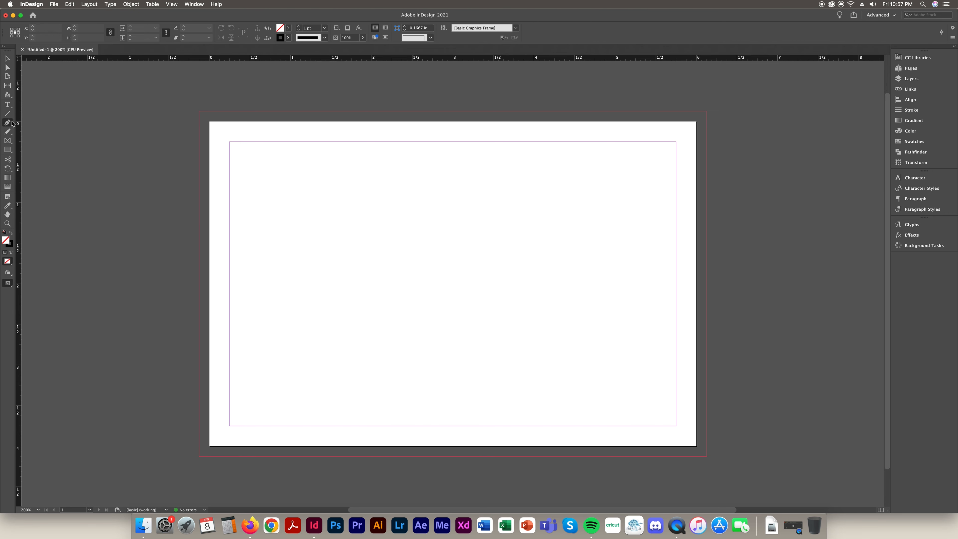
pyautogui.click(312, 198)
pyautogui.click(393, 184)
pyautogui.click(280, 167)
pyautogui.press('v')
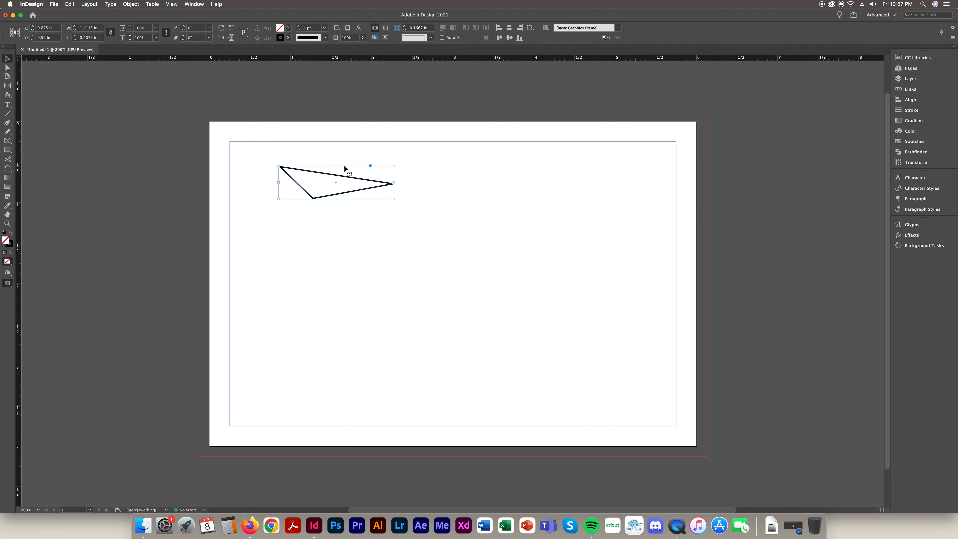
pyautogui.press('Delete')
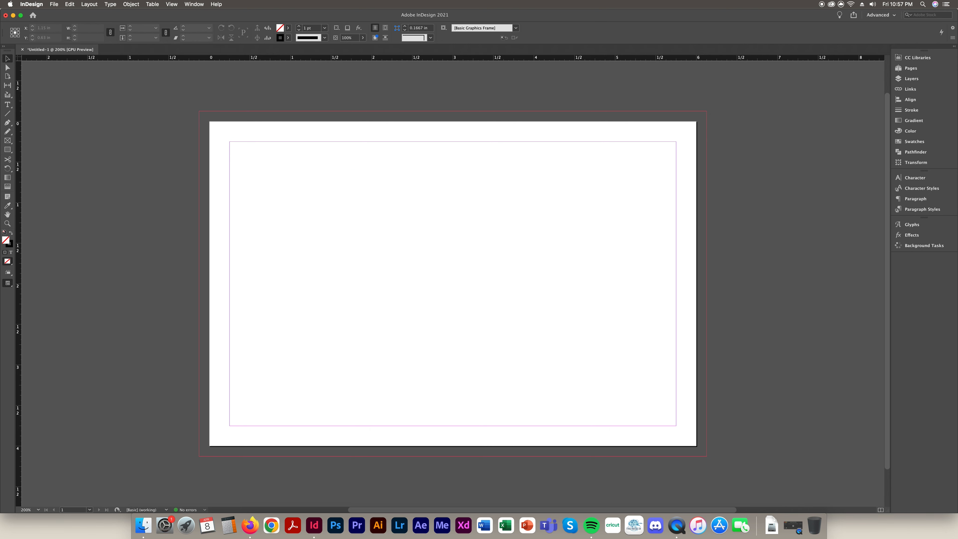
pyautogui.click(7, 141)
pyautogui.click(7, 141)
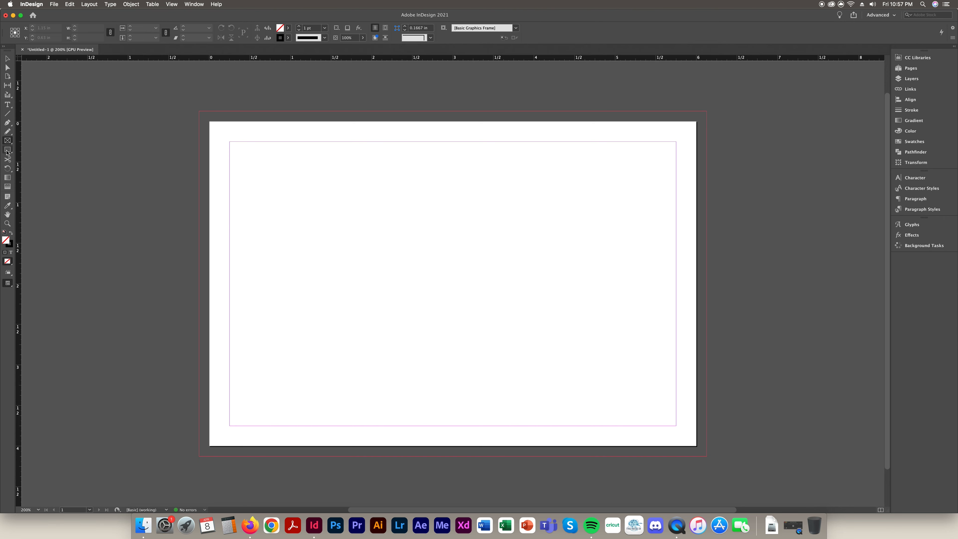
pyautogui.click(7, 150)
pyautogui.moveTo(248, 158); pyautogui.dragTo(444, 262)
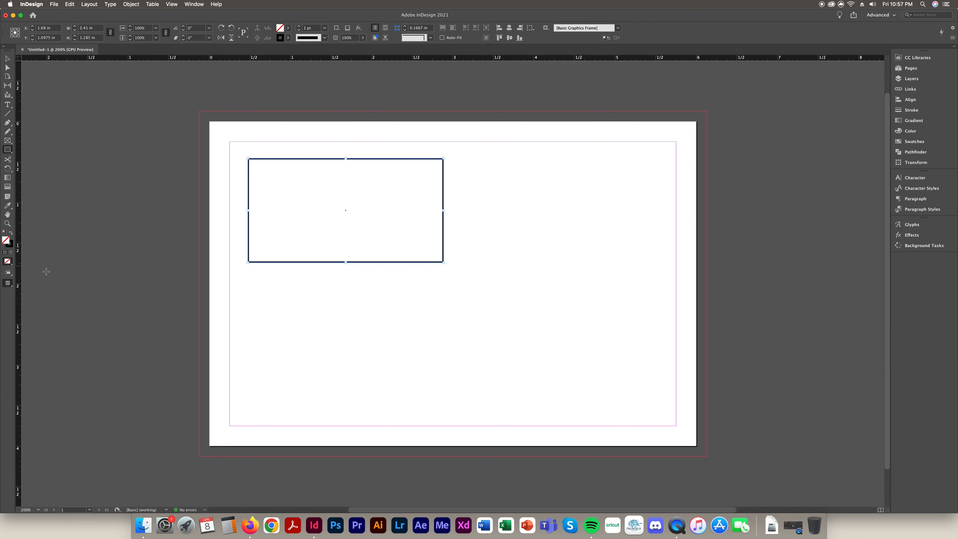
pyautogui.click(11, 233)
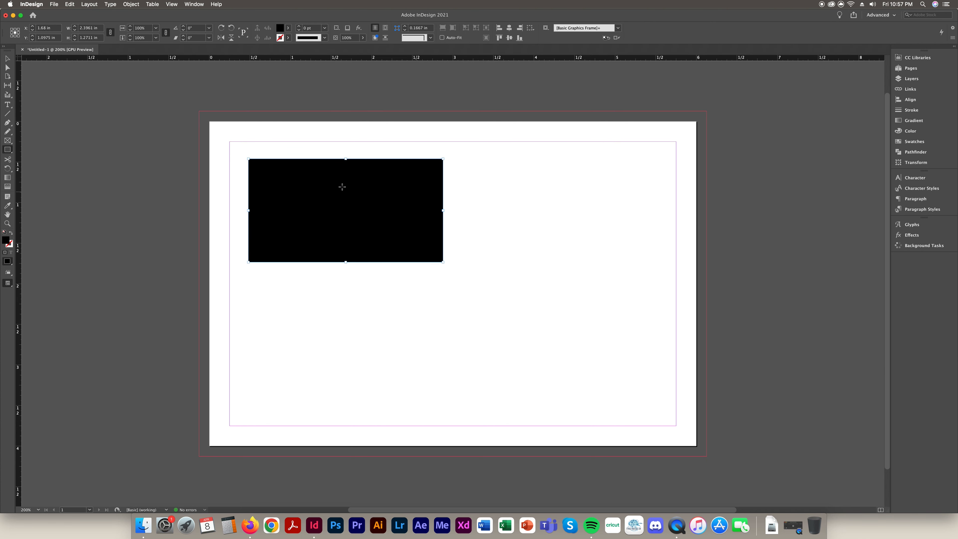
pyautogui.click(7, 59)
pyautogui.press('Delete')
pyautogui.moveTo(8, 149); pyautogui.dragTo(44, 155)
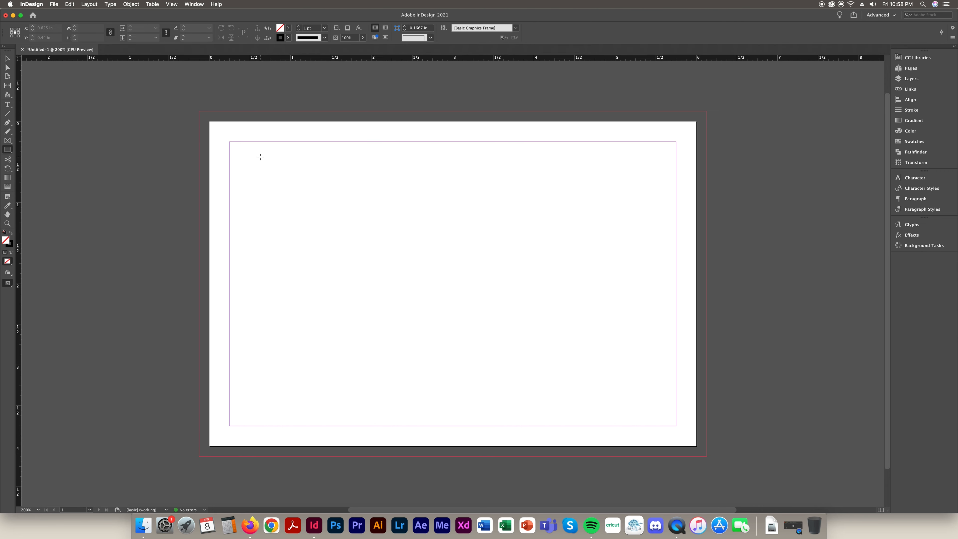
pyautogui.moveTo(251, 157); pyautogui.dragTo(442, 268)
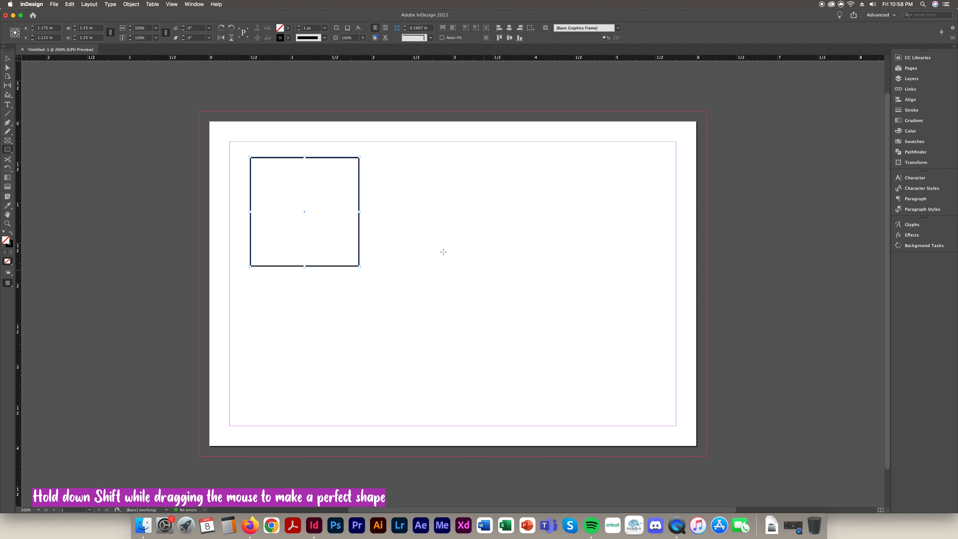
pyautogui.moveTo(12, 150); pyautogui.dragTo(57, 166)
pyautogui.moveTo(401, 172); pyautogui.dragTo(600, 290)
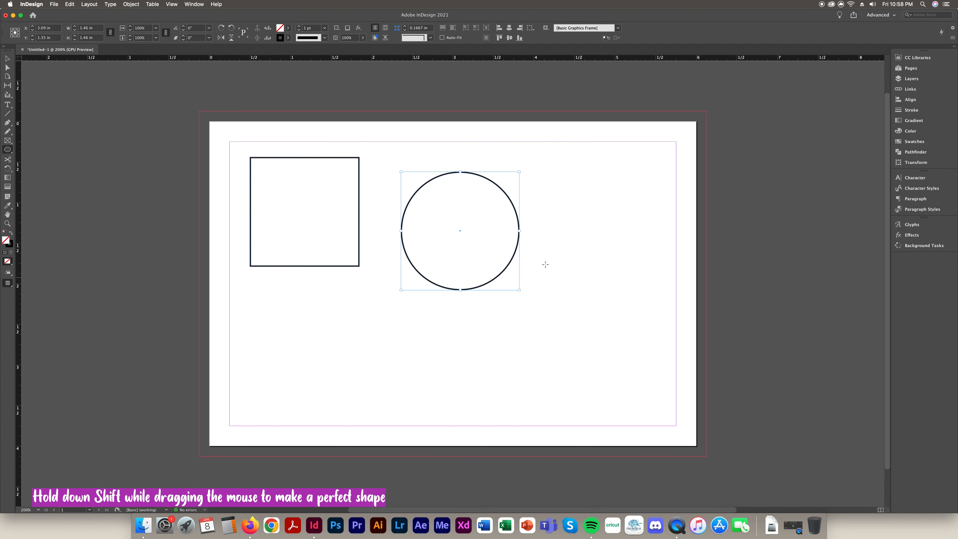
pyautogui.moveTo(8, 154); pyautogui.dragTo(9, 155)
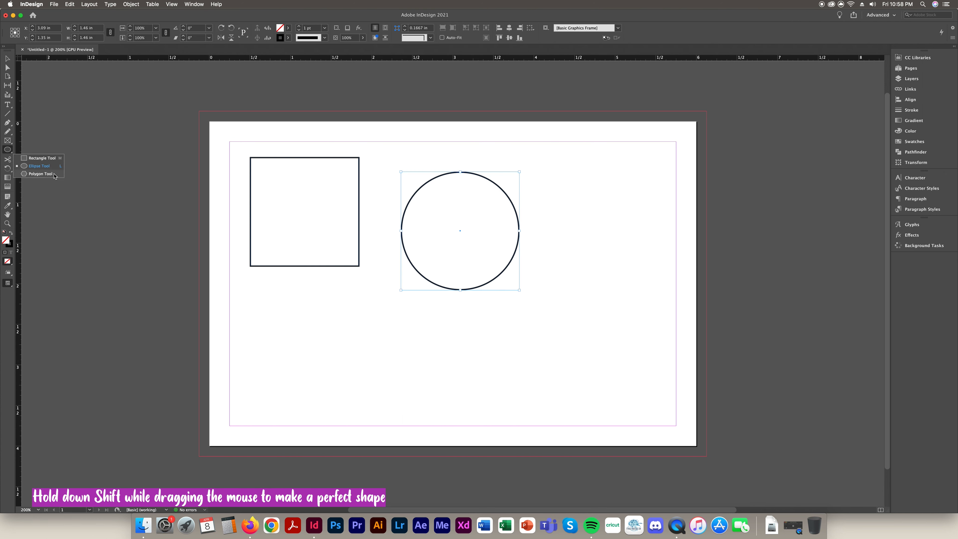
pyautogui.click(7, 58)
pyautogui.moveTo(214, 129); pyautogui.dragTo(381, 286)
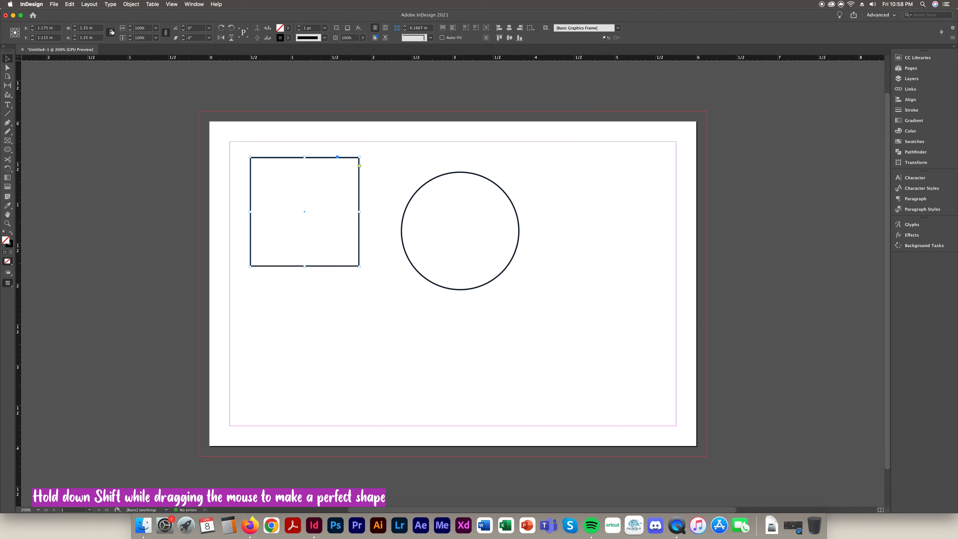
pyautogui.click(94, 28)
pyautogui.click(100, 38)
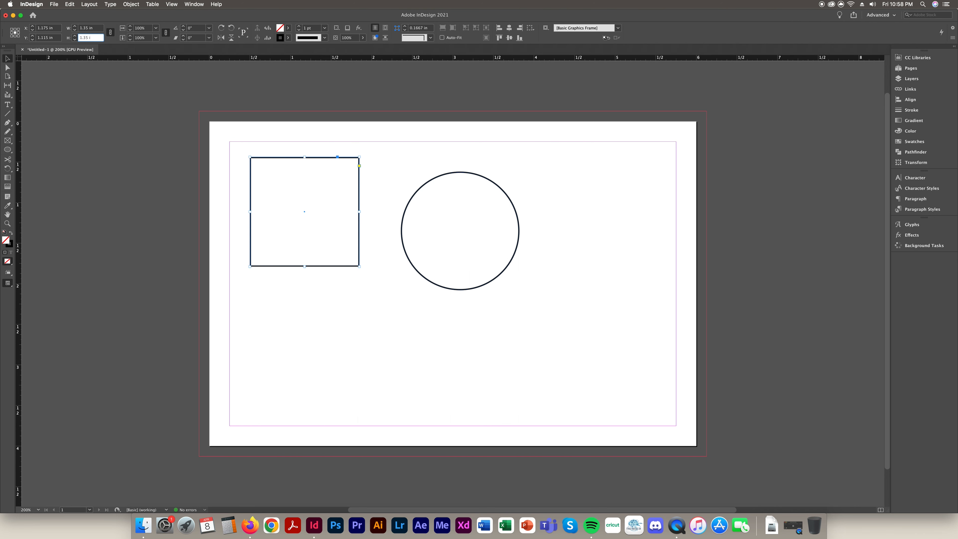
pyautogui.press('super+a')
pyautogui.click(278, 139)
pyautogui.click(349, 199)
pyautogui.press('BackSpace')
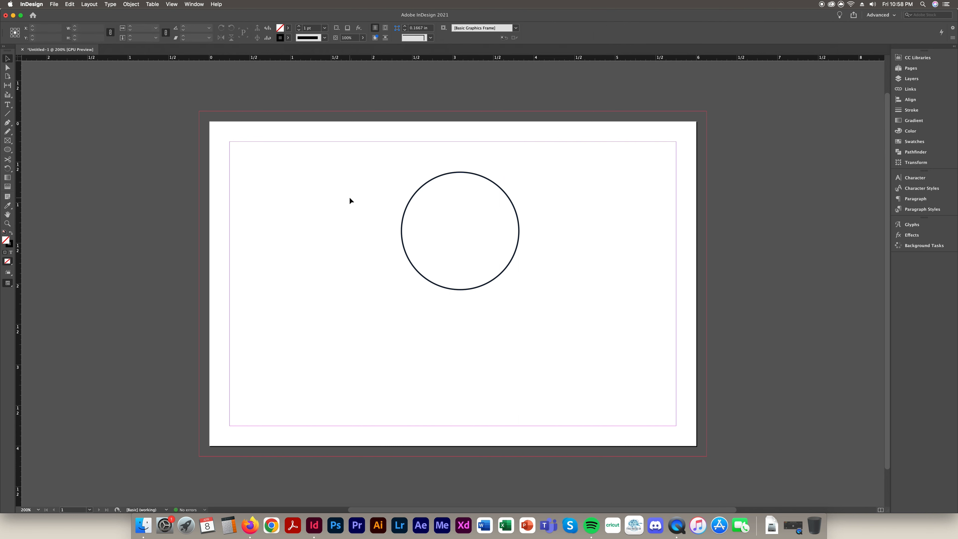
pyautogui.moveTo(381, 171); pyautogui.dragTo(481, 233)
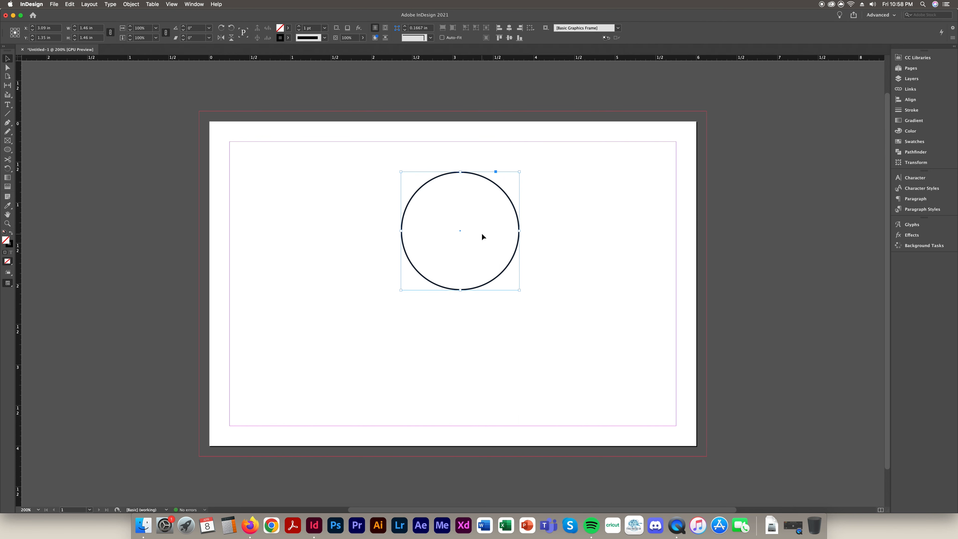
pyautogui.press('BackSpace')
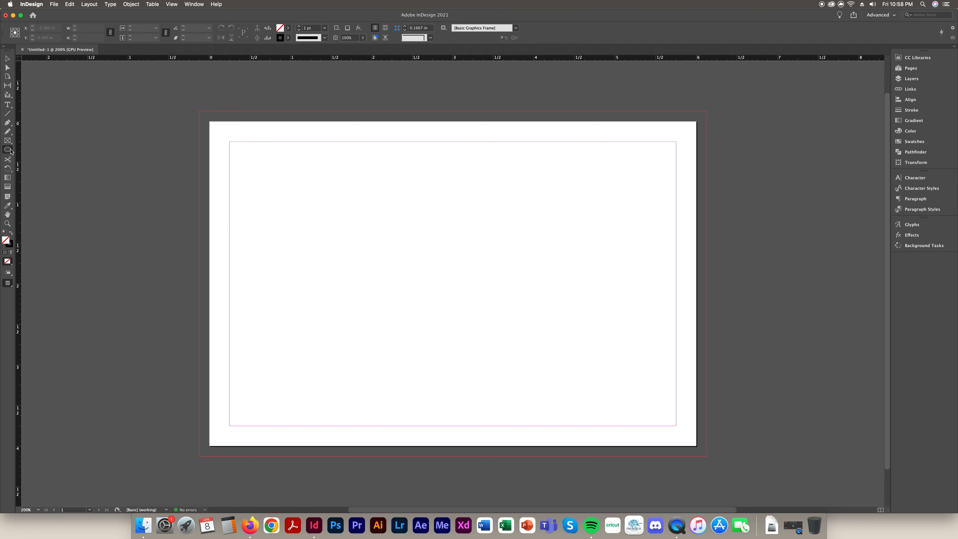
pyautogui.click(11, 151)
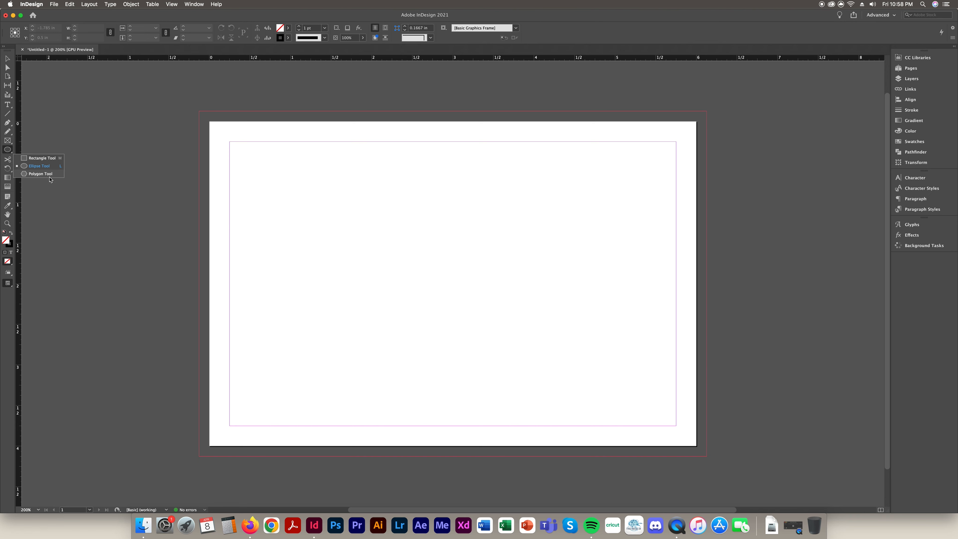
pyautogui.click(9, 153)
pyautogui.click(9, 141)
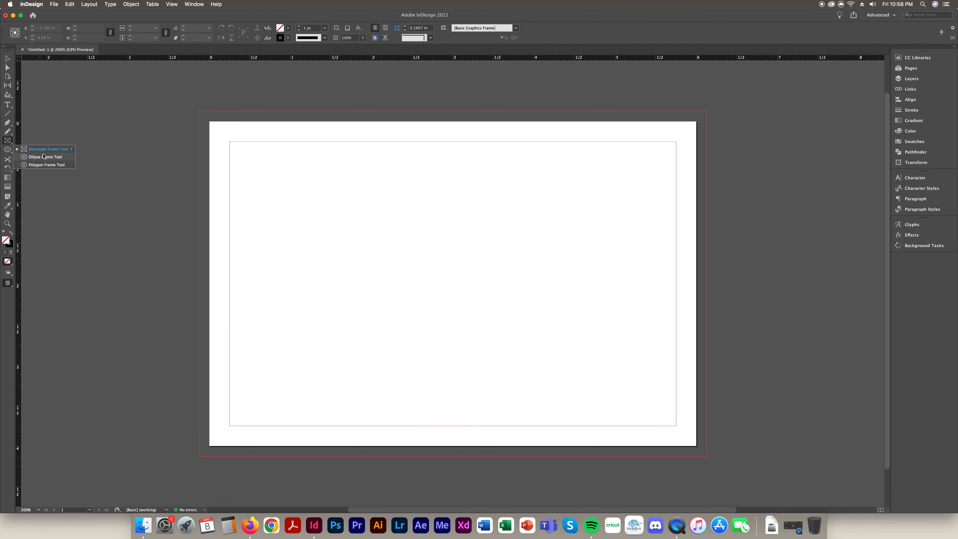
pyautogui.click(44, 149)
pyautogui.moveTo(253, 155); pyautogui.dragTo(506, 280)
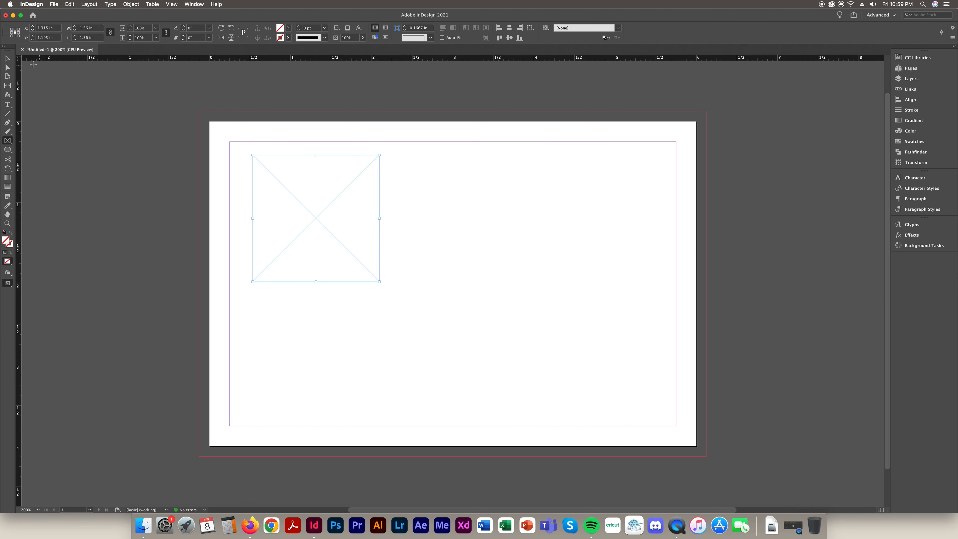
pyautogui.click(7, 58)
pyautogui.press('Delete')
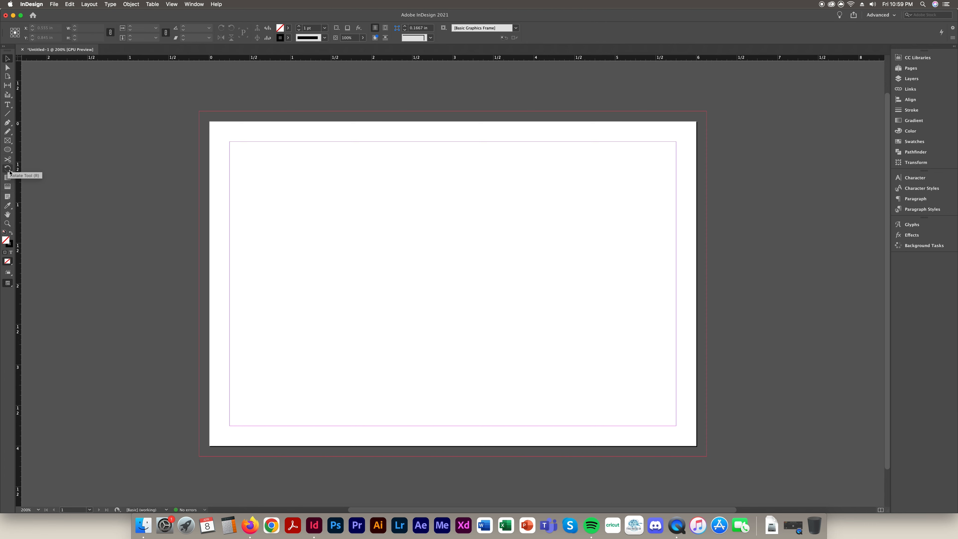
pyautogui.click(10, 172)
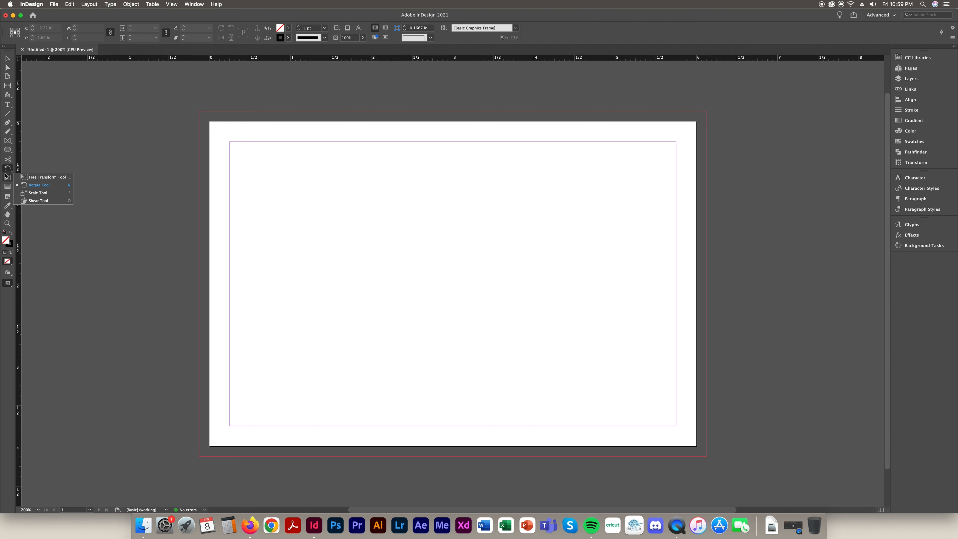
pyautogui.click(11, 172)
pyautogui.click(11, 172)
pyautogui.click(7, 177)
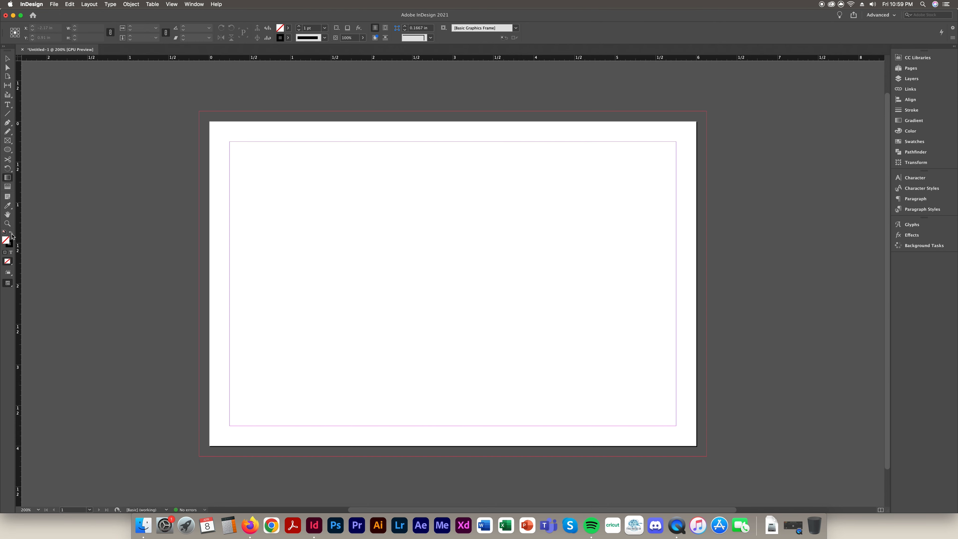
# Choose a bright green fill and draw a square with the Rectangle tool
pyautogui.doubleClick(6, 241)
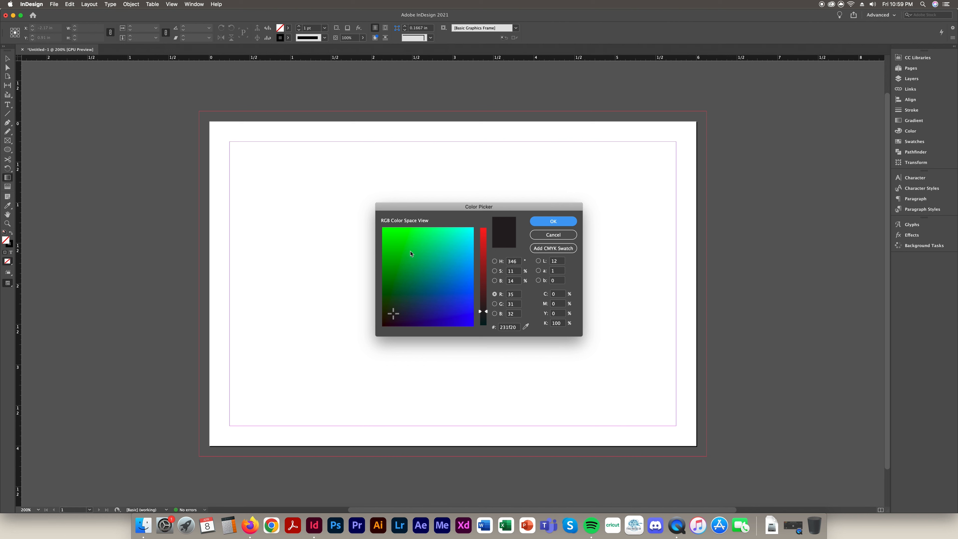
pyautogui.moveTo(411, 253); pyautogui.dragTo(409, 223)
pyautogui.click(554, 221)
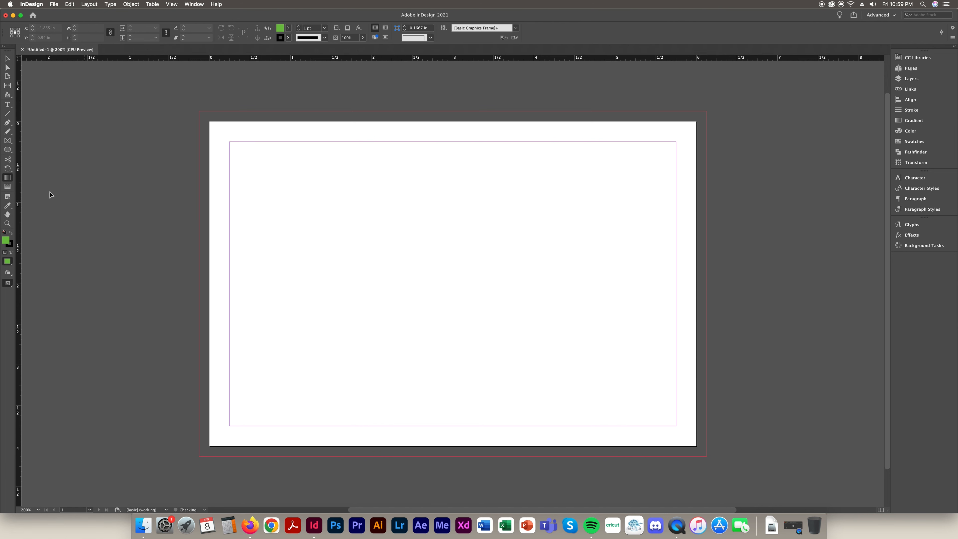
pyautogui.moveTo(329, 190); pyautogui.dragTo(508, 312)
pyautogui.moveTo(8, 150); pyautogui.dragTo(26, 158)
pyautogui.click(26, 158)
pyautogui.moveTo(299, 185); pyautogui.dragTo(508, 305)
# Give the square a gradient darkest at top-left, then delete it
pyautogui.click(8, 180)
pyautogui.moveTo(370, 250); pyautogui.dragTo(355, 195)
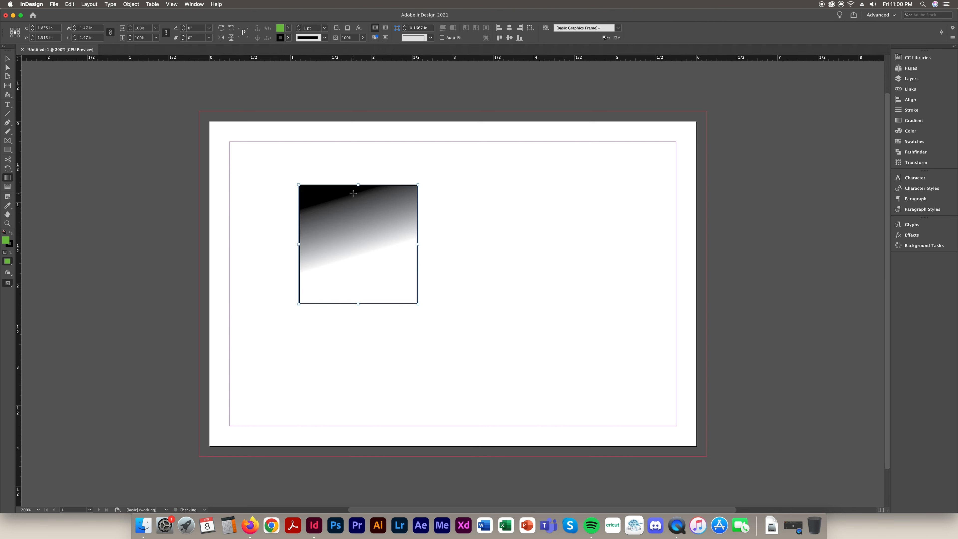
pyautogui.press('super+z')
pyautogui.moveTo(380, 285); pyautogui.dragTo(306, 197)
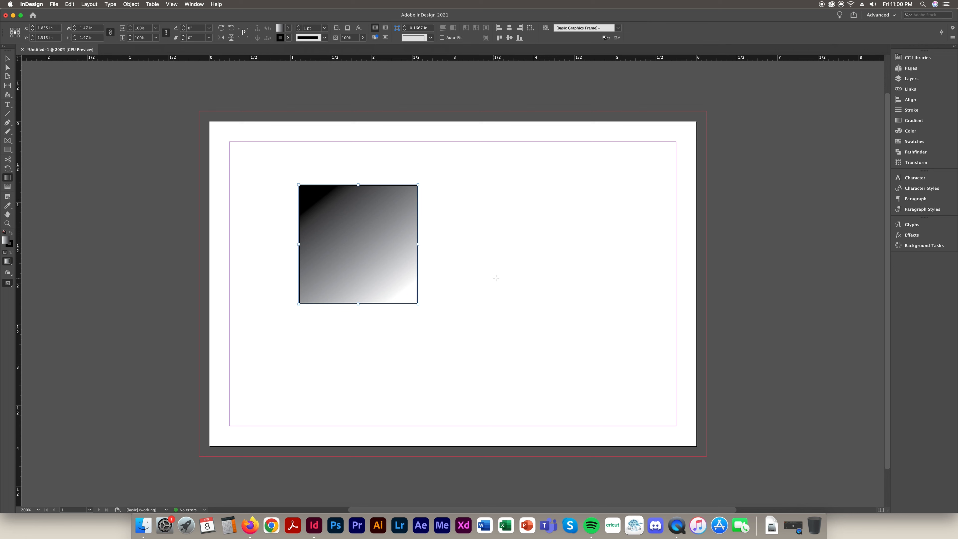
pyautogui.press('v')
pyautogui.press('Delete')
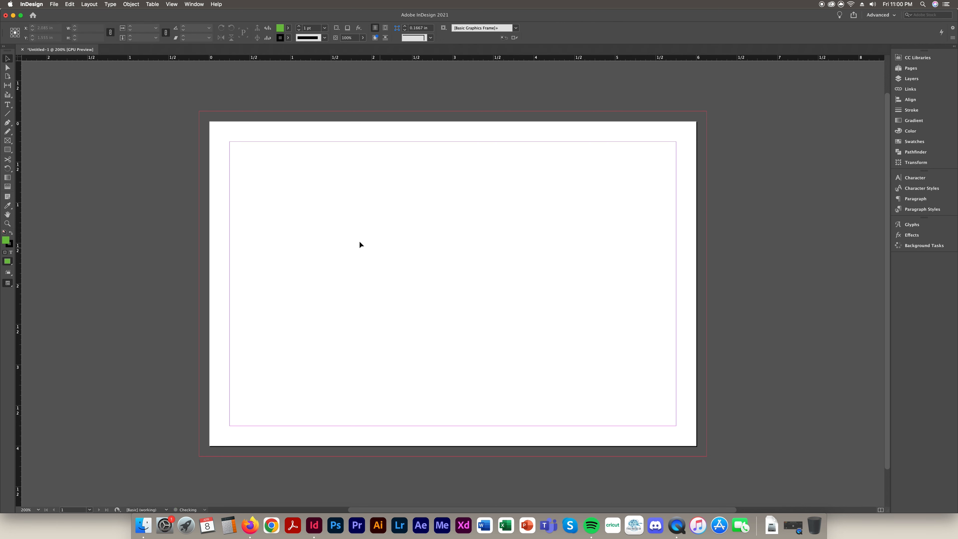
# Draw a text frame across the upper page and type a name-introduction greeting
pyautogui.click(7, 186)
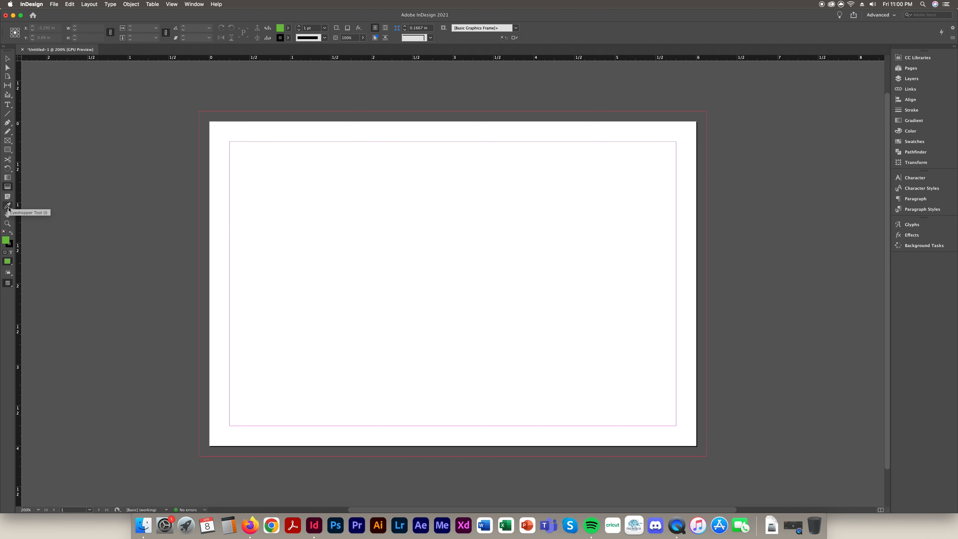
pyautogui.click(8, 104)
pyautogui.moveTo(272, 189); pyautogui.dragTo(582, 309)
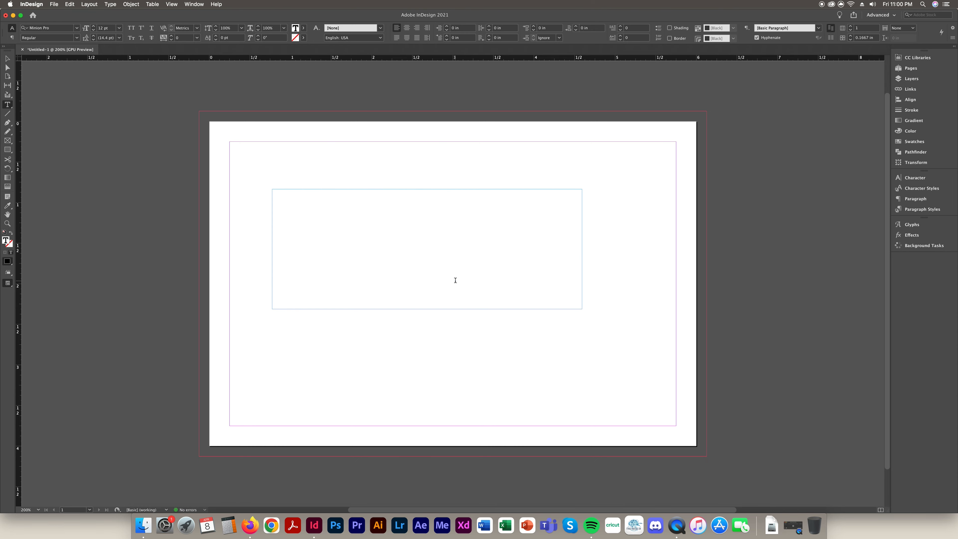
pyautogui.write('Hi My Name is Deborah')
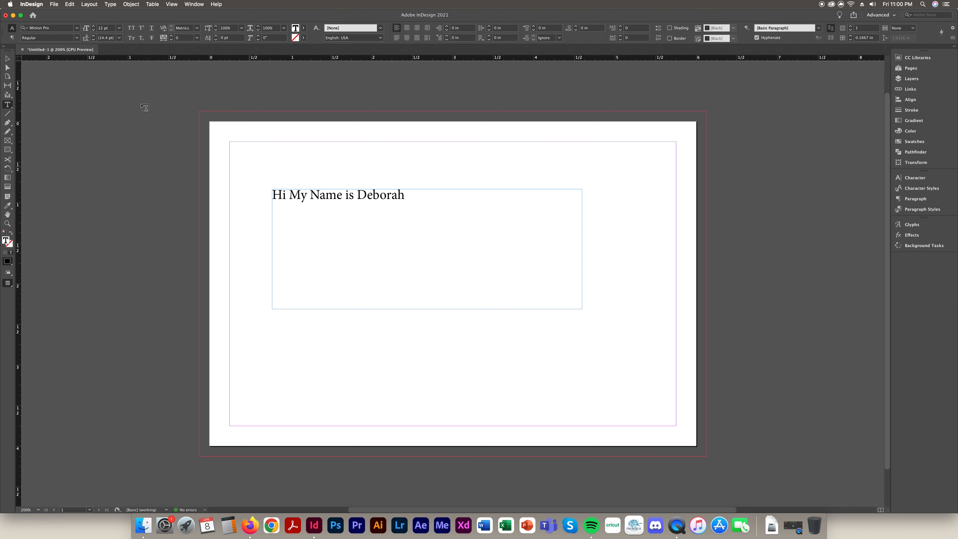
# Fit the greeting frame to its text and paste a duplicate just below it
pyautogui.click(8, 59)
pyautogui.press('super+alt+c')
pyautogui.press('super+c')
pyautogui.press('super+v')
pyautogui.moveTo(407, 287); pyautogui.dragTo(294, 219)
# Set the duplicate greeting's text in the Sweet Talk font
pyautogui.doubleClick(295, 217)
pyautogui.press('super+a')
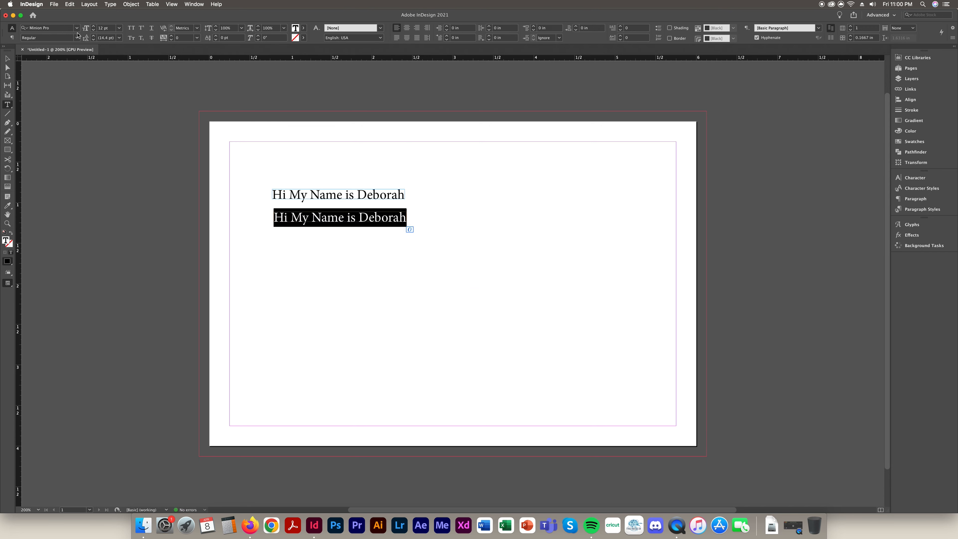
pyautogui.click(76, 28)
pyautogui.click(65, 67)
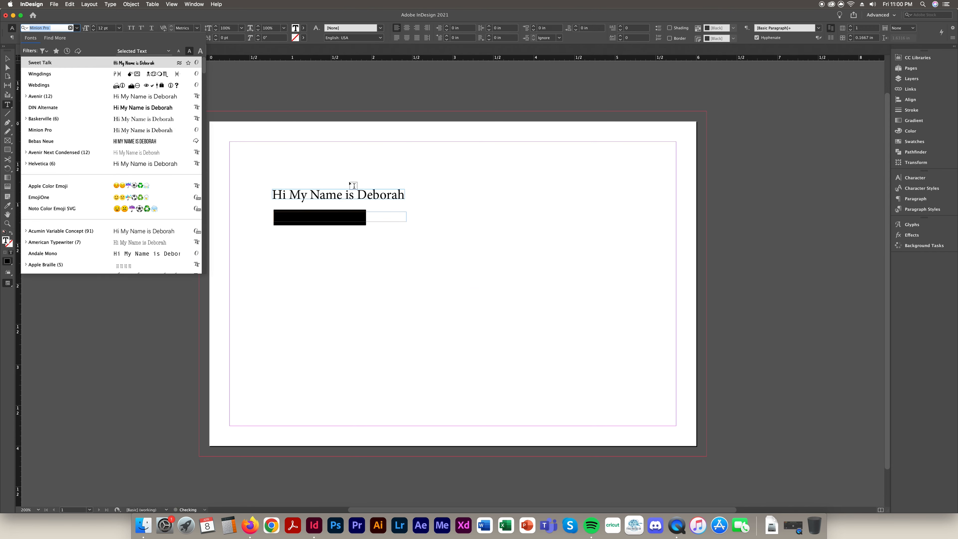
pyautogui.click(378, 217)
# Eyedropper the Sweet Talk formatting onto the first line, then select both frames
pyautogui.tripleClick(378, 192)
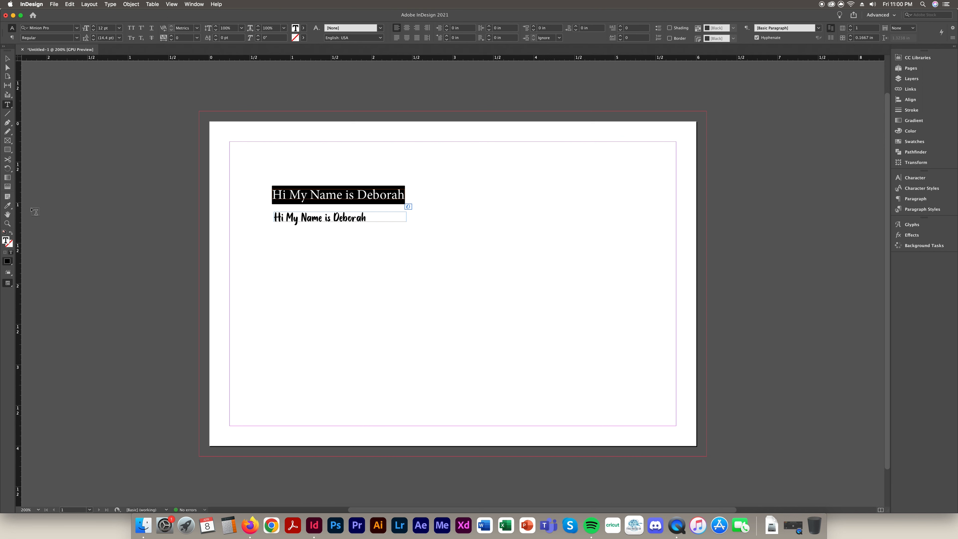
pyautogui.click(373, 196)
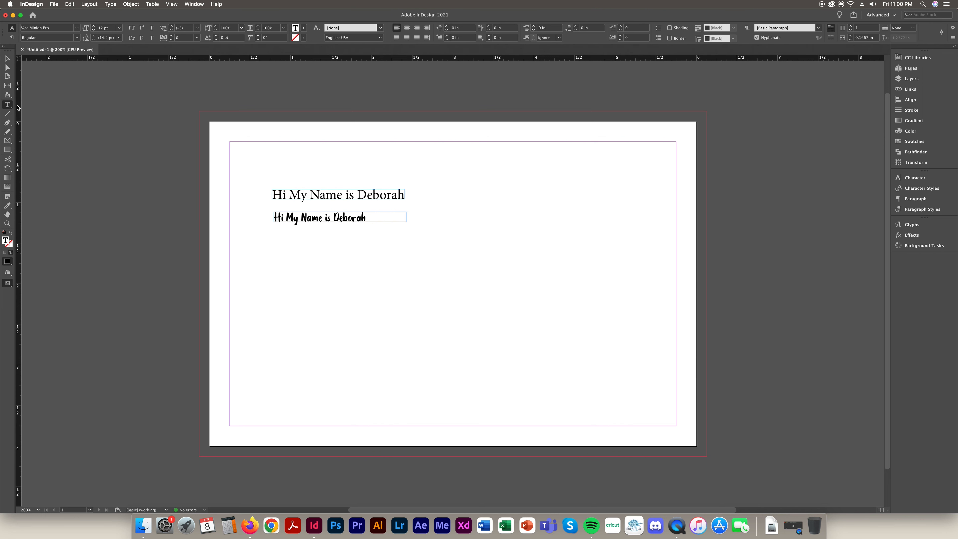
pyautogui.click(338, 195)
pyautogui.tripleClick(338, 194)
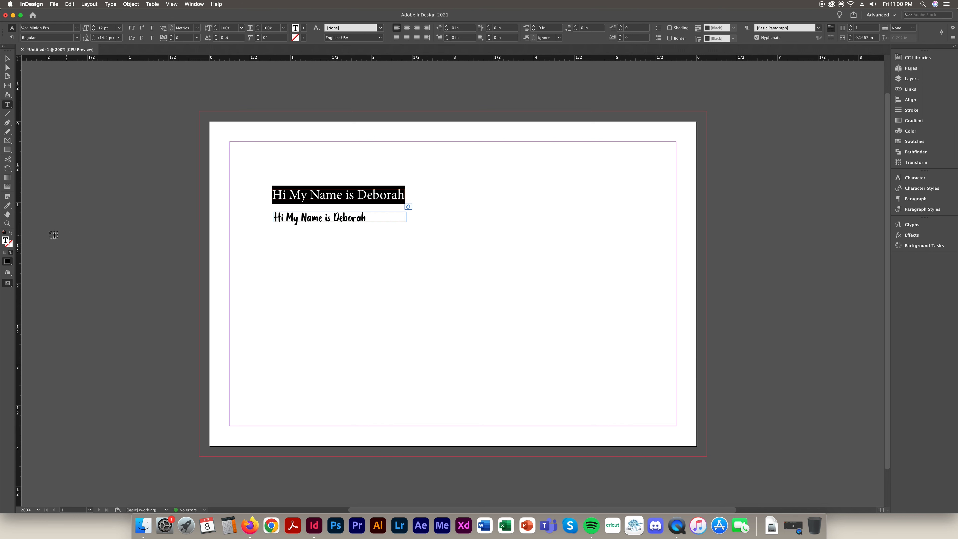
pyautogui.click(8, 205)
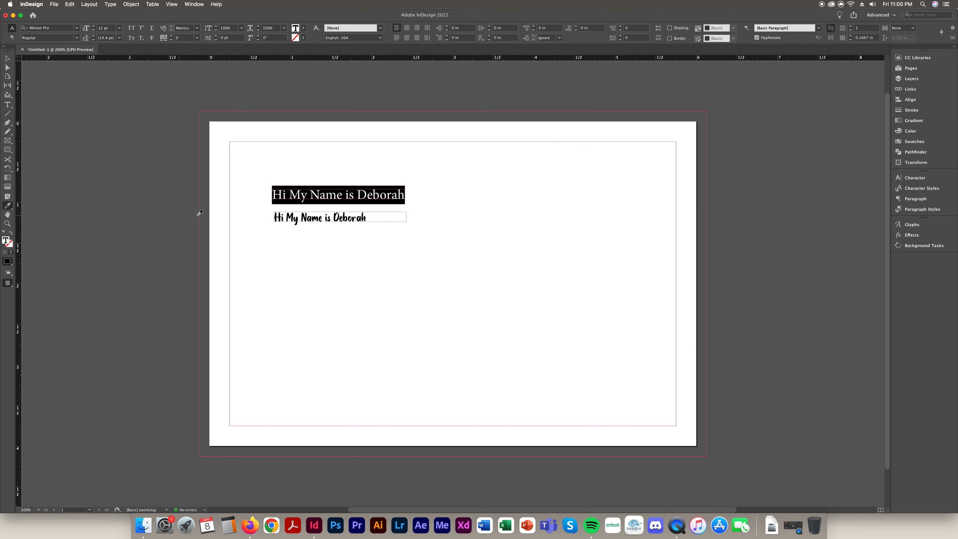
pyautogui.click(287, 212)
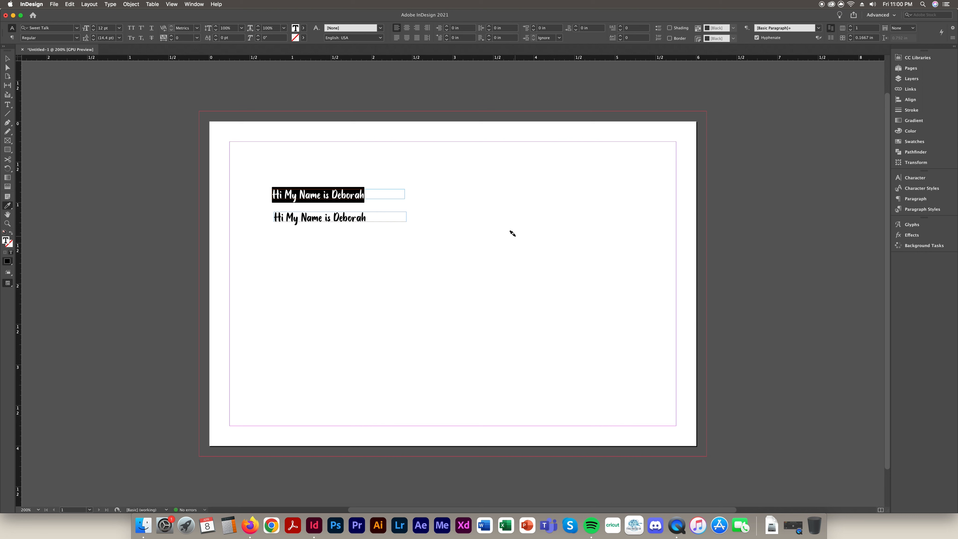
pyautogui.click(7, 58)
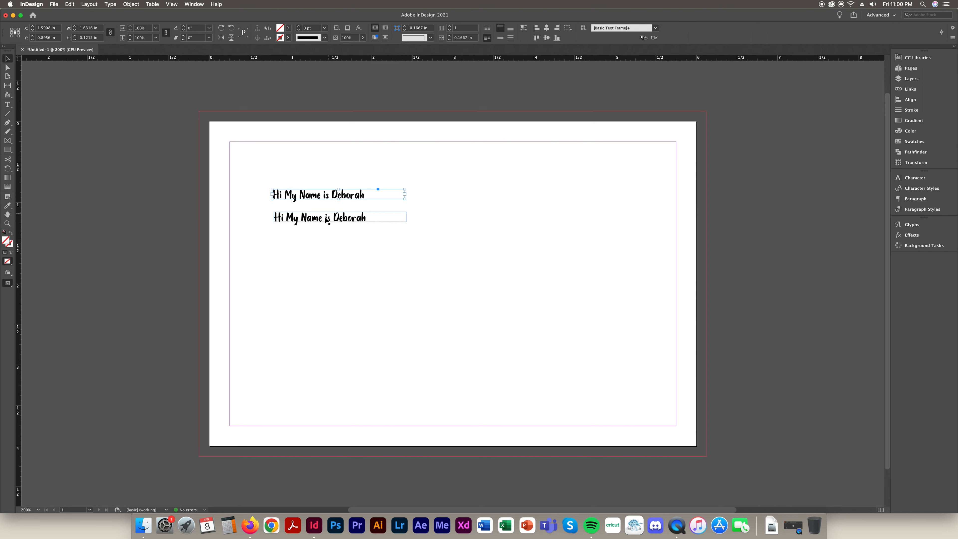
pyautogui.moveTo(310, 184); pyautogui.dragTo(439, 280)
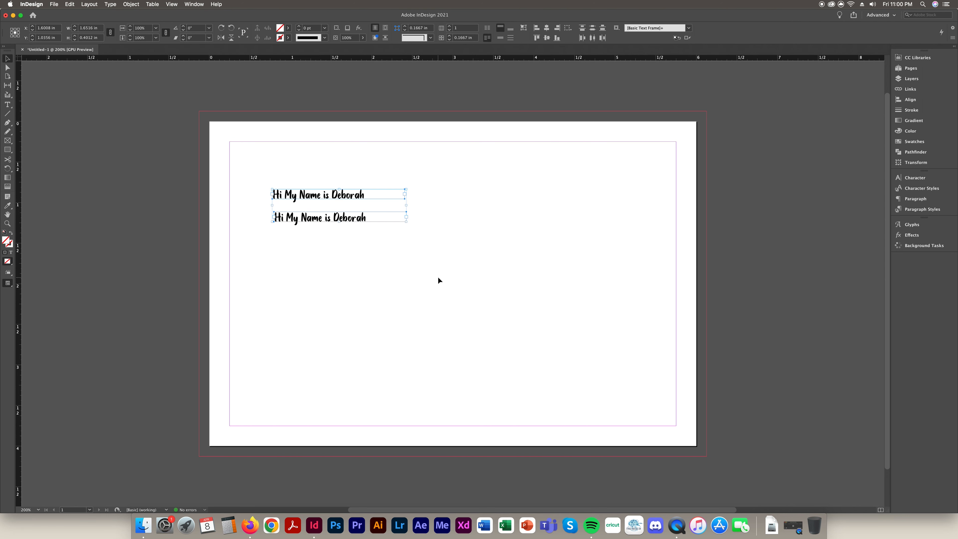
# Delete both greeting frames and pan the page slightly
pyautogui.press('BackSpace')
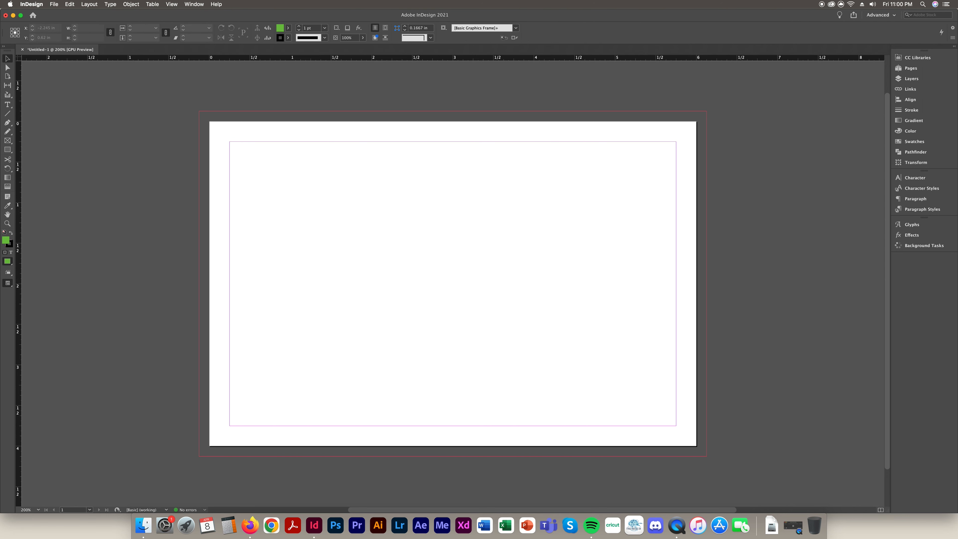
pyautogui.click(7, 214)
pyautogui.moveTo(445, 268); pyautogui.dragTo(441, 248)
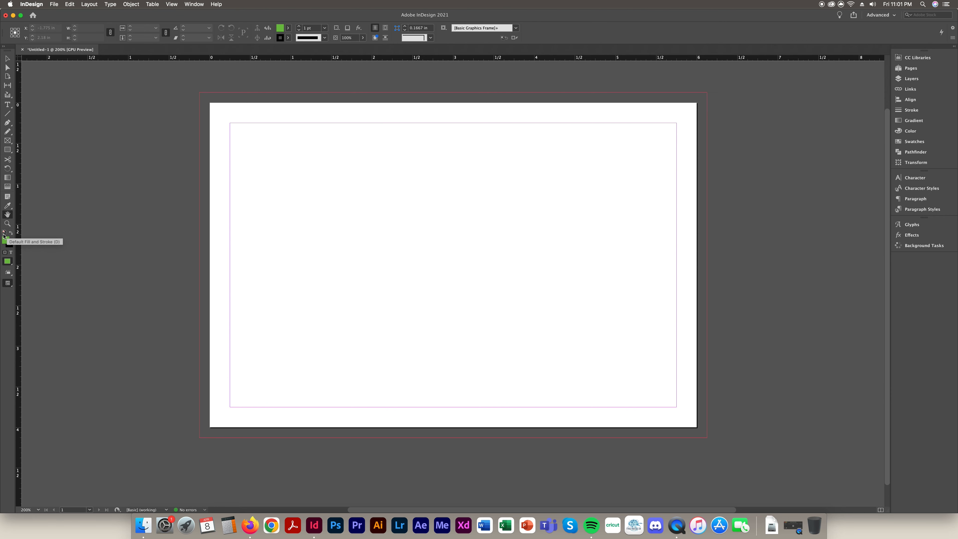
# Draw a square frame in the upper left and fill it purple
pyautogui.click(7, 149)
pyautogui.moveTo(278, 165); pyautogui.dragTo(383, 270)
pyautogui.doubleClick(7, 244)
pyautogui.moveTo(411, 249); pyautogui.dragTo(449, 304)
pyautogui.click(553, 221)
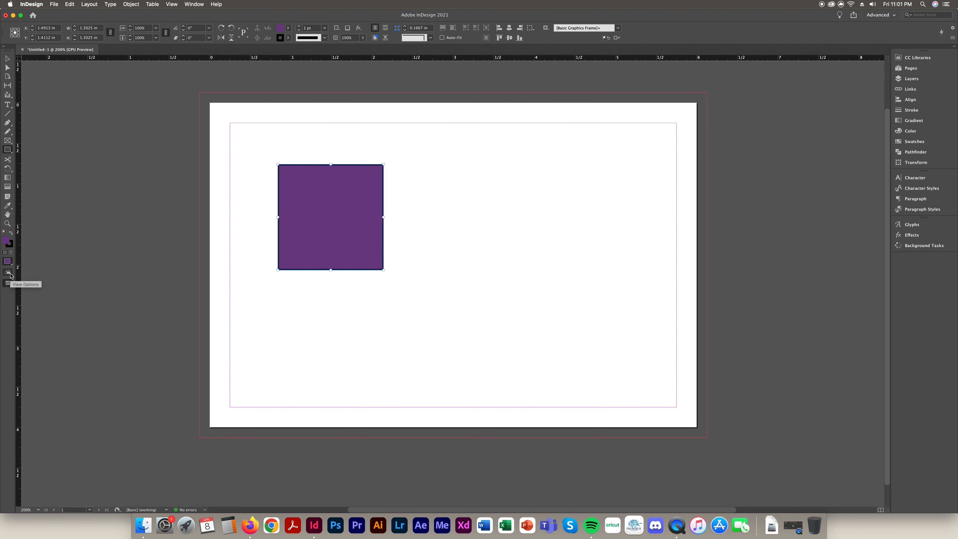
pyautogui.click(11, 288)
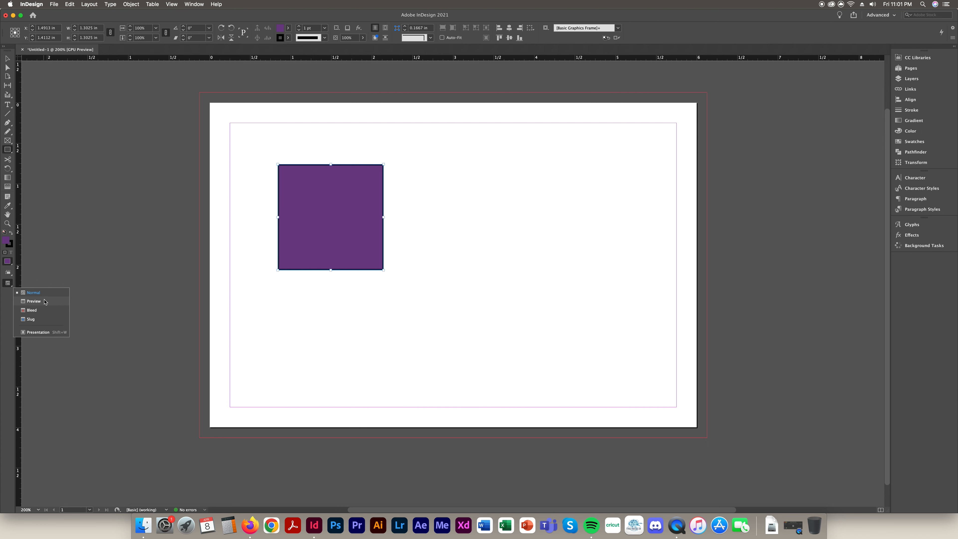
pyautogui.click(45, 302)
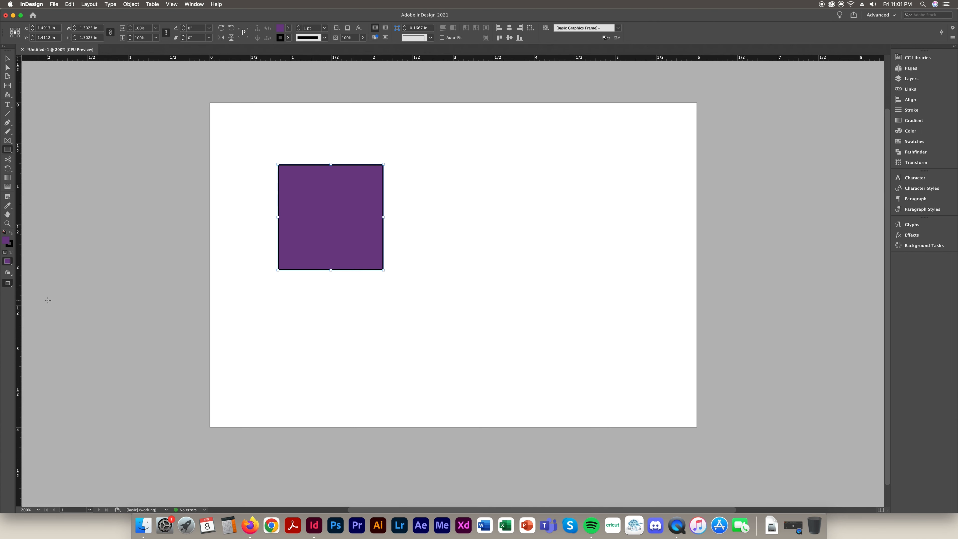
pyautogui.click(10, 287)
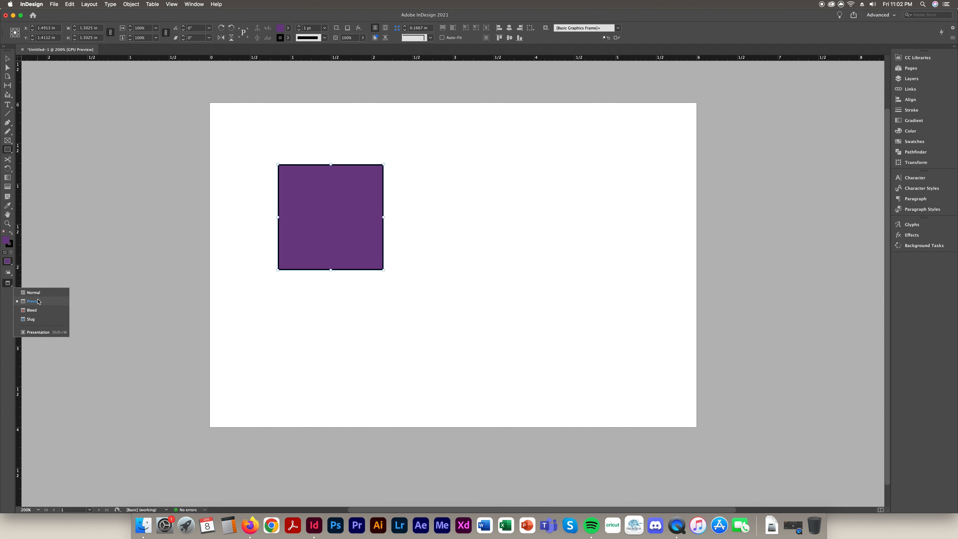
pyautogui.click(15, 293)
pyautogui.click(9, 284)
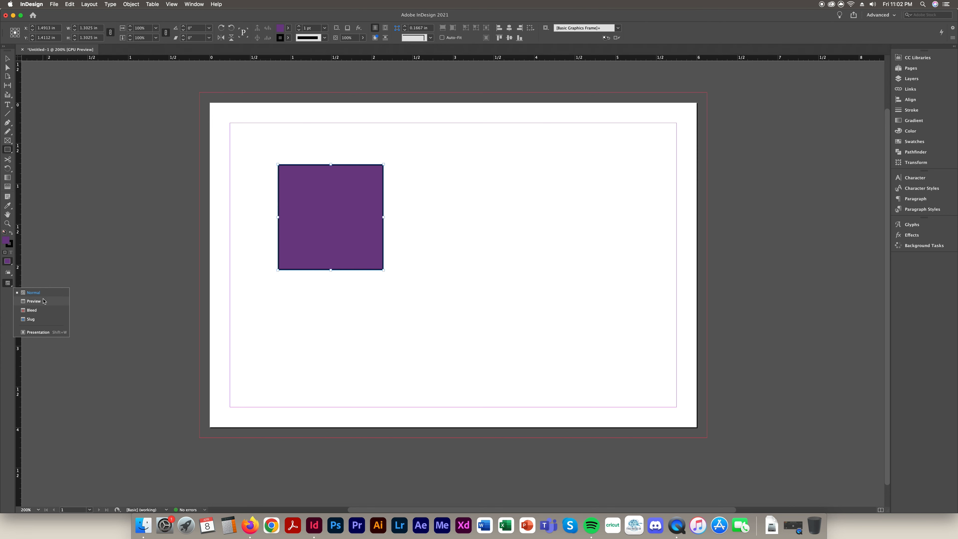
pyautogui.click(32, 310)
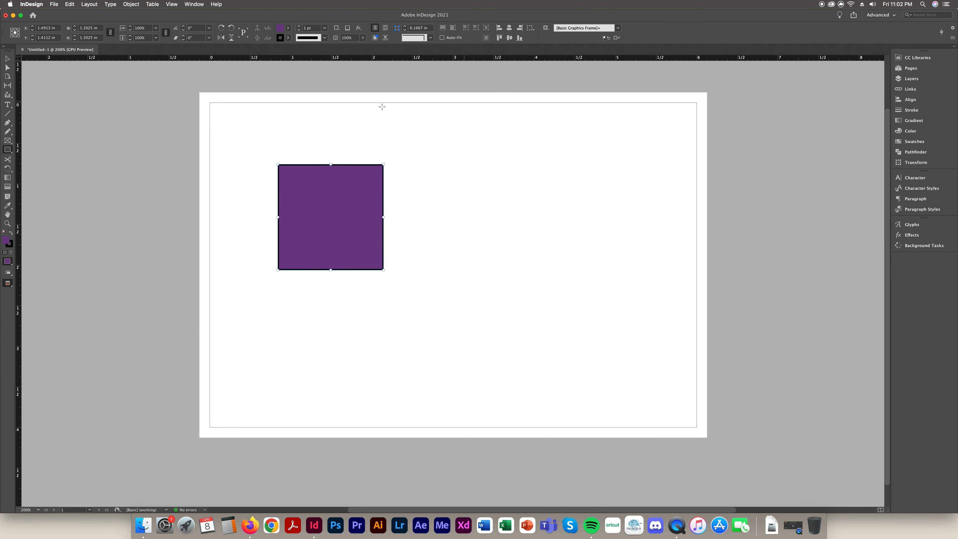
pyautogui.click(8, 284)
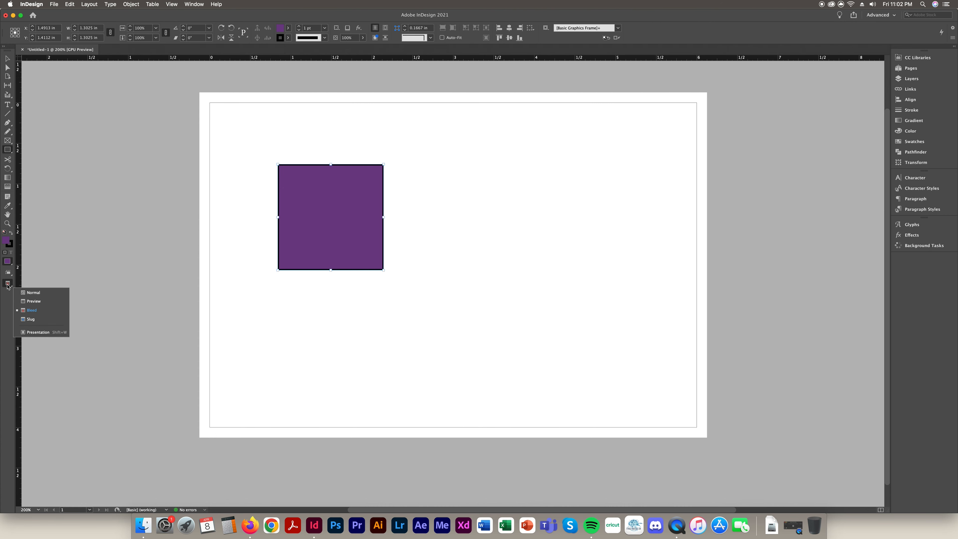
pyautogui.click(19, 301)
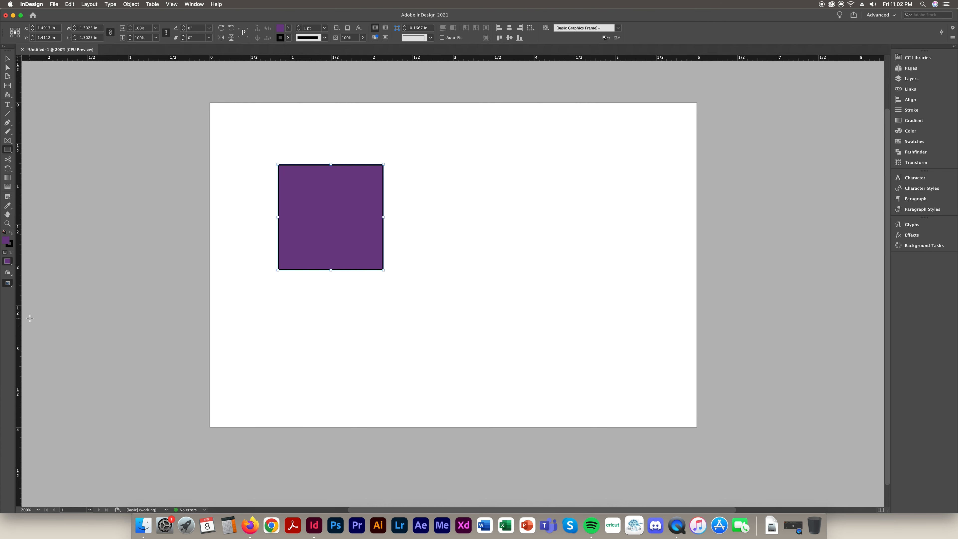
pyautogui.click(8, 283)
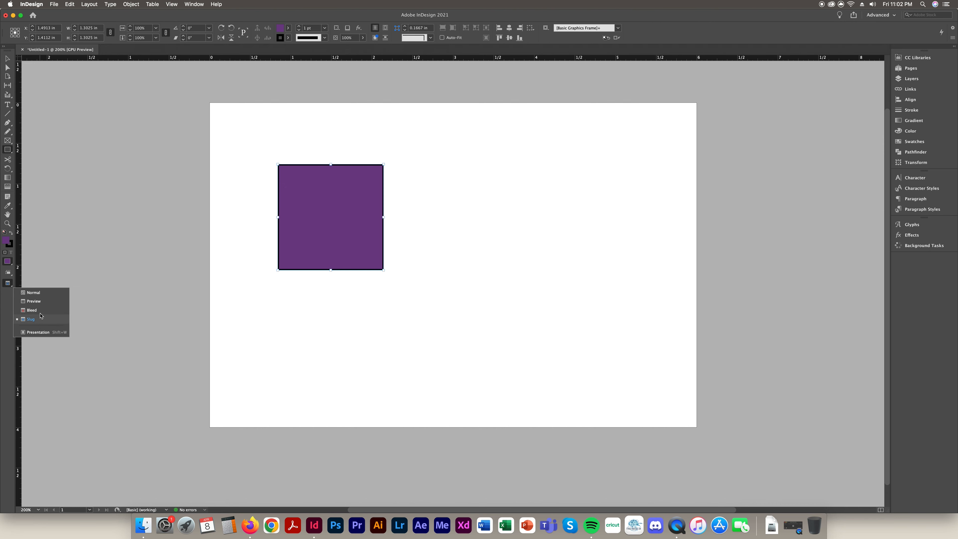
pyautogui.click(40, 293)
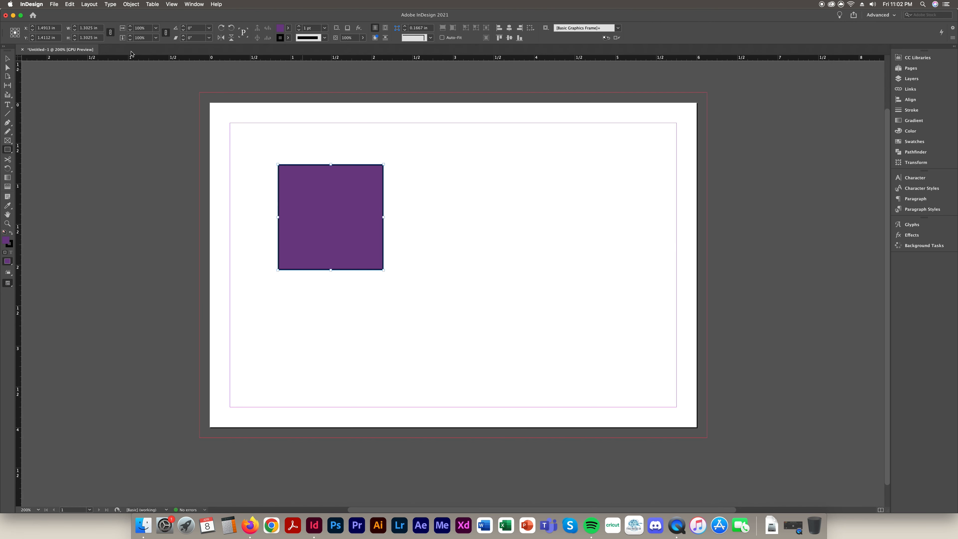
pyautogui.click(6, 59)
pyautogui.press('Delete')
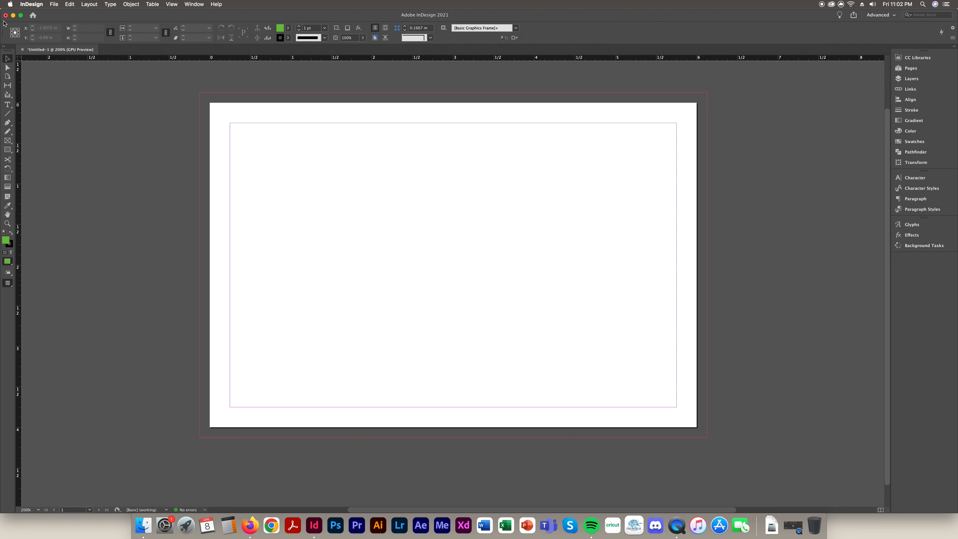
pyautogui.click(7, 148)
pyautogui.moveTo(299, 149); pyautogui.dragTo(448, 213)
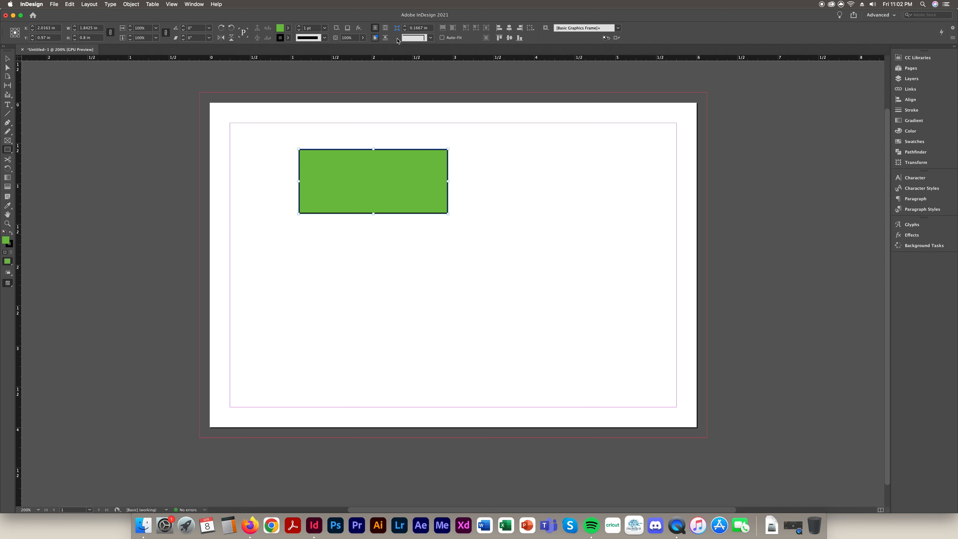
pyautogui.click(189, 5)
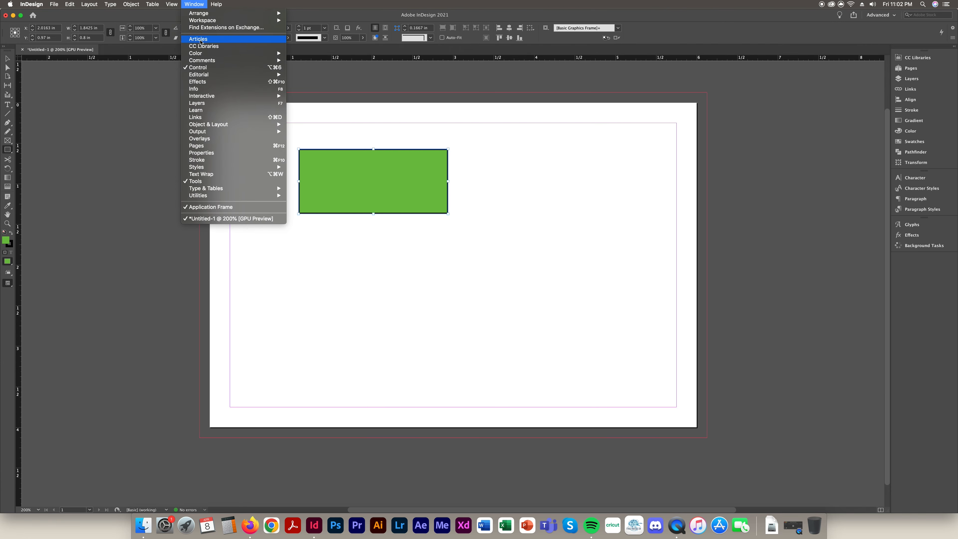
pyautogui.moveTo(206, 62)
pyautogui.moveTo(171, 3)
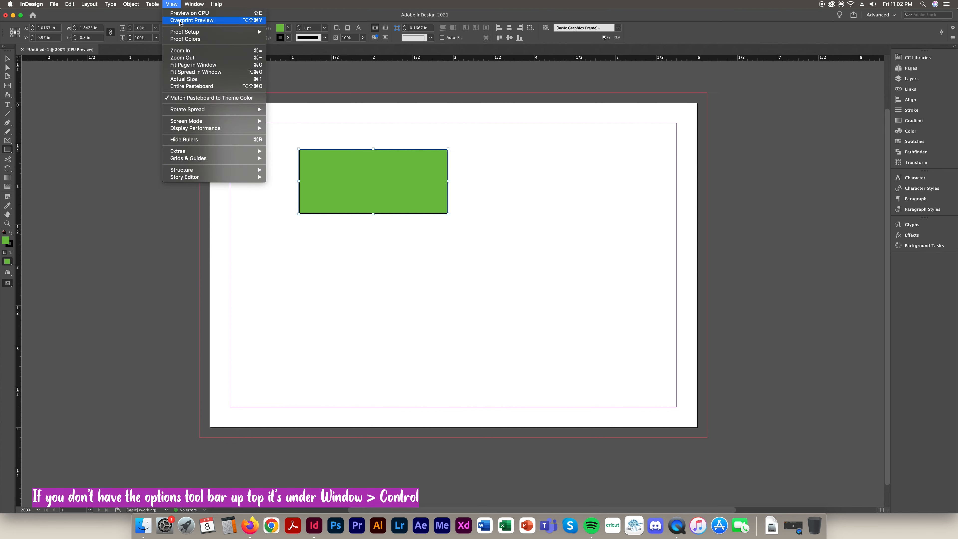
pyautogui.click(187, 3)
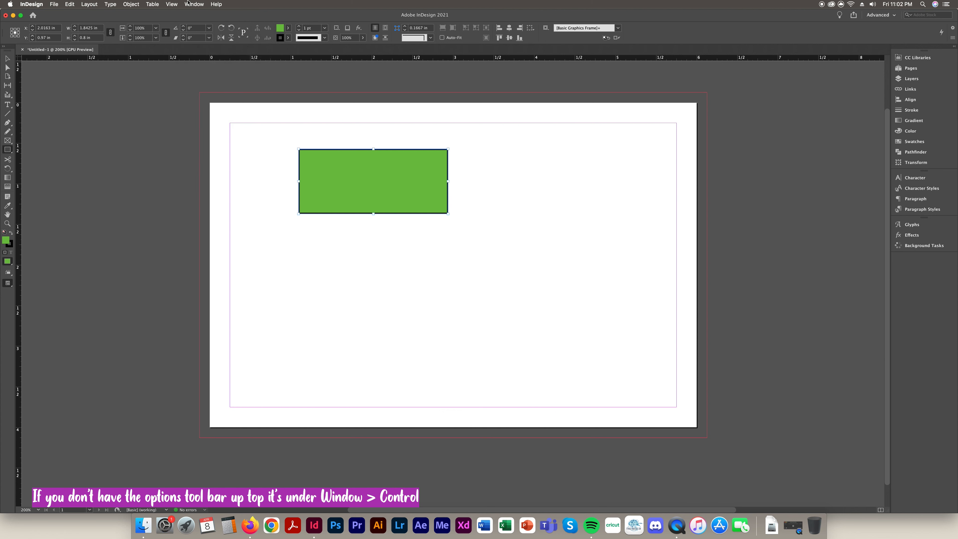
pyautogui.click(7, 59)
# Move the green rectangle up-left, stretch it taller, and set X to 0 in
pyautogui.moveTo(425, 173); pyautogui.dragTo(365, 158)
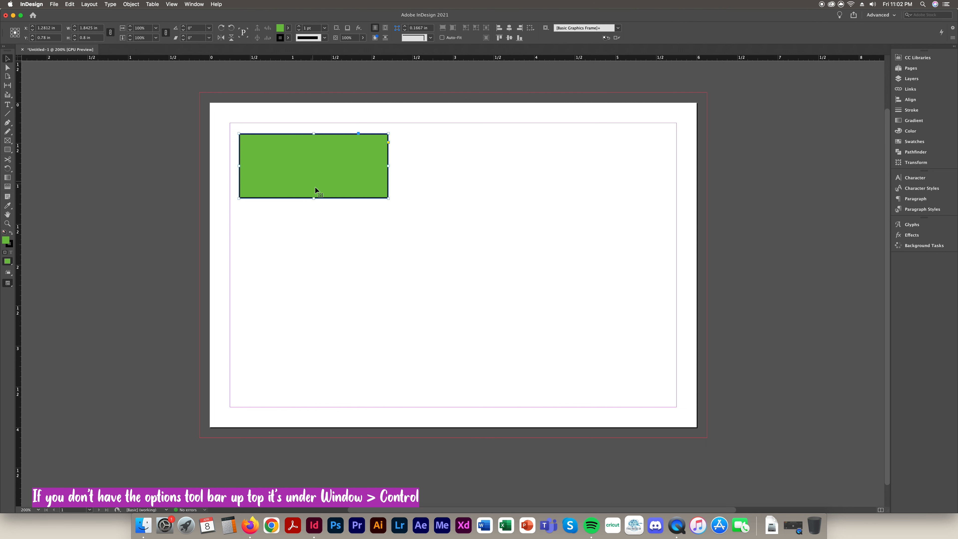
pyautogui.moveTo(314, 197); pyautogui.dragTo(314, 269)
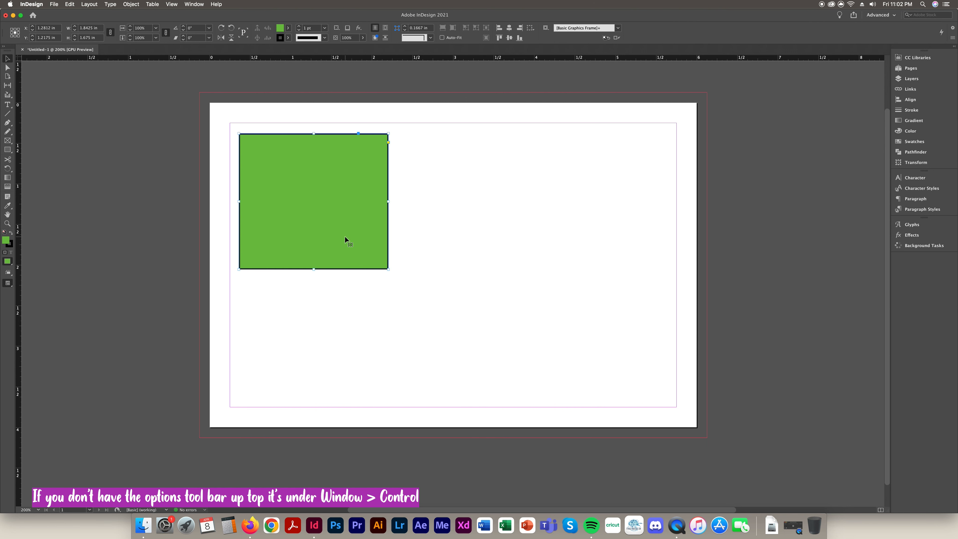
pyautogui.click(11, 30)
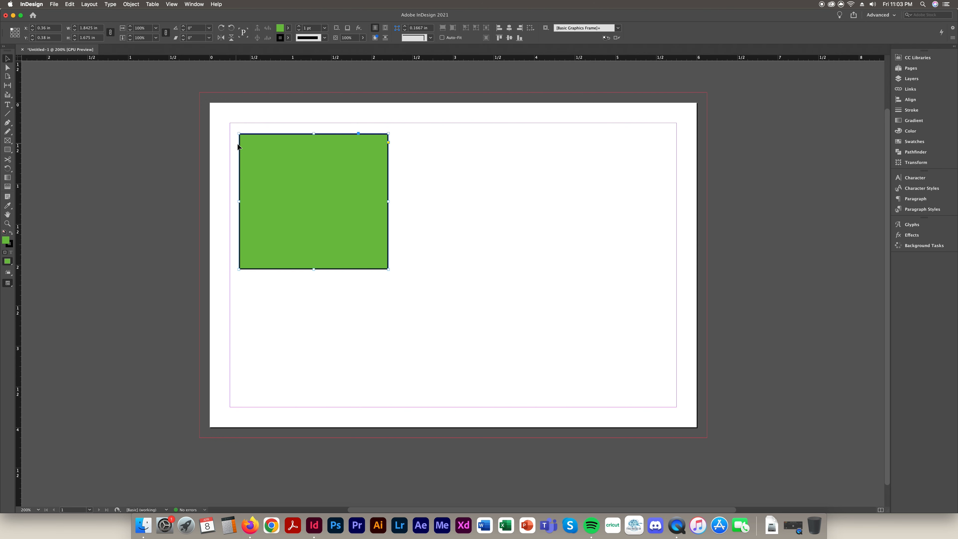
pyautogui.moveTo(57, 27); pyautogui.dragTo(1, 25)
pyautogui.write('0')
pyautogui.press('Return')
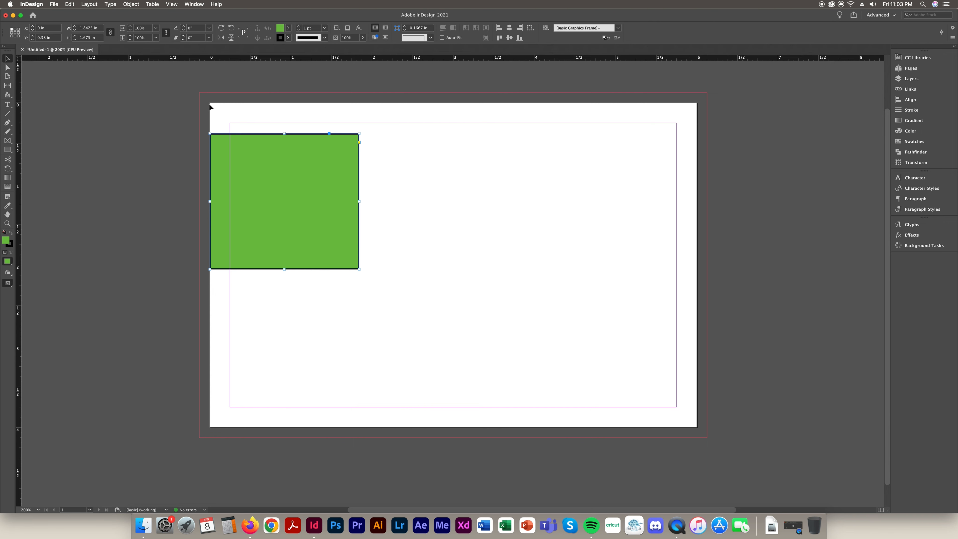
# Try a 1 in width from the centre reference point, then undo
pyautogui.click(15, 32)
pyautogui.click(101, 27)
pyautogui.write('1')
pyautogui.press('Return')
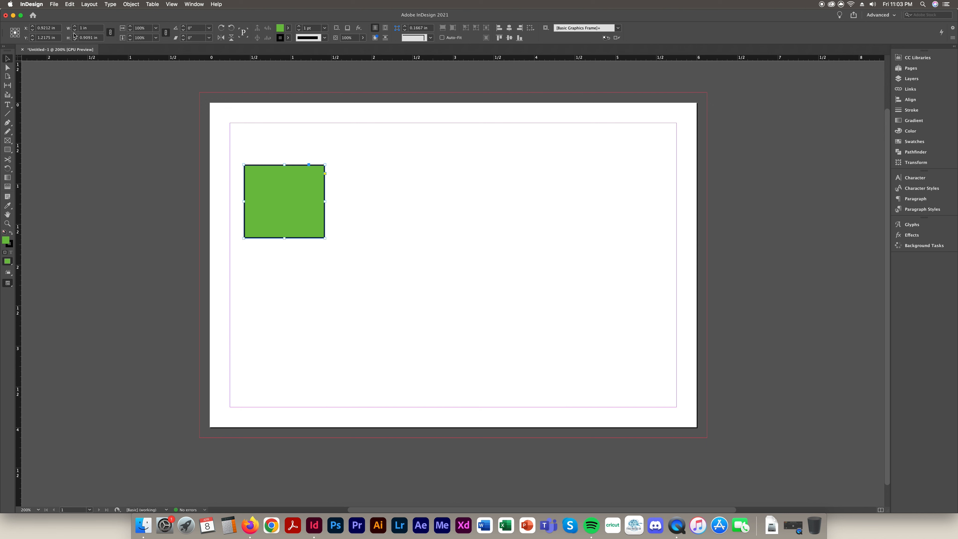
pyautogui.press('super+z')
# Try a 1 in width anchored at the bottom-right reference point, then undo
pyautogui.click(19, 36)
pyautogui.click(103, 28)
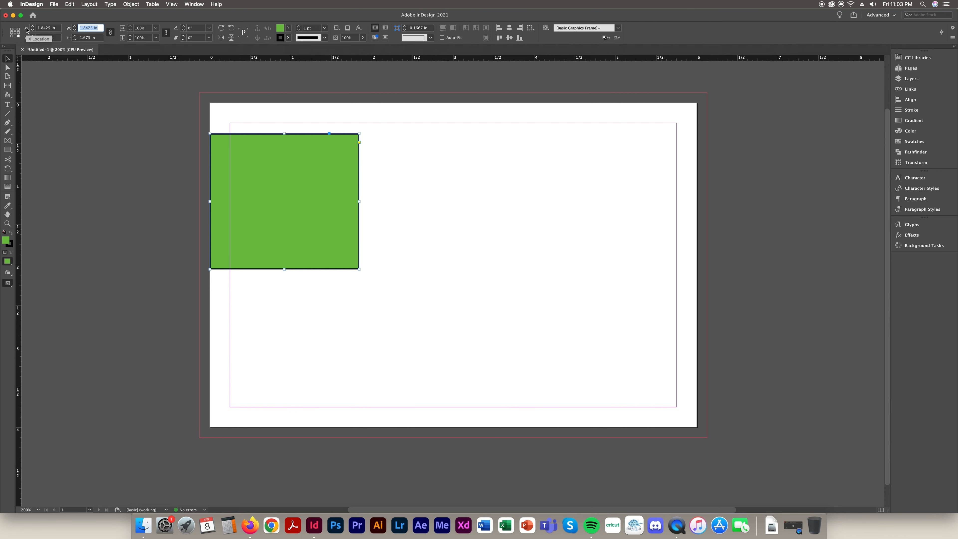
pyautogui.write('1')
pyautogui.press('Return')
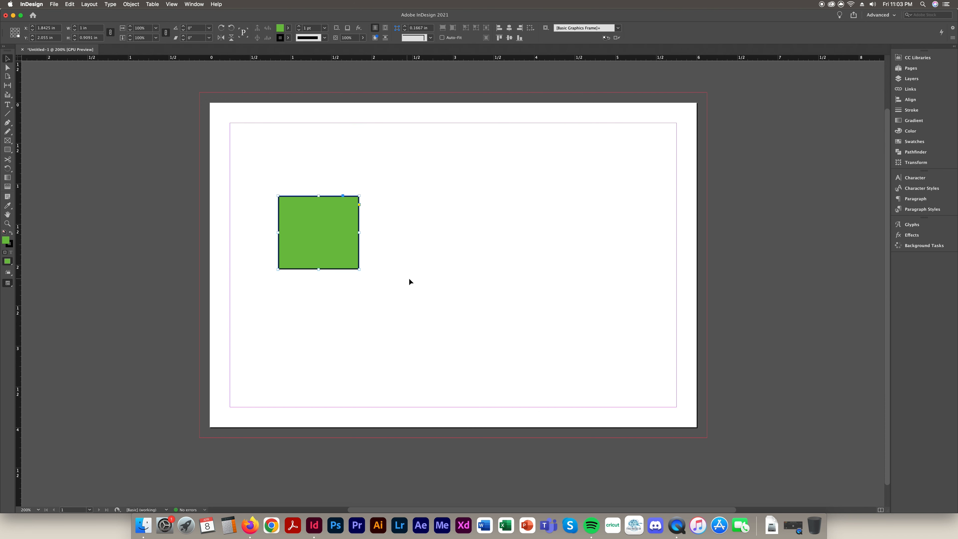
pyautogui.press('super+z')
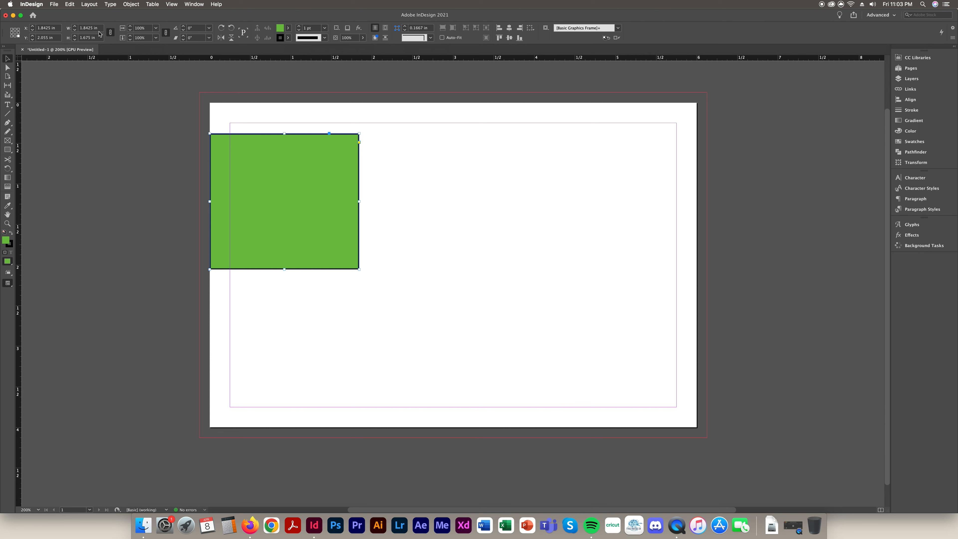
# Unlink width and height and set the rectangle's height to 2 in
pyautogui.click(110, 33)
pyautogui.click(110, 34)
pyautogui.doubleClick(98, 38)
pyautogui.write('2')
pyautogui.press('Return')
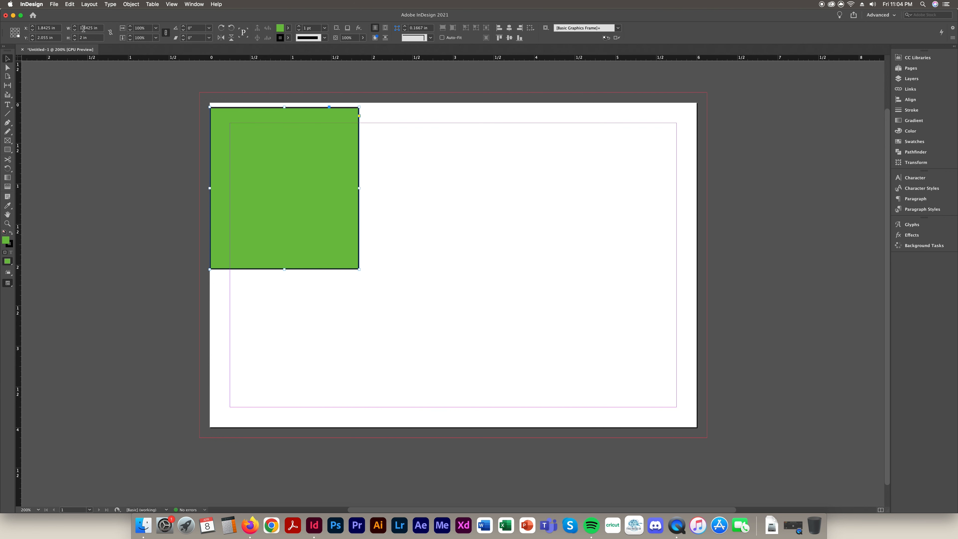
pyautogui.click(110, 33)
# Rotate the rectangle 90°, change the rotation to 10°, and move it right
pyautogui.click(166, 34)
pyautogui.press('Tab')
pyautogui.write('90')
pyautogui.press('Return')
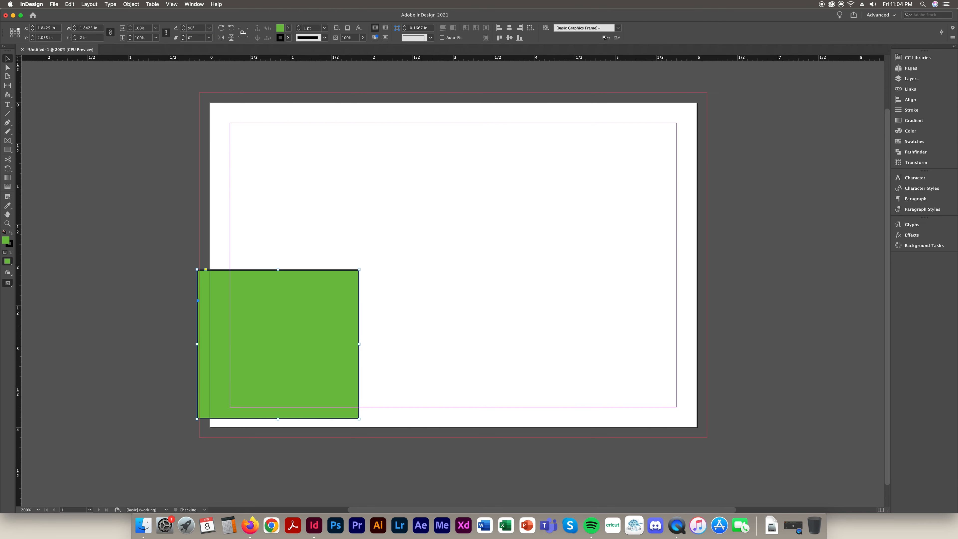
pyautogui.moveTo(204, 28); pyautogui.dragTo(130, 29)
pyautogui.write('10')
pyautogui.press('Return')
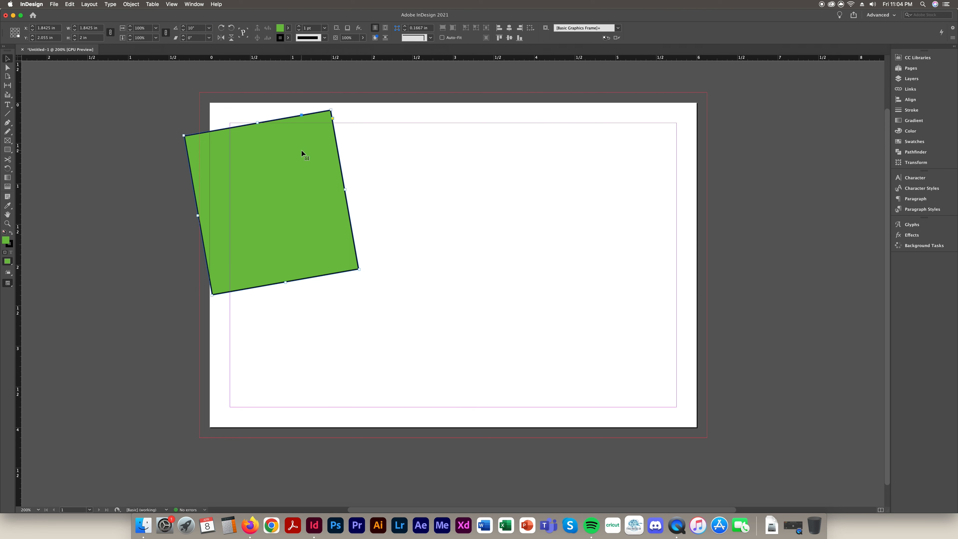
pyautogui.moveTo(301, 151); pyautogui.dragTo(393, 152)
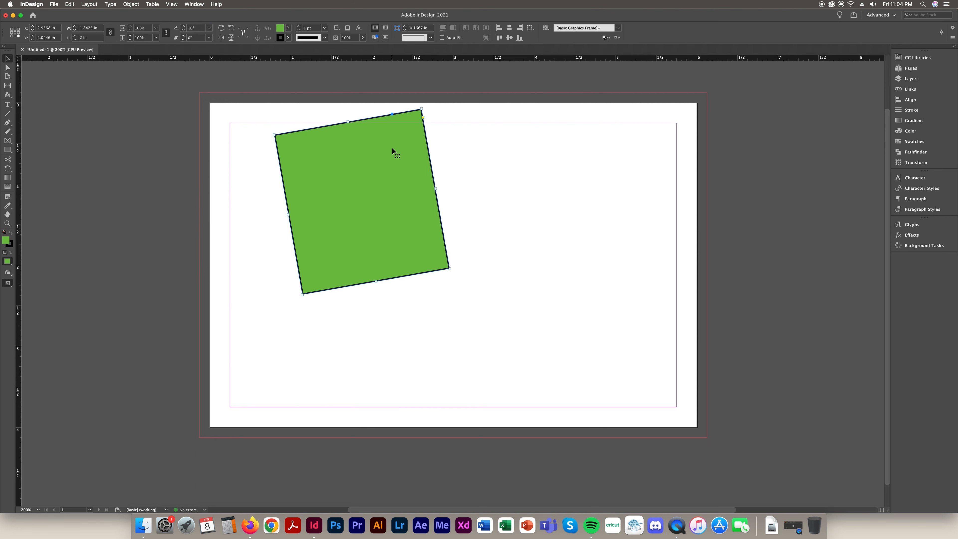
# Replace the tilted rectangle with a small green square near the top, then toggle Pathfinder
pyautogui.press('Delete')
pyautogui.click(8, 150)
pyautogui.moveTo(313, 132); pyautogui.dragTo(383, 201)
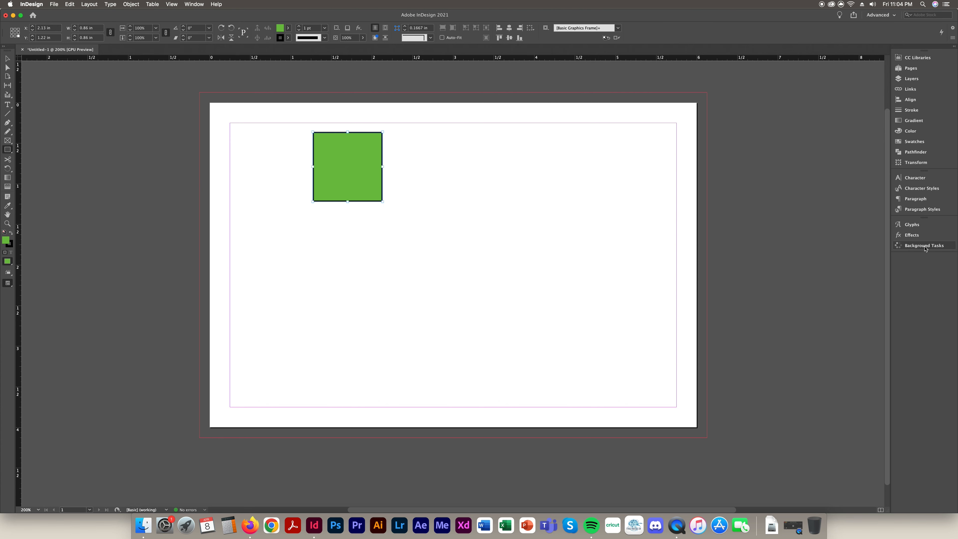
pyautogui.click(917, 153)
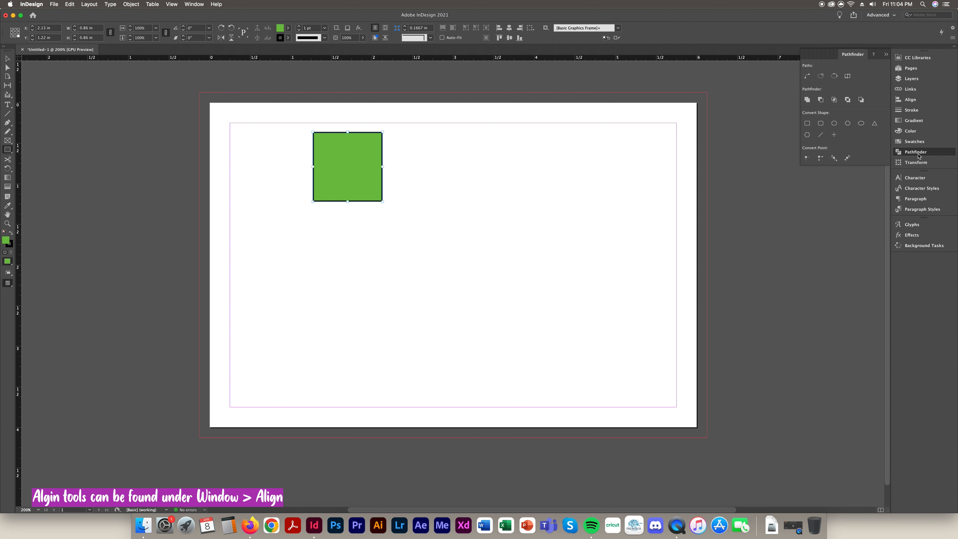
pyautogui.click(918, 153)
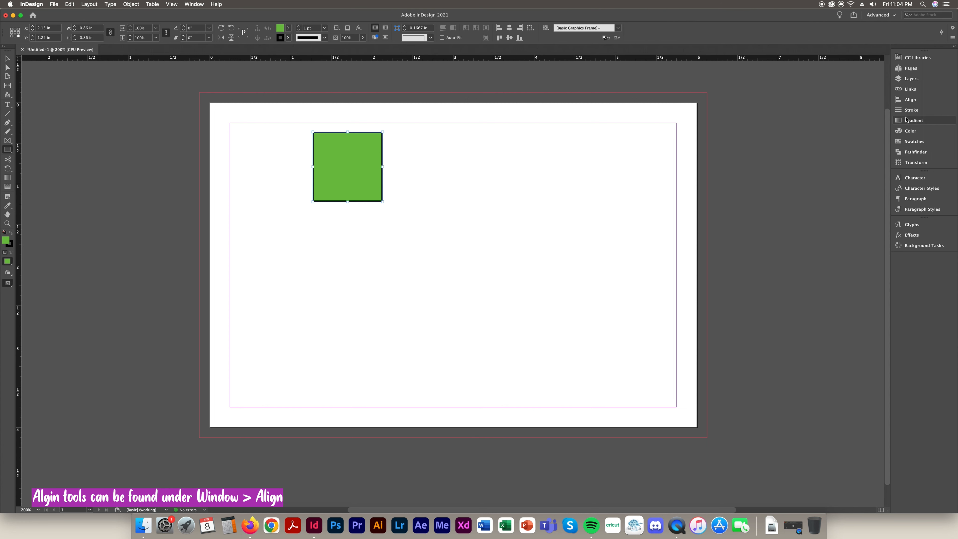
# Show the Align panel, delete the green square, and collapse the panel
pyautogui.click(909, 100)
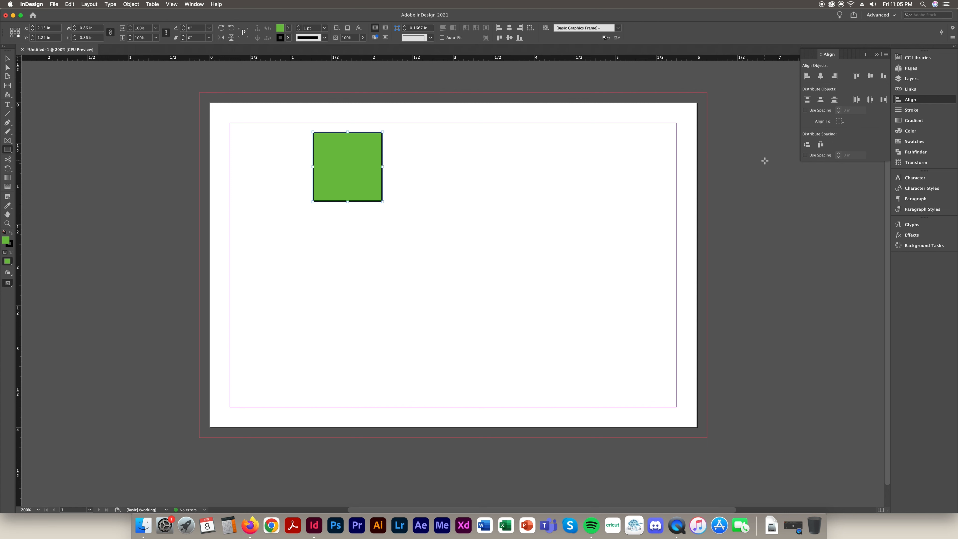
pyautogui.press('v')
pyautogui.click(468, 196)
pyautogui.click(350, 179)
pyautogui.press('Delete')
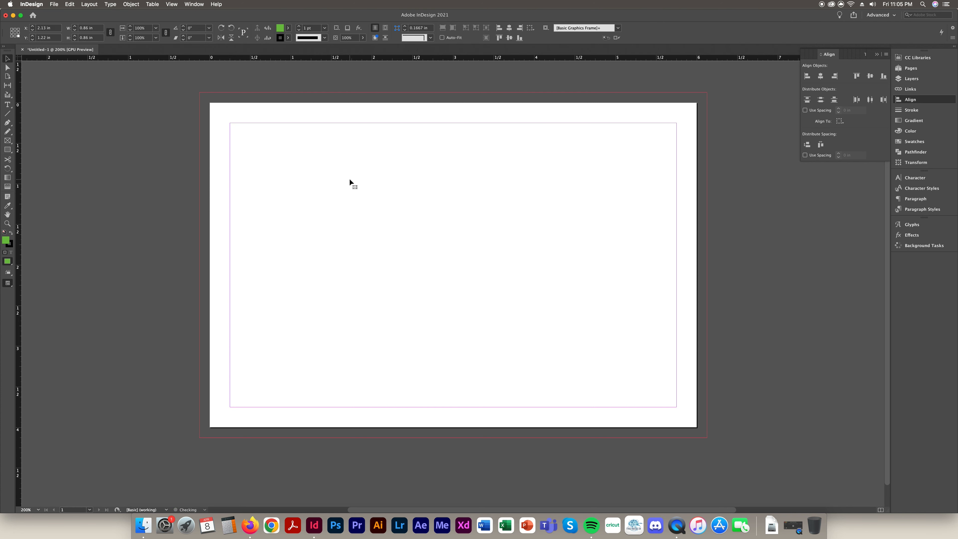
pyautogui.click(877, 54)
# Narrow and reposition the InDesign window, then switch to the desktop and back
pyautogui.moveTo(956, 510); pyautogui.dragTo(763, 495)
pyautogui.moveTo(440, 21)
pyautogui.mouseDown()
pyautogui.moveTo(477, 21)
pyautogui.moveTo(444, 19)
pyautogui.mouseUp()
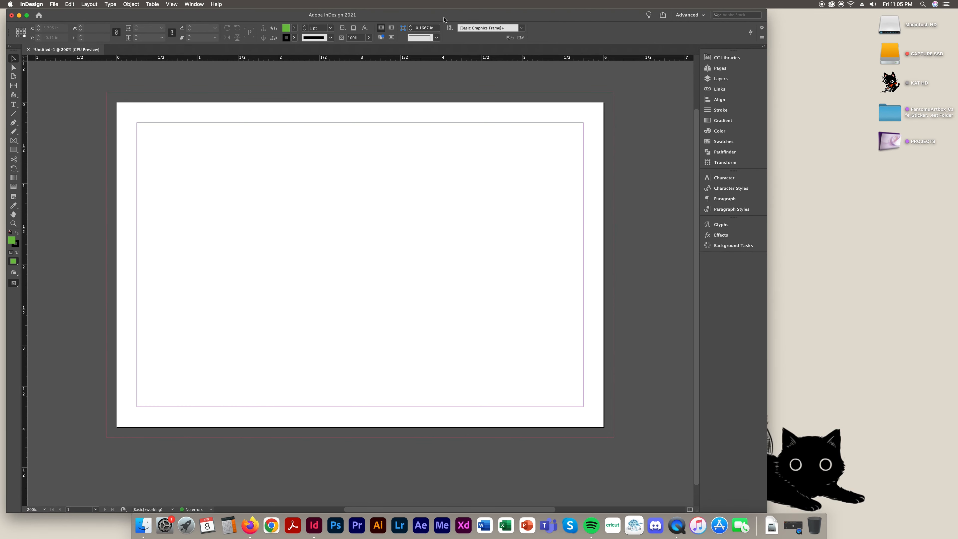
pyautogui.click(894, 279)
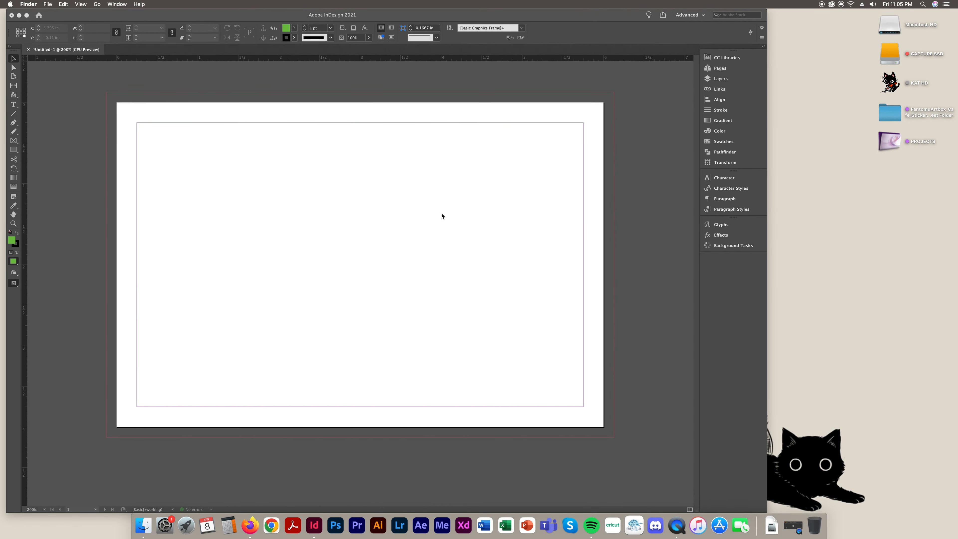
pyautogui.click(454, 228)
# Draw a text frame across the page middle and type 'Fantomu Artbox Cafe'
pyautogui.click(13, 105)
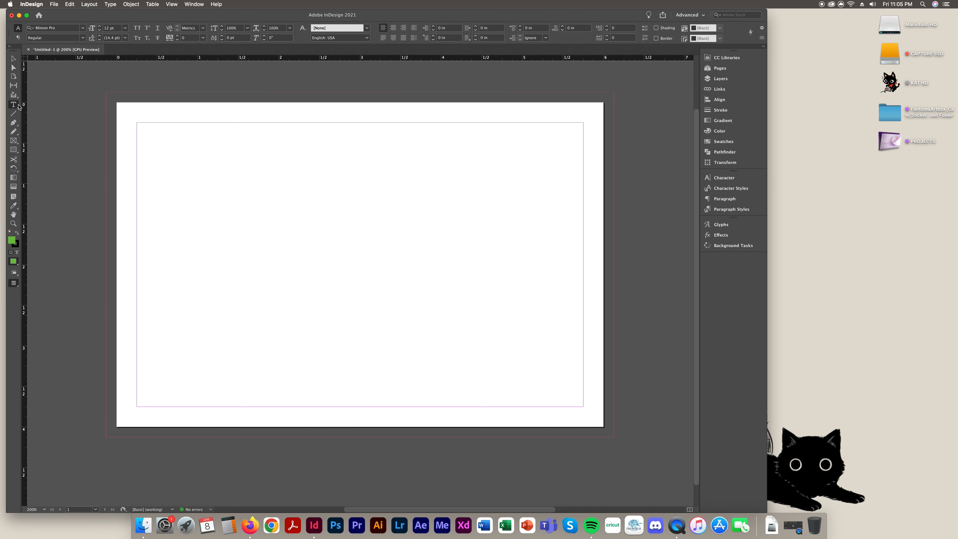
pyautogui.moveTo(216, 190); pyautogui.dragTo(536, 305)
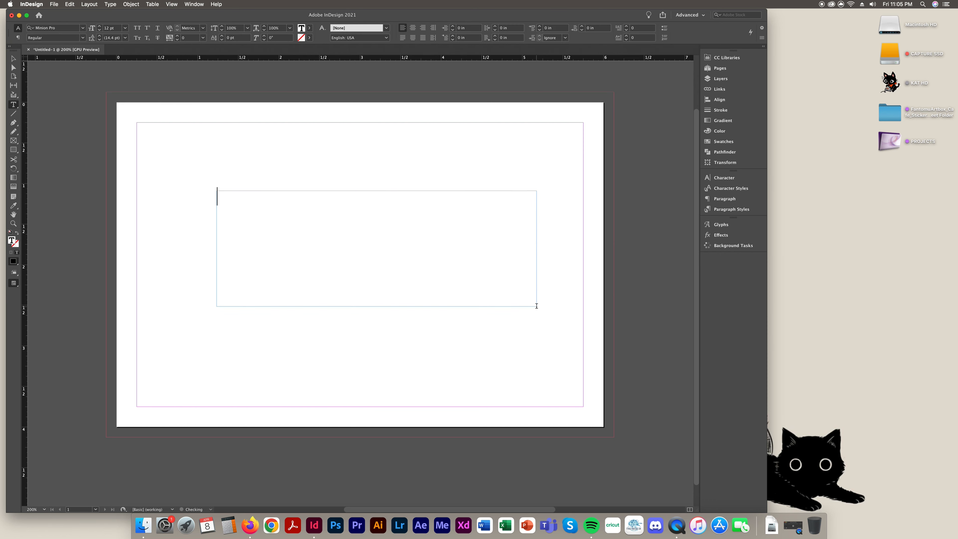
pyautogui.write('Fantomu Ar')
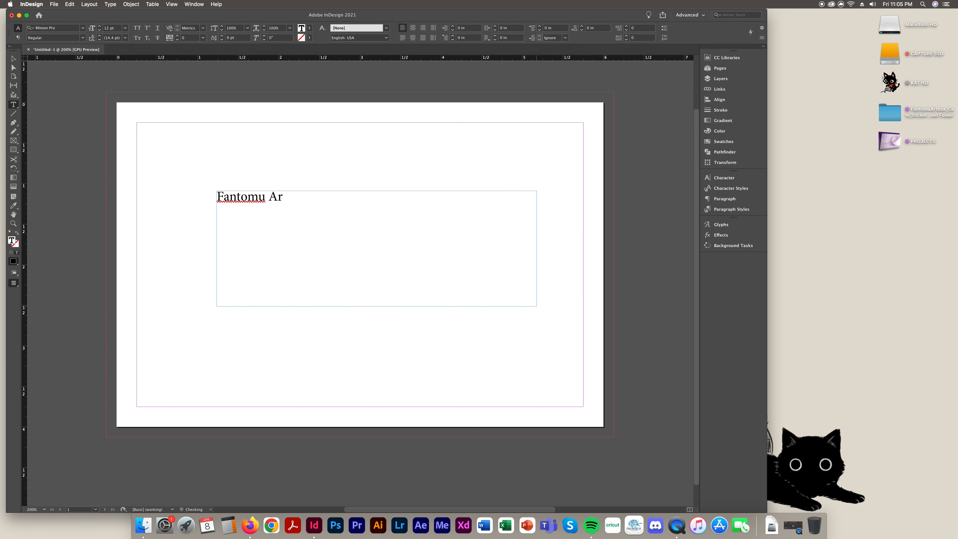
pyautogui.write('tbox Cafe')
pyautogui.press('super+a')
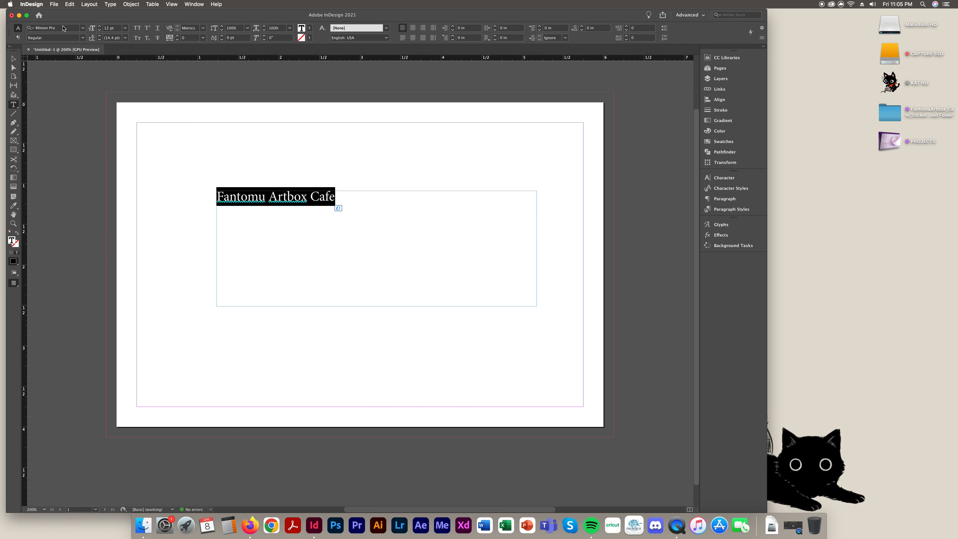
# Apply the Sweet Talk font to the title and fit the frame to it
pyautogui.click(64, 28)
pyautogui.write('Swe')
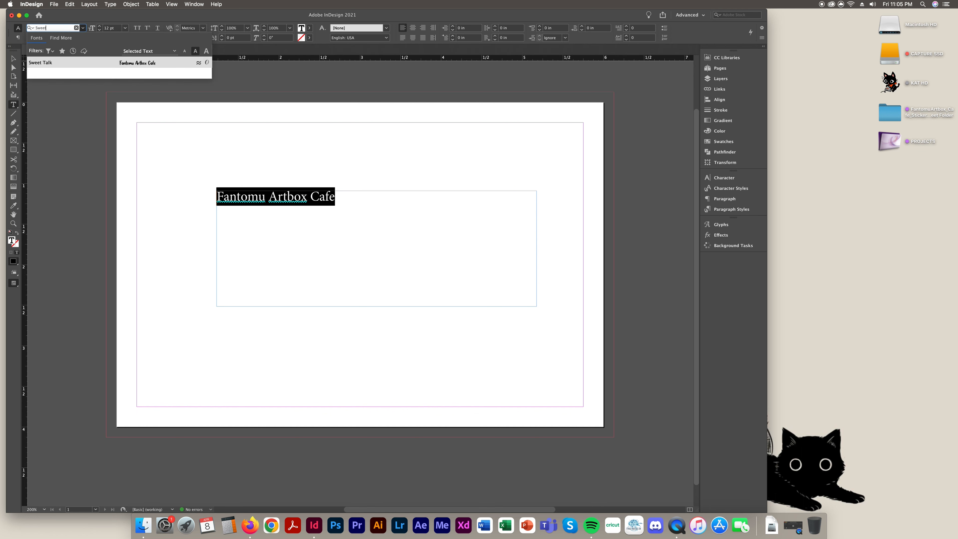
pyautogui.write('et')
pyautogui.press('Return')
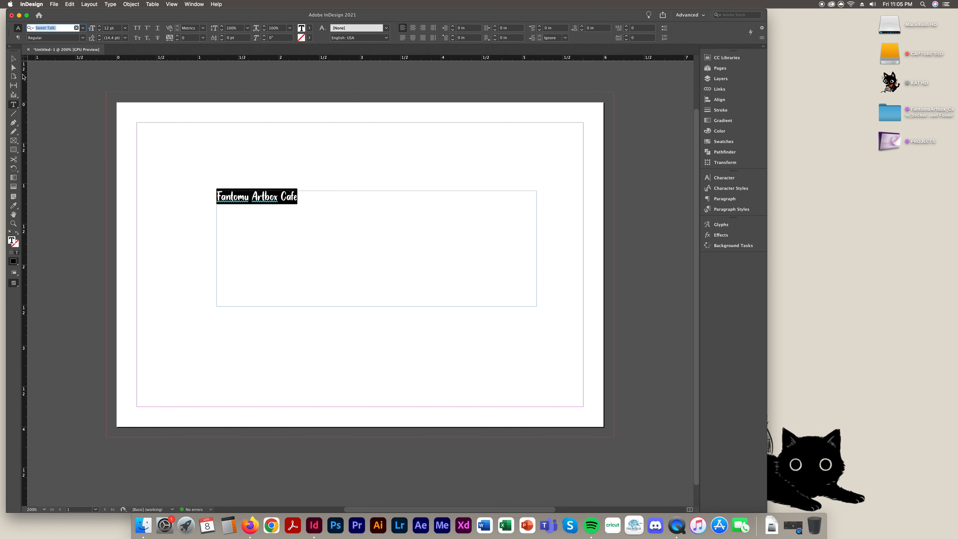
pyautogui.click(13, 60)
pyautogui.press('super+alt+c')
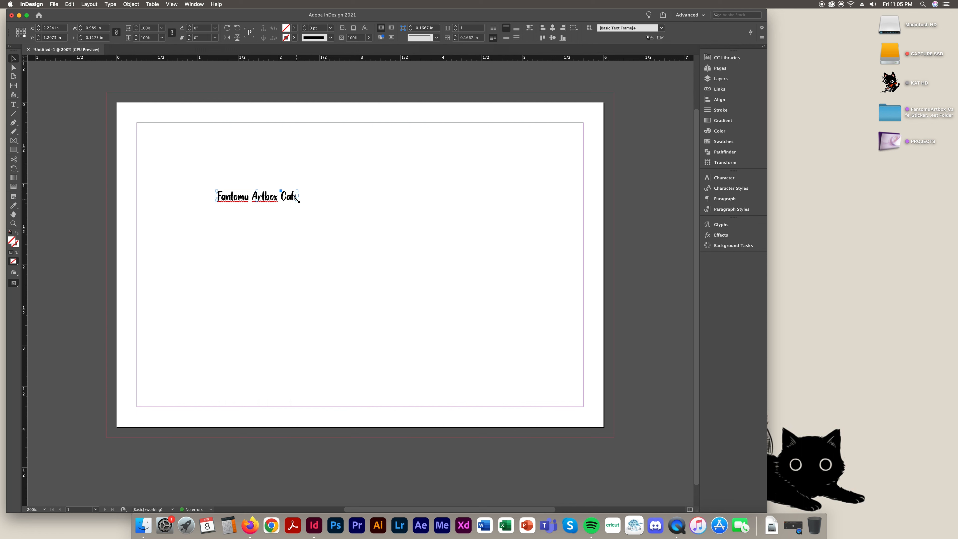
# Enlarge the title frame, select the whole title line and set it to 200 pt
pyautogui.moveTo(297, 200); pyautogui.dragTo(334, 218)
pyautogui.doubleClick(306, 199)
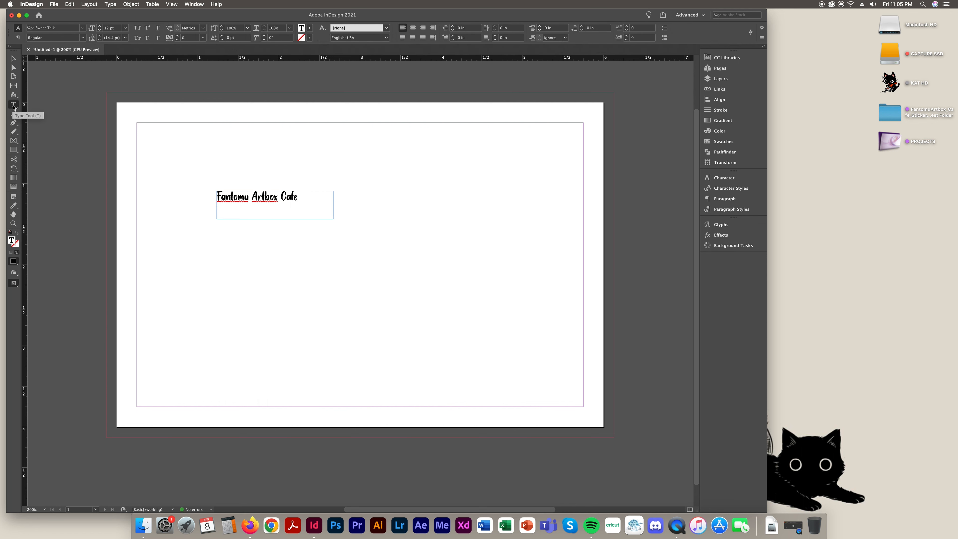
pyautogui.moveTo(298, 196); pyautogui.dragTo(179, 187)
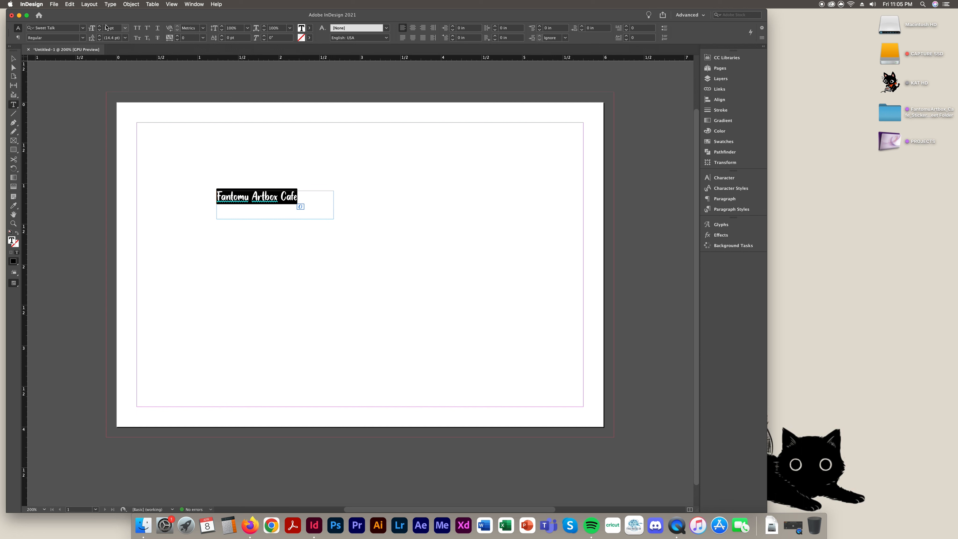
pyautogui.click(115, 28)
pyautogui.write('200')
pyautogui.press('Return')
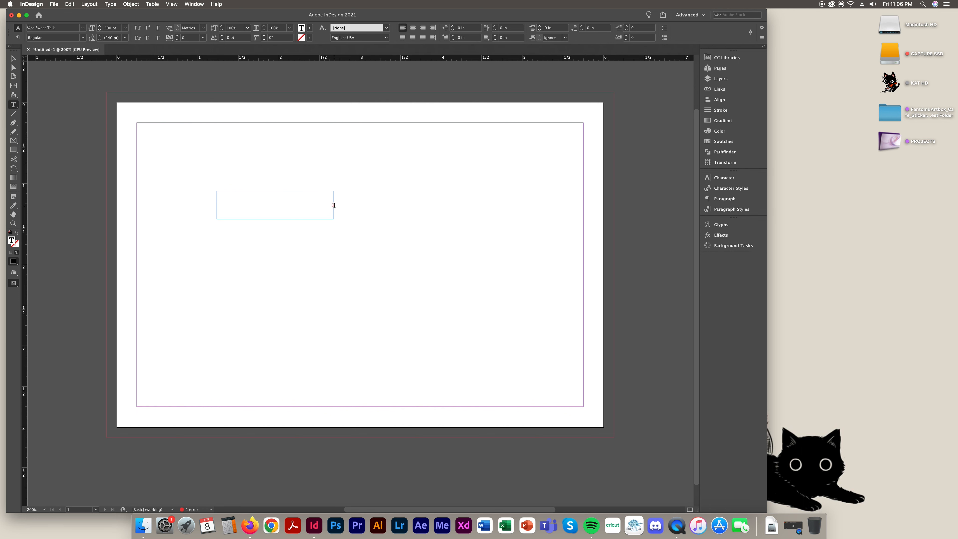
# Stretch the text frame down and right to reveal the oversized 200 pt text
pyautogui.click(13, 59)
pyautogui.moveTo(333, 219); pyautogui.dragTo(616, 416)
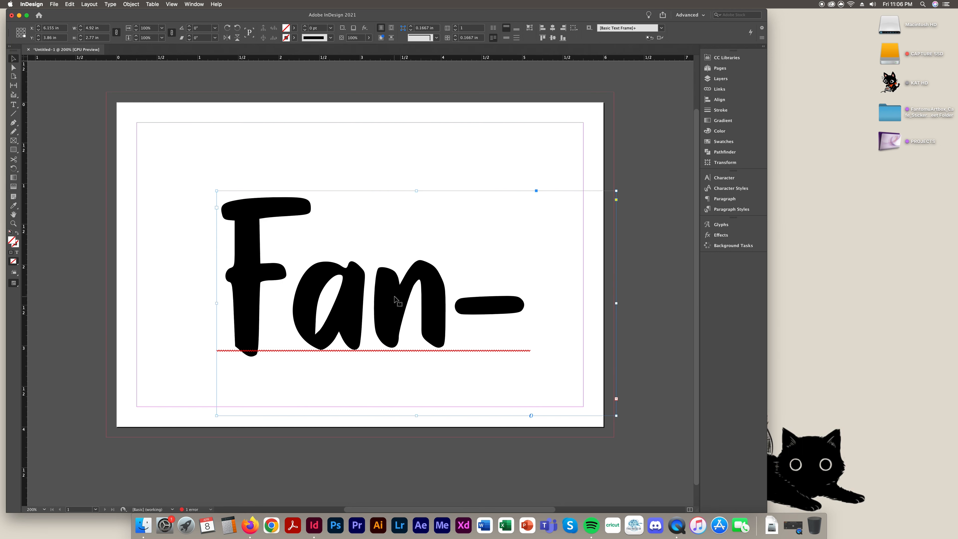
pyautogui.moveTo(616, 416); pyautogui.dragTo(649, 429)
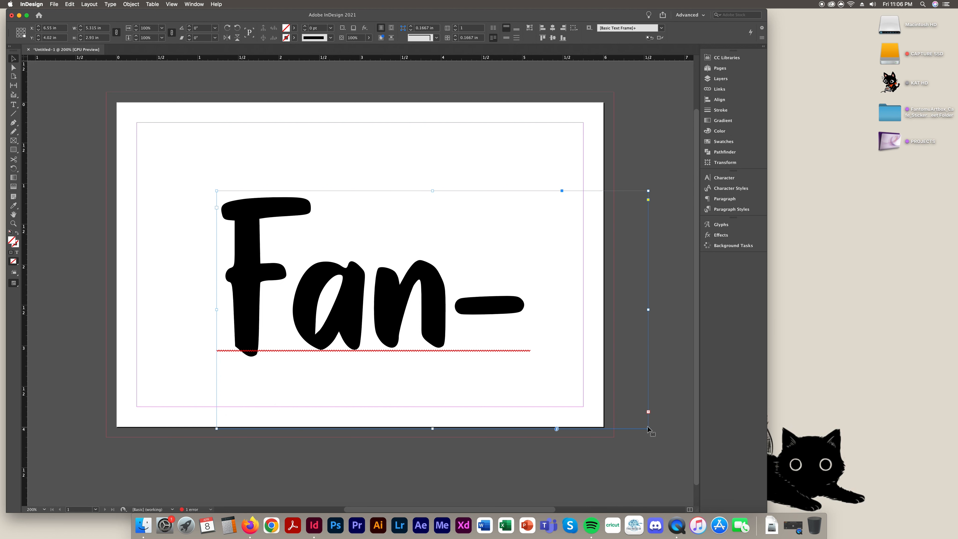
pyautogui.moveTo(648, 429); pyautogui.dragTo(691, 447)
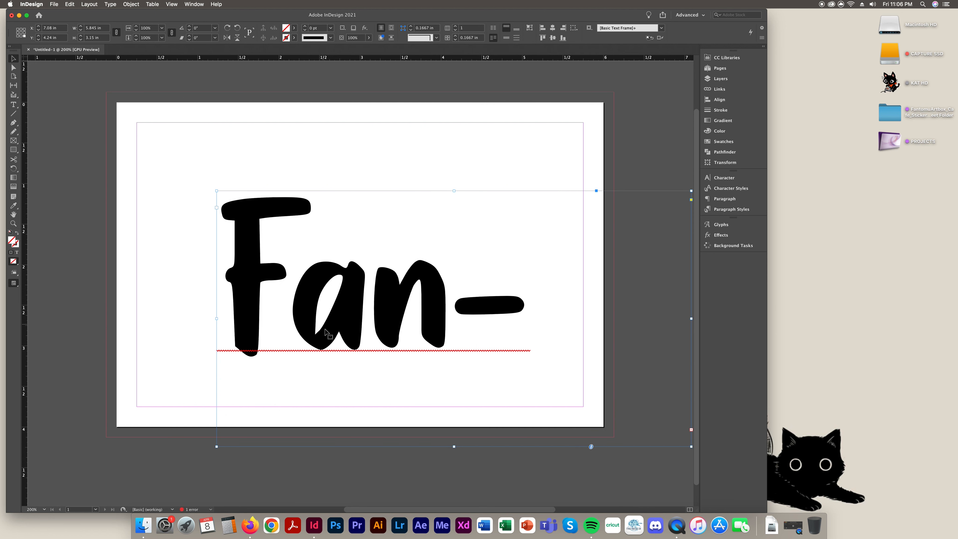
# Select all the title text and reduce its font size to 50 pt
pyautogui.doubleClick(307, 279)
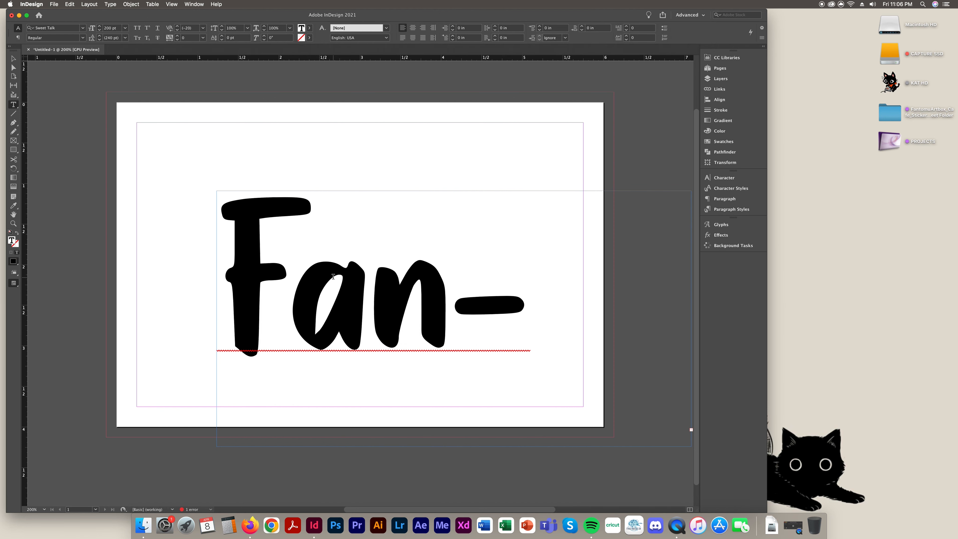
pyautogui.press('super+a')
pyautogui.click(113, 28)
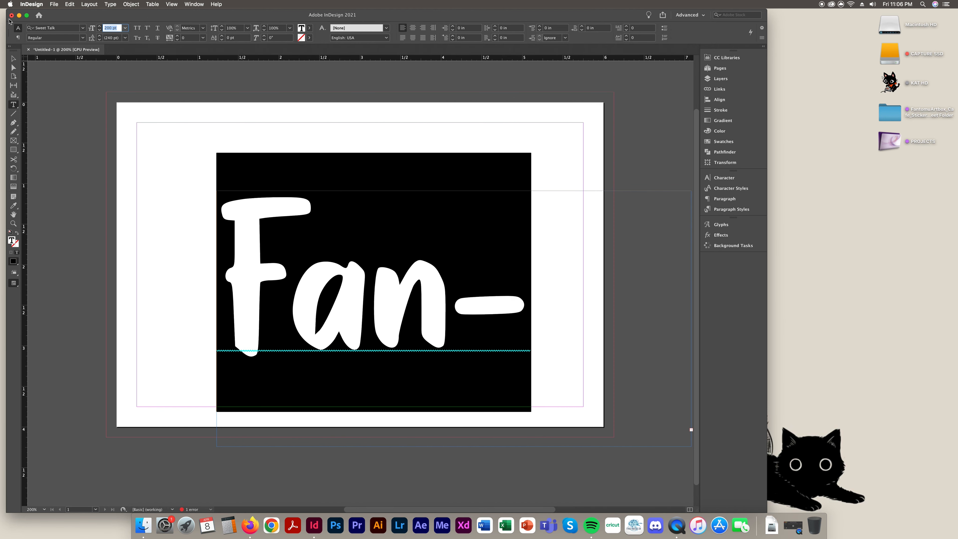
pyautogui.write('50')
pyautogui.press('Return')
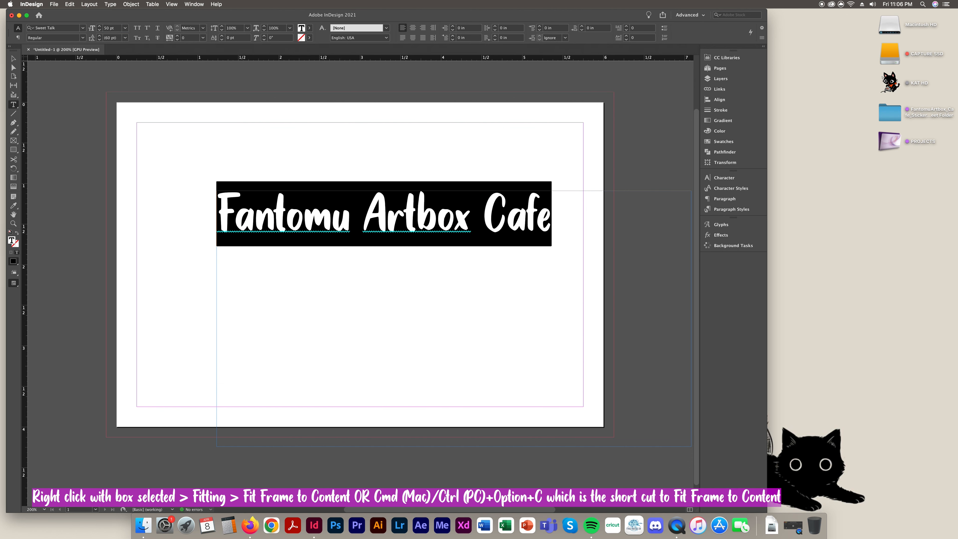
# Fit the title frame to its content with Cmd+Option+C, about 4.12 × 0.45 in
pyautogui.click(437, 213)
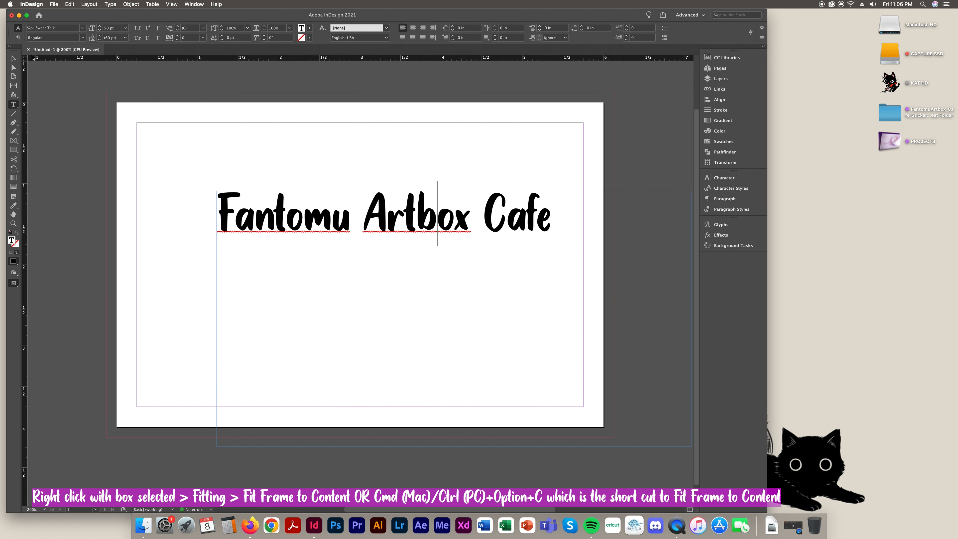
pyautogui.click(14, 59)
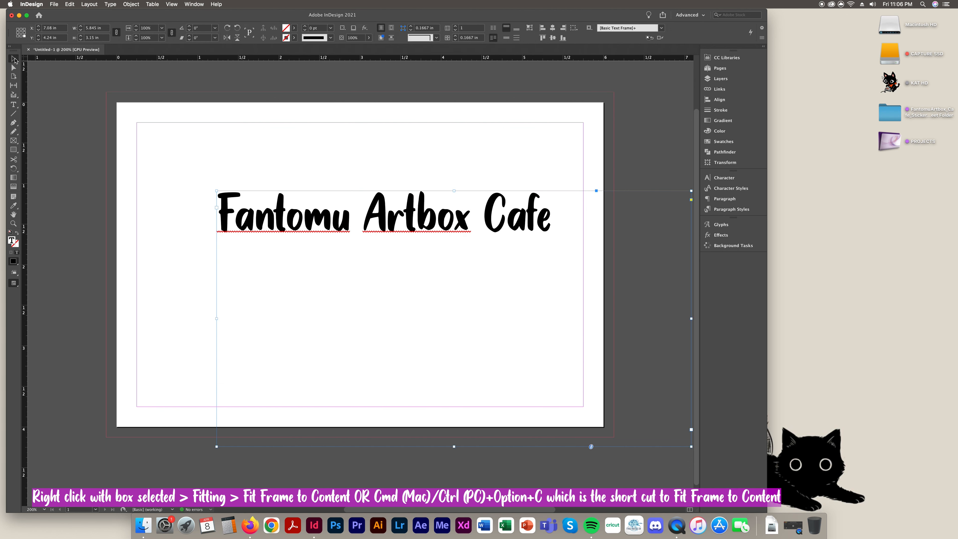
pyautogui.click(577, 459)
pyautogui.click(506, 233)
pyautogui.rightClick(382, 216)
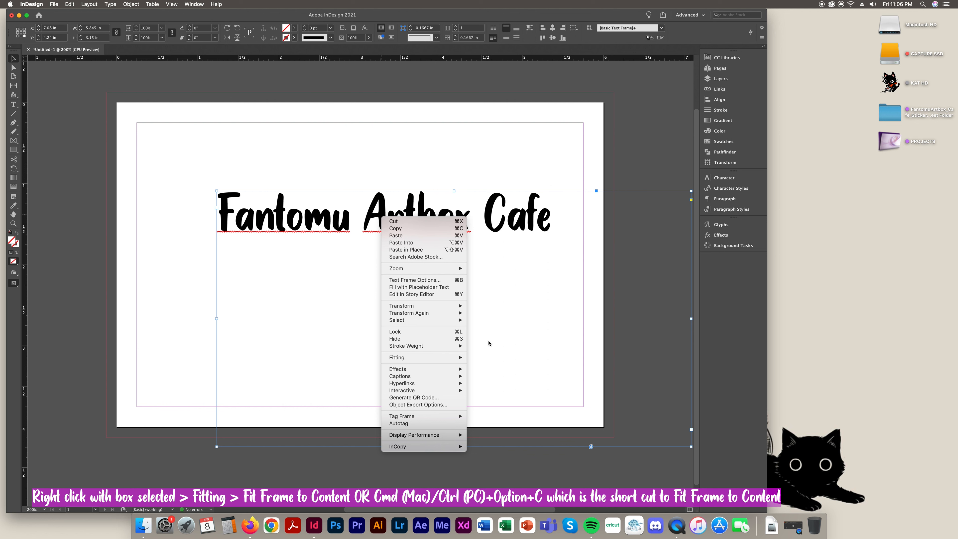
pyautogui.click(481, 113)
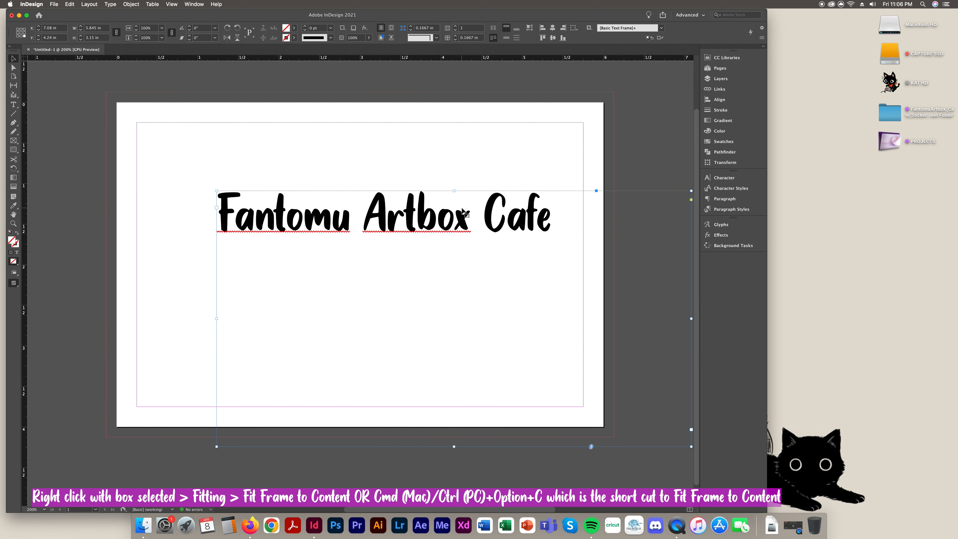
pyautogui.press('super+alt+c')
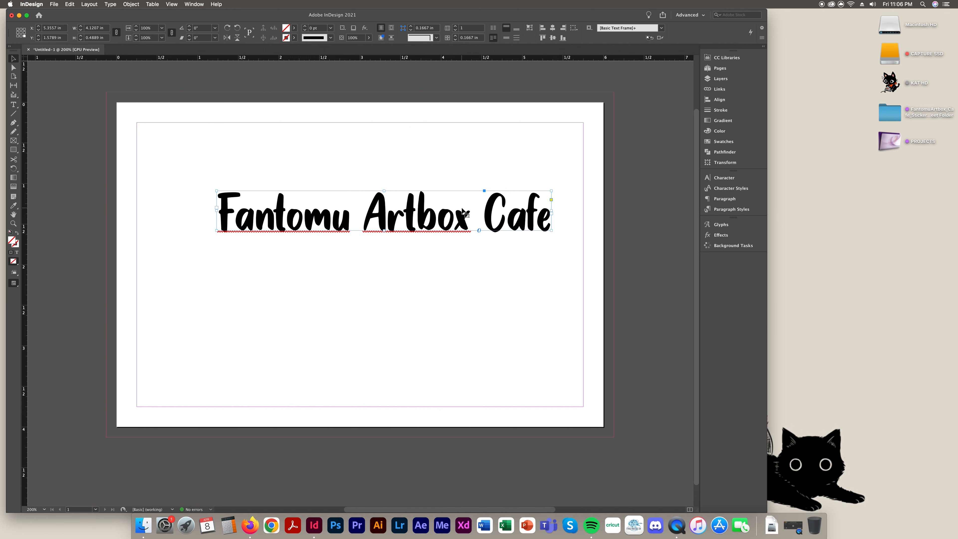
# Undo back to the small Sweet Talk title and fit its frame to the content
pyautogui.moveTo(465, 212); pyautogui.dragTo(445, 230)
pyautogui.press('super+z')
pyautogui.press('super+z')
pyautogui.press('super+z')
pyautogui.press('super+z')
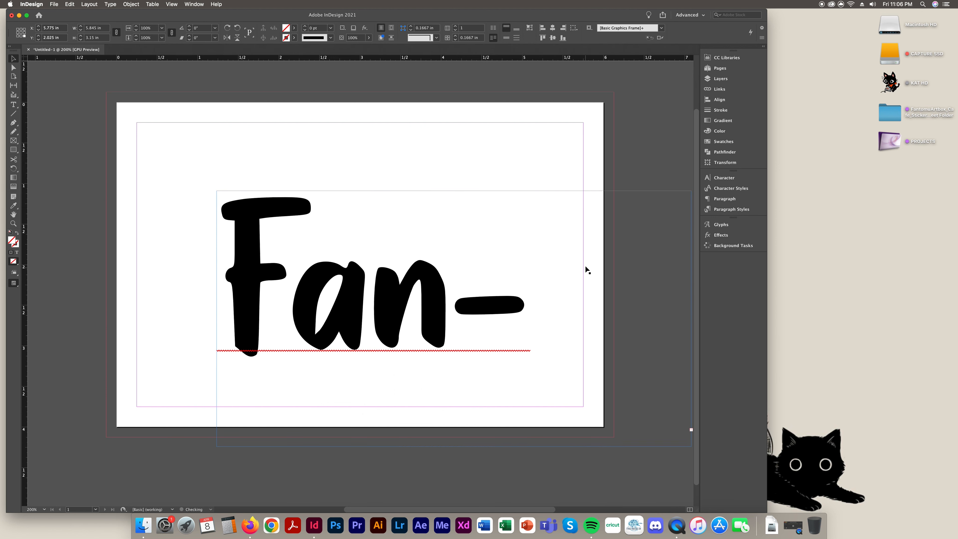
pyautogui.press('super+z')
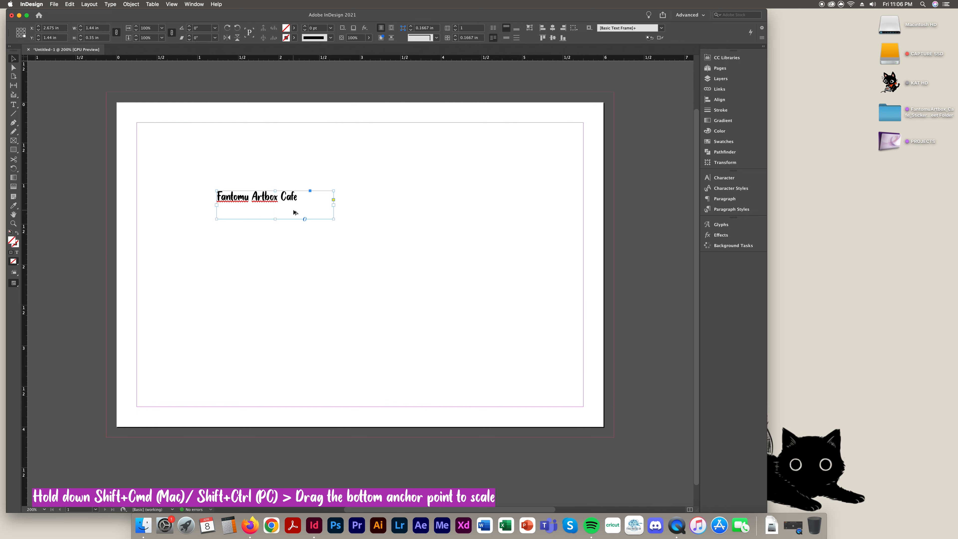
pyautogui.press('super+alt+c')
# Scale the title proportionally with its frame and nudge it lower and right
pyautogui.moveTo(297, 200); pyautogui.dragTo(458, 215)
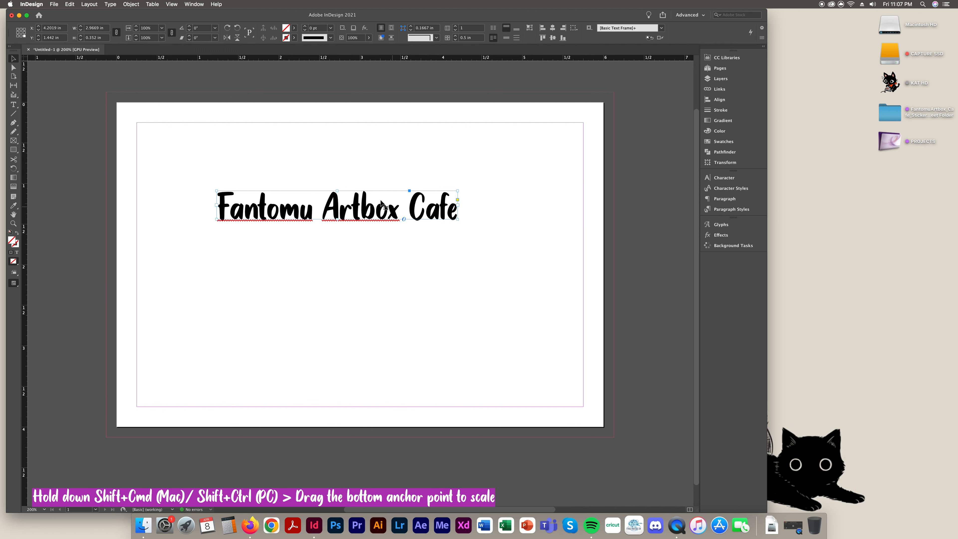
pyautogui.moveTo(457, 221); pyautogui.dragTo(473, 222)
pyautogui.moveTo(398, 216); pyautogui.dragTo(412, 253)
pyautogui.moveTo(490, 263); pyautogui.dragTo(446, 255)
pyautogui.moveTo(364, 249); pyautogui.dragTo(376, 249)
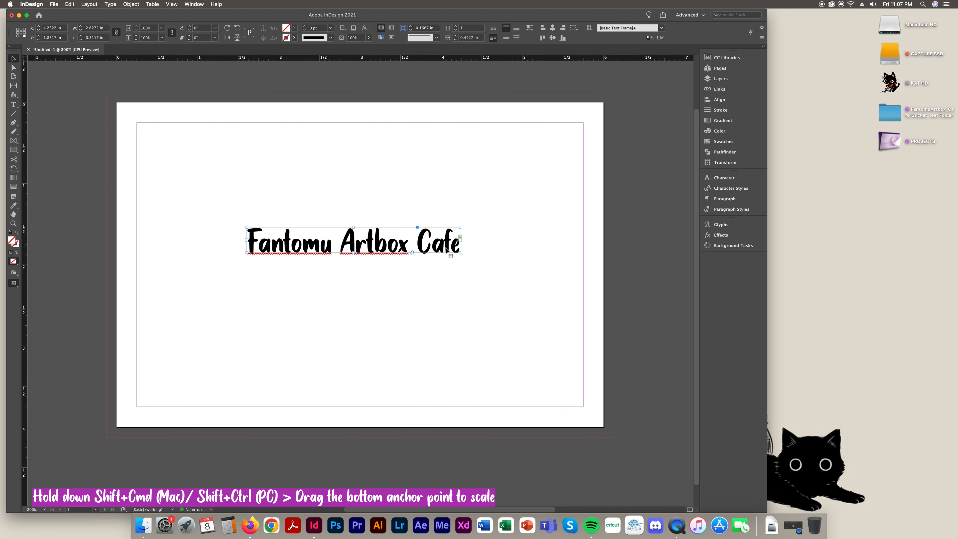
pyautogui.moveTo(460, 253); pyautogui.dragTo(447, 251)
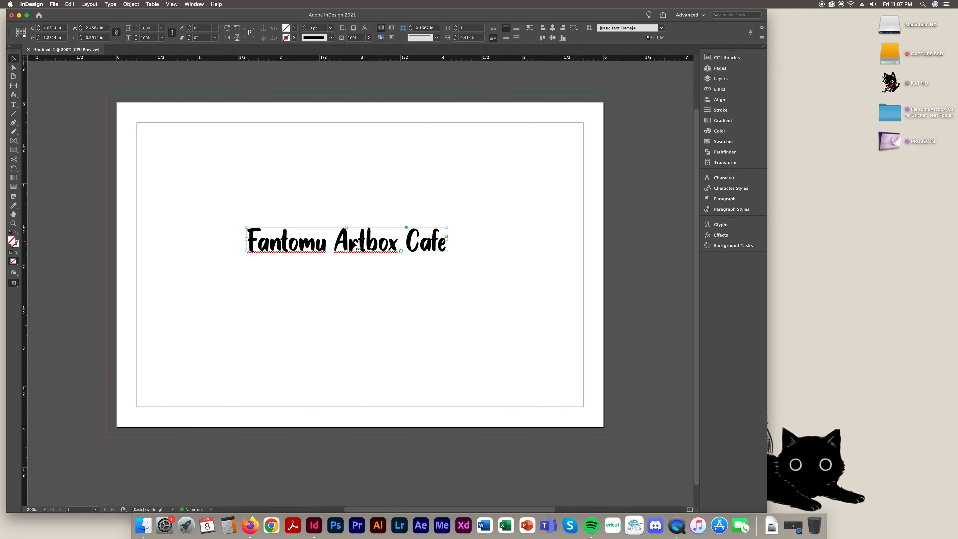
pyautogui.moveTo(363, 240); pyautogui.dragTo(377, 252)
# Show the Grids & Guides options in the View menu
pyautogui.click(199, 5)
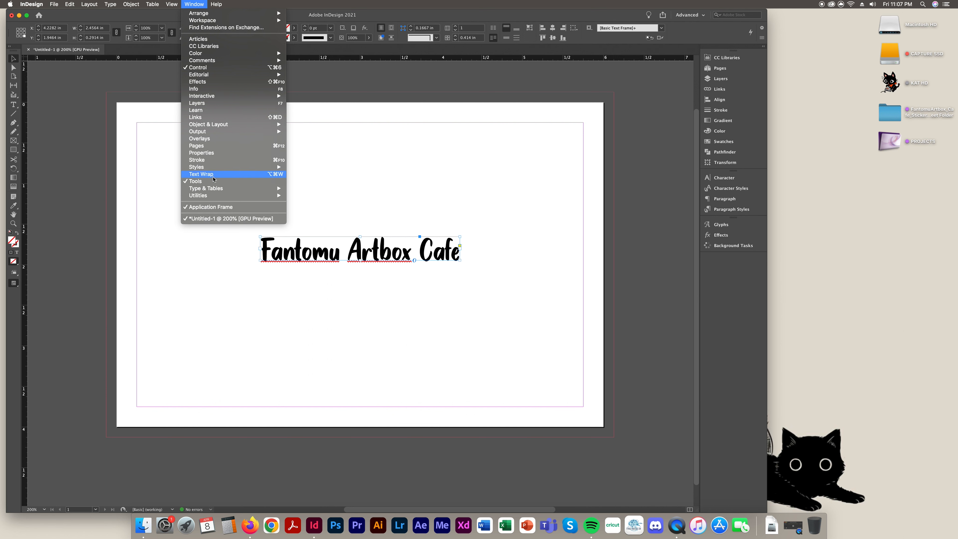
pyautogui.moveTo(171, 4)
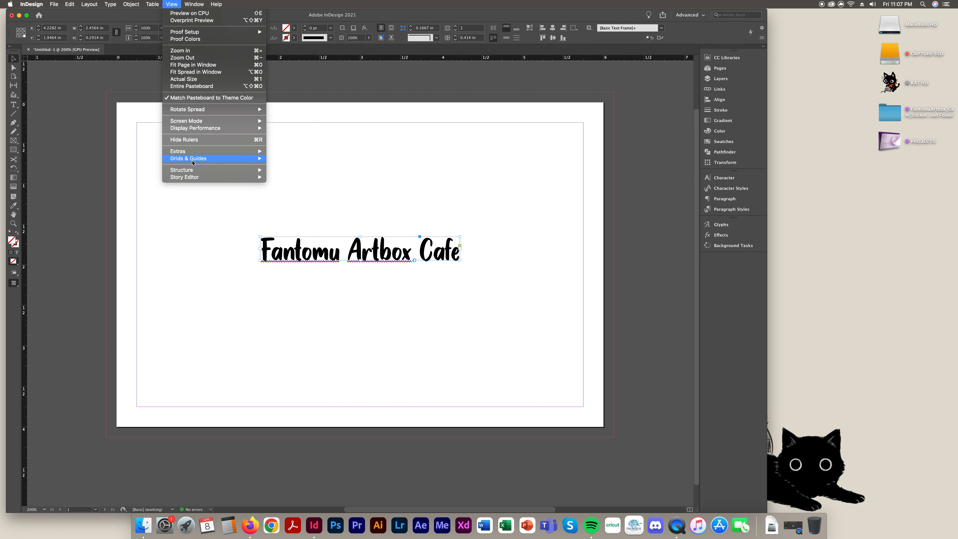
pyautogui.moveTo(194, 160)
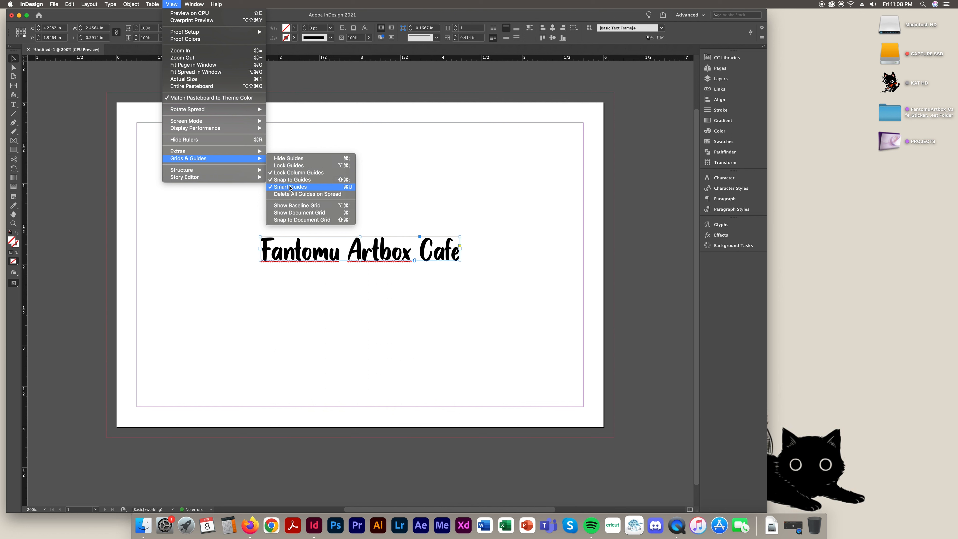
# Move the Fantomu Artbox Cafe title frame to Y 2 in, then start editing its text
pyautogui.click(174, 3)
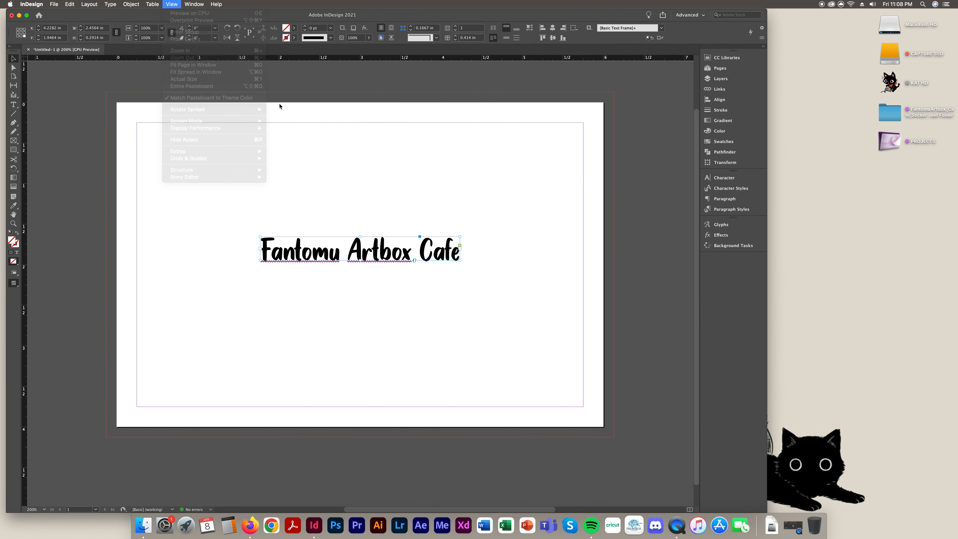
pyautogui.moveTo(387, 256); pyautogui.dragTo(387, 261)
pyautogui.click(464, 291)
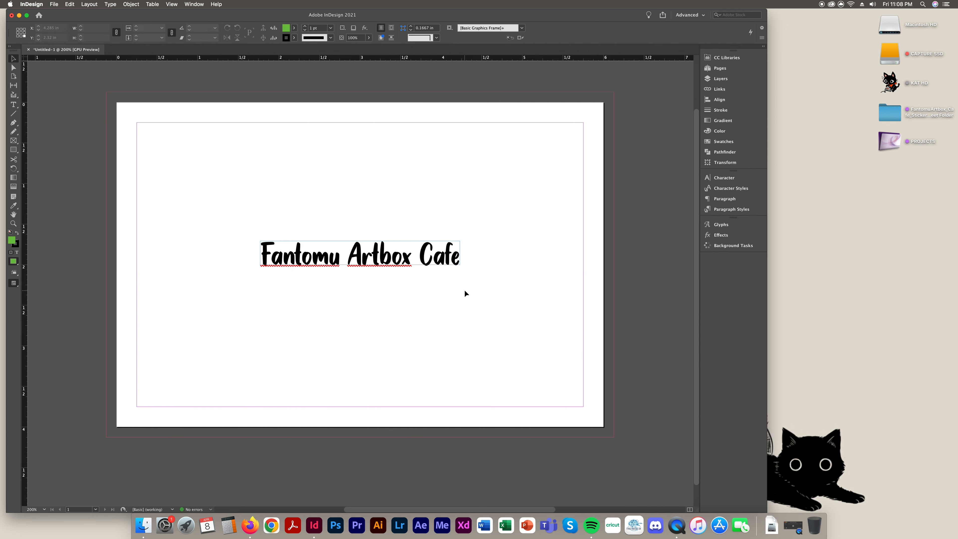
pyautogui.doubleClick(391, 257)
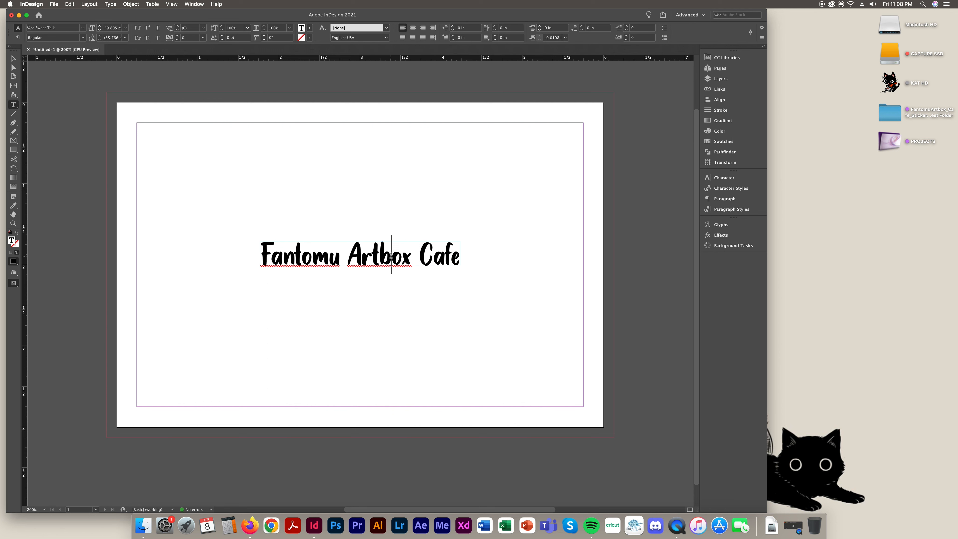
# Colour all the title text pink, e958b7 (R233 G88 B183), using the Color Picker
pyautogui.press('super+a')
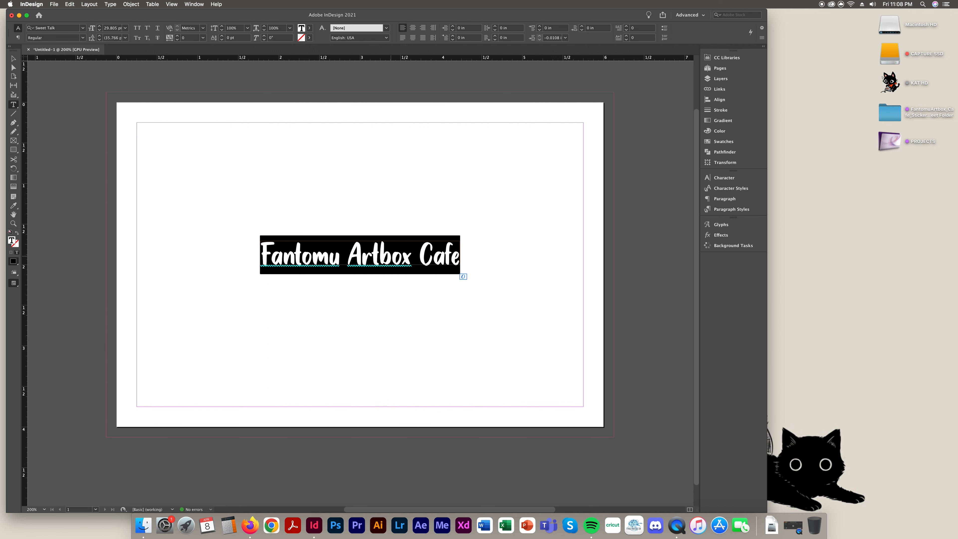
pyautogui.click(419, 257)
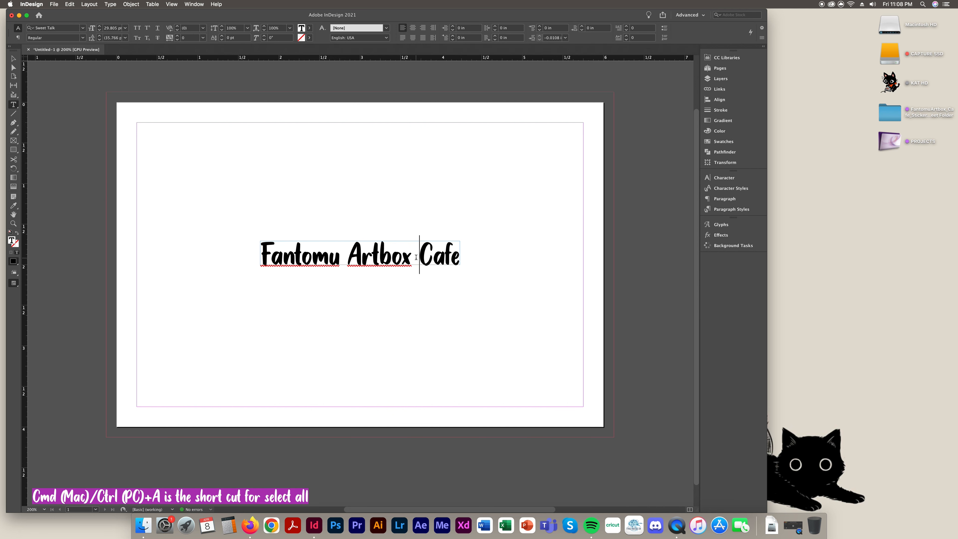
pyautogui.press('super+a')
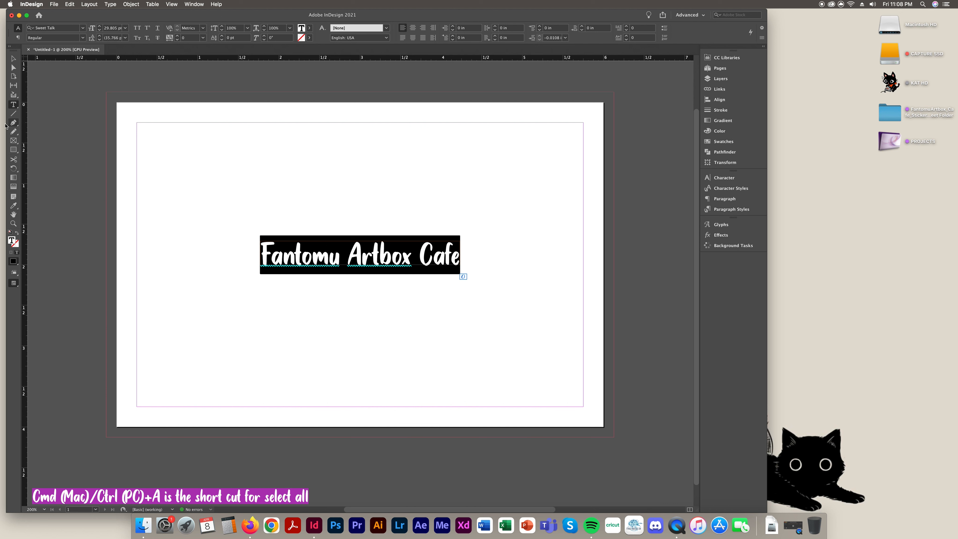
pyautogui.doubleClick(13, 241)
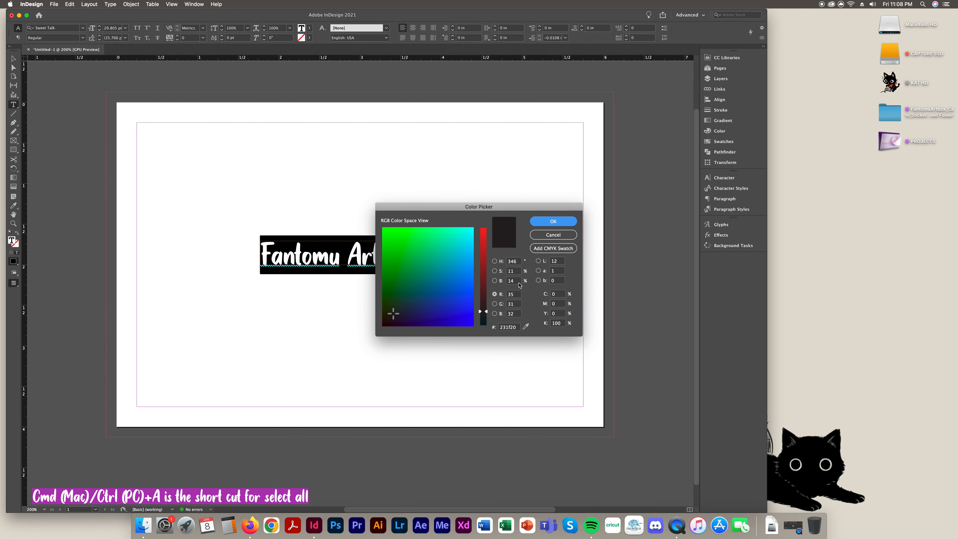
pyautogui.moveTo(425, 304)
pyautogui.mouseDown()
pyautogui.moveTo(416, 251)
pyautogui.moveTo(429, 290)
pyautogui.mouseUp()
pyautogui.moveTo(483, 312); pyautogui.dragTo(483, 235)
pyautogui.moveTo(431, 291); pyautogui.dragTo(451, 289)
pyautogui.click(553, 222)
pyautogui.click(389, 255)
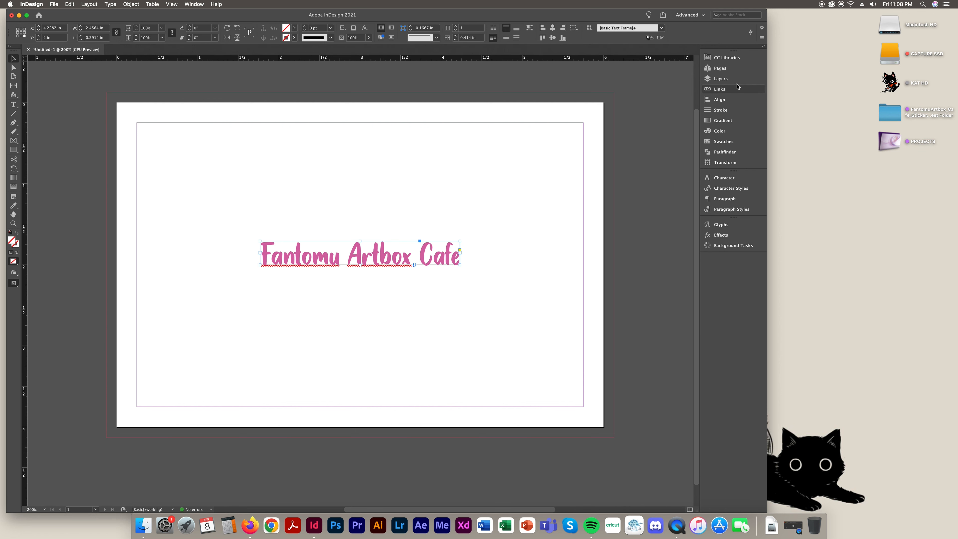
# Apply the C=0 M=100 Y=0 K=0 magenta swatch to all the title text
pyautogui.click(720, 142)
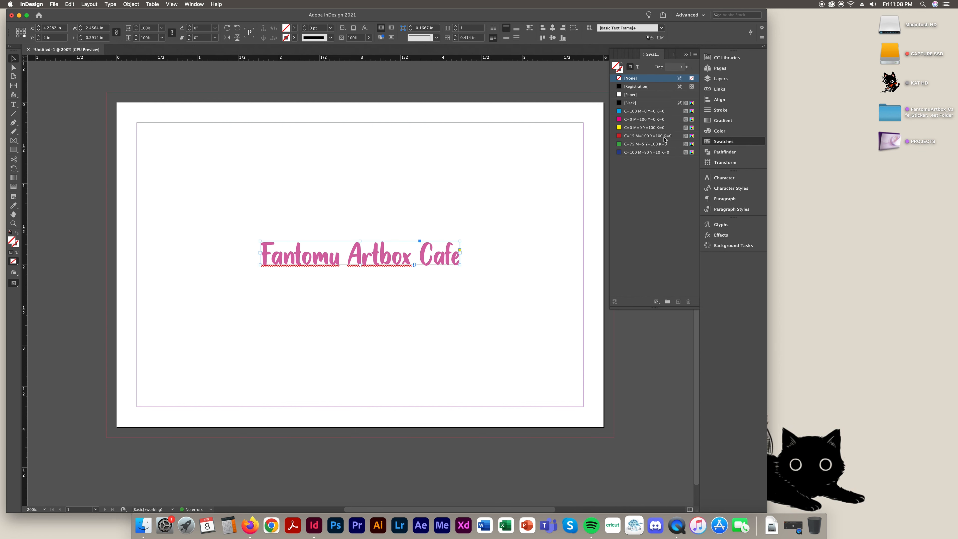
pyautogui.doubleClick(415, 253)
pyautogui.press('super+a')
pyautogui.click(639, 120)
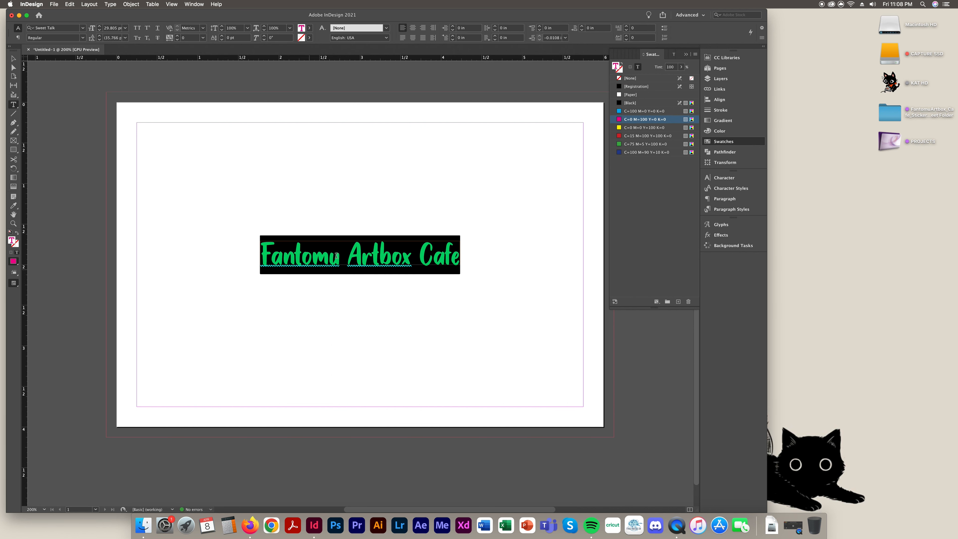
pyautogui.click(346, 258)
# Check where the Swatches panel is listed in the Window menu, then collapse the panel into the dock
pyautogui.click(686, 54)
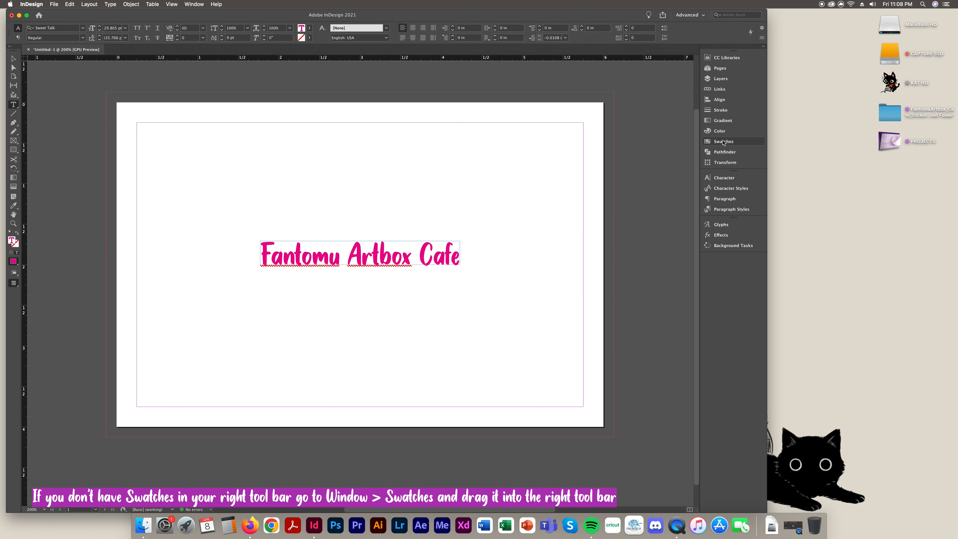
pyautogui.click(724, 142)
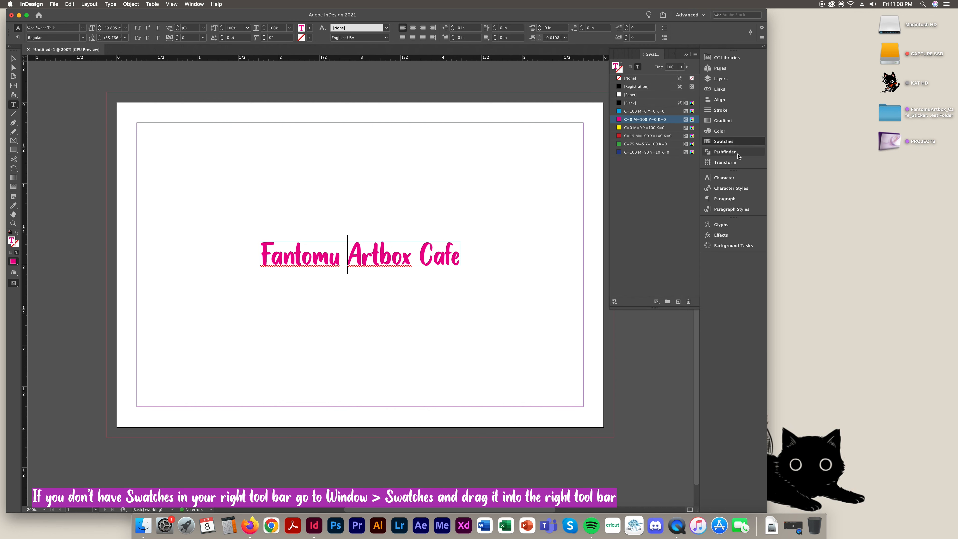
pyautogui.click(194, 4)
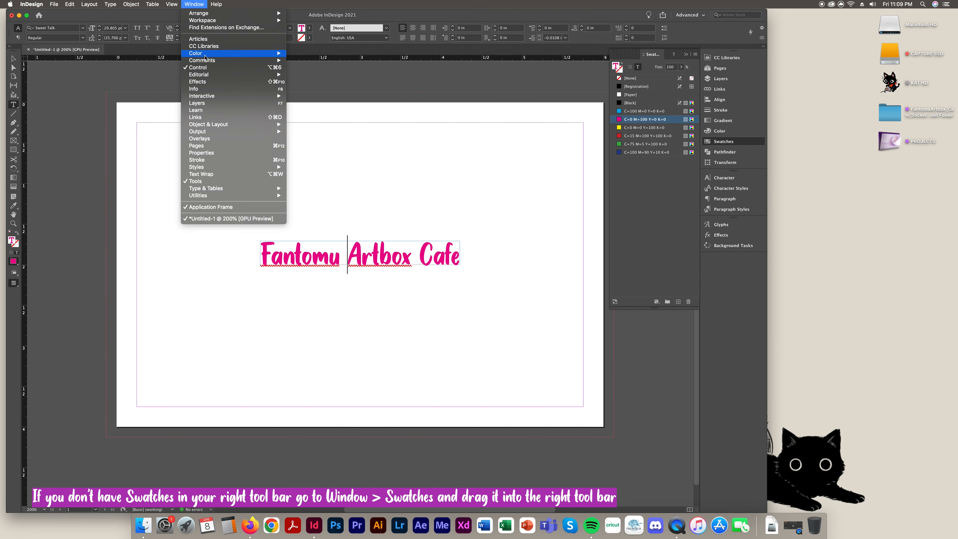
pyautogui.moveTo(206, 54)
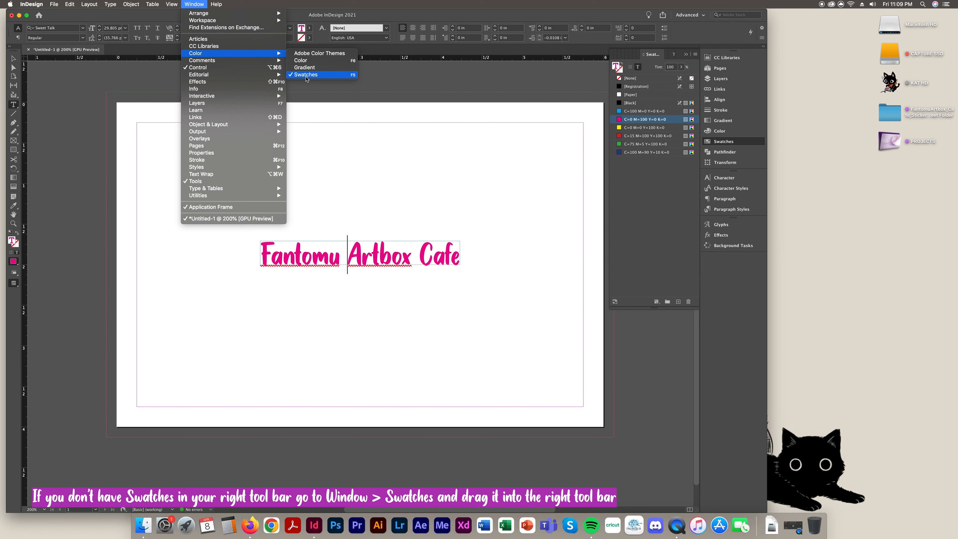
pyautogui.click(711, 126)
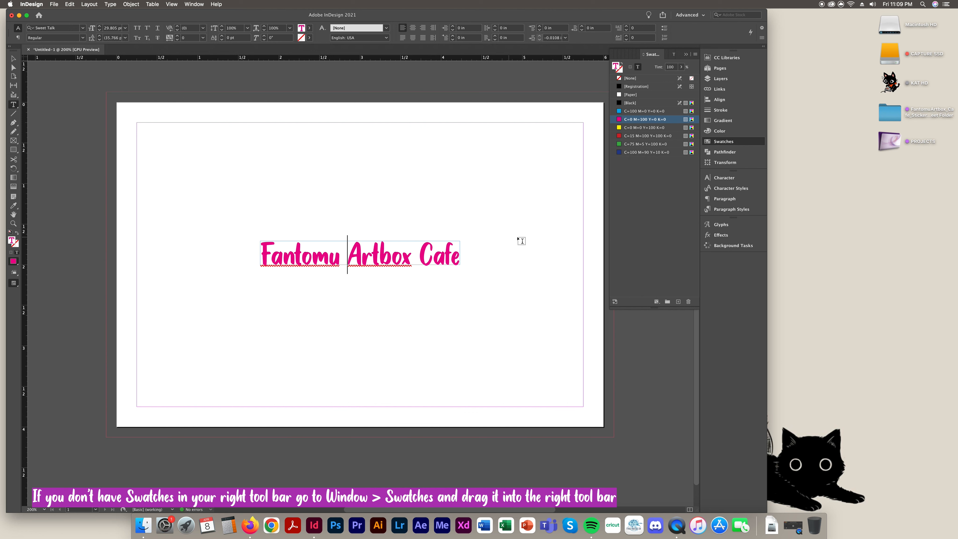
pyautogui.press('super+a')
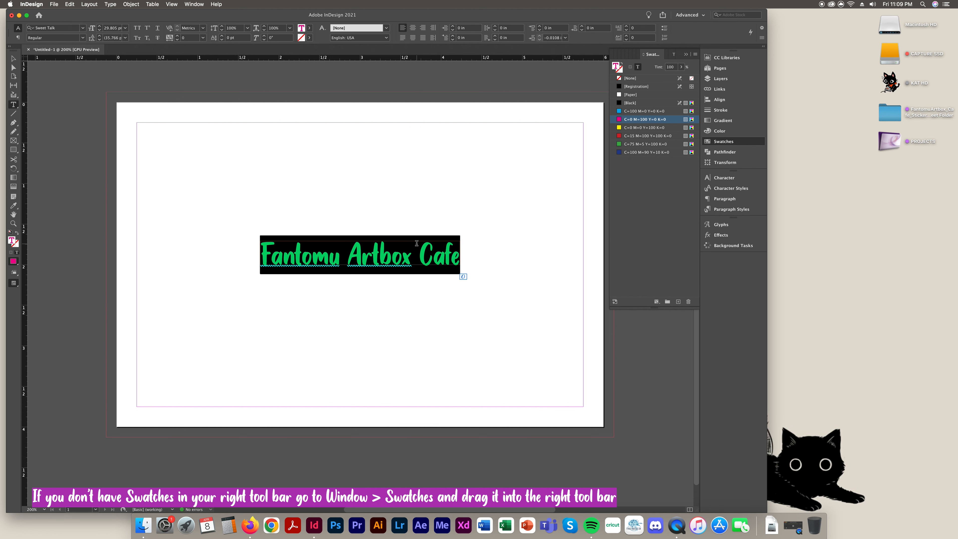
pyautogui.click(415, 245)
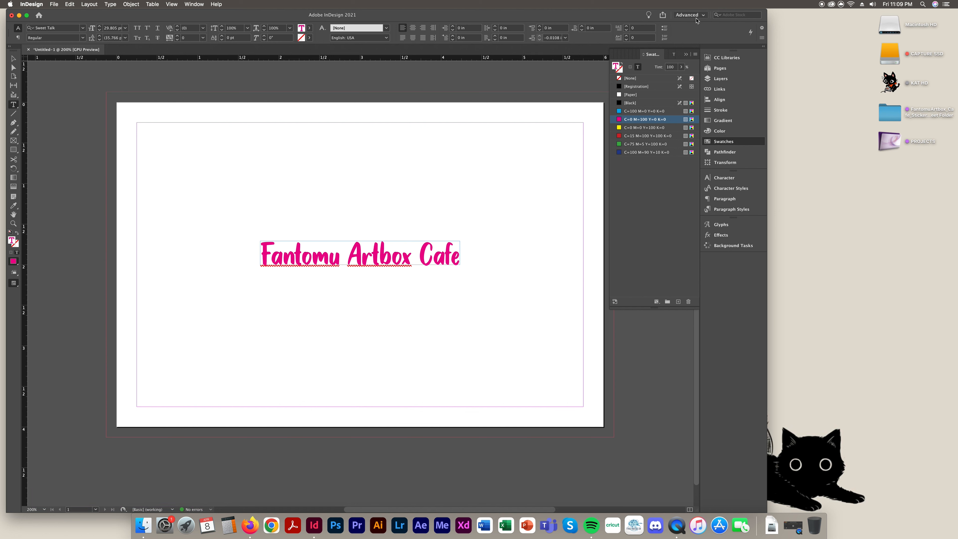
pyautogui.click(686, 54)
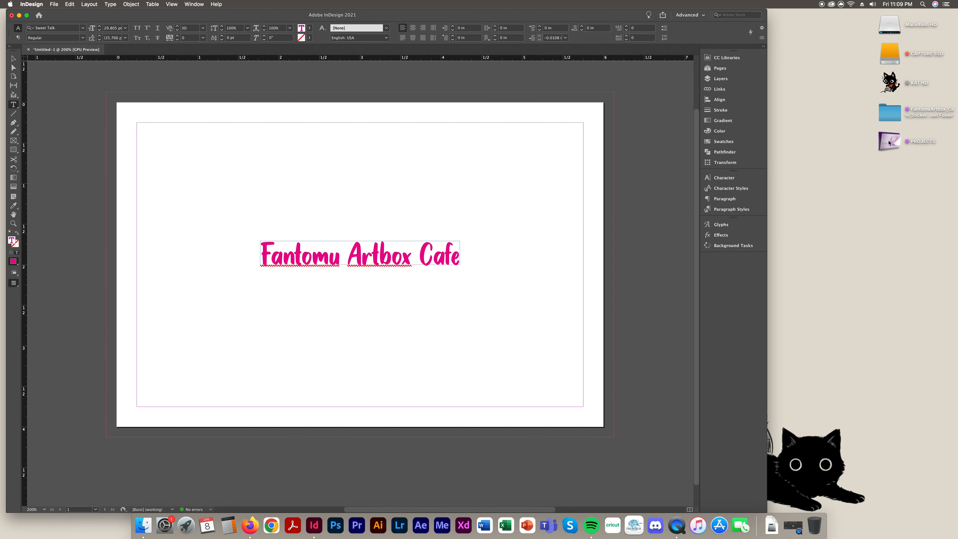
# Open the FantomuArtbox_Cafe_Sticker_Sheet folder in Finder and place its window on the right
pyautogui.click(890, 119)
pyautogui.doubleClick(889, 117)
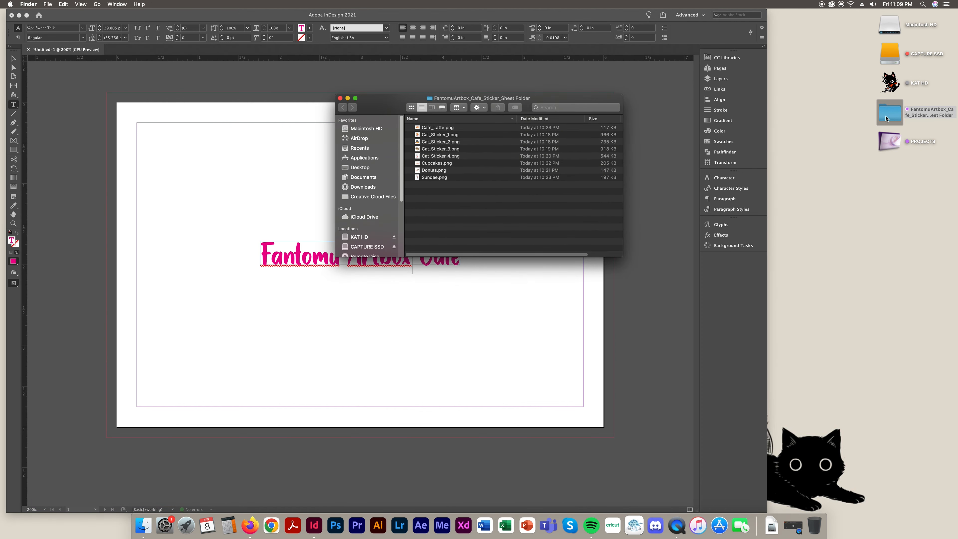
pyautogui.moveTo(399, 114); pyautogui.dragTo(770, 162)
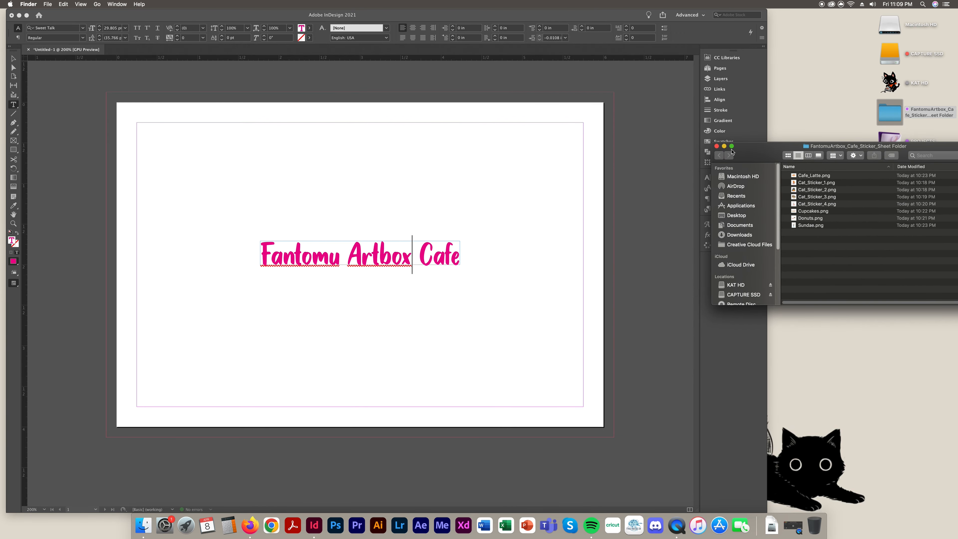
pyautogui.click(717, 147)
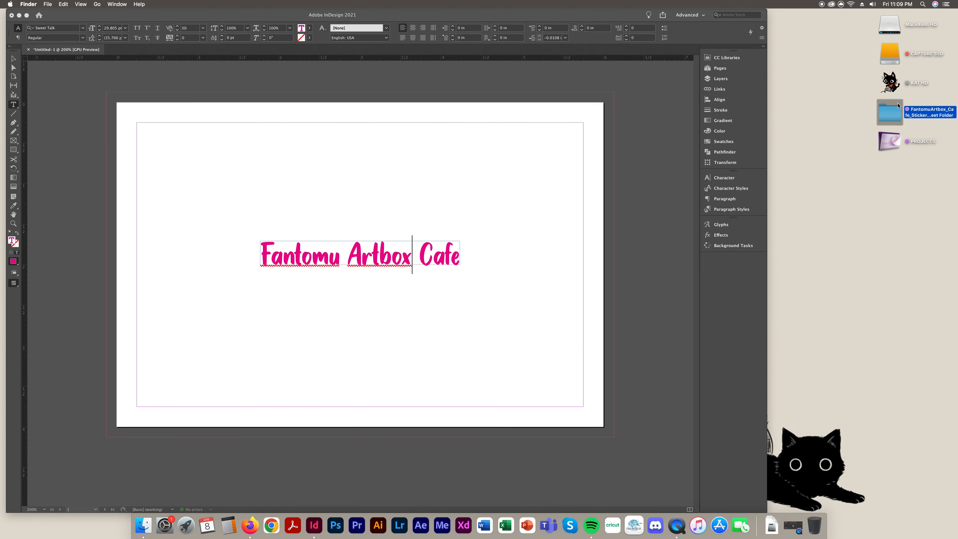
pyautogui.doubleClick(894, 115)
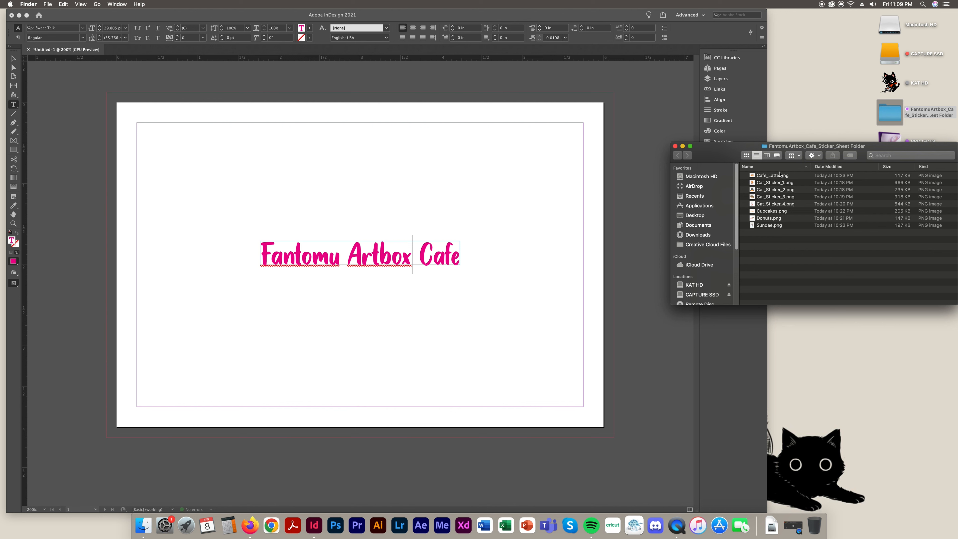
pyautogui.moveTo(724, 158); pyautogui.dragTo(782, 206)
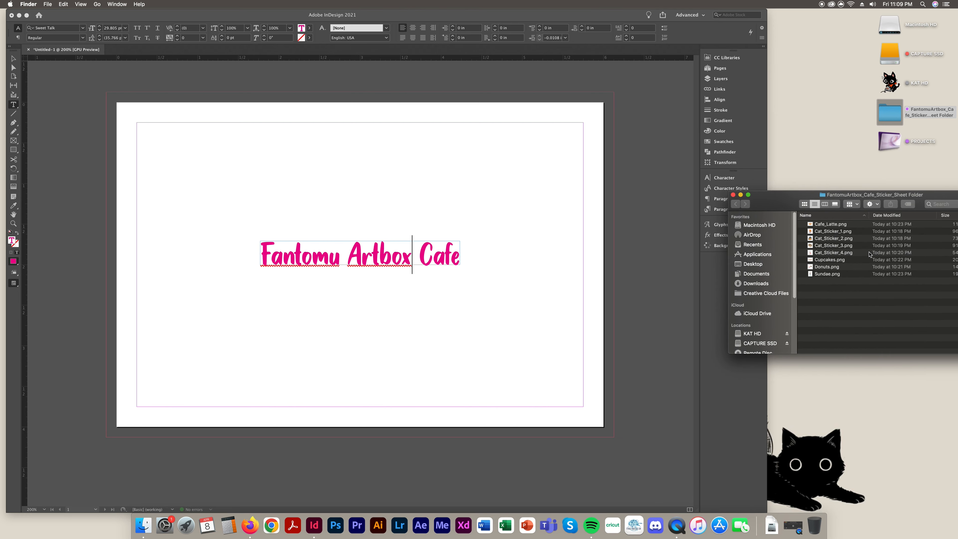
# Preview Cat_Sticker_2.png in Finder, then return to InDesign and exit text editing
pyautogui.click(829, 225)
pyautogui.click(829, 260)
pyautogui.click(829, 240)
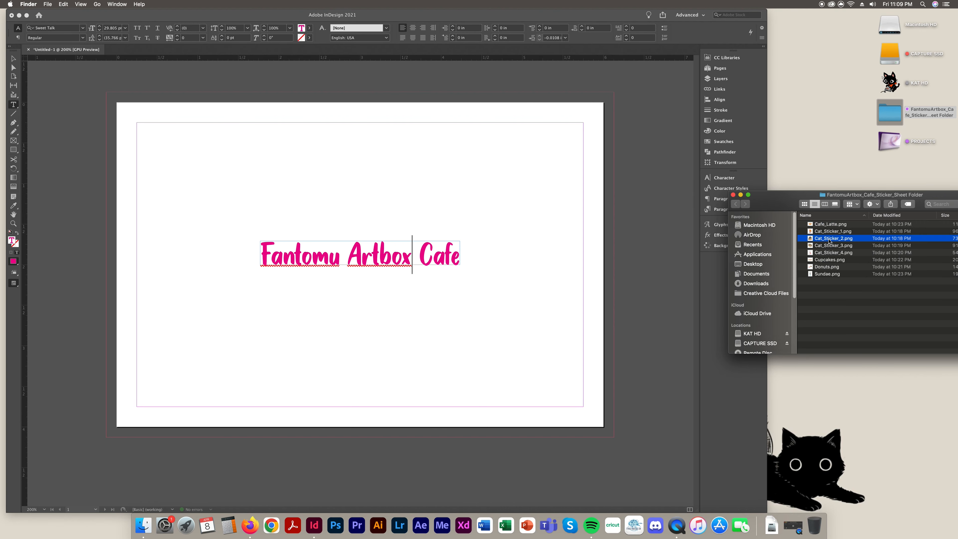
pyautogui.moveTo(788, 209); pyautogui.dragTo(794, 205)
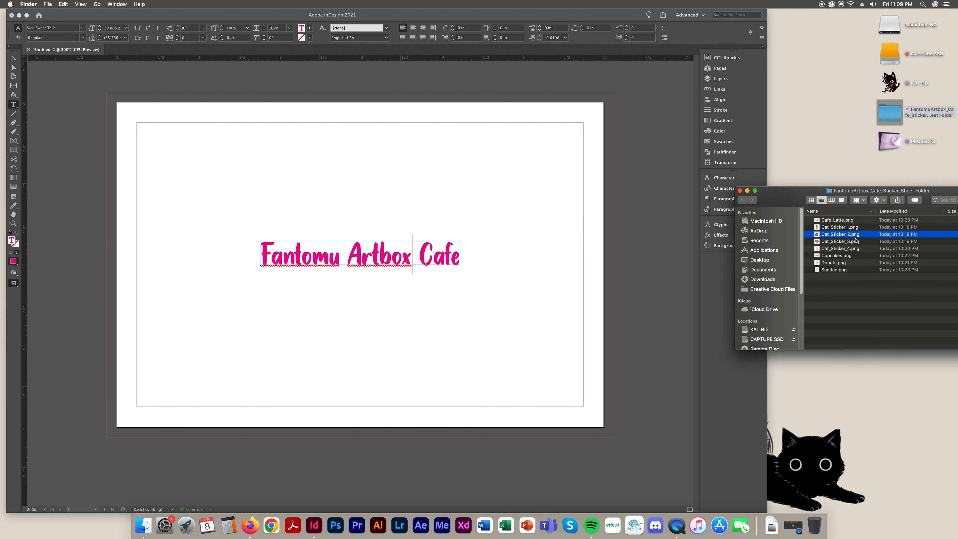
pyautogui.press('space')
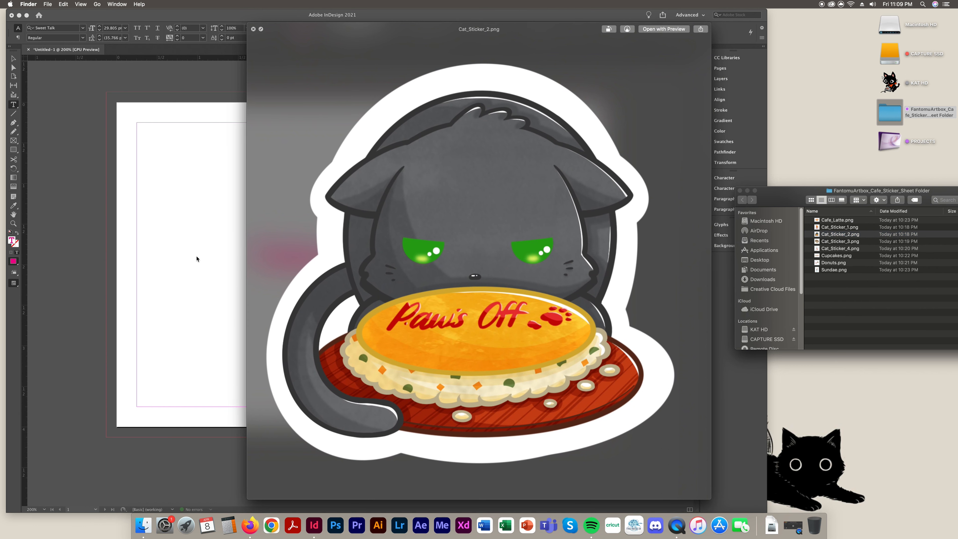
pyautogui.press('space')
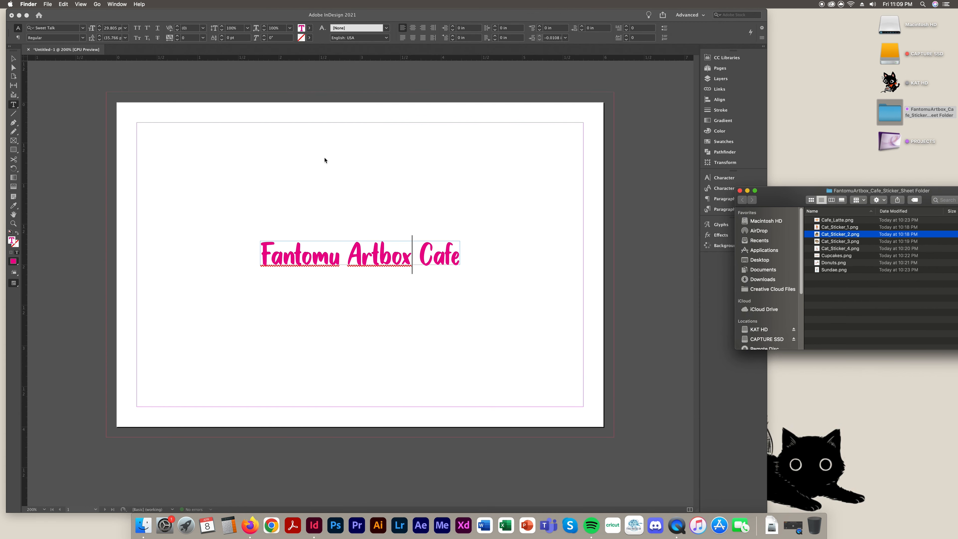
pyautogui.click(921, 287)
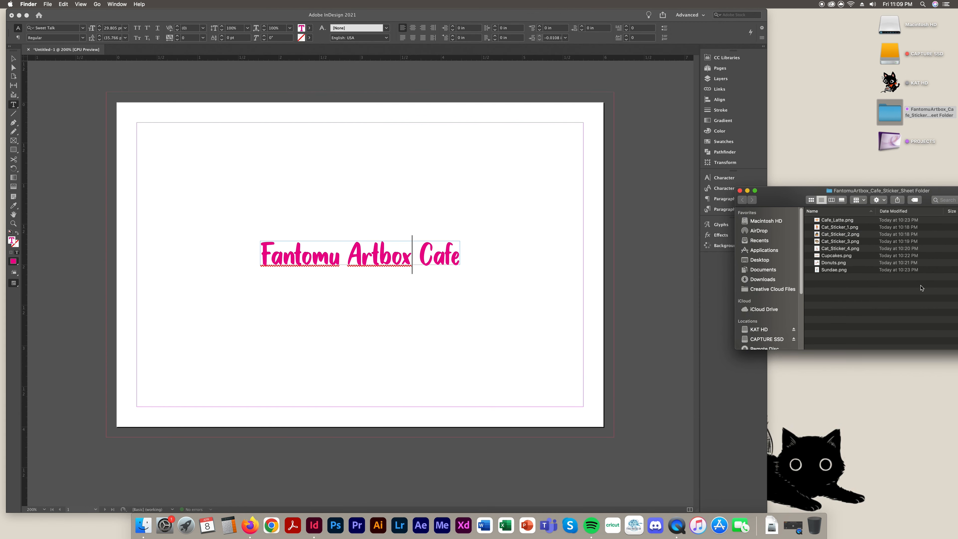
pyautogui.click(841, 235)
pyautogui.press('space')
pyautogui.press('space')
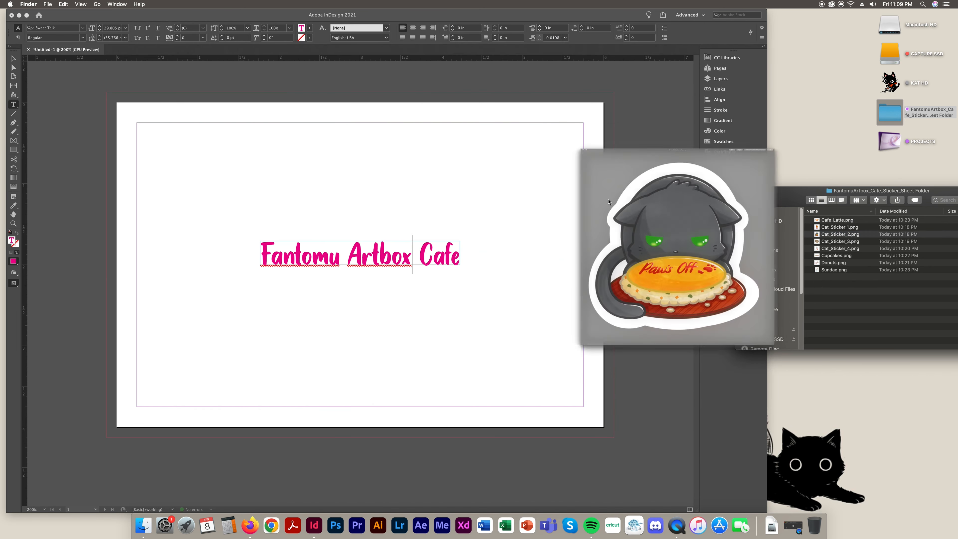
pyautogui.click(63, 185)
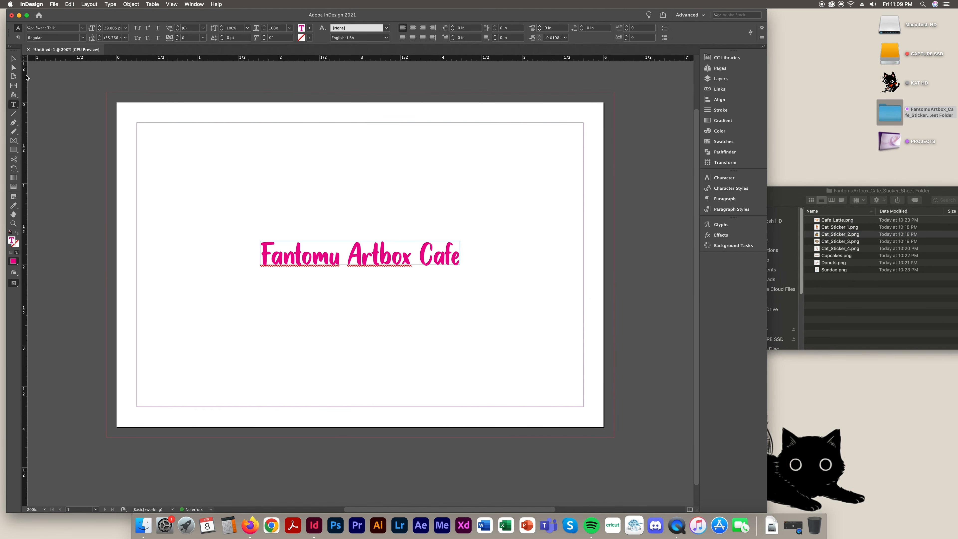
pyautogui.press('Escape')
# Drag Cat_Sticker_2.png from the sticker folder into the InDesign document
pyautogui.click(922, 288)
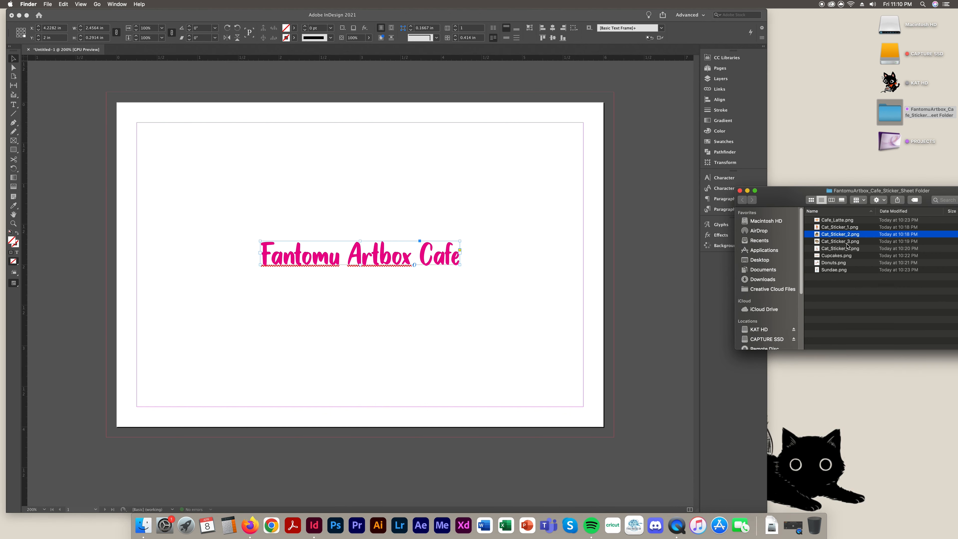
pyautogui.moveTo(842, 235); pyautogui.dragTo(404, 144)
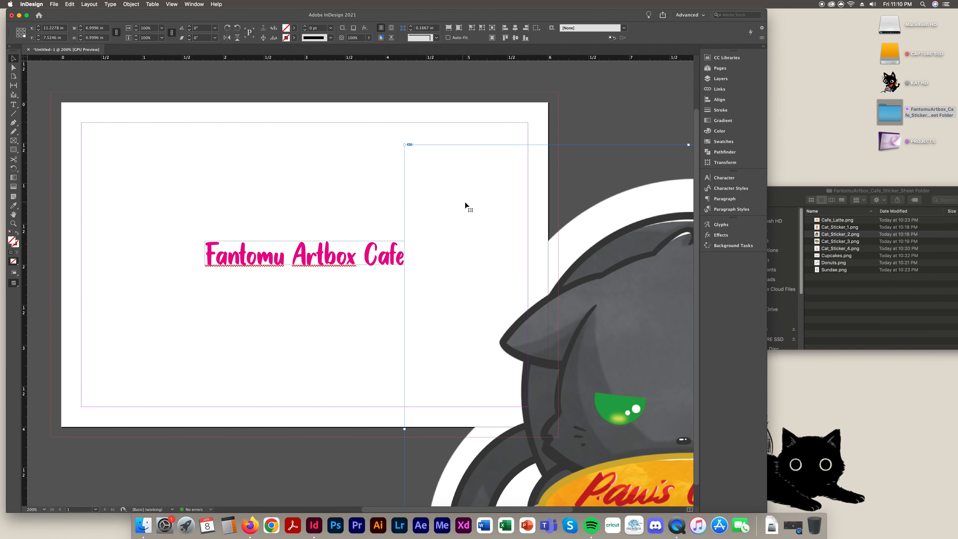
pyautogui.press('super+z')
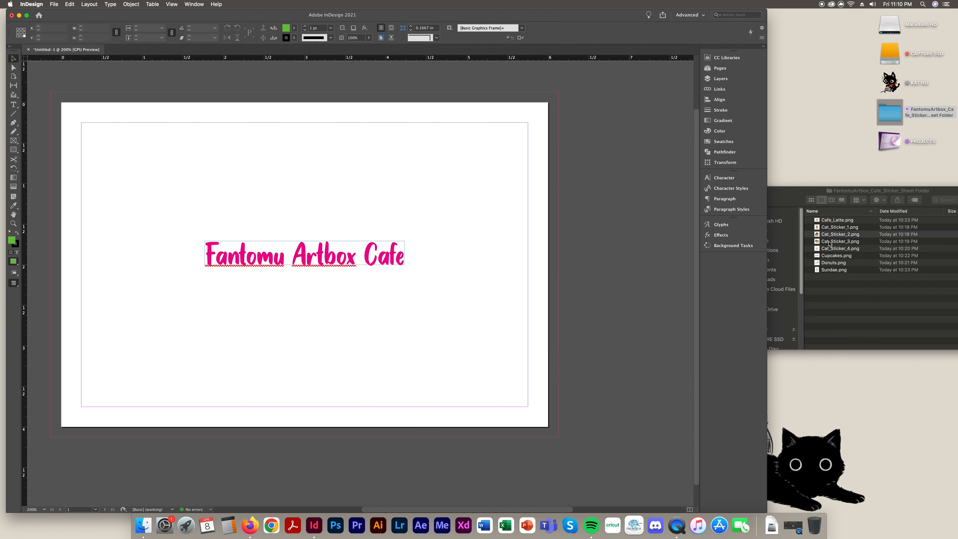
pyautogui.moveTo(828, 237); pyautogui.dragTo(468, 129)
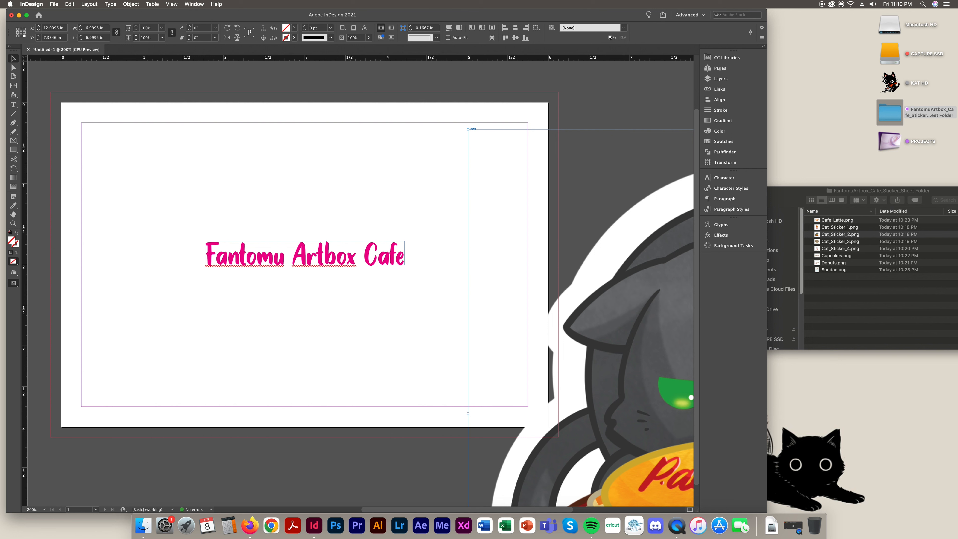
# Resize the cat image frame to 2 × 2 in from its centre and move it onto the page
pyautogui.click(21, 33)
pyautogui.click(96, 27)
pyautogui.write('2')
pyautogui.press('Return')
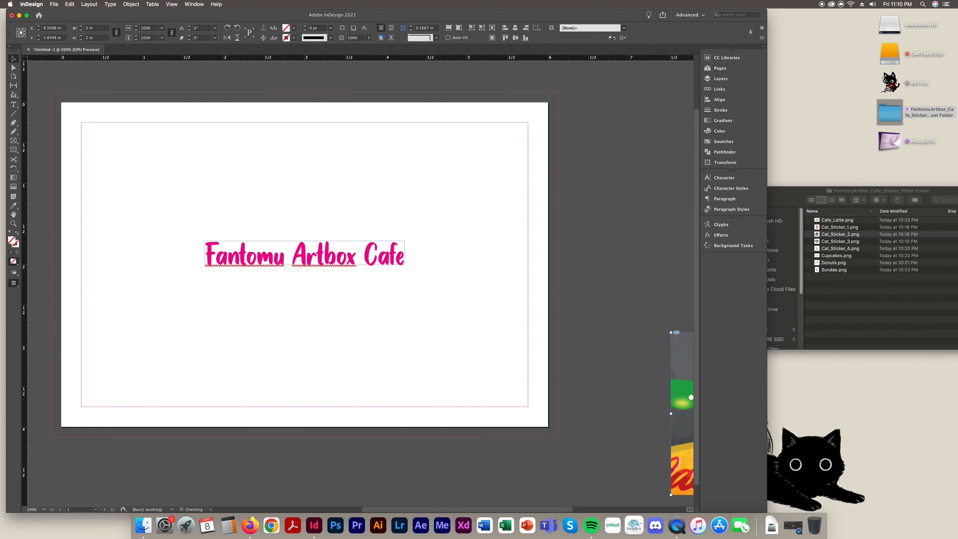
pyautogui.press('super+z')
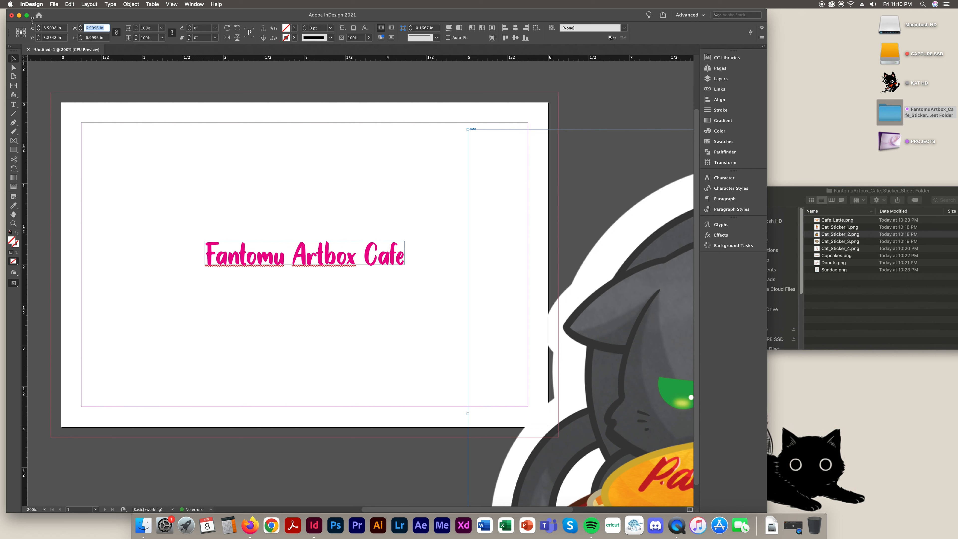
pyautogui.write('2')
pyautogui.press('Return')
pyautogui.moveTo(673, 349); pyautogui.dragTo(449, 147)
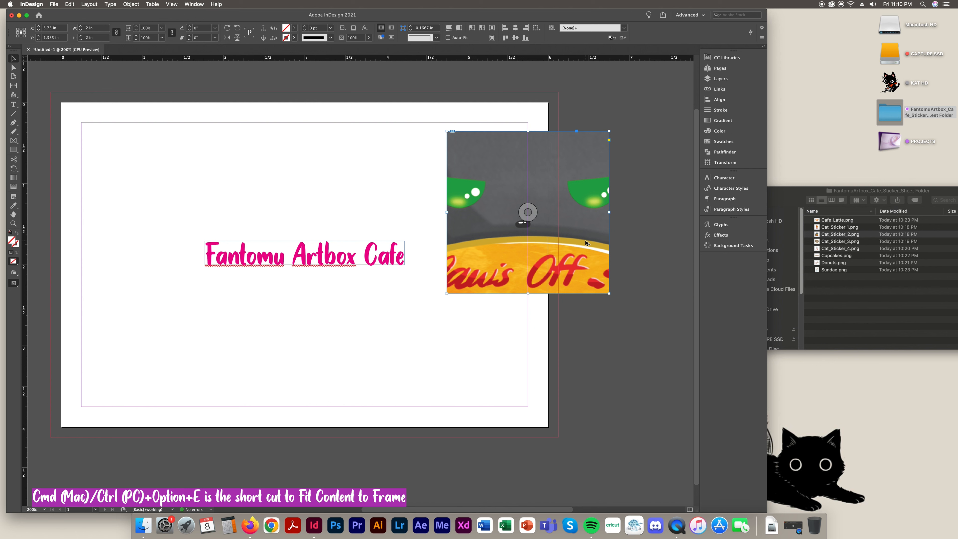
# Fit the cat image to its frame and size it to about 1.74 in in the top-right corner
pyautogui.press('super+alt+e')
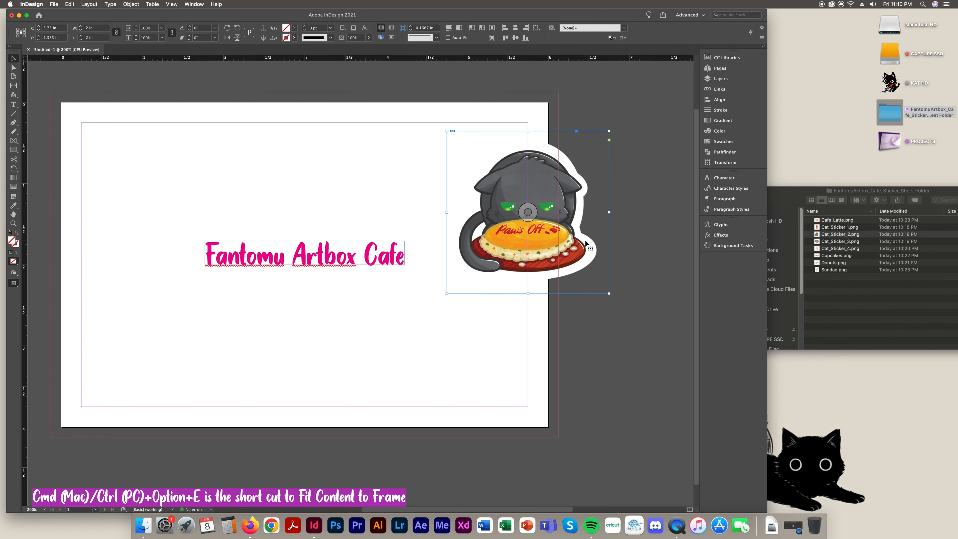
pyautogui.moveTo(599, 255); pyautogui.dragTo(546, 237)
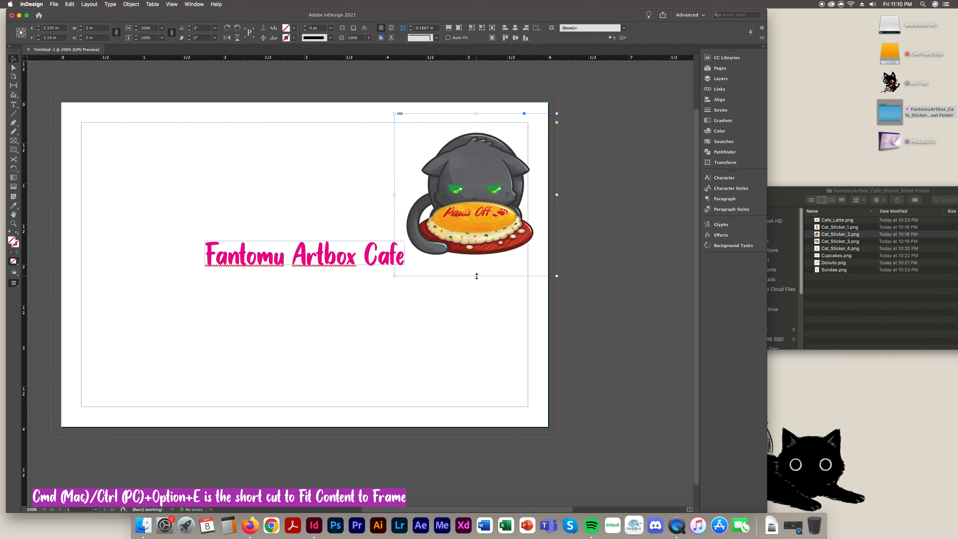
pyautogui.moveTo(476, 277); pyautogui.dragTo(477, 246)
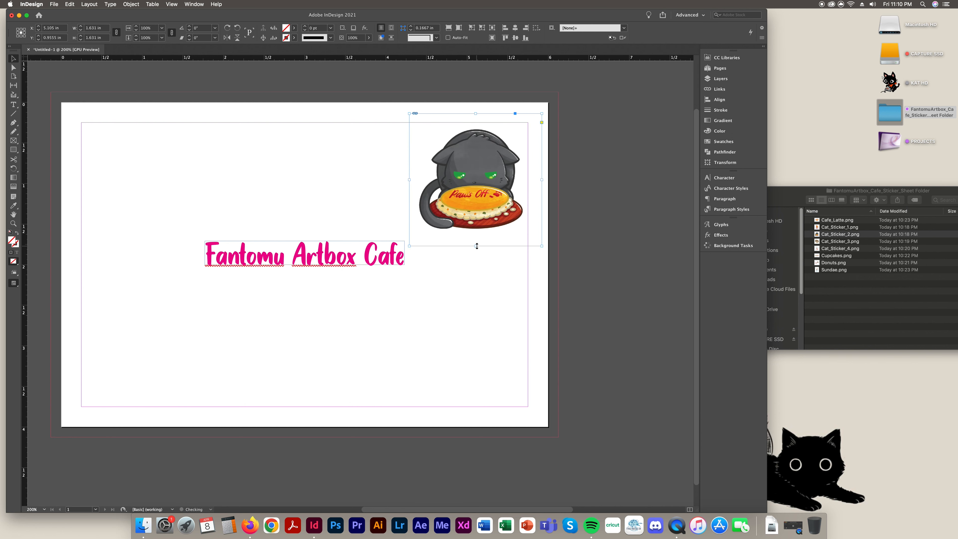
pyautogui.moveTo(496, 214); pyautogui.dragTo(488, 213)
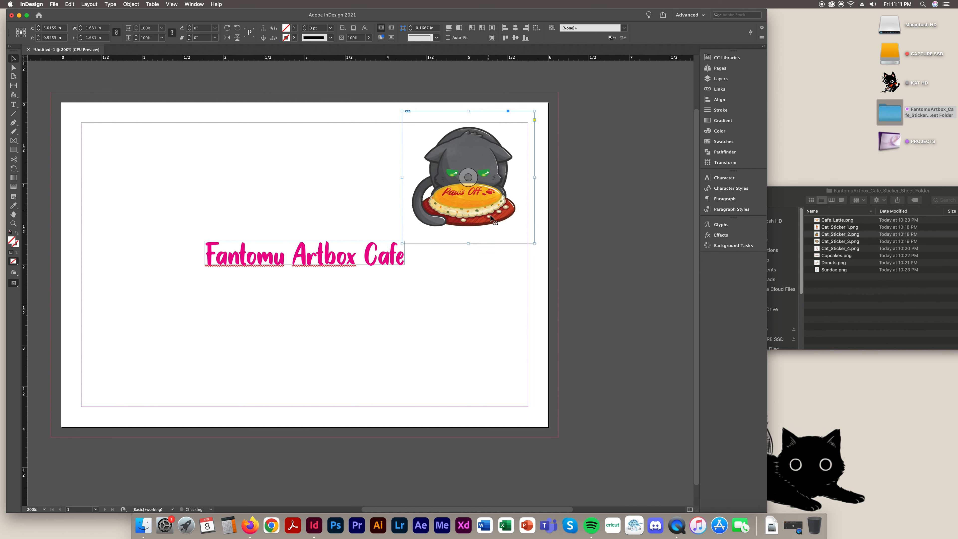
pyautogui.moveTo(468, 243); pyautogui.dragTo(468, 255)
pyautogui.click(657, 279)
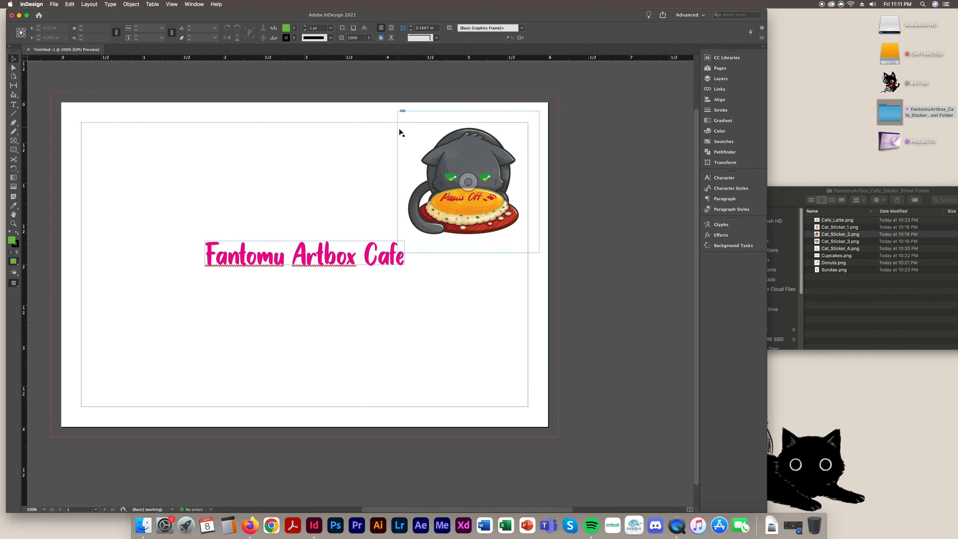
# Hide frame edges with View > Extras > Hide Frame Edges
pyautogui.click(194, 4)
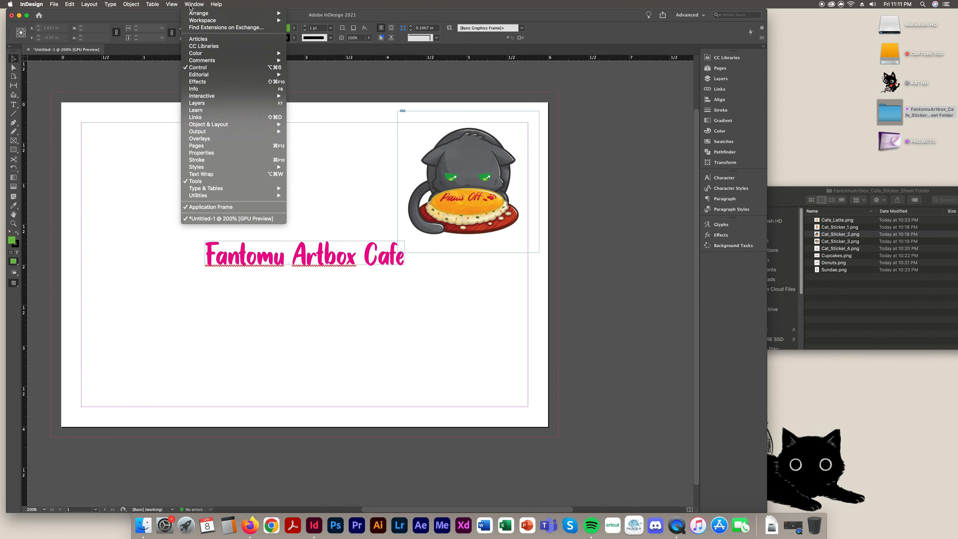
pyautogui.moveTo(172, 4)
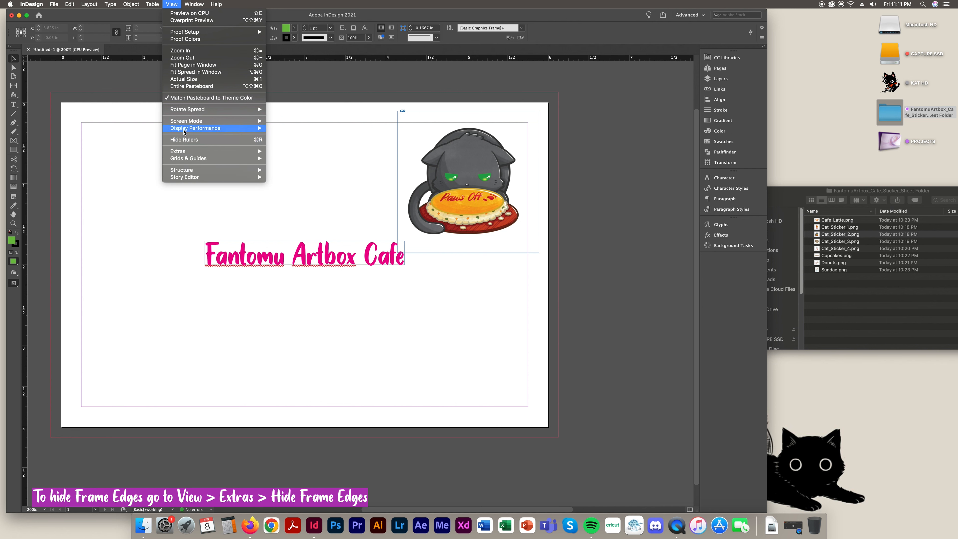
pyautogui.moveTo(185, 130)
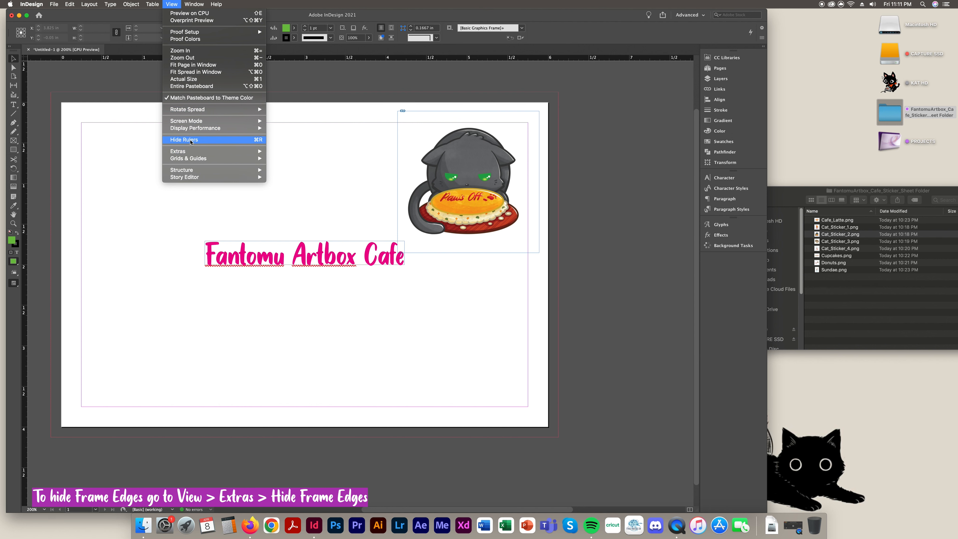
pyautogui.moveTo(191, 157)
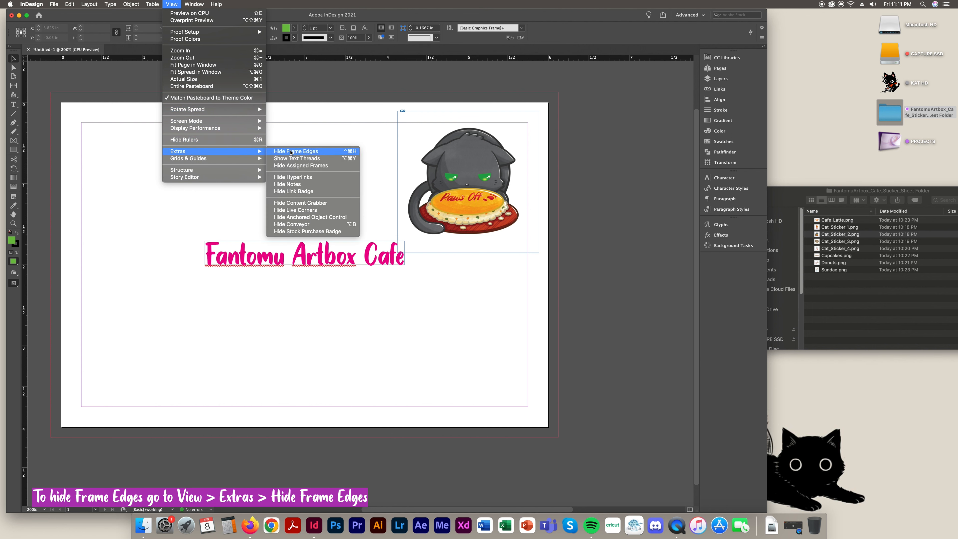
pyautogui.click(292, 152)
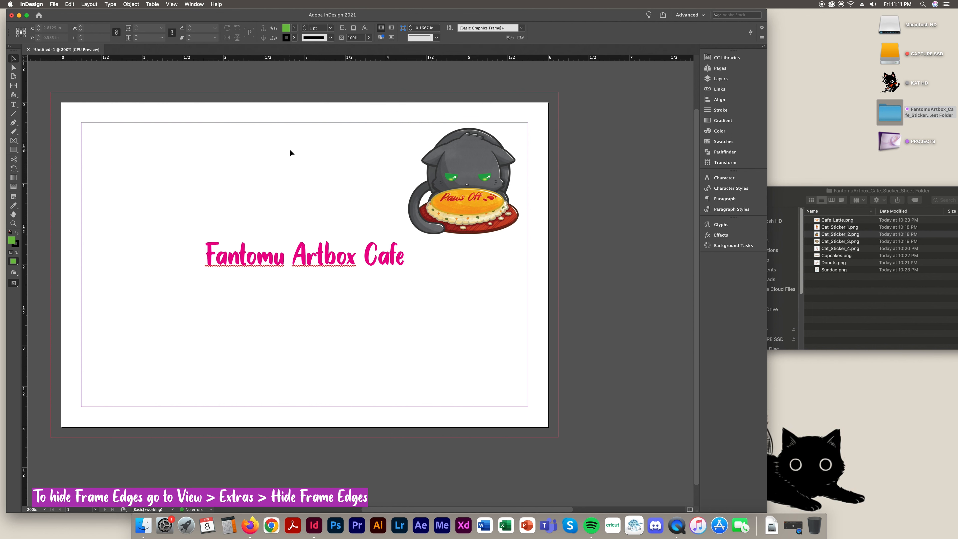
# Enlarge the cat sticker to about 1.82 in, nudge it up-right, and show the document grid
pyautogui.click(504, 215)
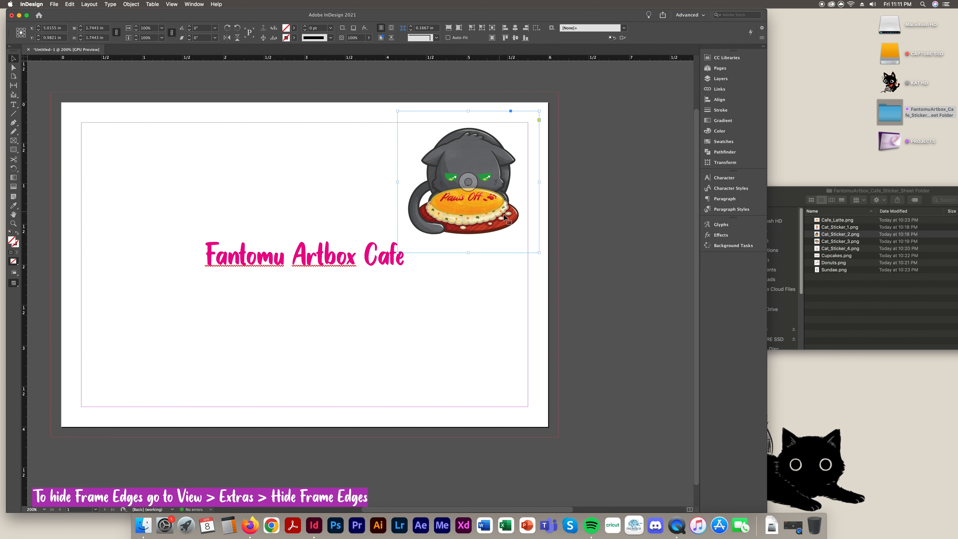
pyautogui.moveTo(518, 222); pyautogui.dragTo(519, 222)
pyautogui.click(634, 230)
pyautogui.click(507, 228)
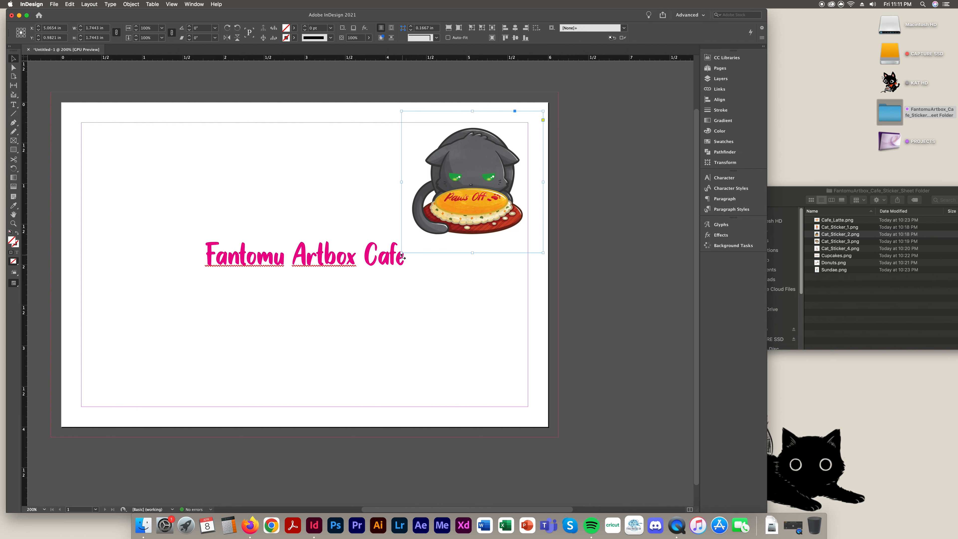
pyautogui.moveTo(404, 253); pyautogui.dragTo(397, 257)
pyautogui.moveTo(397, 257); pyautogui.dragTo(396, 259)
pyautogui.click(625, 236)
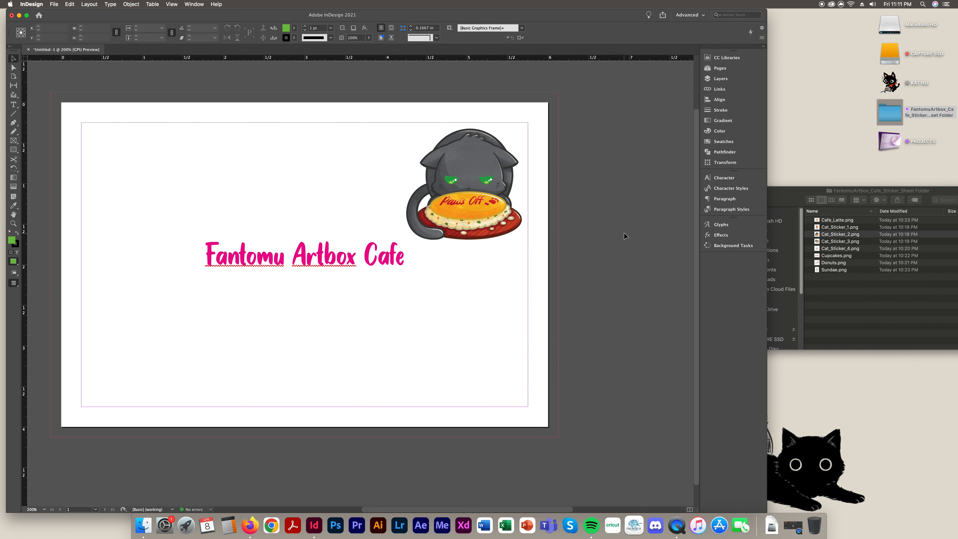
pyautogui.moveTo(493, 230); pyautogui.dragTo(495, 226)
pyautogui.press('super+apostrophe')
pyautogui.press('super+apostrophe')
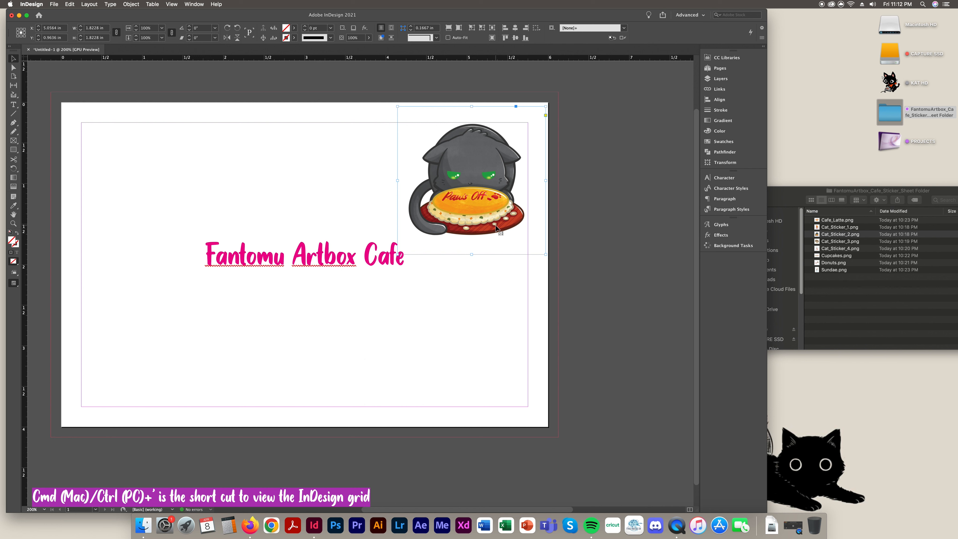
pyautogui.press("ctrl+'")
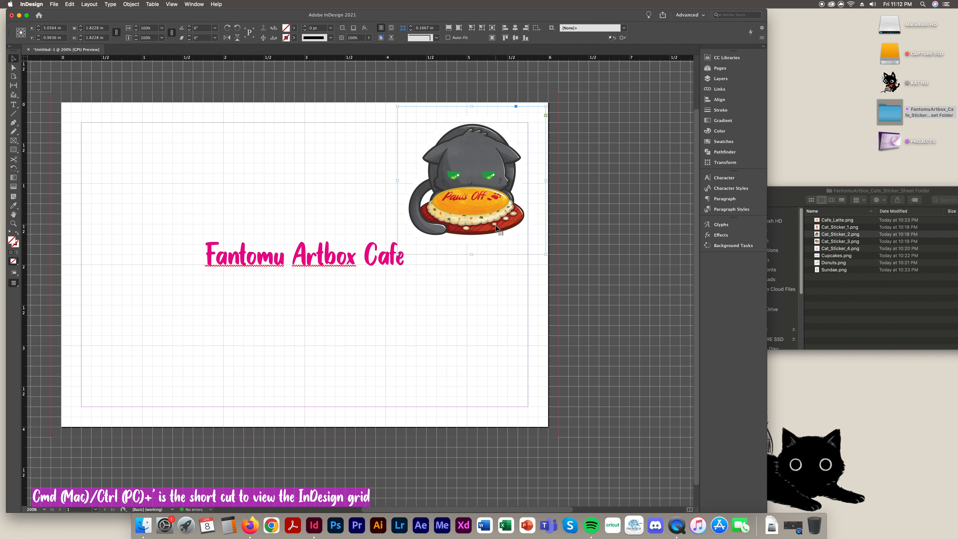
pyautogui.hotkey('ctrl', "'")
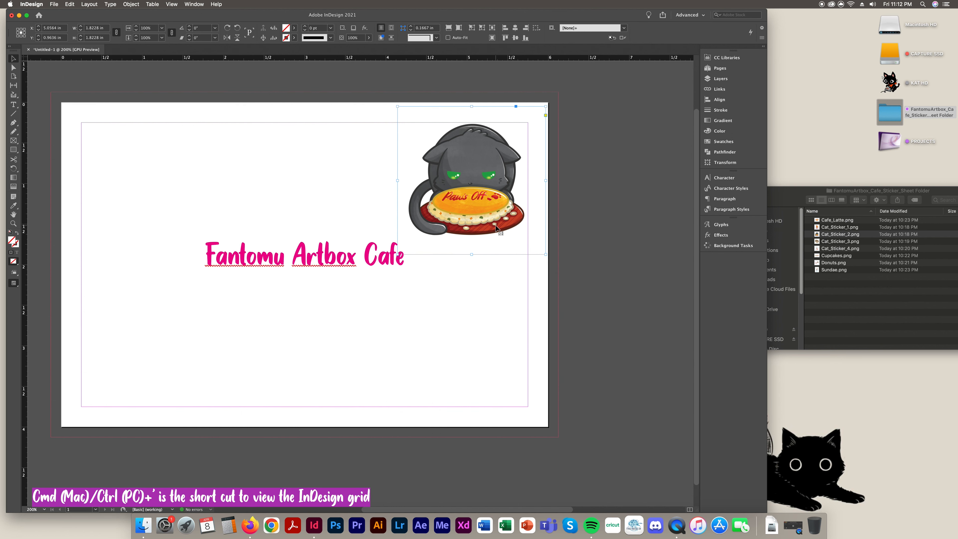
pyautogui.press('super+;')
pyautogui.press('super+;')
pyautogui.press('super+;')
pyautogui.press('super+;')
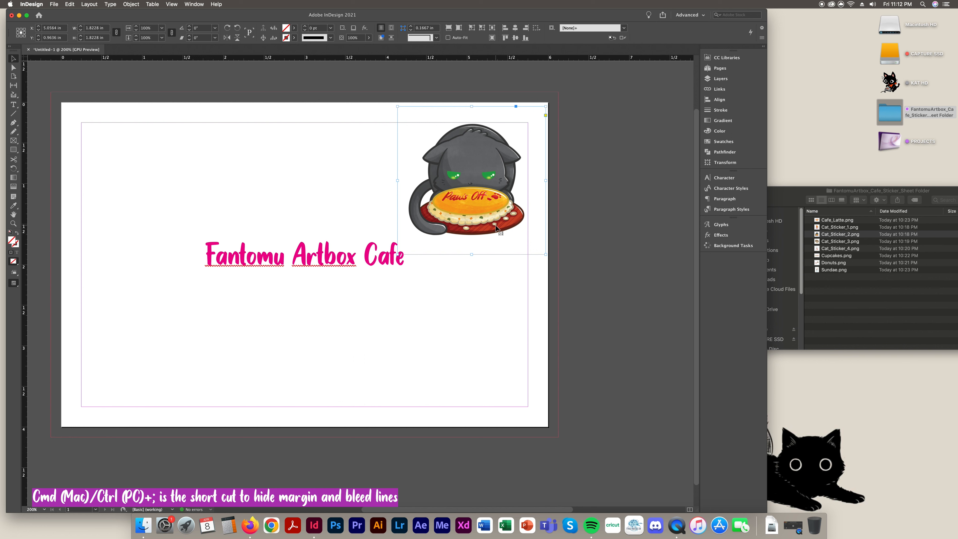
pyautogui.press('super+;')
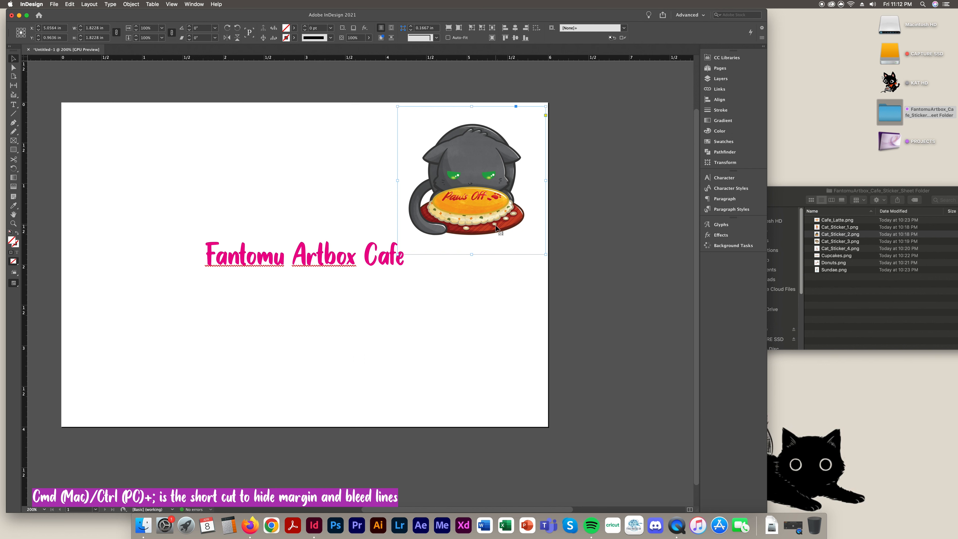
pyautogui.press('super+;')
pyautogui.press('super+;')
pyautogui.press('super+;')
pyautogui.press('super+;')
pyautogui.press('super+;')
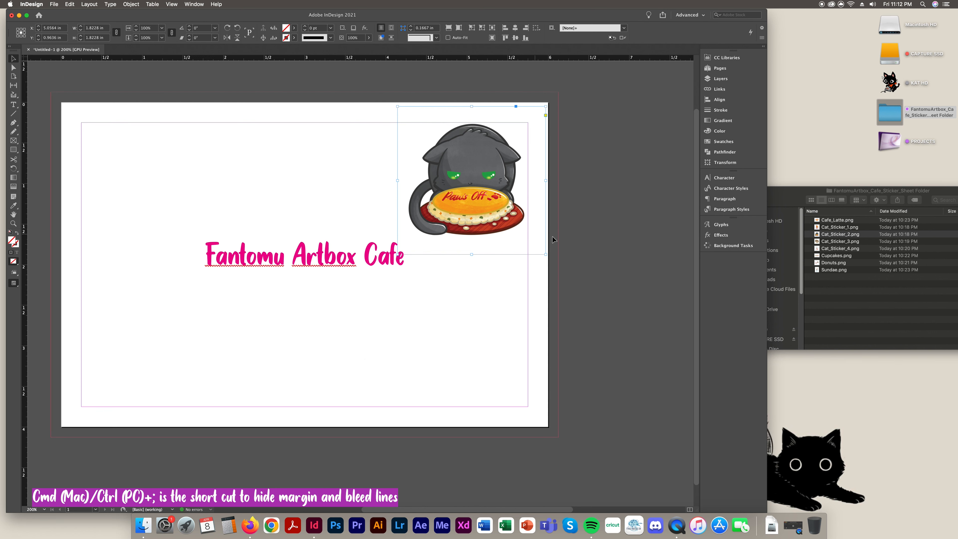
# Select and deselect the cat sticker, switching between the Finder sticker folder and InDesign
pyautogui.click(688, 334)
pyautogui.click(523, 232)
pyautogui.click(594, 284)
pyautogui.click(887, 313)
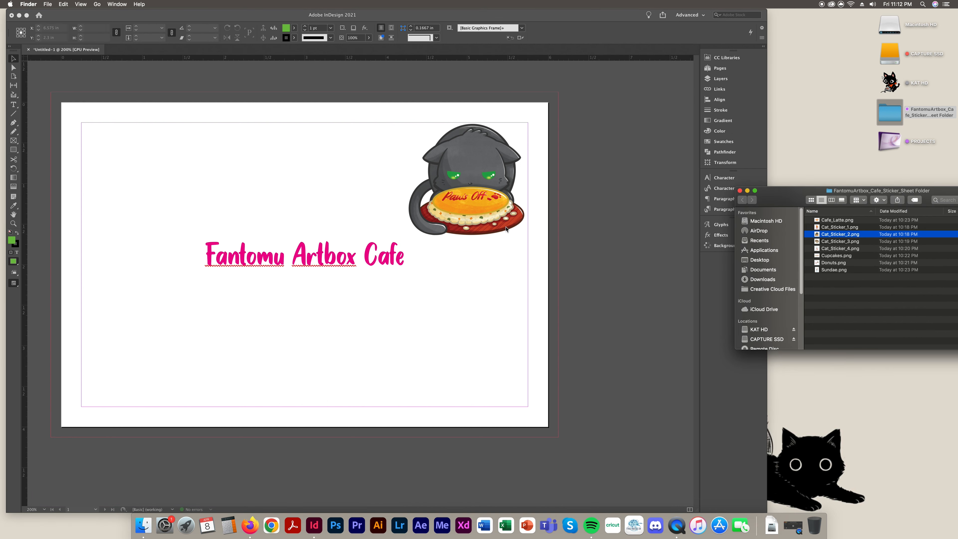
pyautogui.click(506, 229)
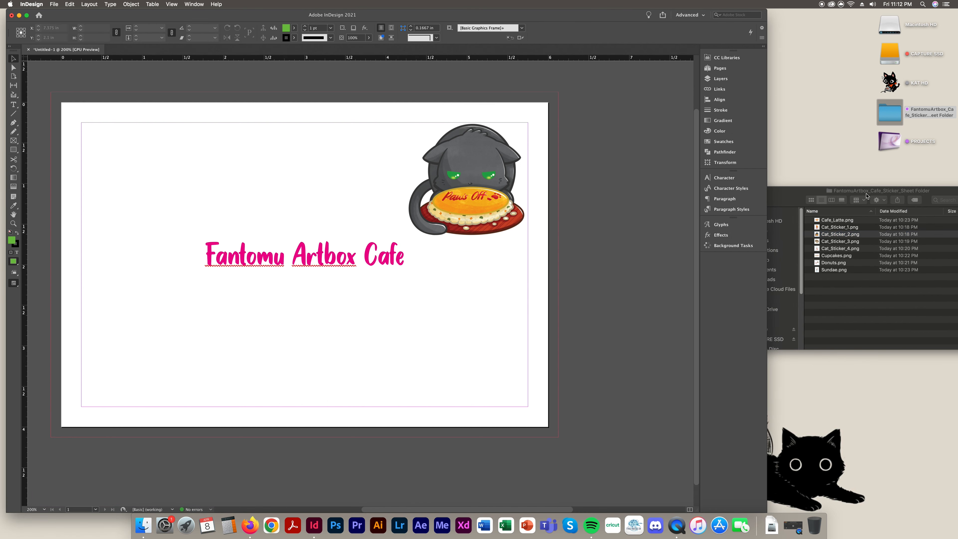
pyautogui.click(866, 195)
pyautogui.click(646, 306)
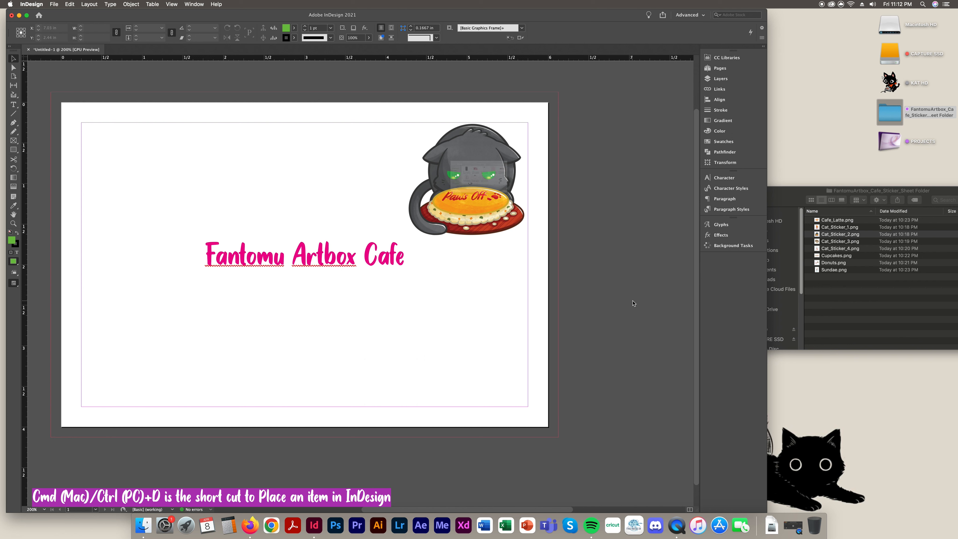
# Use Place (Cmd+D) to load Cat_Sticker_1.png from the FantomuArtbox folder with Show Import Options on
pyautogui.press('super+d')
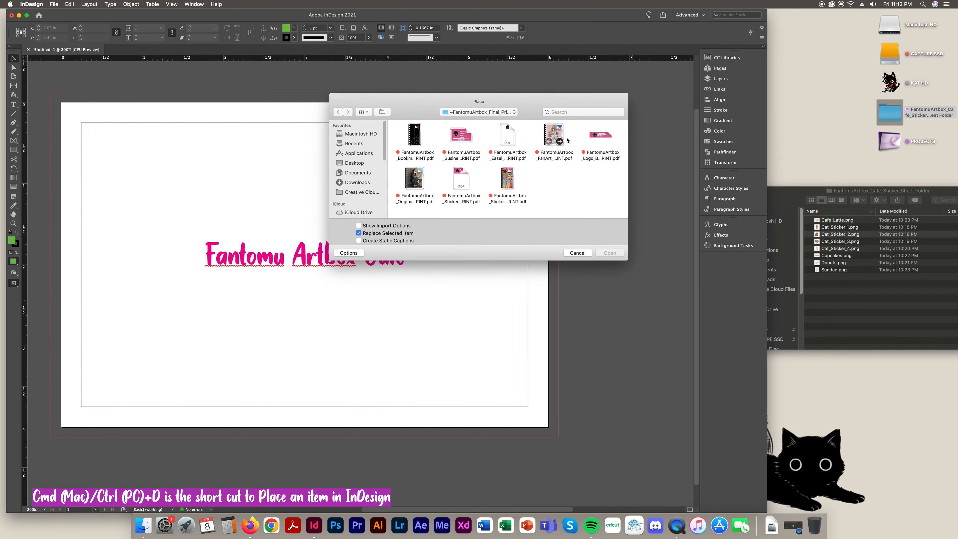
pyautogui.moveTo(535, 104); pyautogui.dragTo(312, 75)
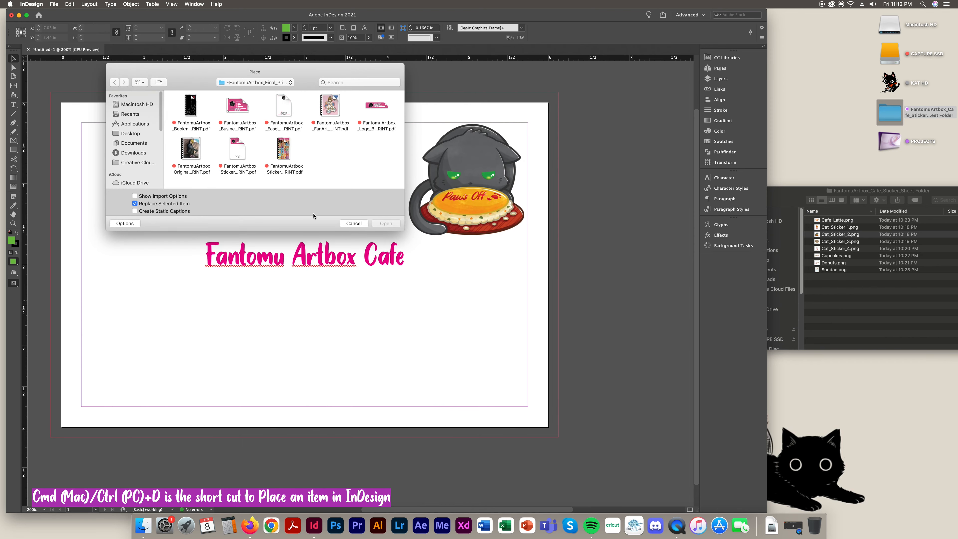
pyautogui.click(127, 135)
pyautogui.doubleClick(186, 113)
pyautogui.click(238, 107)
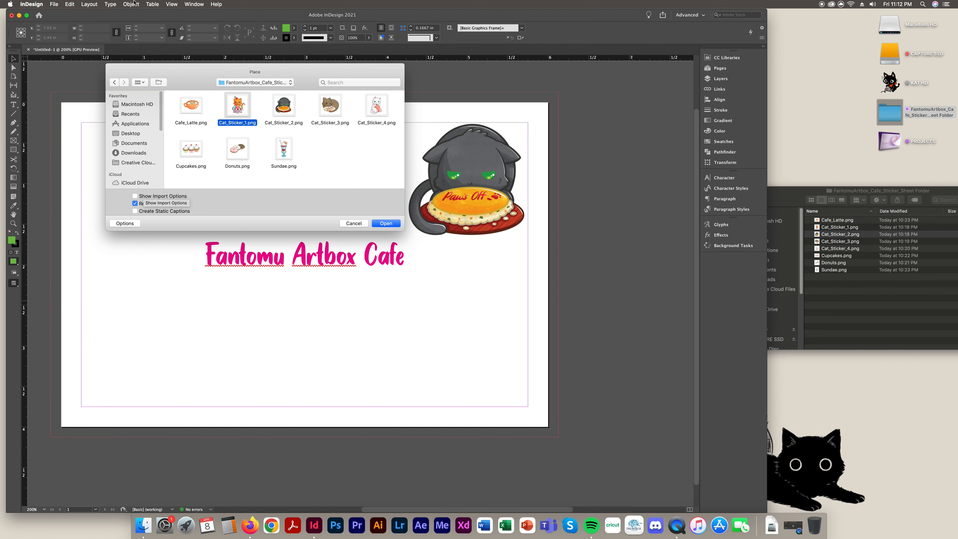
pyautogui.click(135, 197)
pyautogui.click(386, 224)
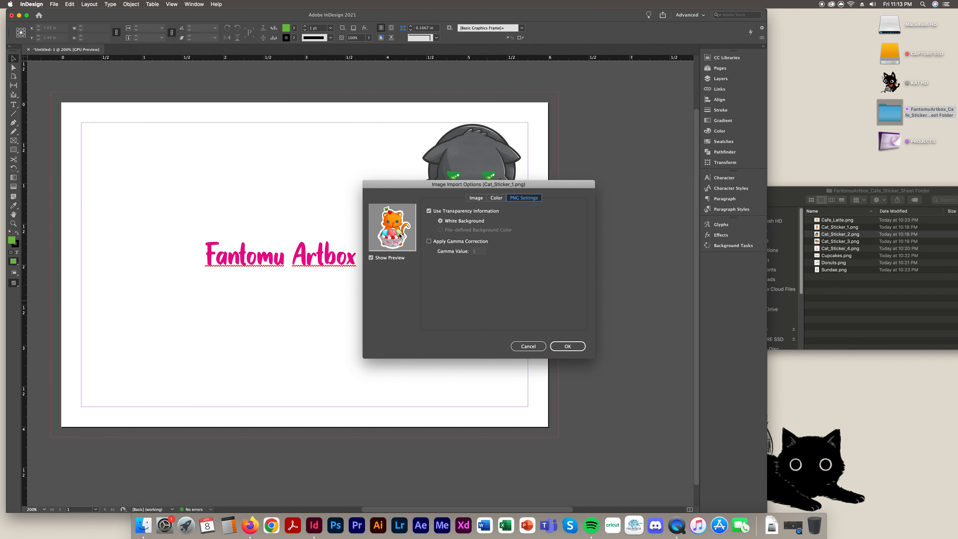
# Review the Color, clipping/alpha and PNG settings tabs of the import options and accept them
pyautogui.click(497, 198)
pyautogui.click(476, 198)
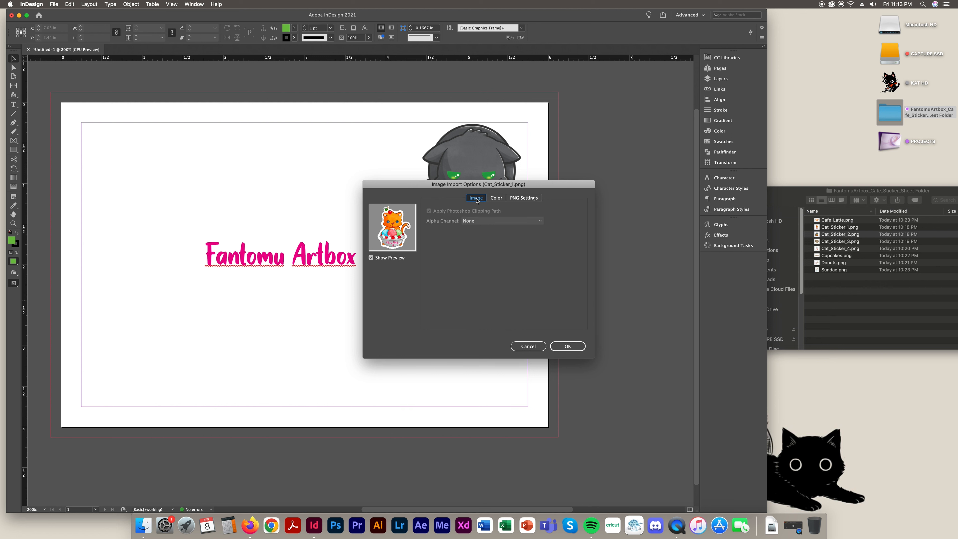
pyautogui.click(519, 199)
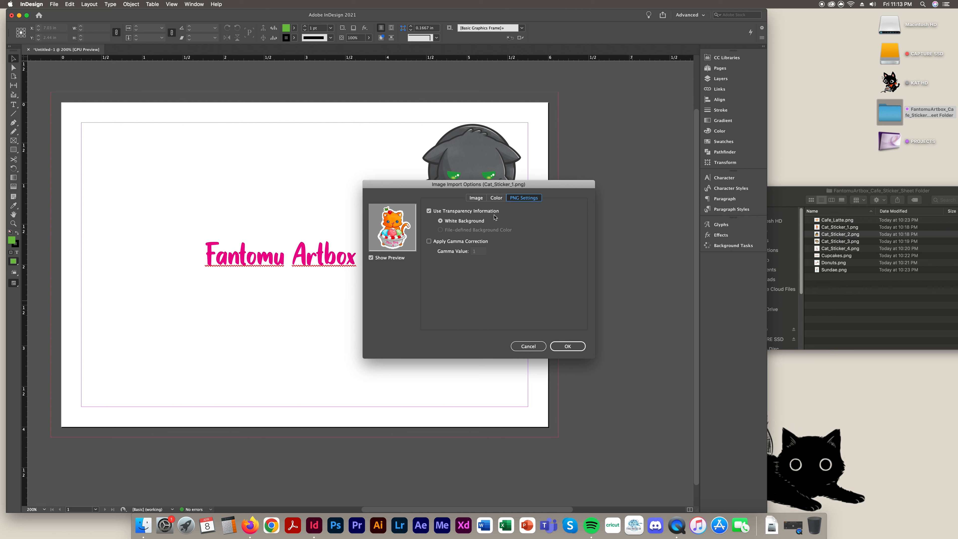
pyautogui.click(476, 197)
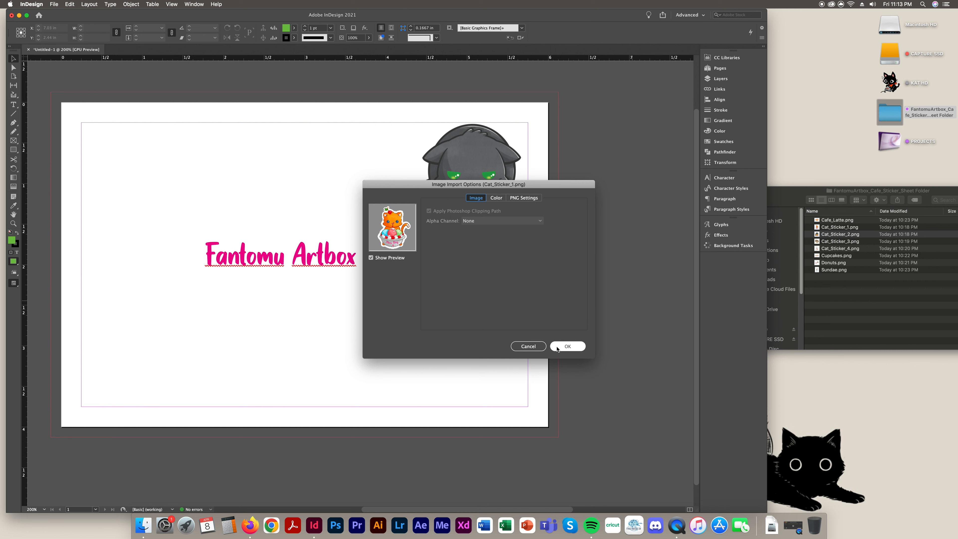
pyautogui.click(558, 346)
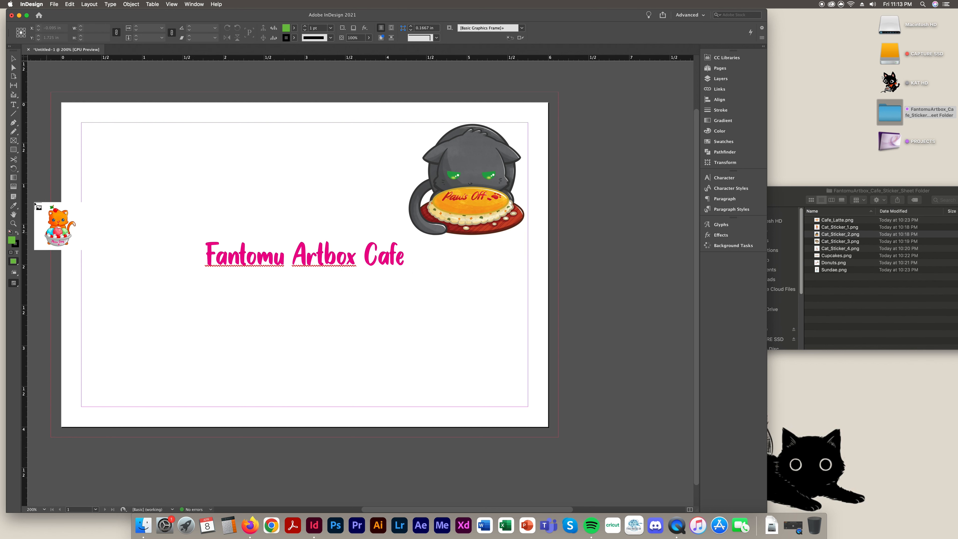
# Place the orange cat sticker at 2 in wide, fit it to its frame, and move it beside the title
pyautogui.click(137, 147)
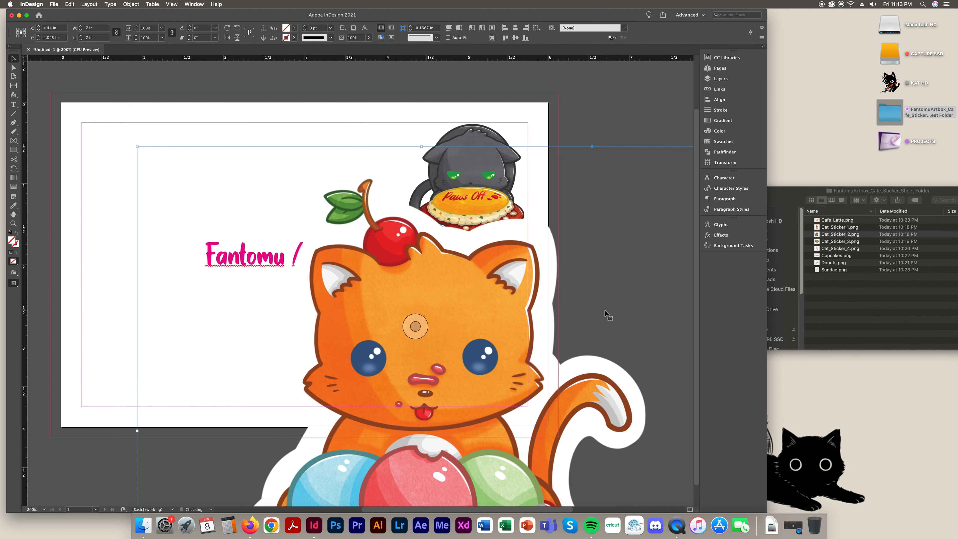
pyautogui.click(100, 28)
pyautogui.write('2')
pyautogui.press('Return')
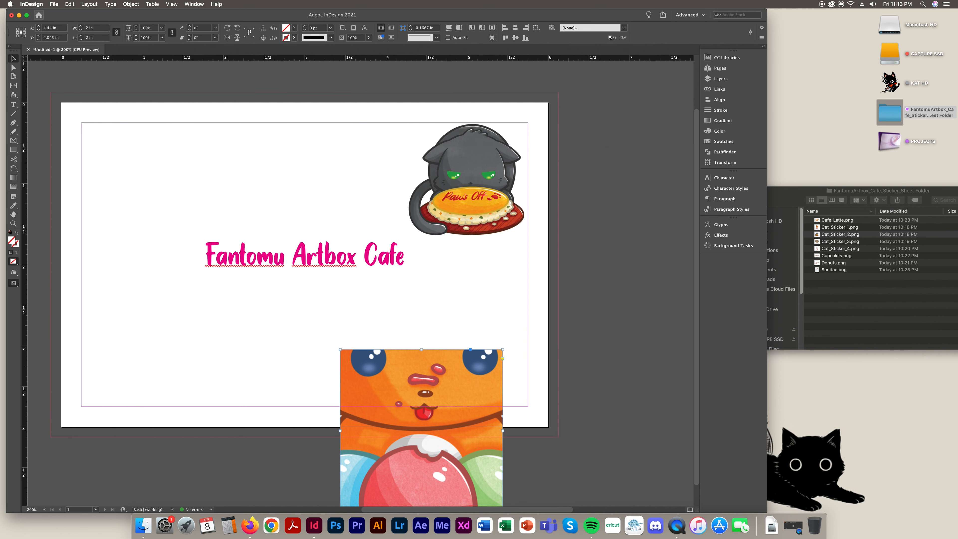
pyautogui.press('super+alt+shift+e')
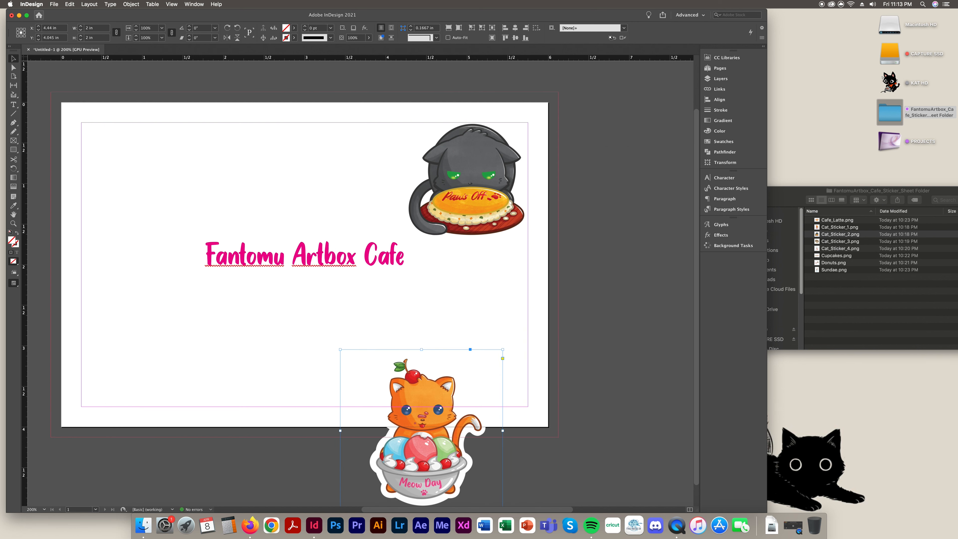
pyautogui.moveTo(443, 406); pyautogui.dragTo(161, 163)
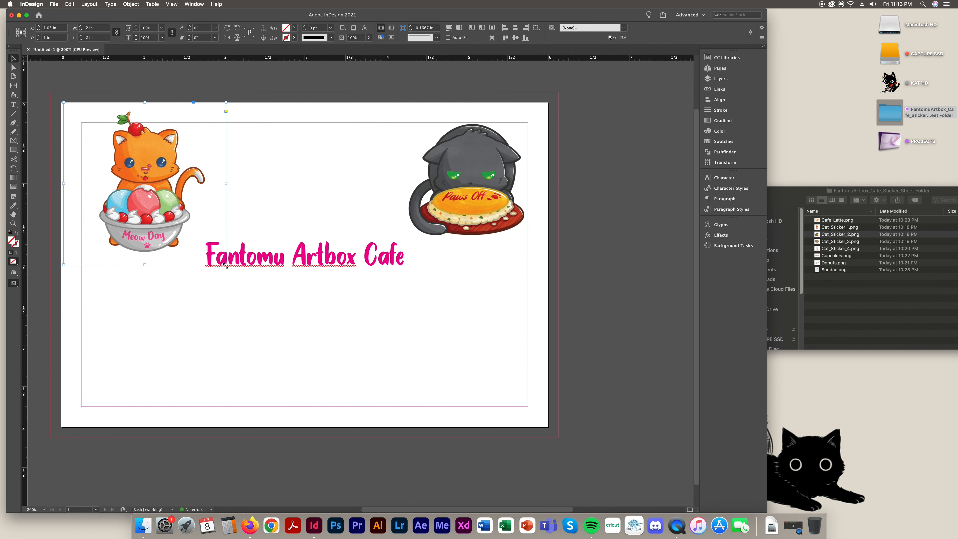
pyautogui.moveTo(225, 265); pyautogui.dragTo(181, 220)
pyautogui.moveTo(135, 193); pyautogui.dragTo(139, 207)
pyautogui.moveTo(184, 234); pyautogui.dragTo(224, 283)
pyautogui.moveTo(170, 235); pyautogui.dragTo(174, 263)
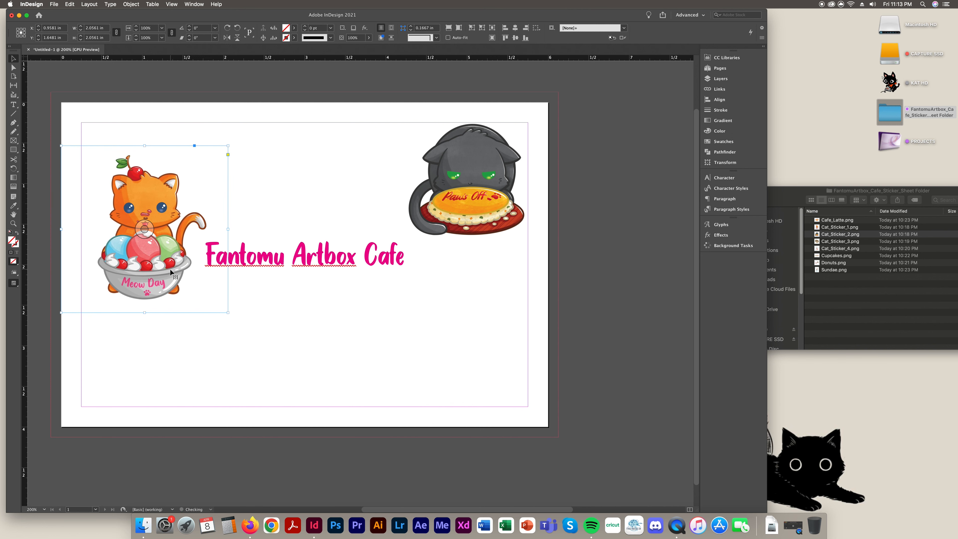
# Move the black cat sticker below the title and fine-tune the orange cat to about 2.12 in
pyautogui.moveTo(472, 249); pyautogui.dragTo(304, 413)
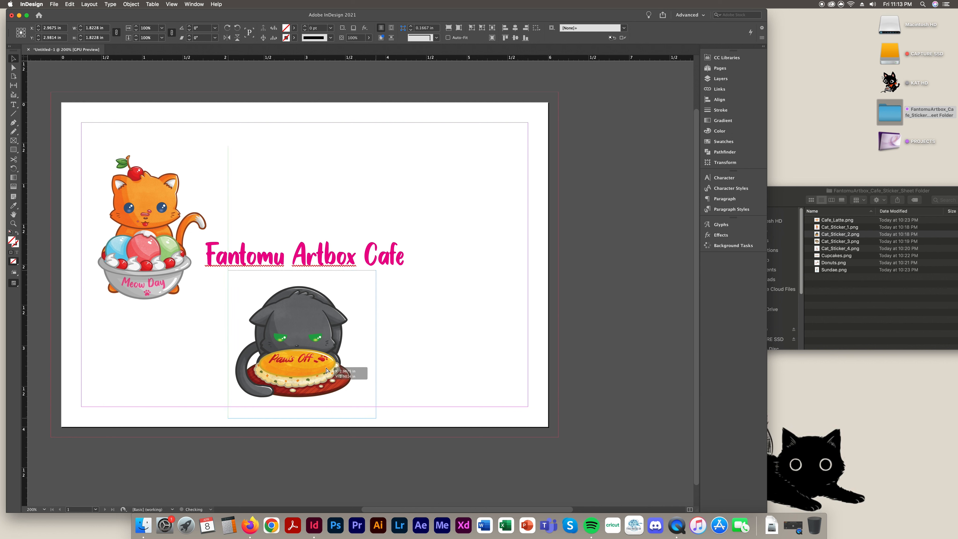
pyautogui.moveTo(331, 376); pyautogui.dragTo(332, 381)
pyautogui.moveTo(188, 294); pyautogui.dragTo(172, 302)
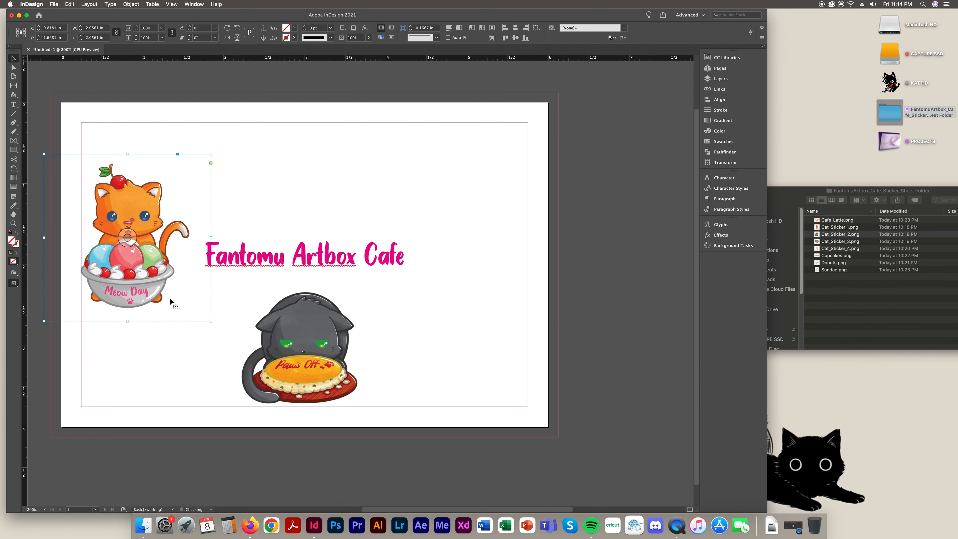
pyautogui.moveTo(210, 237); pyautogui.dragTo(217, 237)
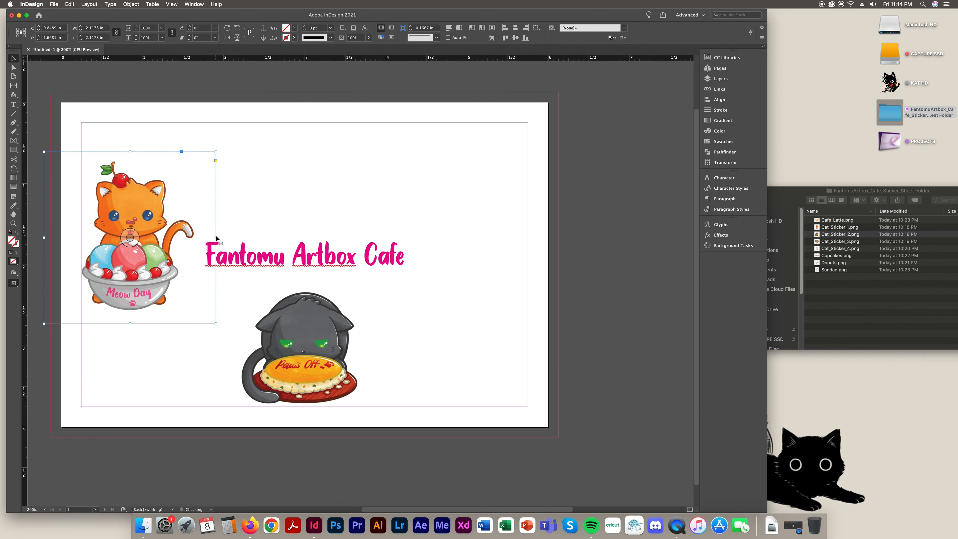
pyautogui.moveTo(163, 286); pyautogui.dragTo(165, 288)
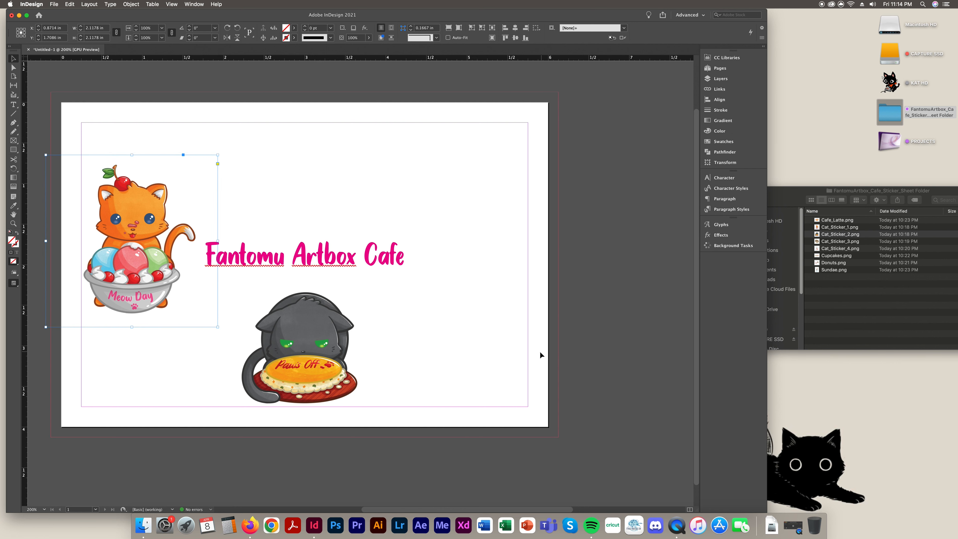
# Paste a copy of the orange cat sticker and move it right of the title
pyautogui.click(492, 314)
pyautogui.click(190, 295)
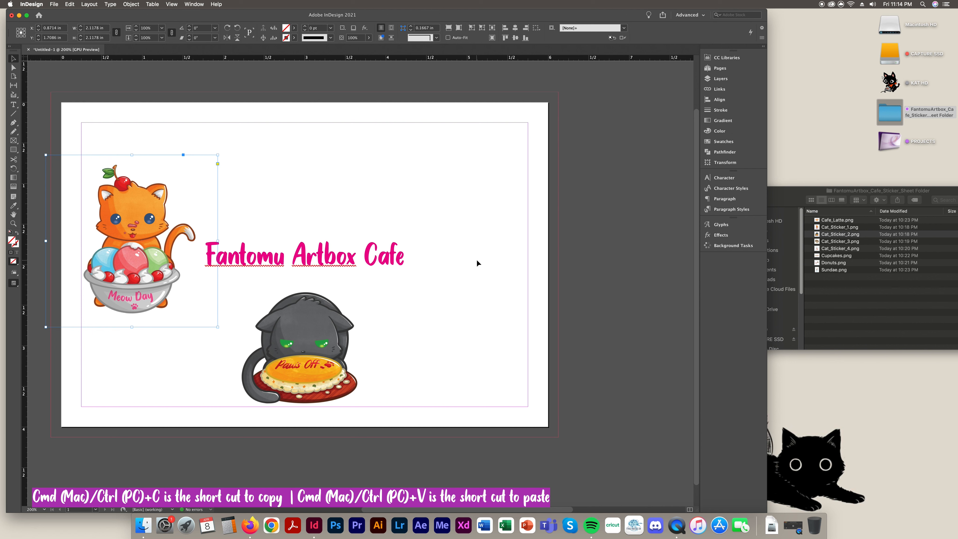
pyautogui.press('super+v')
pyautogui.moveTo(387, 322); pyautogui.dragTo(502, 295)
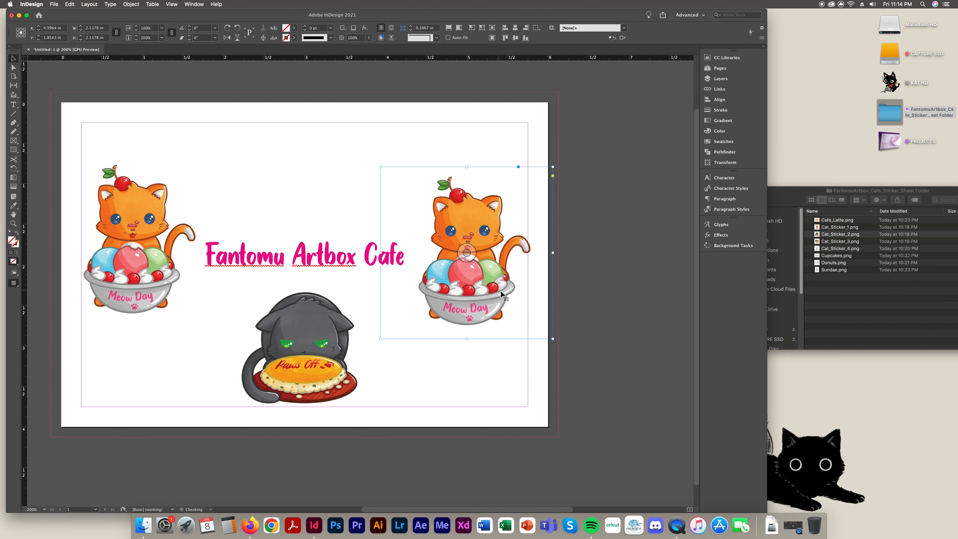
pyautogui.click(633, 294)
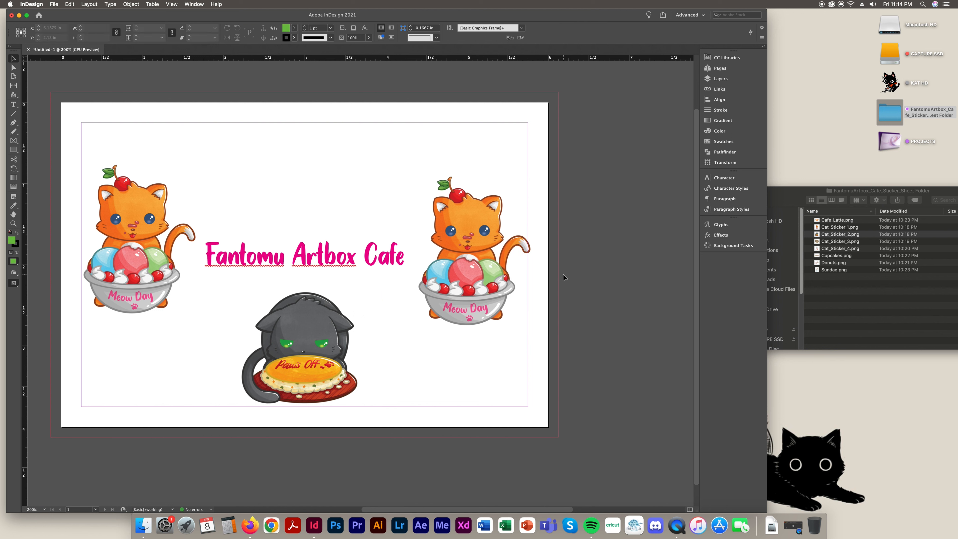
# Replace the copied orange cat's image with Cat_Sticker_3.png, the brown cat
pyautogui.click(868, 320)
pyautogui.click(840, 242)
pyautogui.moveTo(837, 243); pyautogui.dragTo(491, 245)
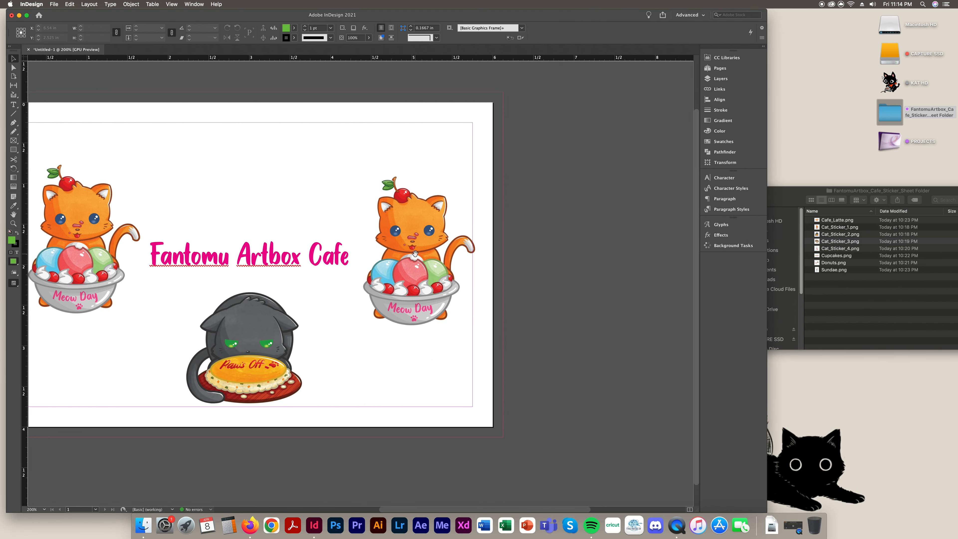
pyautogui.click(470, 307)
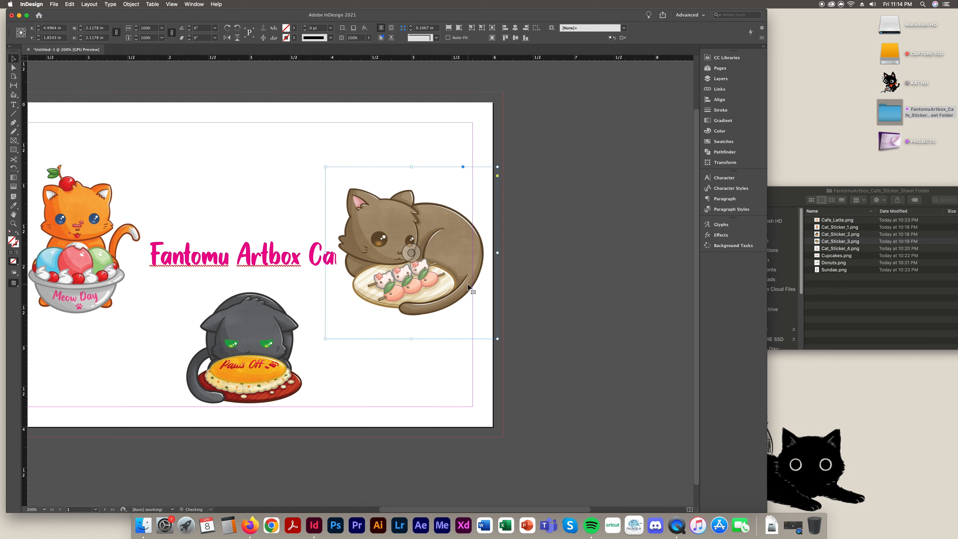
pyautogui.press('super+z')
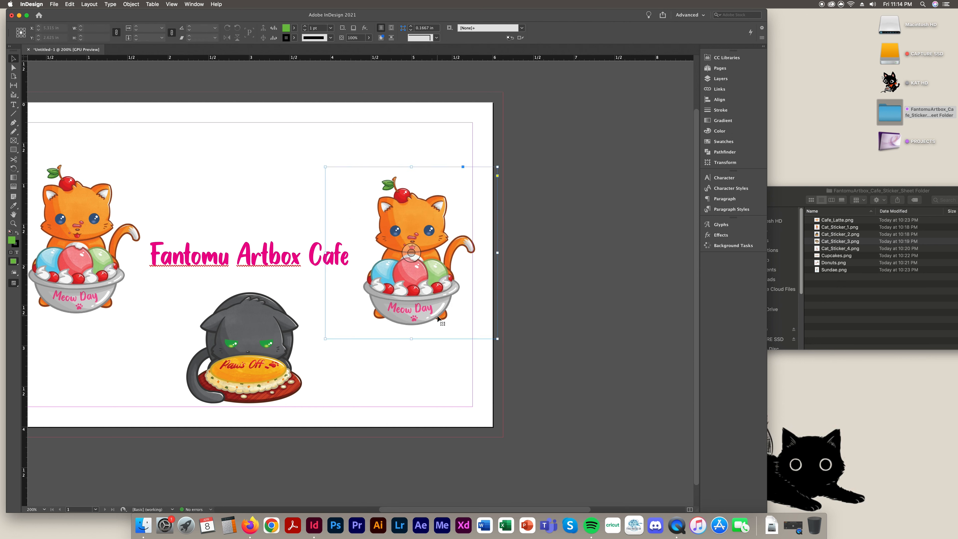
pyautogui.click(409, 207)
pyautogui.click(836, 243)
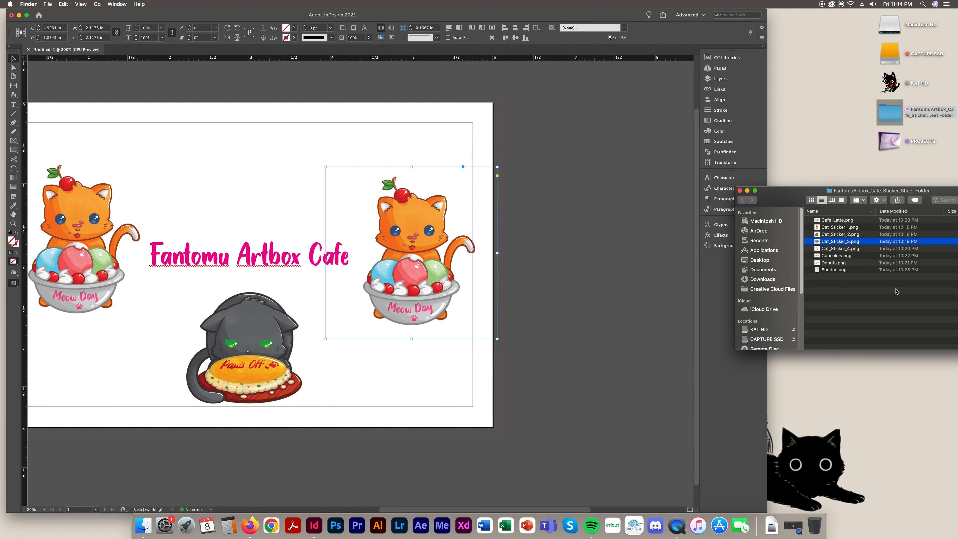
pyautogui.moveTo(837, 245); pyautogui.dragTo(487, 200)
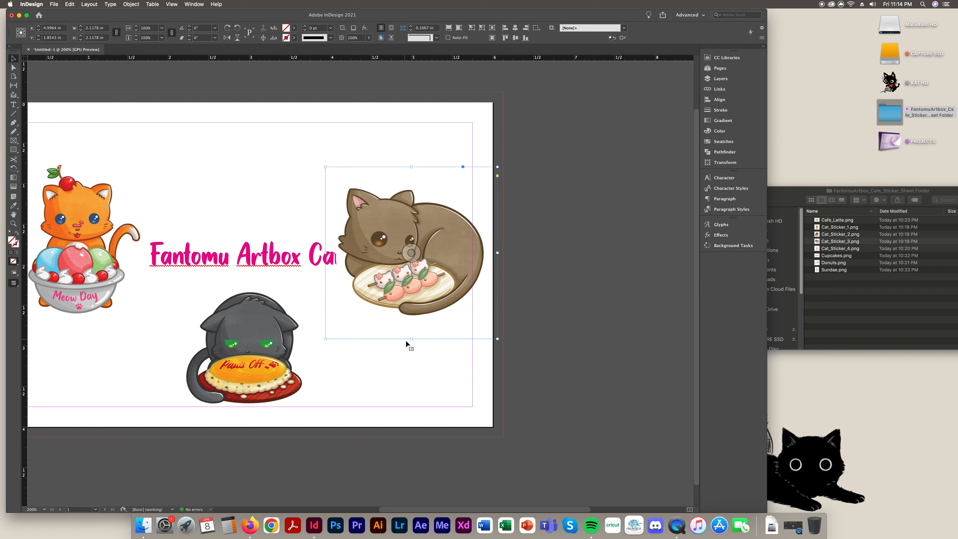
# Resize the brown cat to about 1.91 in and place it top-middle above the title
pyautogui.moveTo(410, 338); pyautogui.dragTo(421, 296)
pyautogui.moveTo(443, 255); pyautogui.dragTo(291, 199)
pyautogui.moveTo(258, 242); pyautogui.dragTo(257, 257)
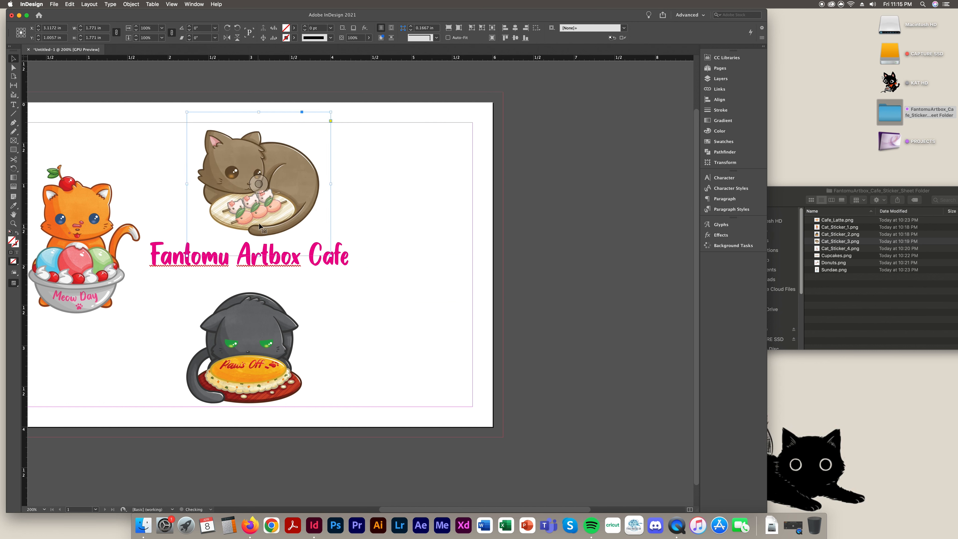
pyautogui.moveTo(259, 111); pyautogui.dragTo(259, 100)
pyautogui.moveTo(283, 169); pyautogui.dragTo(277, 170)
# Nudge the 'Fantomu Artbox Cafe' title slightly lower
pyautogui.click(350, 277)
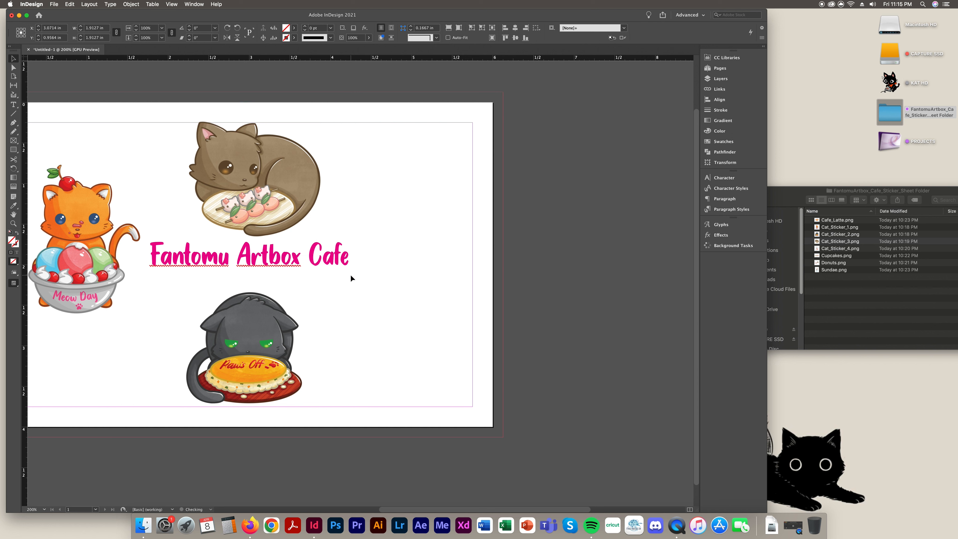
pyautogui.click(336, 265)
pyautogui.moveTo(335, 266); pyautogui.dragTo(336, 266)
pyautogui.click(424, 277)
# Shrink the brown cat sticker slightly and lower it a little
pyautogui.click(318, 214)
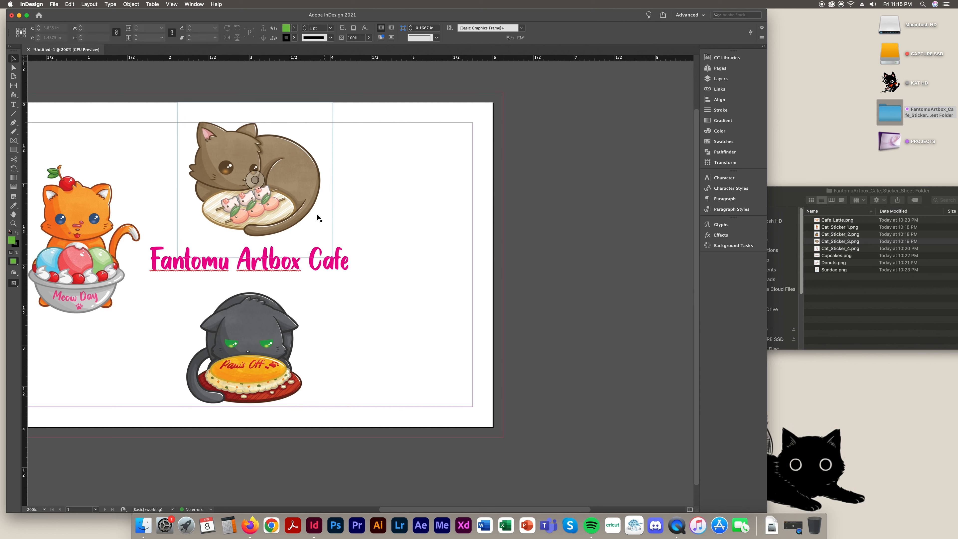
pyautogui.moveTo(255, 257); pyautogui.dragTo(256, 249)
pyautogui.moveTo(286, 195); pyautogui.dragTo(287, 199)
pyautogui.click(107, 263)
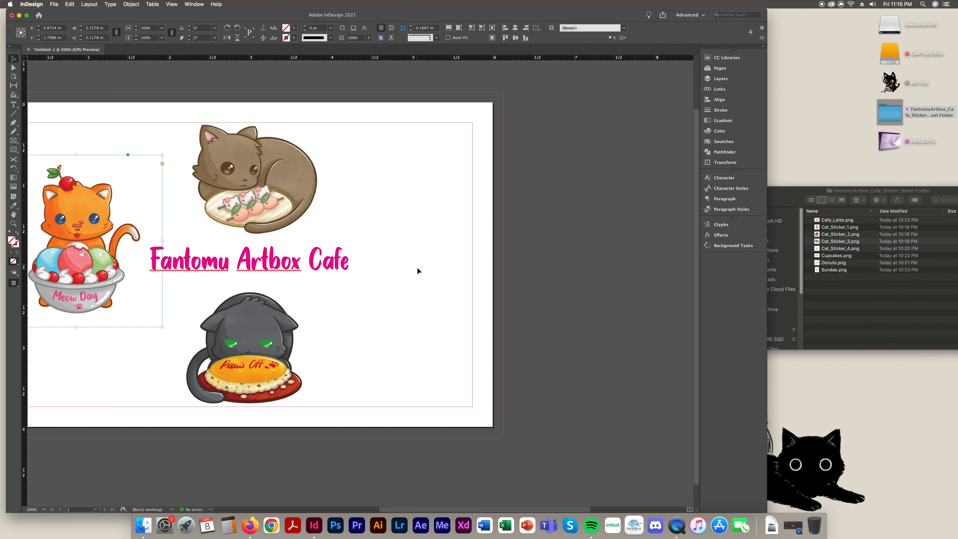
# Paste another orange cat copy and swap its image for Cat_Sticker_4.png, the white cat
pyautogui.press('super+v')
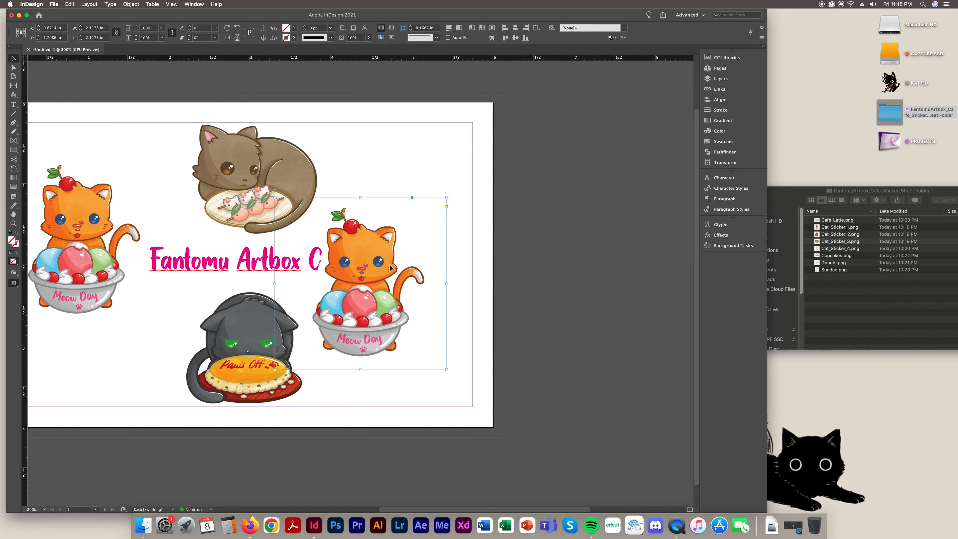
pyautogui.moveTo(393, 265); pyautogui.dragTo(428, 275)
pyautogui.click(951, 299)
pyautogui.click(840, 256)
pyautogui.moveTo(841, 249); pyautogui.dragTo(400, 278)
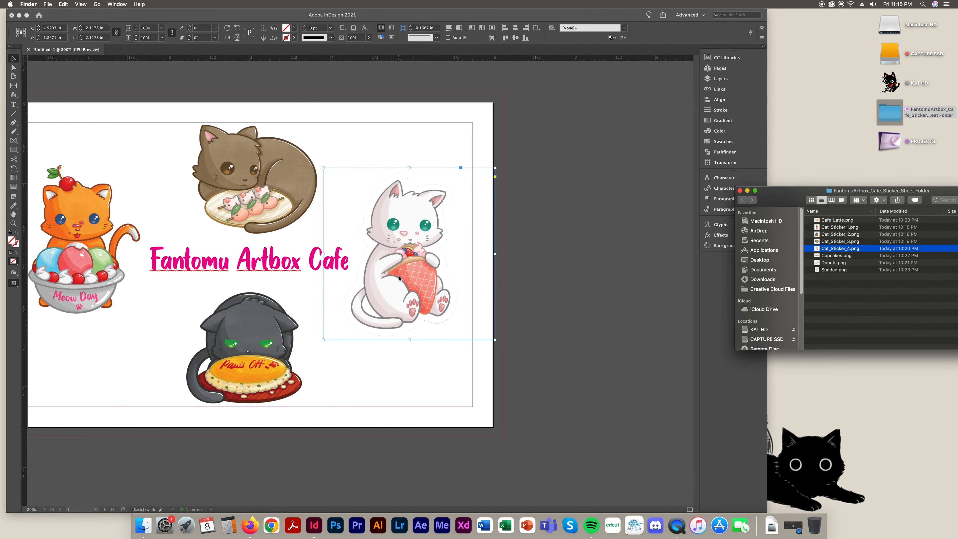
# Move the white cat to the page's left edge and the orange Meow Day cat to the right
pyautogui.click(604, 266)
pyautogui.moveTo(424, 16); pyautogui.dragTo(521, 16)
pyautogui.click(694, 286)
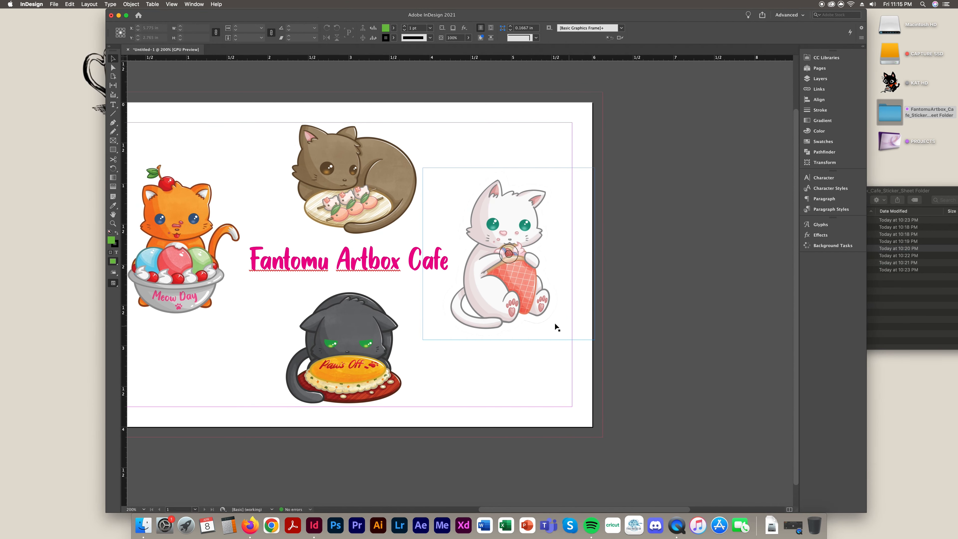
pyautogui.moveTo(203, 299); pyautogui.dragTo(736, 299)
pyautogui.moveTo(504, 312); pyautogui.dragTo(156, 313)
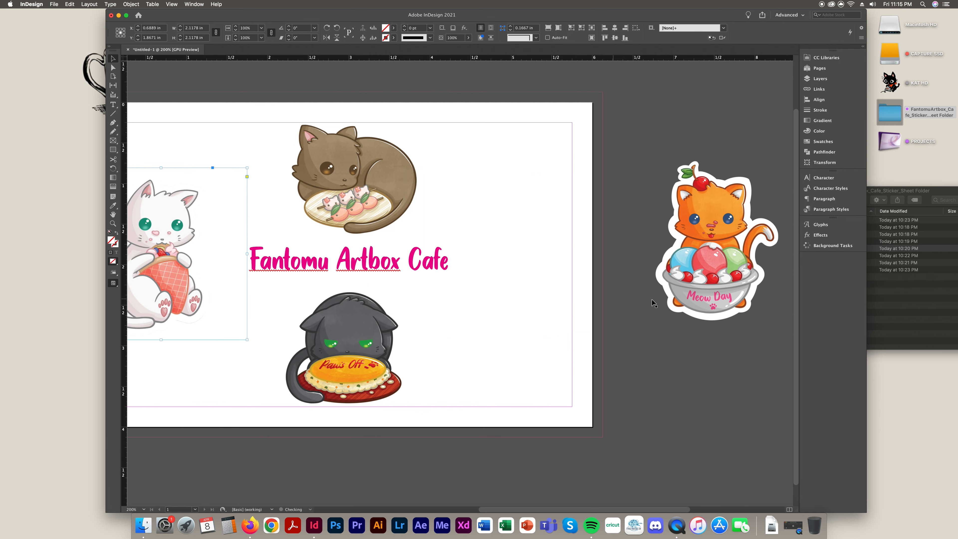
pyautogui.moveTo(743, 302); pyautogui.dragTo(550, 299)
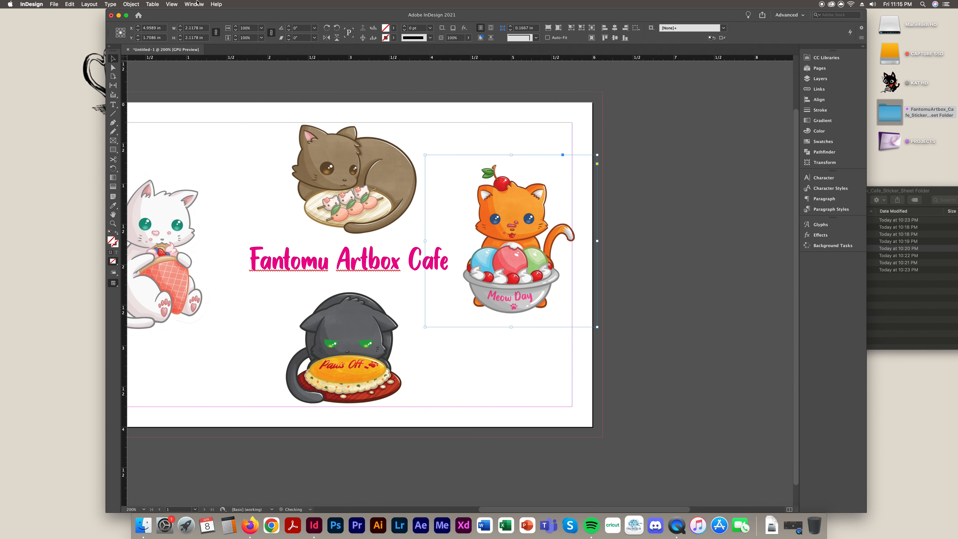
# Fine-tune the white cat against the left page edge and lower the orange cat slightly
pyautogui.click(126, 16)
pyautogui.click(691, 304)
pyautogui.click(173, 310)
pyautogui.moveTo(173, 309)
pyautogui.mouseDown()
pyautogui.moveTo(192, 308)
pyautogui.moveTo(182, 307)
pyautogui.mouseUp()
pyautogui.moveTo(522, 290); pyautogui.dragTo(509, 305)
pyautogui.click(518, 300)
pyautogui.click(695, 310)
pyautogui.click(658, 332)
pyautogui.click(726, 307)
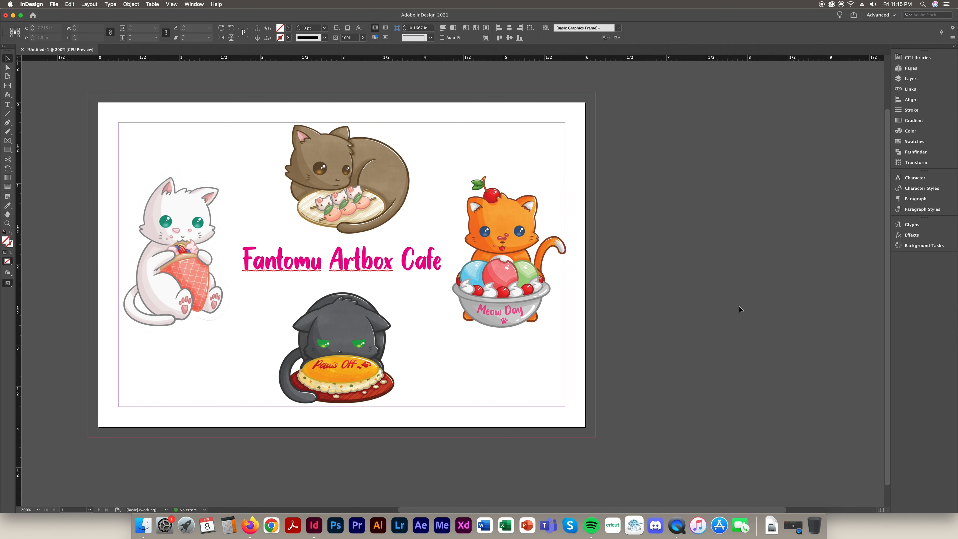
pyautogui.moveTo(207, 311); pyautogui.dragTo(198, 308)
pyautogui.click(592, 304)
pyautogui.click(691, 304)
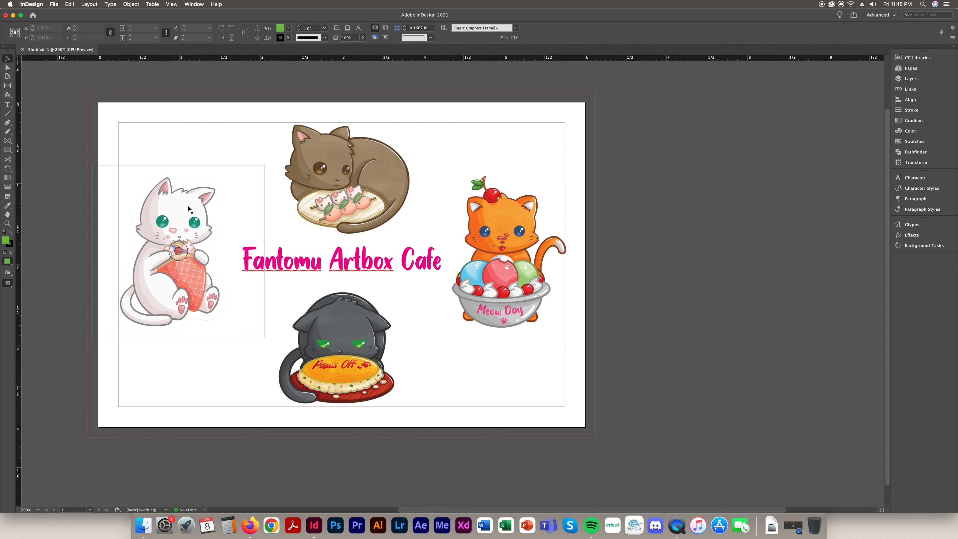
# Move the white cat left, then undo and redo that move
pyautogui.click(191, 210)
pyautogui.moveTo(191, 198); pyautogui.dragTo(163, 197)
pyautogui.press('super+z')
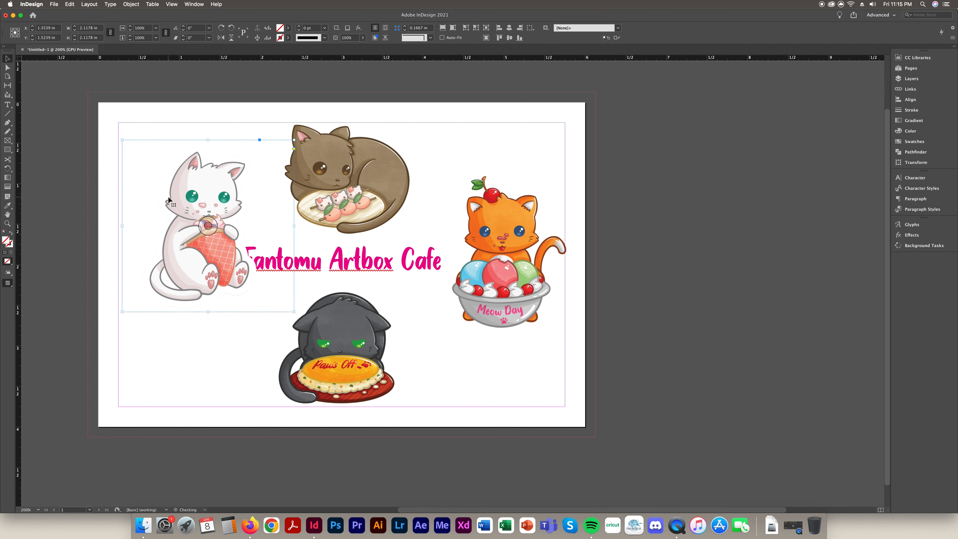
pyautogui.click(71, 4)
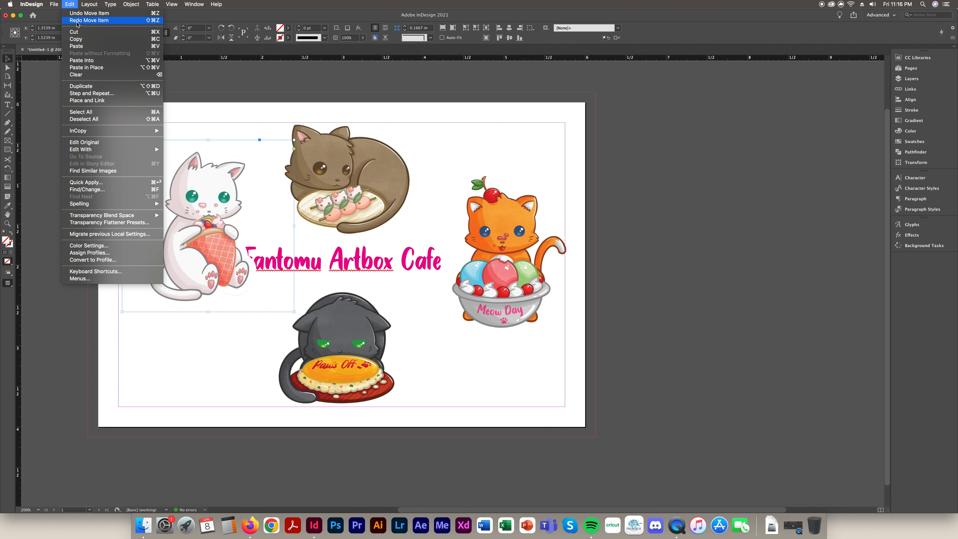
pyautogui.click(87, 22)
# Shift the white cat image within its frame so it shows fully, then centre the content
pyautogui.click(7, 68)
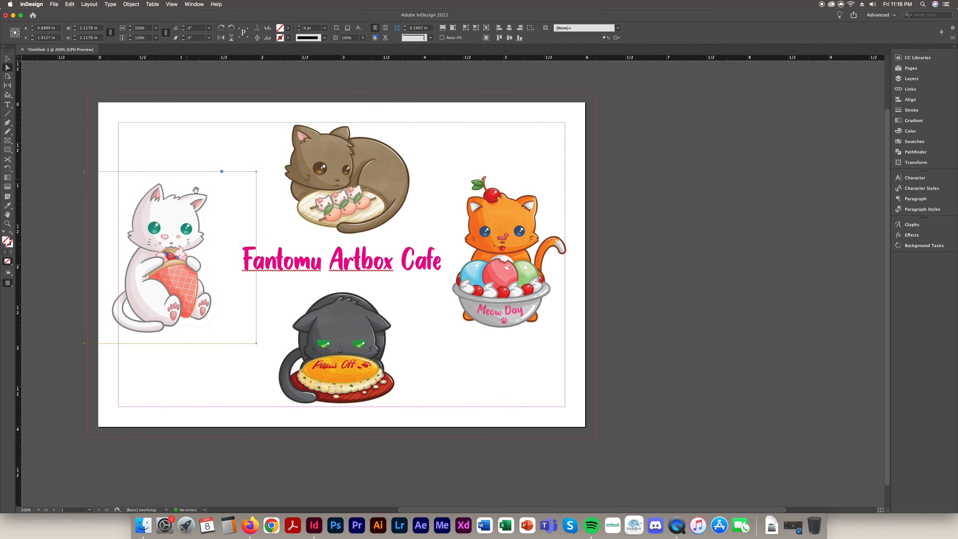
pyautogui.click(176, 230)
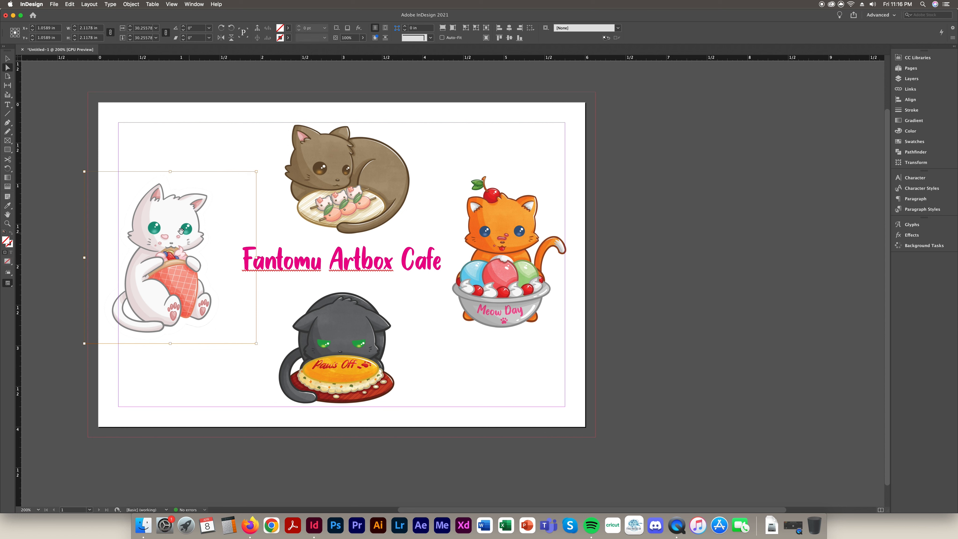
pyautogui.moveTo(153, 212); pyautogui.dragTo(129, 213)
pyautogui.moveTo(124, 282); pyautogui.dragTo(170, 291)
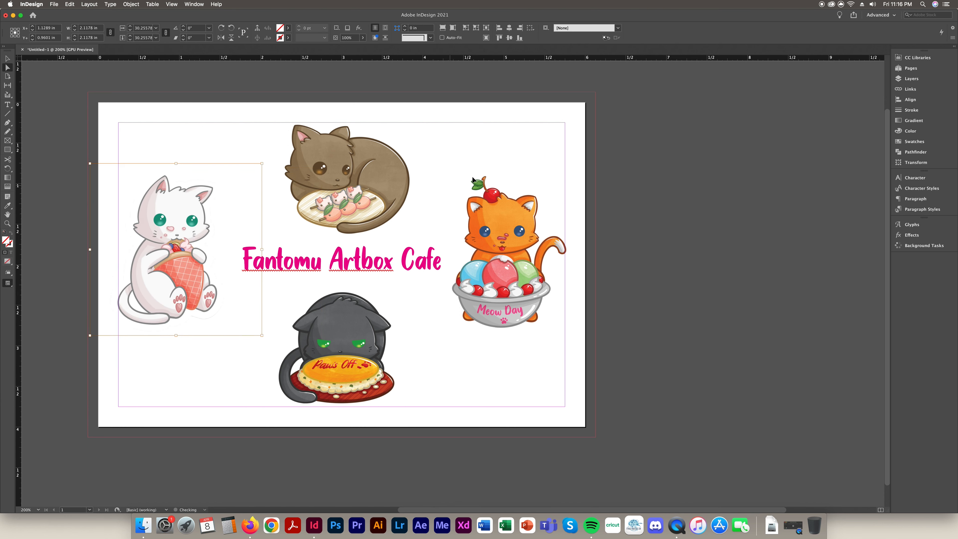
pyautogui.click(7, 59)
pyautogui.click(229, 207)
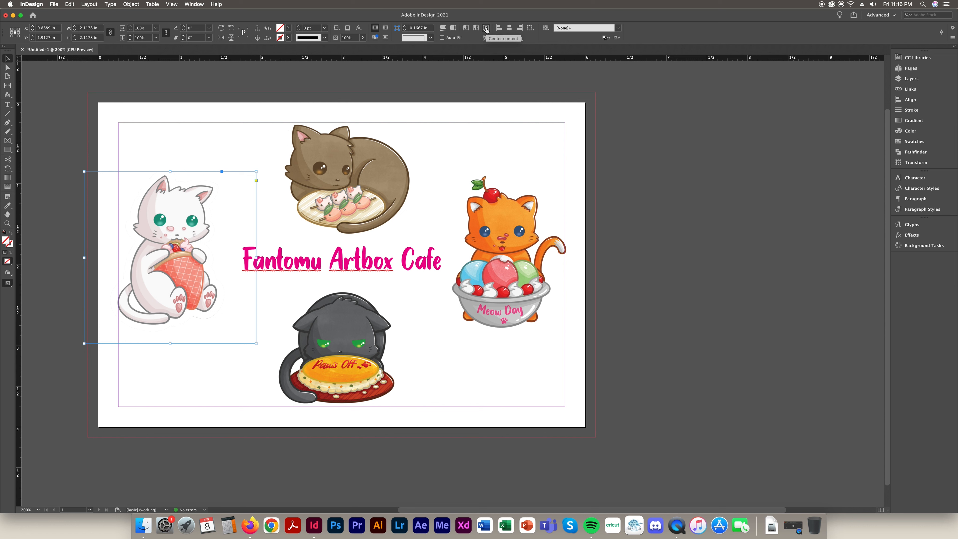
pyautogui.click(487, 30)
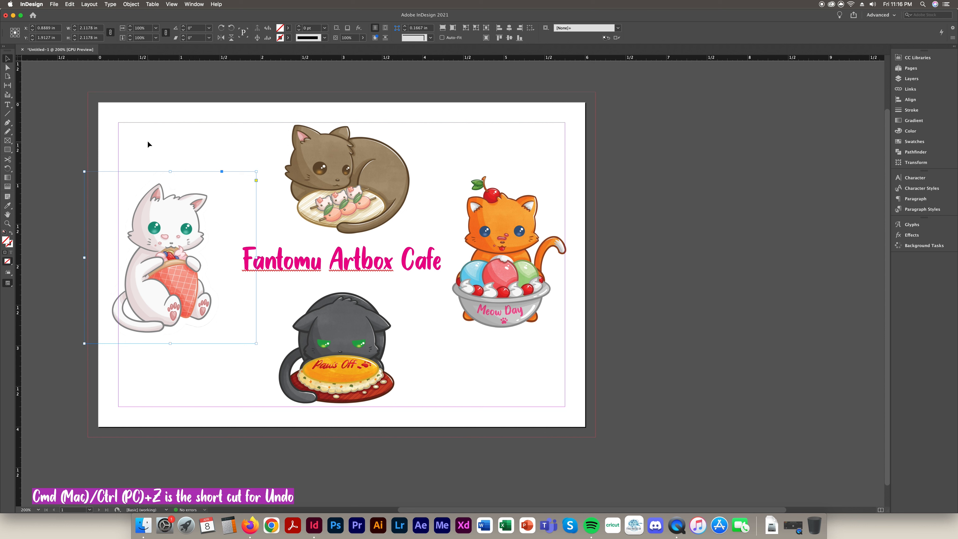
# Nudge the white cat frame right and trim its bottom edge, revealing the sticker folder
pyautogui.moveTo(187, 302); pyautogui.dragTo(195, 301)
pyautogui.click(662, 355)
pyautogui.click(186, 334)
pyautogui.moveTo(180, 343); pyautogui.dragTo(180, 339)
pyautogui.click(641, 372)
pyautogui.moveTo(718, 14); pyautogui.dragTo(633, 14)
# Place Cupcakes.png on the page and scale it down to roughly a third
pyautogui.click(857, 246)
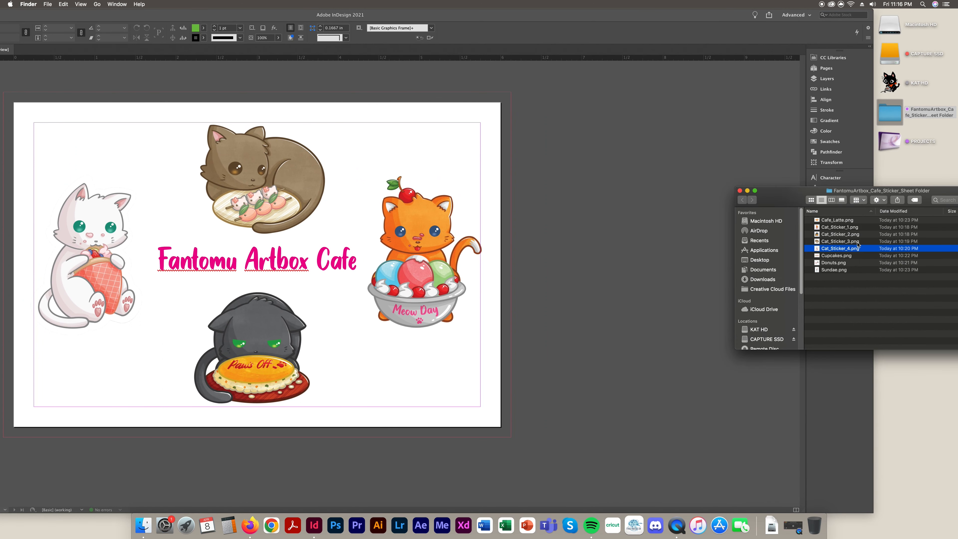
pyautogui.click(838, 258)
pyautogui.moveTo(783, 222); pyautogui.dragTo(586, 135)
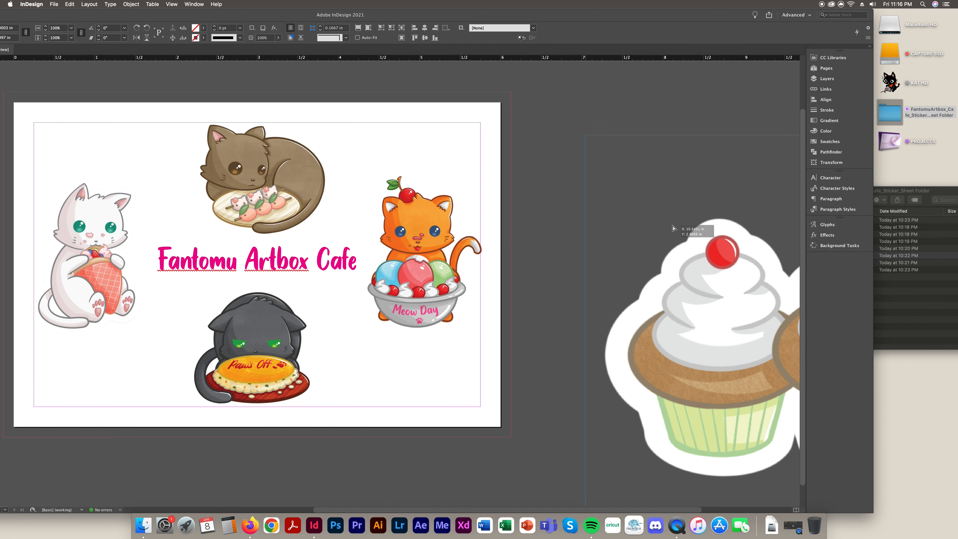
pyautogui.moveTo(700, 229); pyautogui.dragTo(314, 179)
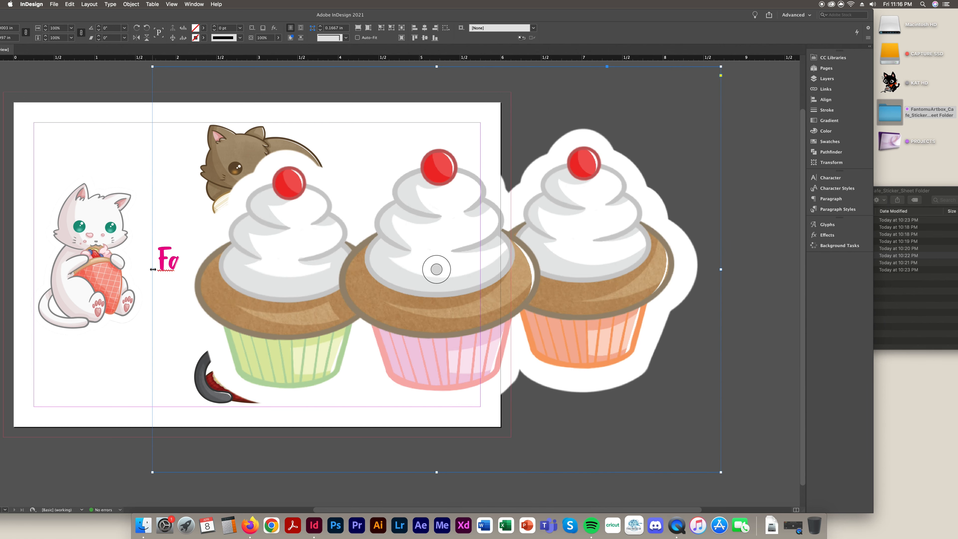
pyautogui.moveTo(186, 12); pyautogui.dragTo(311, 11)
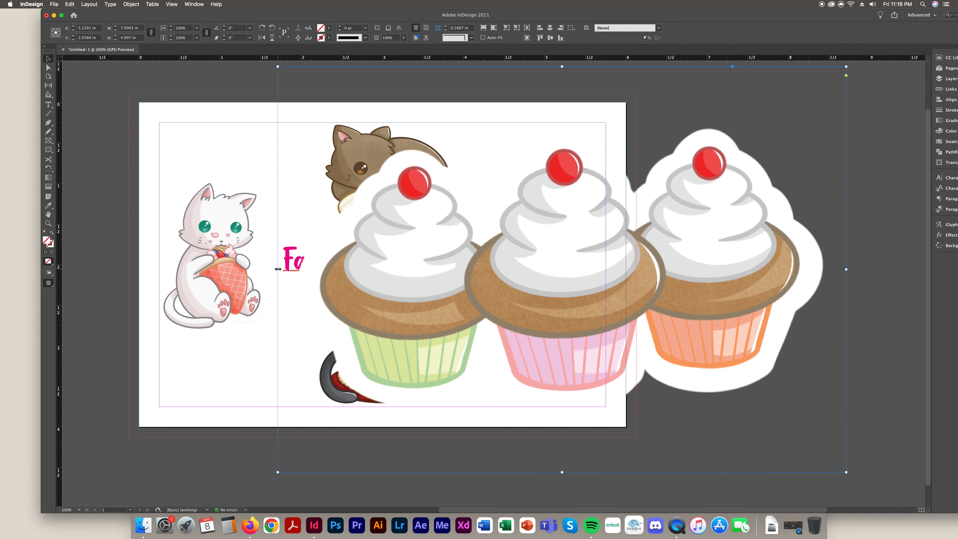
pyautogui.moveTo(279, 269); pyautogui.dragTo(664, 243)
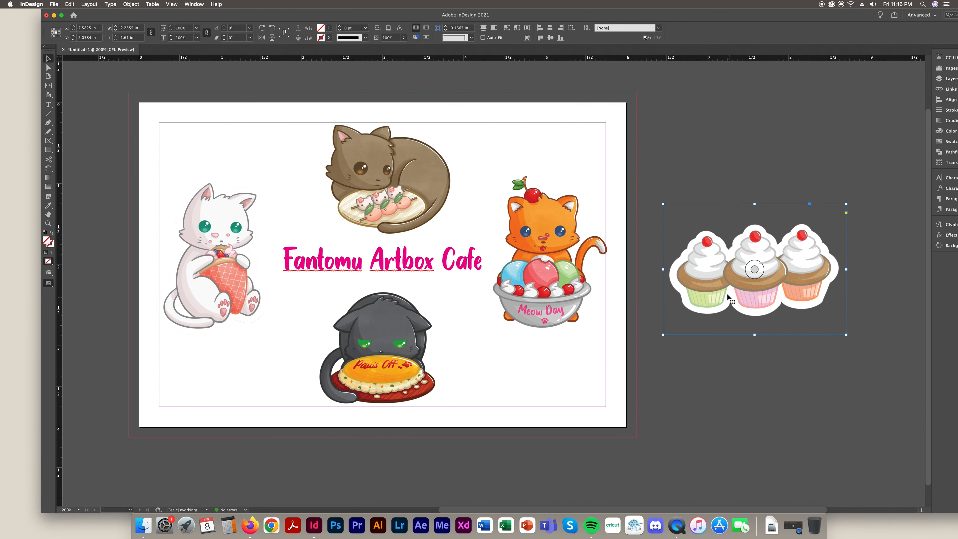
pyautogui.moveTo(664, 269); pyautogui.dragTo(724, 269)
pyautogui.moveTo(813, 284); pyautogui.dragTo(274, 166)
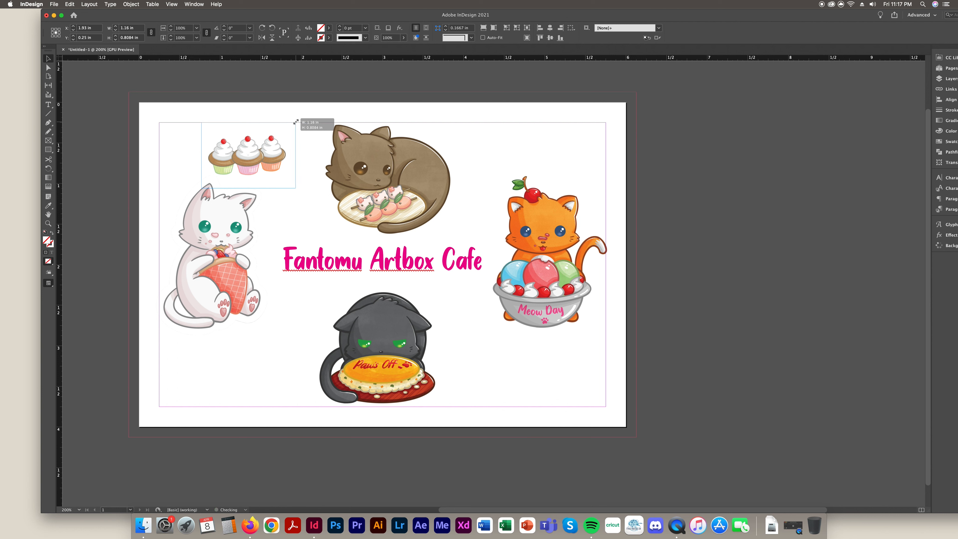
# Try tilting and 90° rotations on the cupcakes, then return them upright
pyautogui.moveTo(299, 121); pyautogui.dragTo(301, 124)
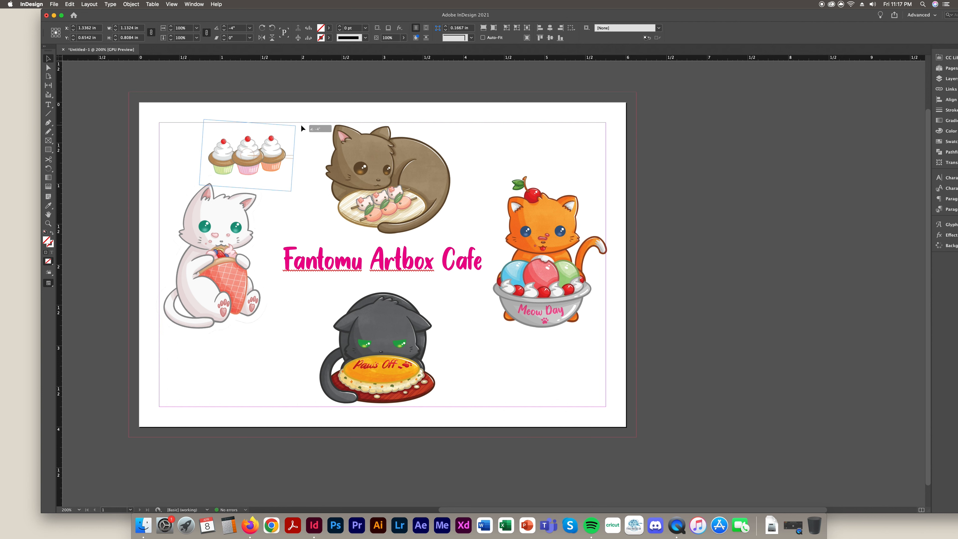
pyautogui.press('super+z')
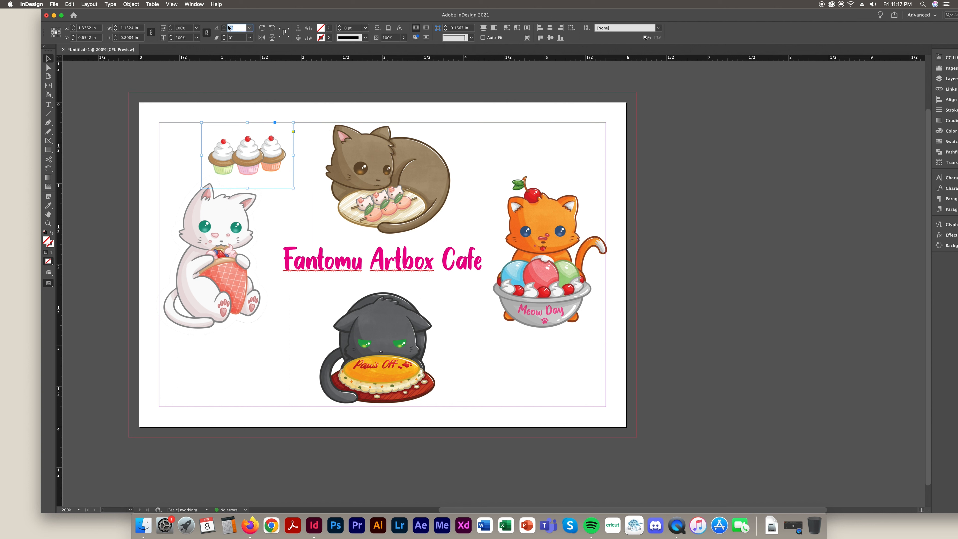
pyautogui.click(262, 29)
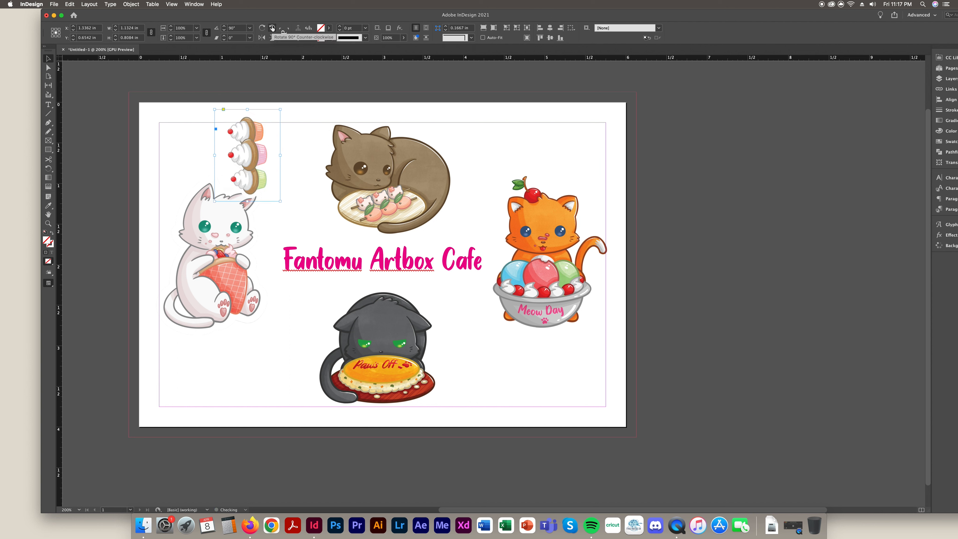
pyautogui.click(263, 30)
pyautogui.click(263, 29)
pyautogui.click(263, 30)
pyautogui.click(263, 29)
pyautogui.press('super+z')
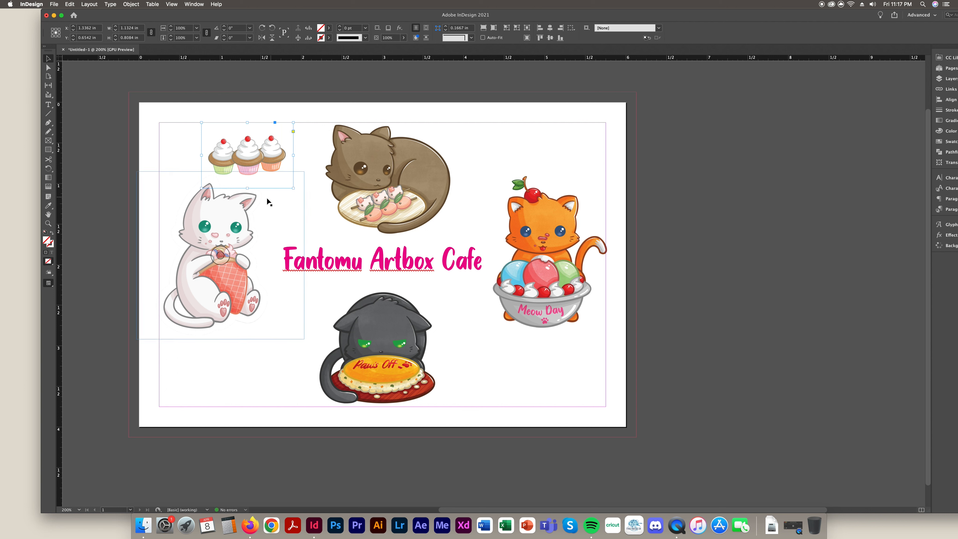
# Position the cupcakes in the top-left beside the brown cat, keeping the frame uncropped
pyautogui.moveTo(282, 156); pyautogui.dragTo(275, 146)
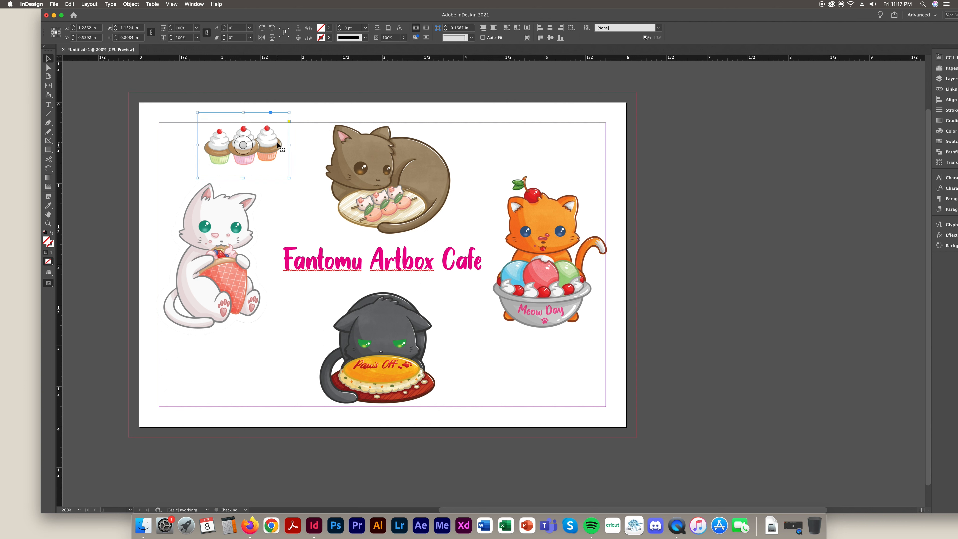
pyautogui.moveTo(240, 113); pyautogui.dragTo(239, 120)
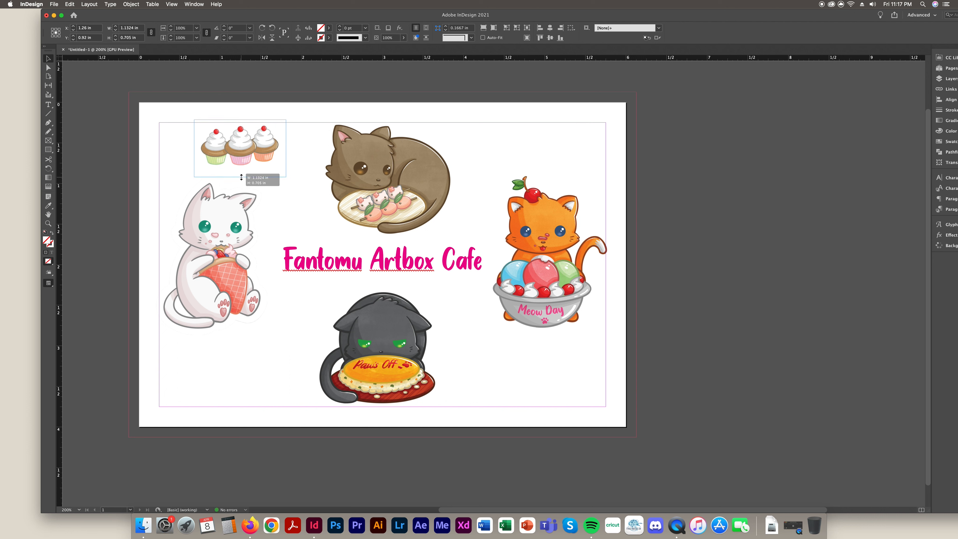
pyautogui.press('super+z')
pyautogui.click(769, 233)
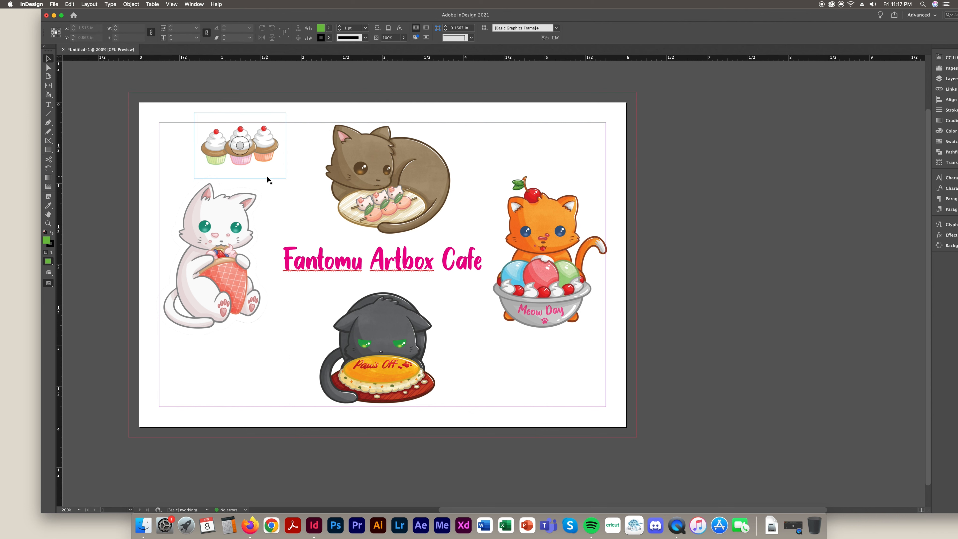
pyautogui.moveTo(267, 165); pyautogui.dragTo(280, 172)
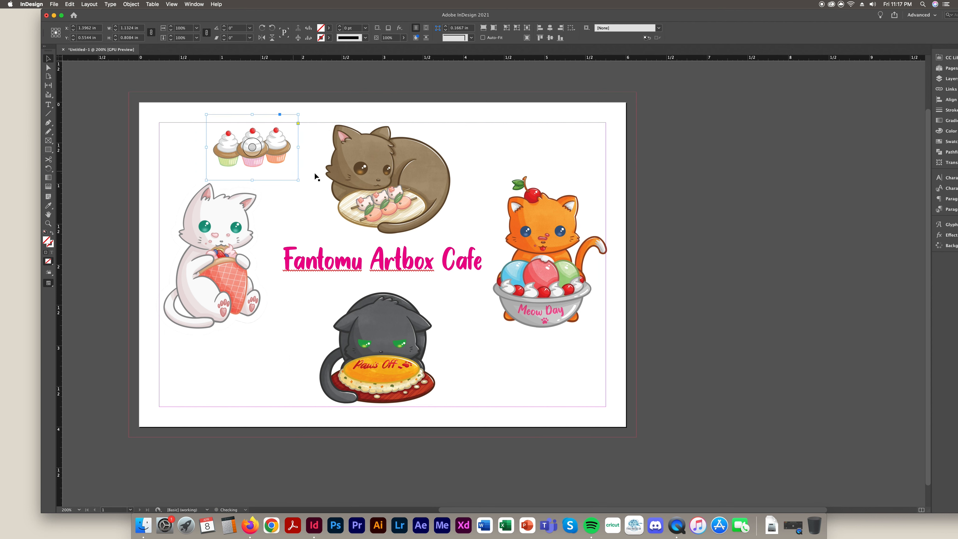
pyautogui.click(795, 233)
pyautogui.doubleClick(722, 11)
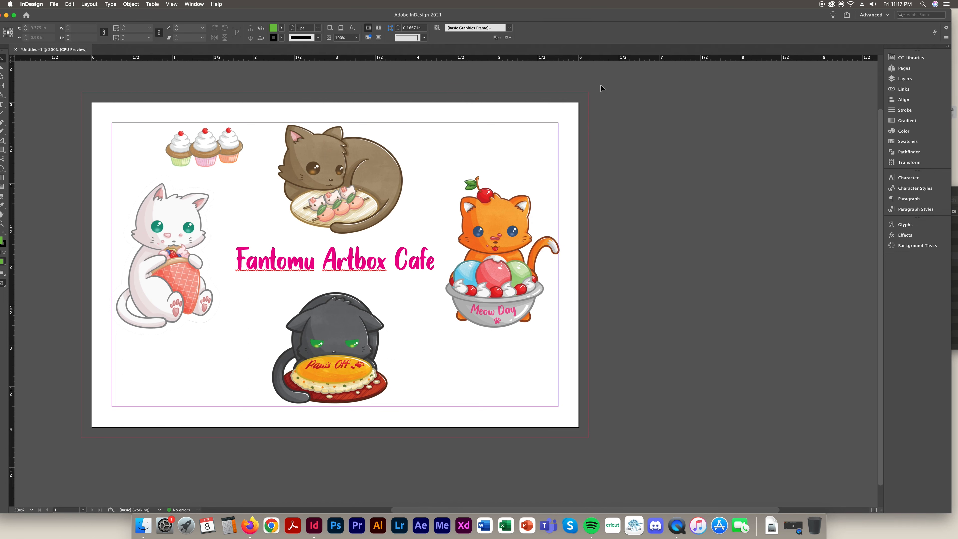
pyautogui.doubleClick(523, 15)
pyautogui.click(260, 155)
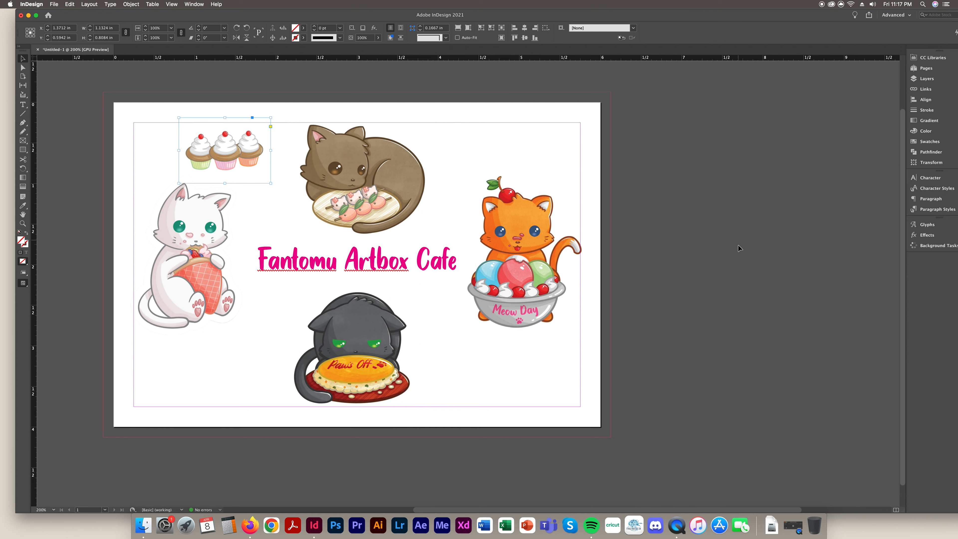
pyautogui.doubleClick(728, 14)
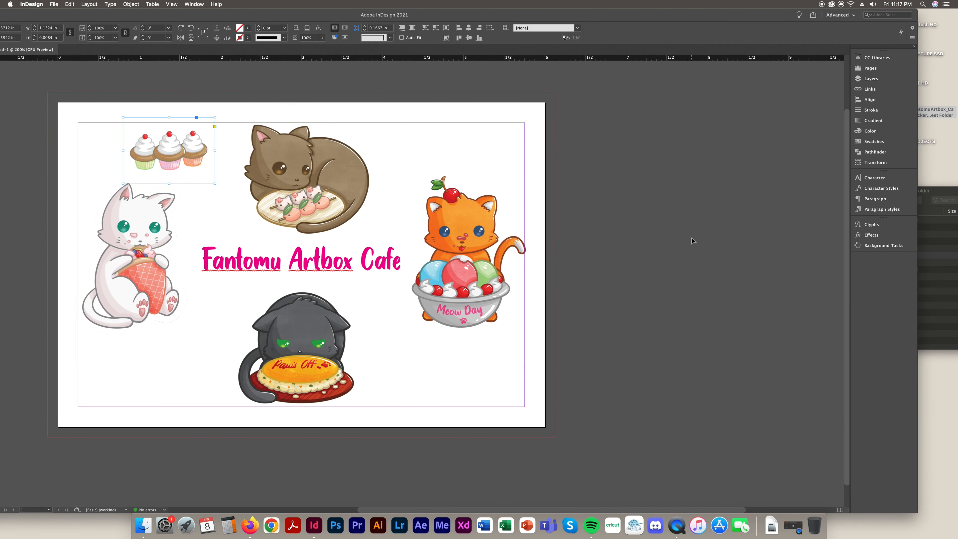
# Place Donut.png, shrink it proportionally, and put it at the page's top right
pyautogui.click(931, 322)
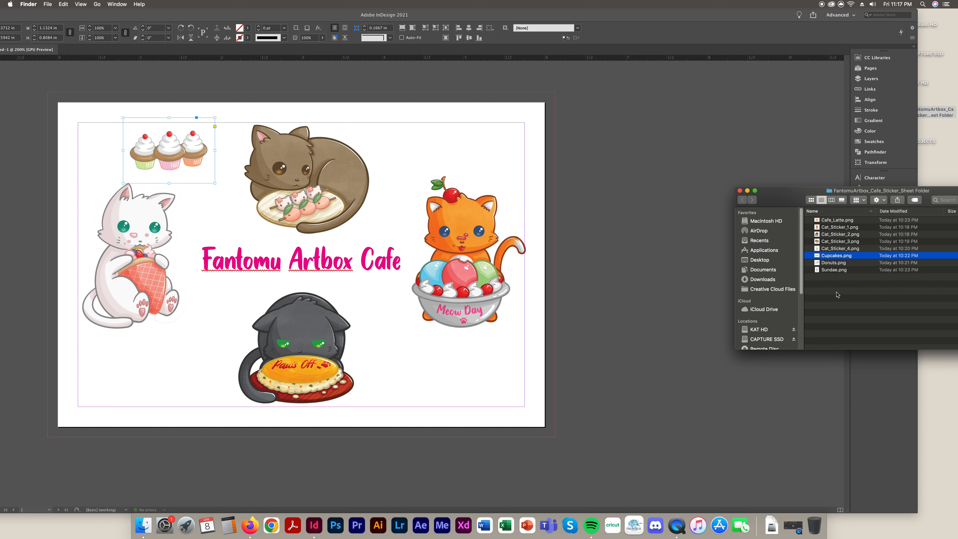
pyautogui.click(843, 263)
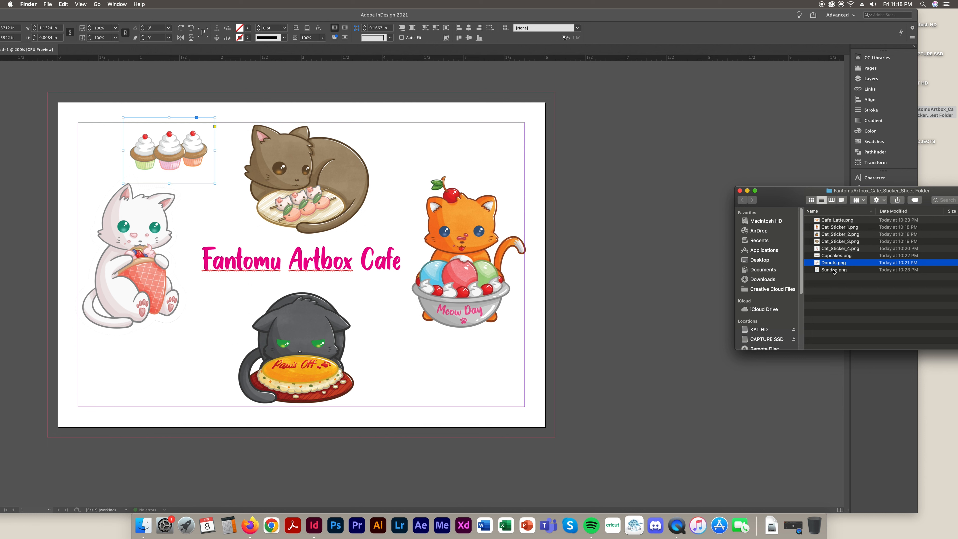
pyautogui.moveTo(835, 263); pyautogui.dragTo(600, 126)
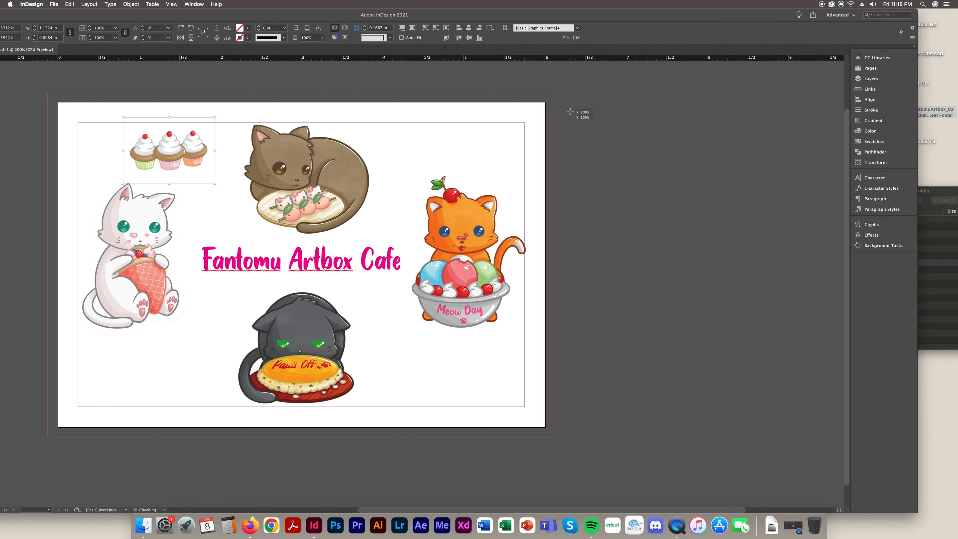
pyautogui.moveTo(796, 243); pyautogui.dragTo(554, 172)
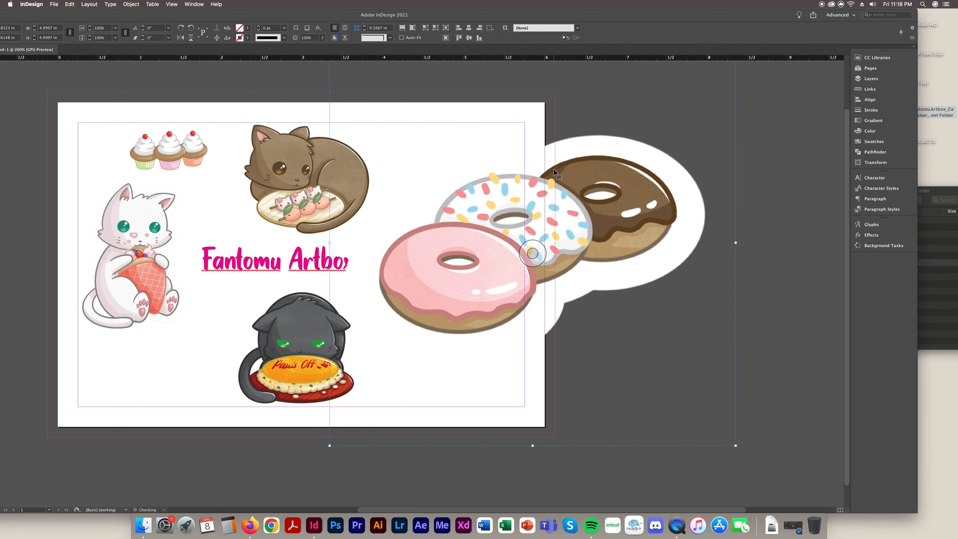
pyautogui.moveTo(329, 243); pyautogui.dragTo(638, 227)
pyautogui.moveTo(717, 248); pyautogui.dragTo(441, 156)
# Nudge the doughnuts up, tilt them slightly, and fine-tune their position
pyautogui.moveTo(440, 204); pyautogui.dragTo(443, 190)
pyautogui.press('super+z')
pyautogui.moveTo(475, 146); pyautogui.dragTo(483, 137)
pyautogui.moveTo(500, 95); pyautogui.dragTo(507, 102)
pyautogui.moveTo(480, 153)
pyautogui.mouseDown()
pyautogui.moveTo(485, 158)
pyautogui.moveTo(469, 154)
pyautogui.mouseUp()
pyautogui.click(681, 200)
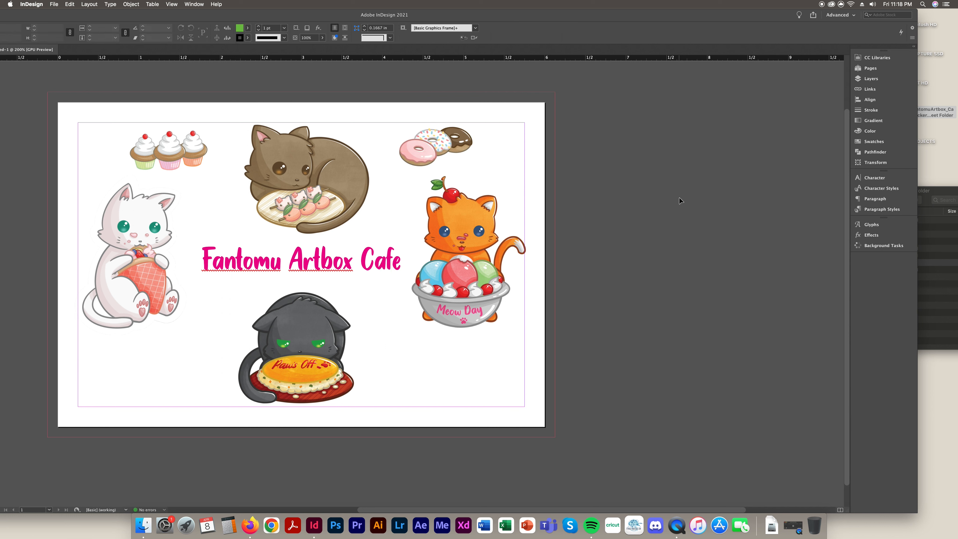
# Place Sundae.png, shrink it to about 30%, and extend its frame from the top
pyautogui.click(951, 306)
pyautogui.moveTo(822, 298); pyautogui.dragTo(622, 302)
pyautogui.click(623, 302)
pyautogui.moveTo(506, 316); pyautogui.dragTo(439, 390)
pyautogui.moveTo(435, 335); pyautogui.dragTo(436, 319)
pyautogui.moveTo(438, 360); pyautogui.dragTo(410, 361)
pyautogui.press('super+z')
pyautogui.click(530, 366)
# Move the sundae frame below the white cat beside the black cat, undoing an image shift
pyautogui.moveTo(457, 397); pyautogui.dragTo(193, 394)
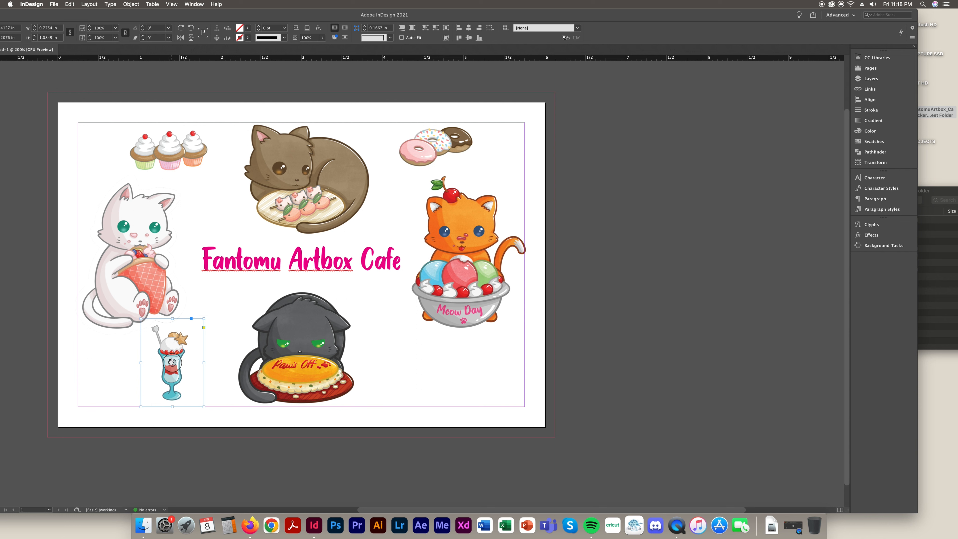
pyautogui.click(173, 363)
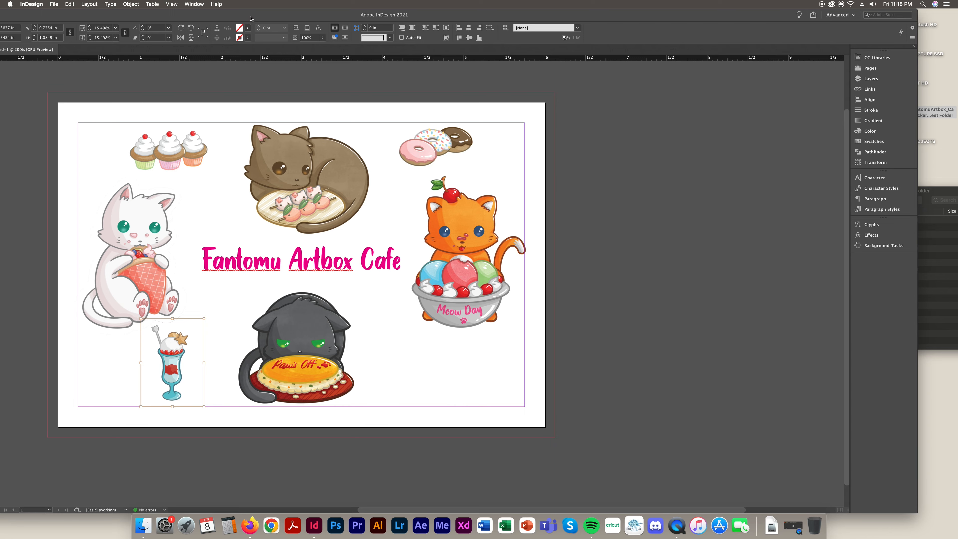
pyautogui.moveTo(251, 14); pyautogui.dragTo(413, 2)
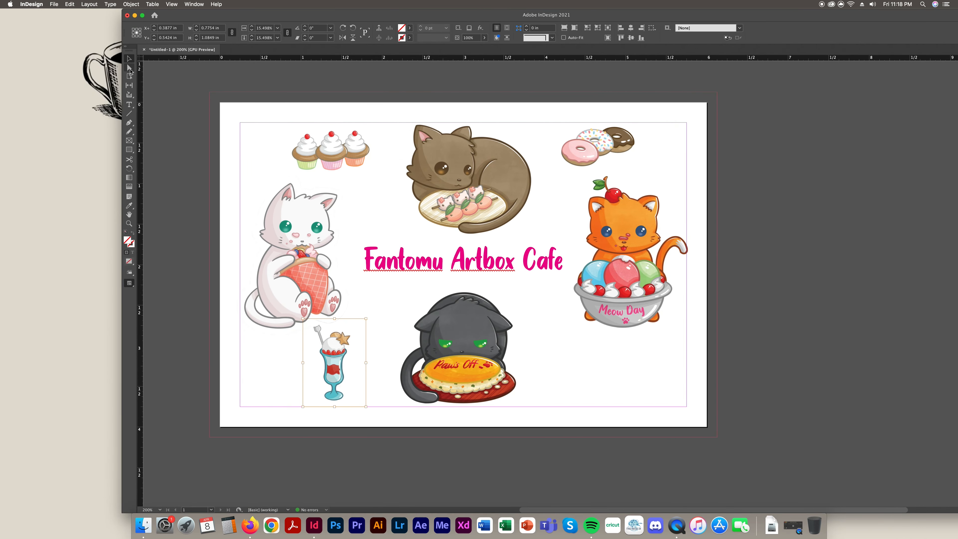
pyautogui.click(129, 68)
pyautogui.click(339, 368)
pyautogui.moveTo(340, 368); pyautogui.dragTo(333, 368)
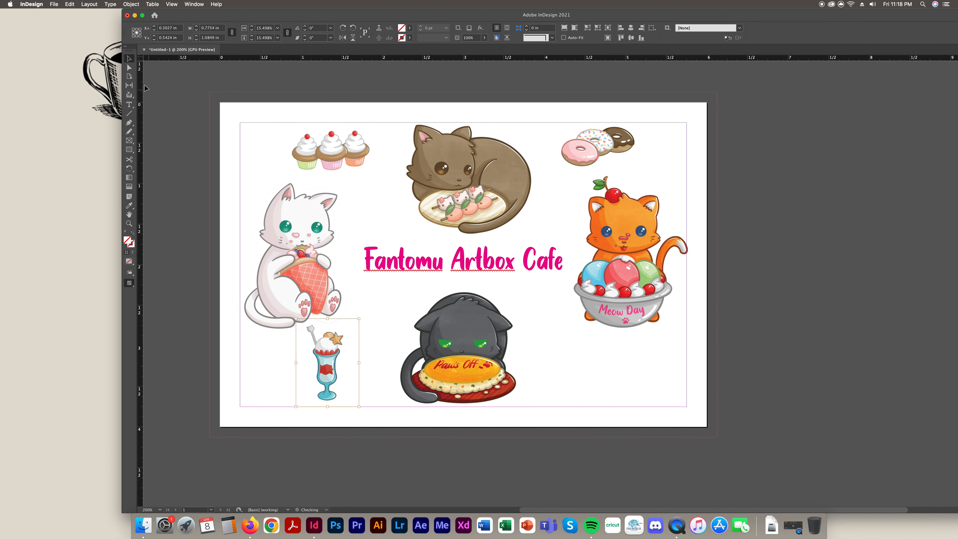
pyautogui.press('super+z')
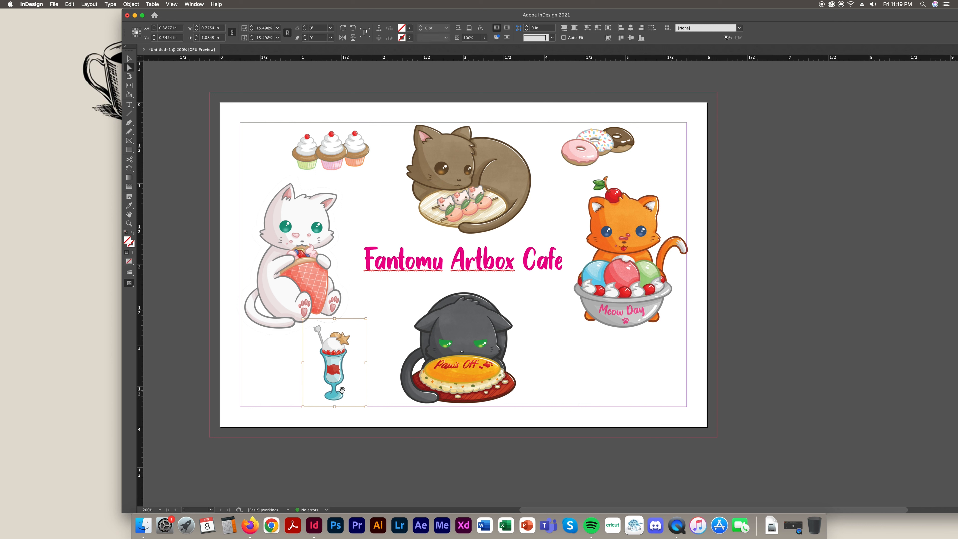
pyautogui.click(388, 357)
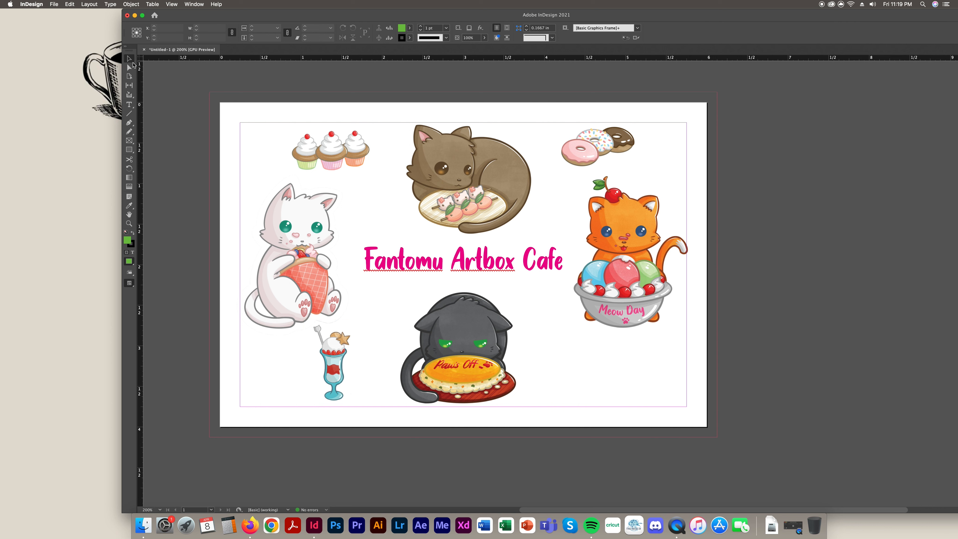
pyautogui.moveTo(346, 355); pyautogui.dragTo(373, 356)
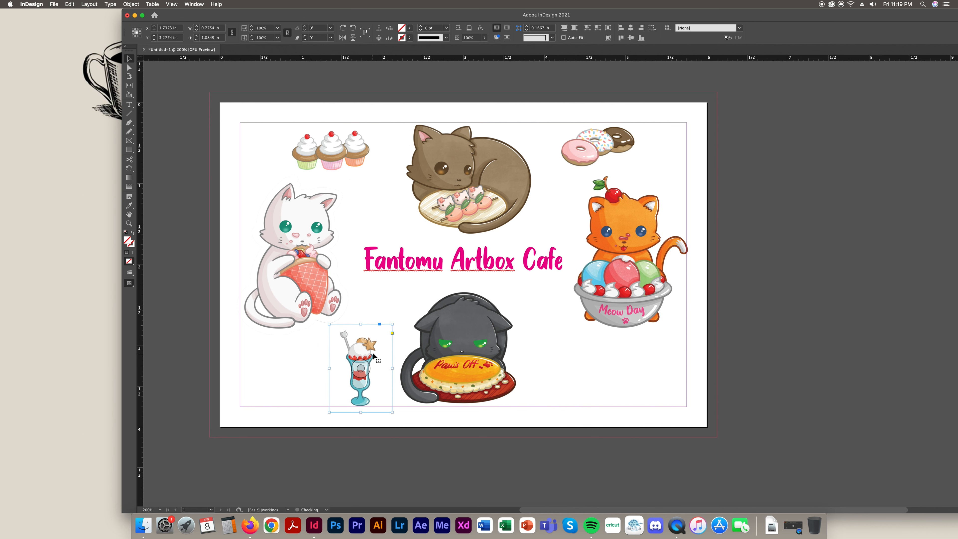
pyautogui.click(643, 364)
# Place Cafe_Latte.png from the sticker folder onto the page
pyautogui.doubleClick(517, 15)
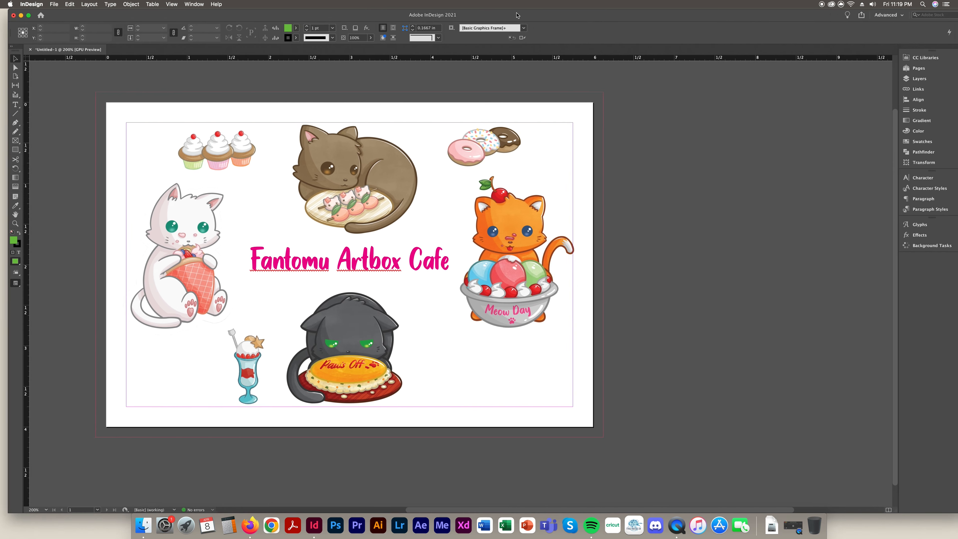
pyautogui.moveTo(517, 15); pyautogui.dragTo(449, 6)
pyautogui.click(953, 298)
pyautogui.click(836, 248)
pyautogui.click(836, 270)
pyautogui.click(832, 256)
pyautogui.moveTo(836, 220); pyautogui.dragTo(591, 198)
pyautogui.moveTo(779, 196); pyautogui.dragTo(484, 143)
# Shrink the coffee cup, set it under the orange cat's bowl, and flip it horizontally
pyautogui.moveTo(587, 145); pyautogui.dragTo(421, 380)
pyautogui.moveTo(439, 411); pyautogui.dragTo(440, 376)
pyautogui.moveTo(420, 345); pyautogui.dragTo(420, 358)
pyautogui.moveTo(445, 396); pyautogui.dragTo(424, 396)
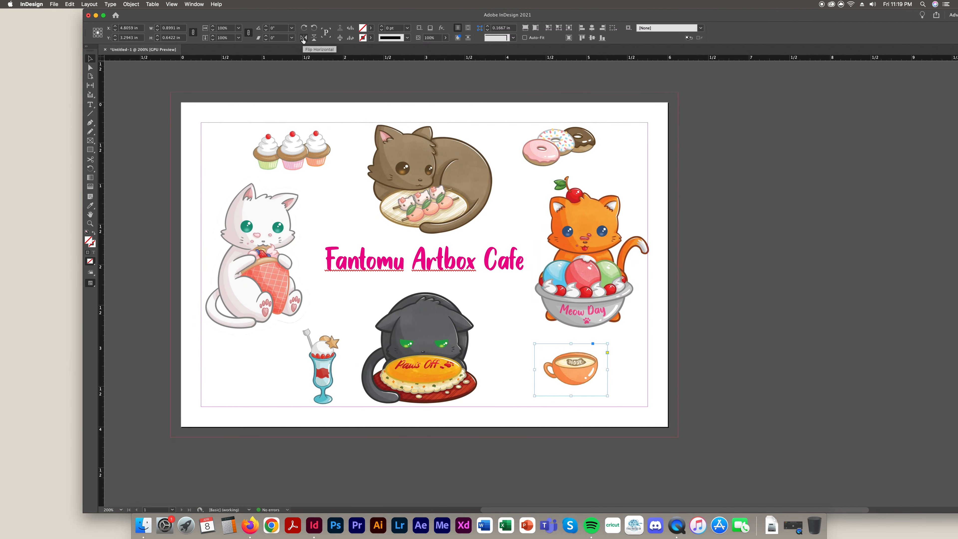
pyautogui.click(303, 38)
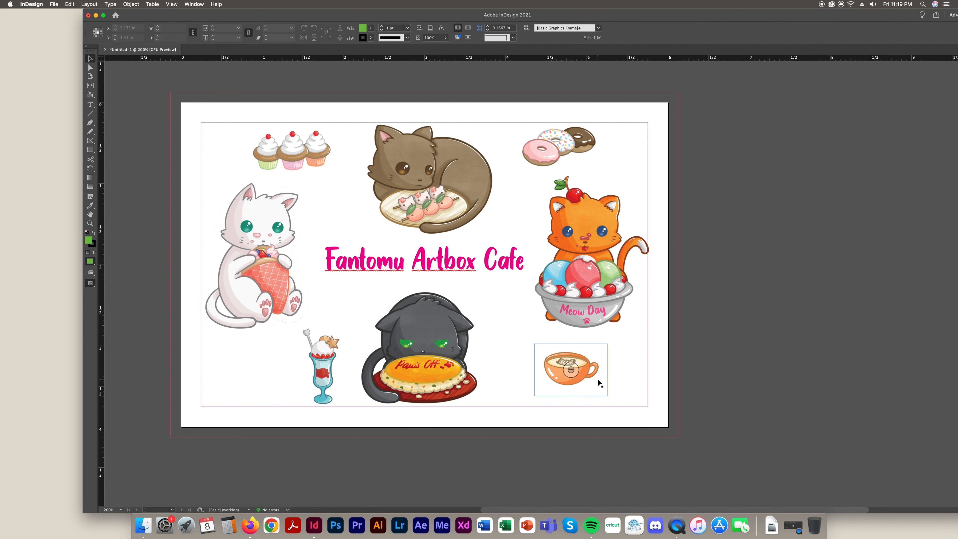
pyautogui.moveTo(610, 342); pyautogui.dragTo(607, 338)
# Nudge the coffee cup down and enlarge the sundae proportionally
pyautogui.moveTo(585, 384); pyautogui.dragTo(588, 393)
pyautogui.click(717, 387)
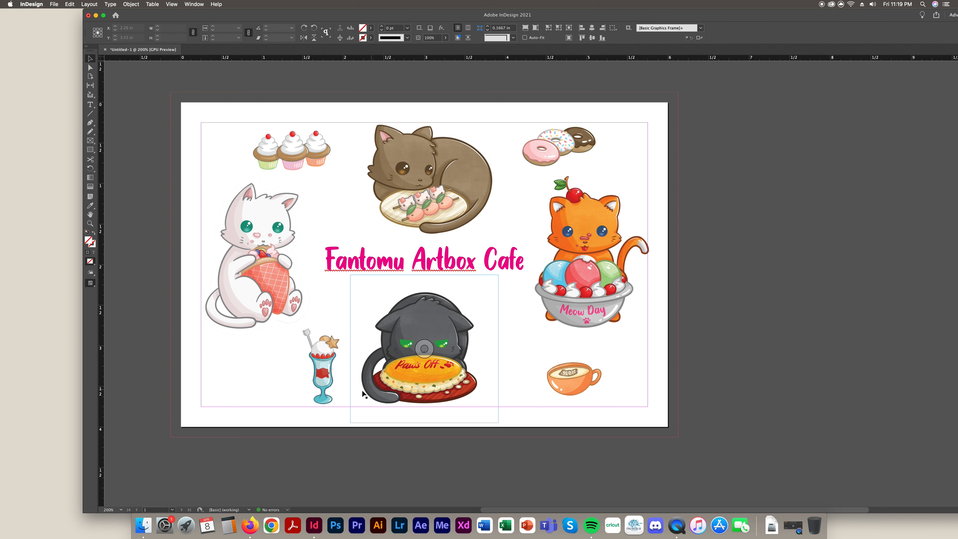
pyautogui.click(323, 396)
pyautogui.moveTo(324, 322); pyautogui.dragTo(372, 321)
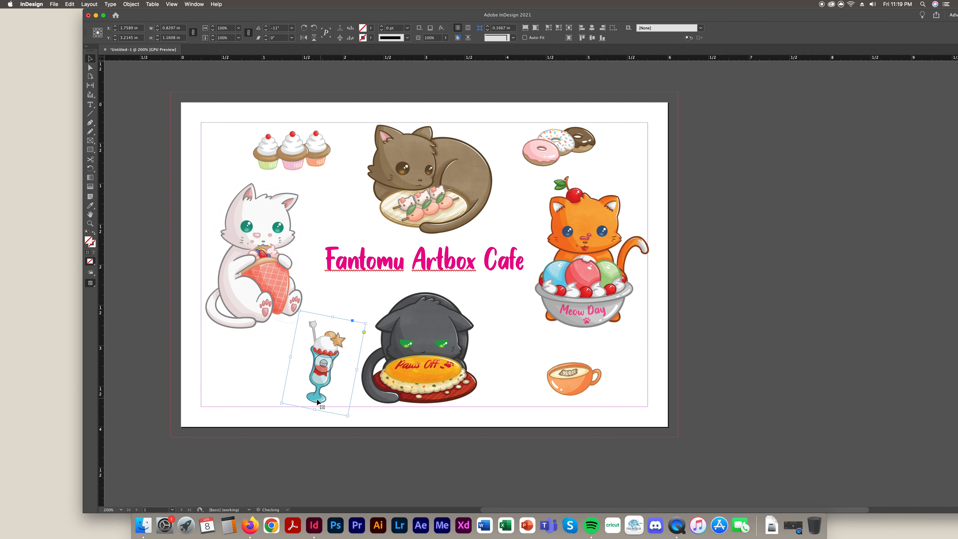
pyautogui.moveTo(310, 400); pyautogui.dragTo(303, 403)
pyautogui.click(722, 387)
# Move the sundae to the page's top left and the cupcakes to the lower left
pyautogui.moveTo(329, 361); pyautogui.dragTo(345, 153)
pyautogui.moveTo(270, 165); pyautogui.dragTo(254, 383)
pyautogui.moveTo(335, 191); pyautogui.dragTo(331, 185)
# Shift the doughnuts slightly right and rotate them further clockwise
pyautogui.click(593, 148)
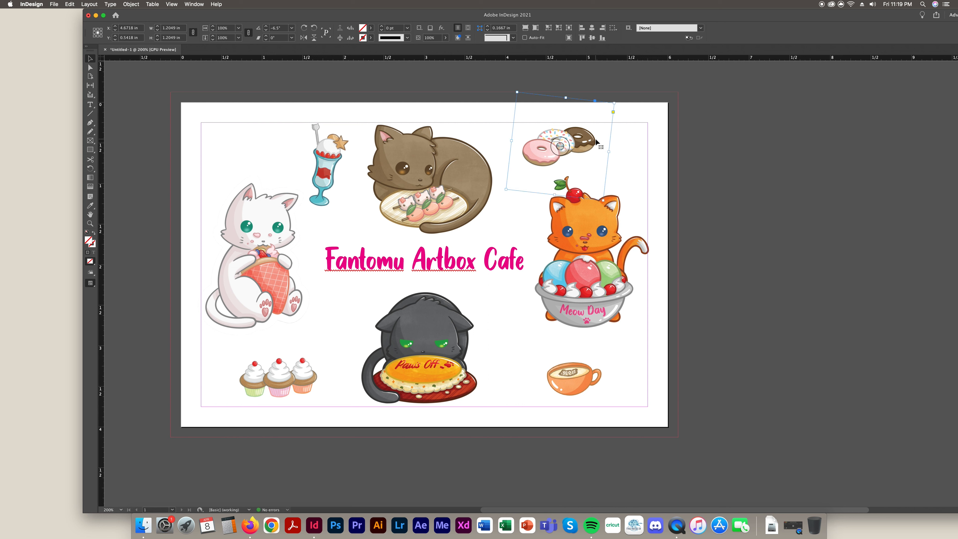
pyautogui.moveTo(600, 145); pyautogui.dragTo(611, 149)
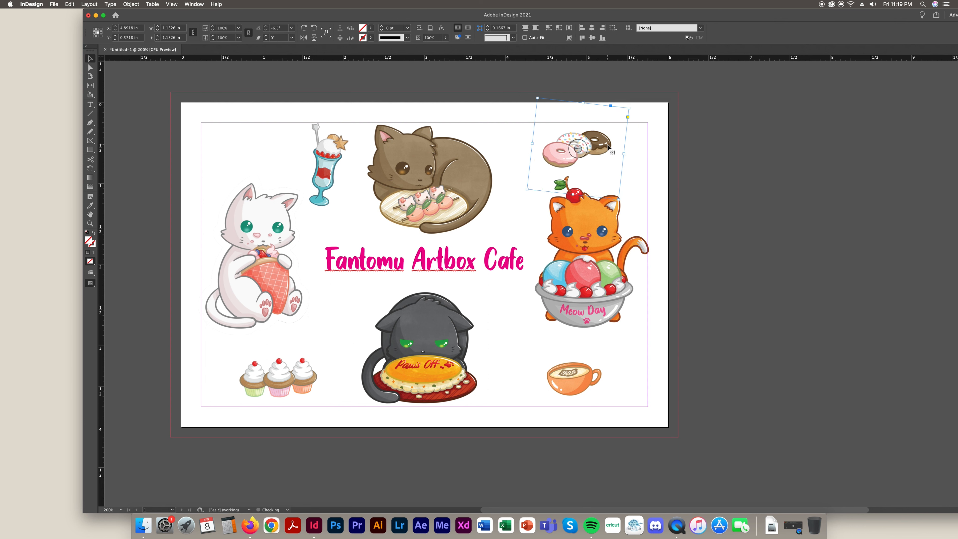
pyautogui.moveTo(633, 108); pyautogui.dragTo(637, 117)
pyautogui.click(710, 185)
pyautogui.moveTo(620, 149); pyautogui.dragTo(617, 145)
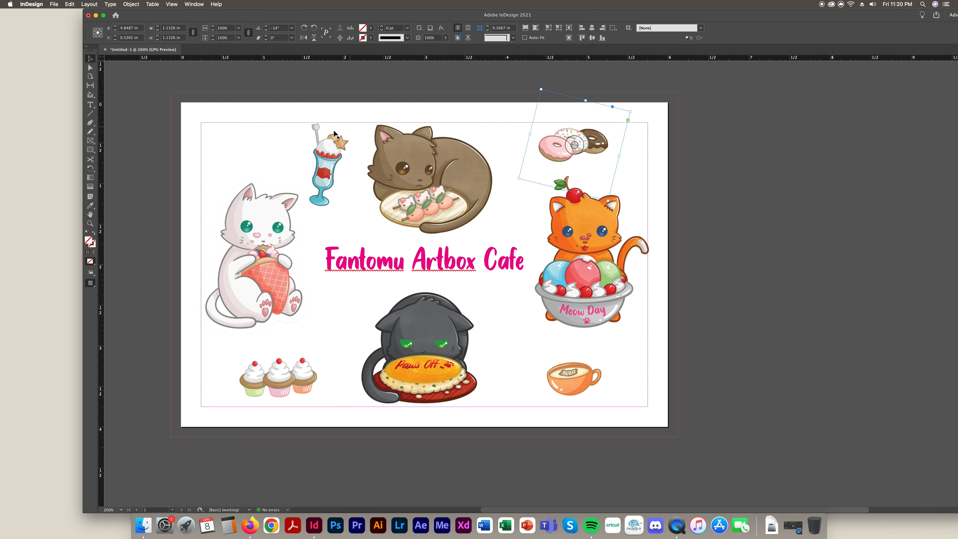
# Tilt the sundae to about 14.5°
pyautogui.click(355, 148)
pyautogui.moveTo(375, 128); pyautogui.dragTo(352, 108)
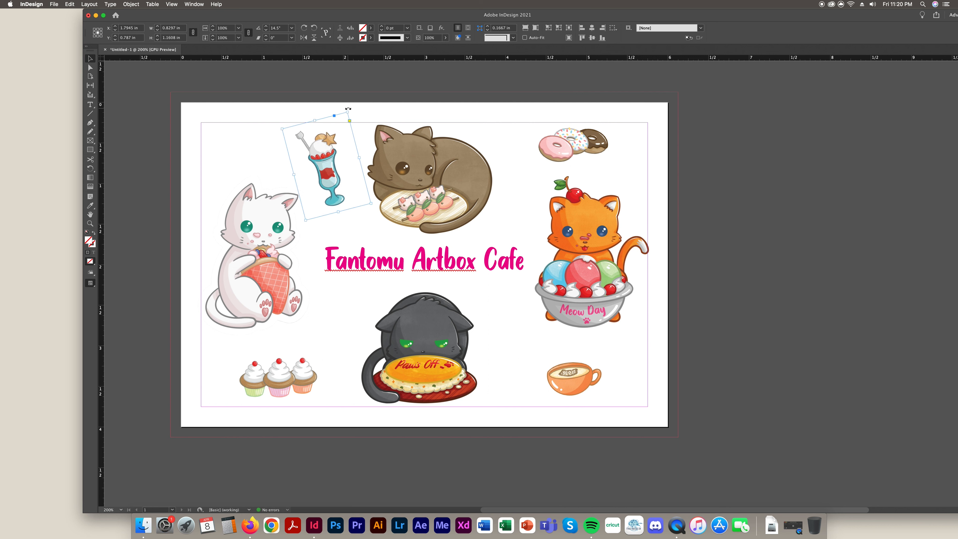
pyautogui.moveTo(347, 108)
pyautogui.mouseDown()
pyautogui.moveTo(364, 120)
pyautogui.moveTo(345, 108)
pyautogui.mouseUp()
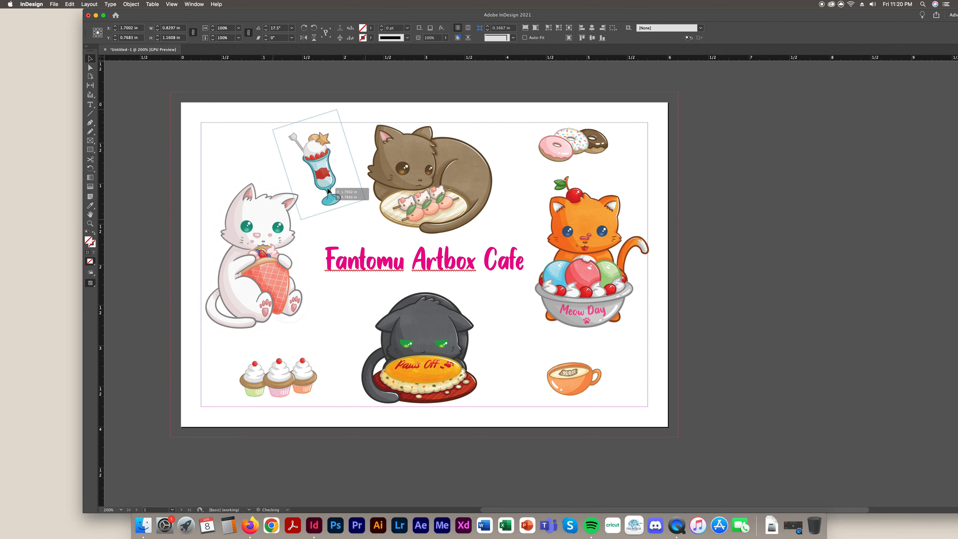
pyautogui.click(771, 293)
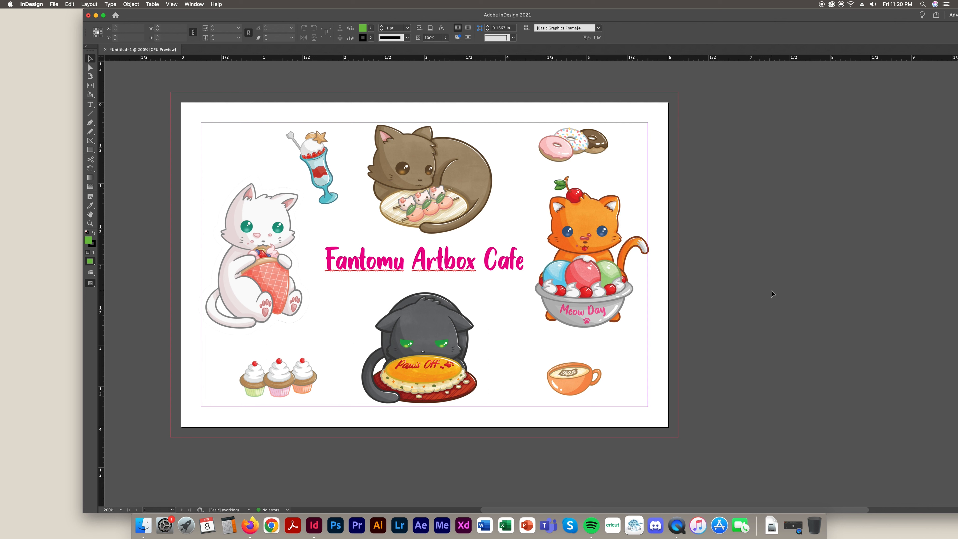
# Preview the sticker layout without guides with the W key
pyautogui.press('w')
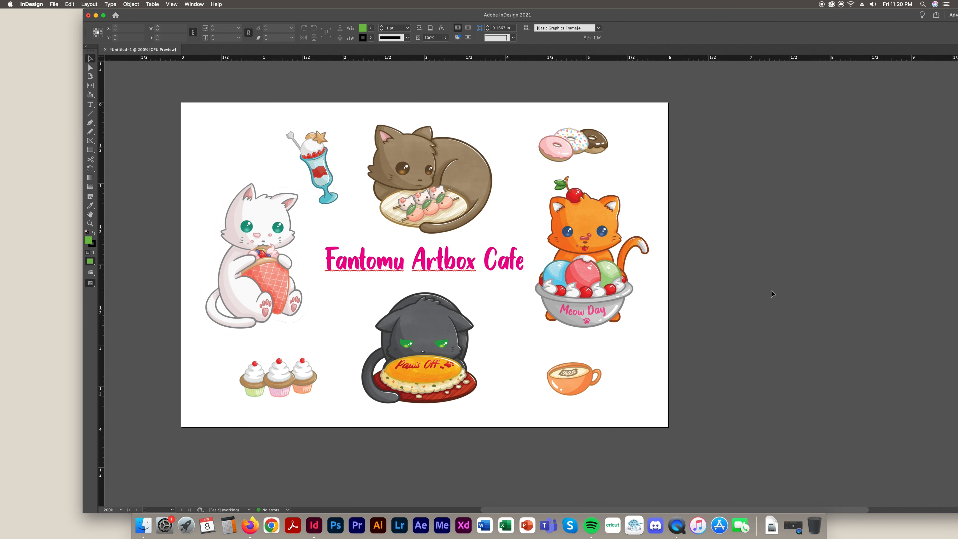
pyautogui.click(328, 187)
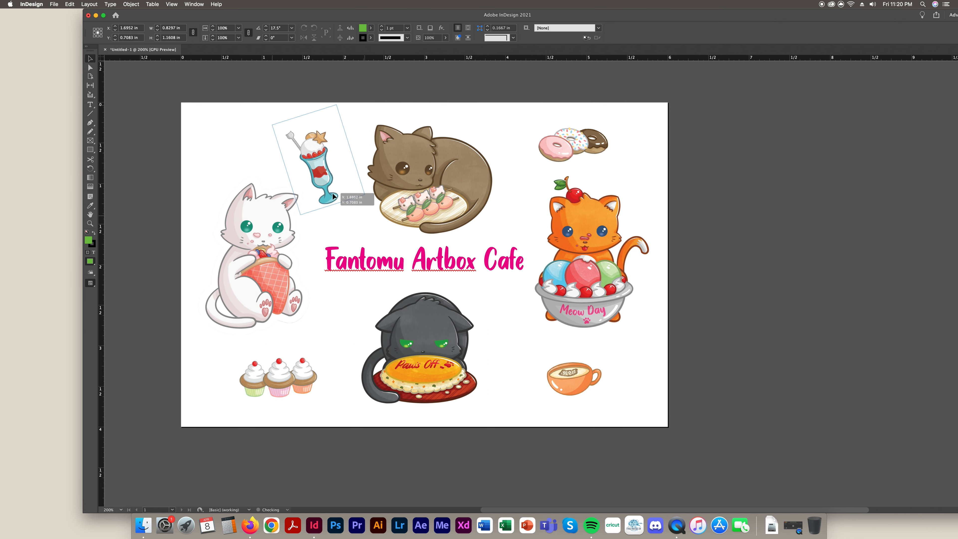
pyautogui.click(710, 236)
pyautogui.click(90, 149)
pyautogui.press('w')
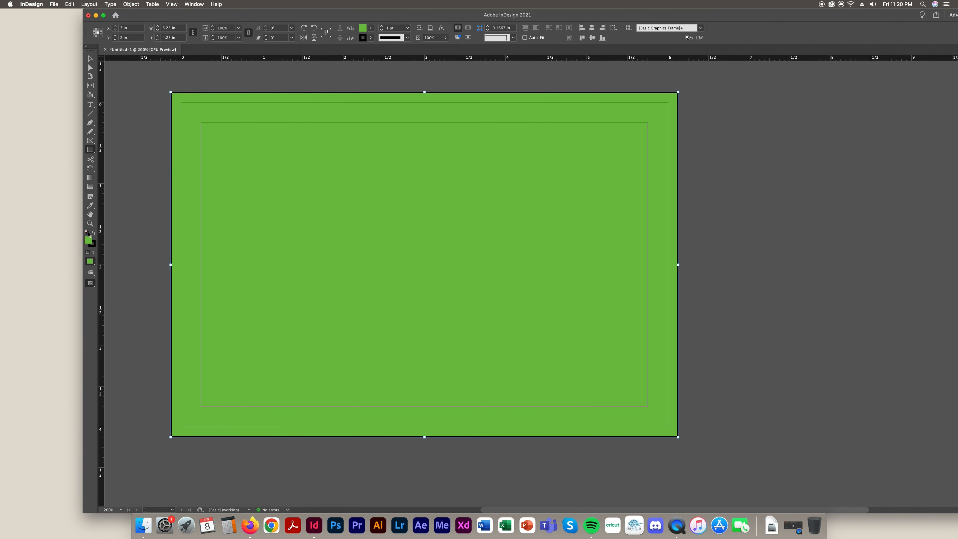
pyautogui.moveTo(445, 14); pyautogui.dragTo(371, 14)
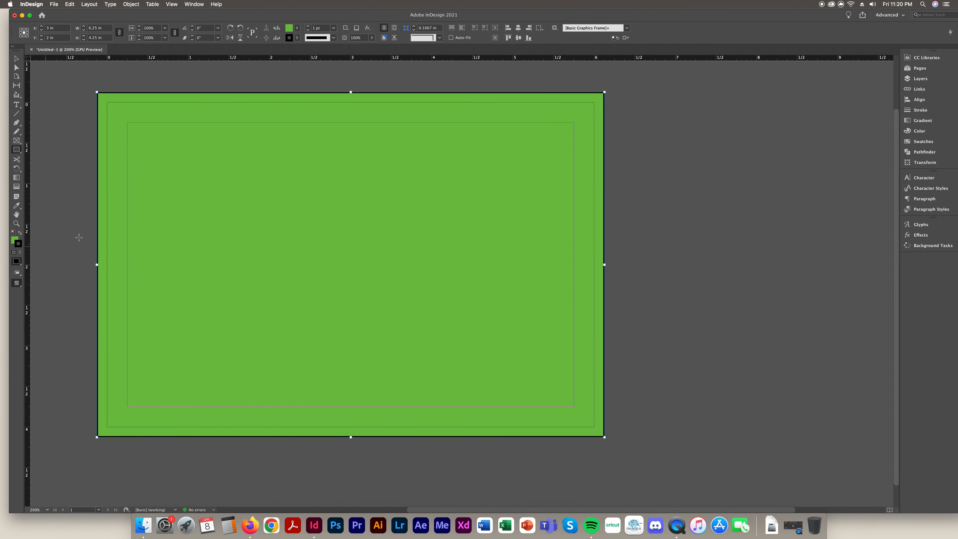
pyautogui.click(18, 244)
pyautogui.click(923, 141)
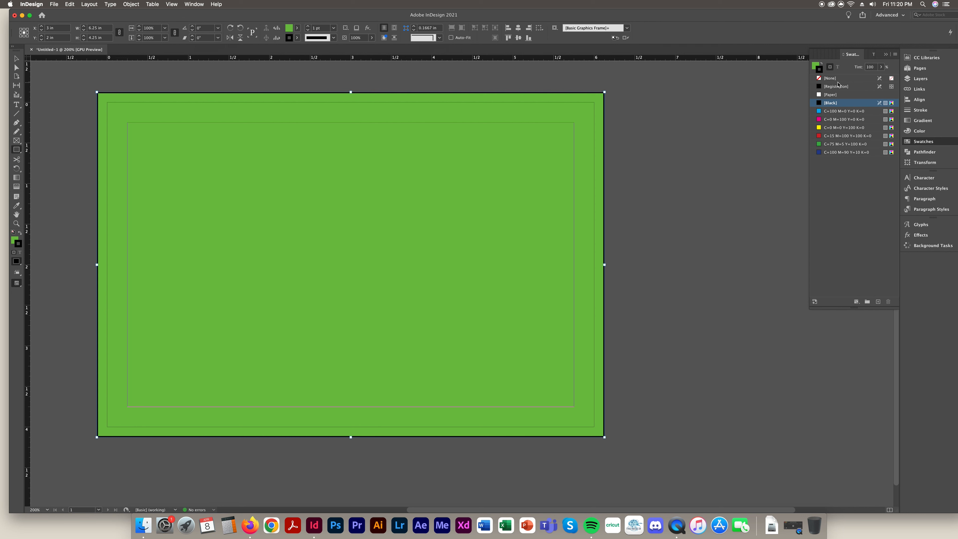
pyautogui.click(831, 78)
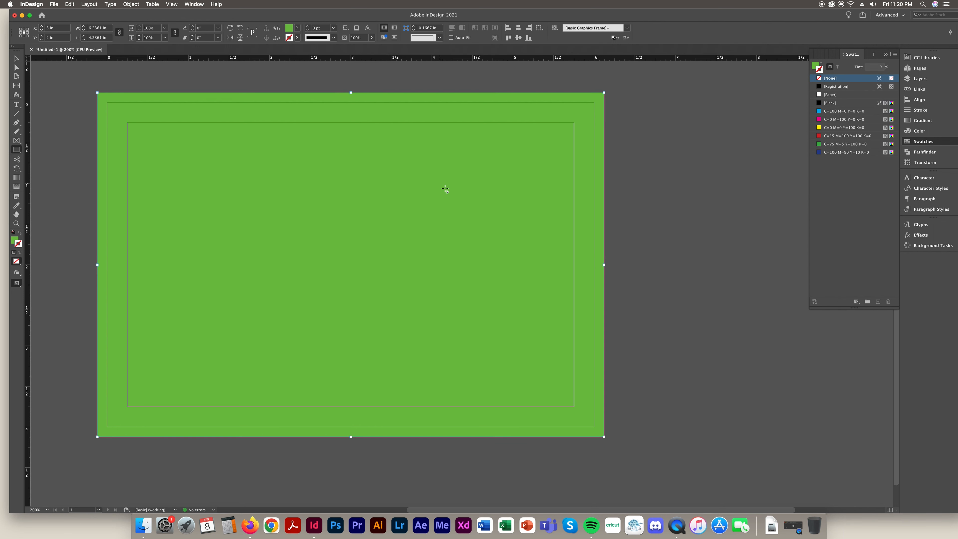
pyautogui.click(16, 58)
pyautogui.moveTo(353, 94); pyautogui.dragTo(353, 92)
pyautogui.moveTo(98, 264); pyautogui.dragTo(97, 265)
pyautogui.moveTo(604, 265); pyautogui.dragTo(605, 264)
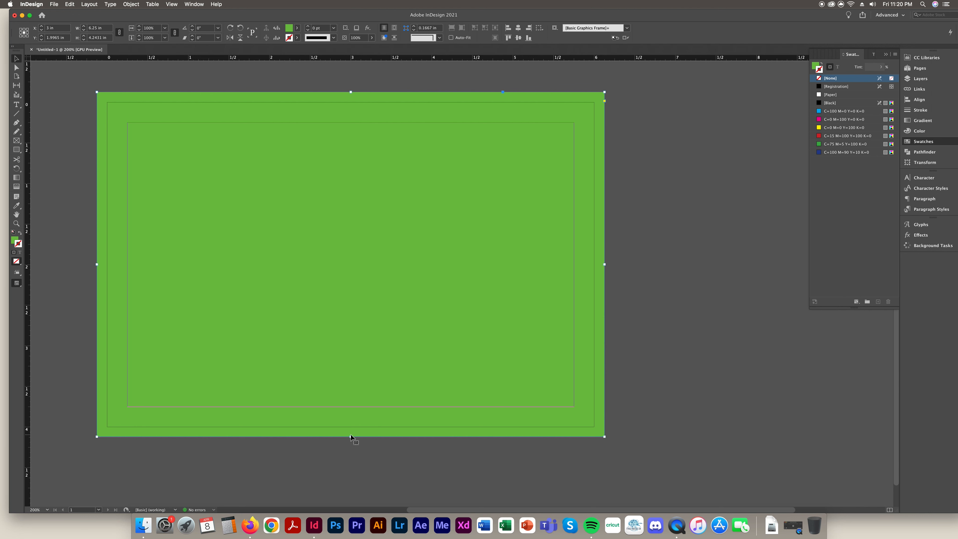
pyautogui.moveTo(352, 438)
pyautogui.mouseDown()
pyautogui.moveTo(347, 447)
pyautogui.moveTo(348, 438)
pyautogui.mouseUp()
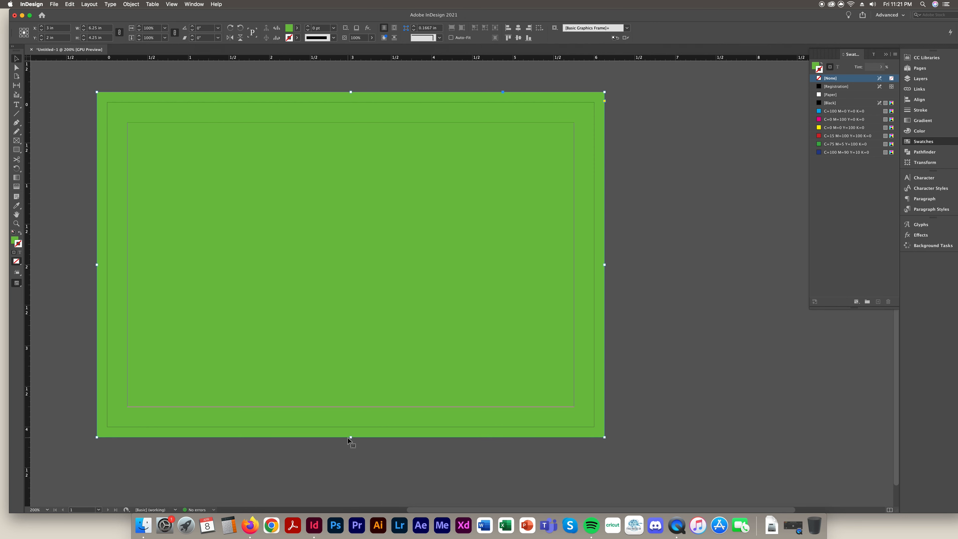
pyautogui.click(172, 4)
pyautogui.moveTo(257, 158)
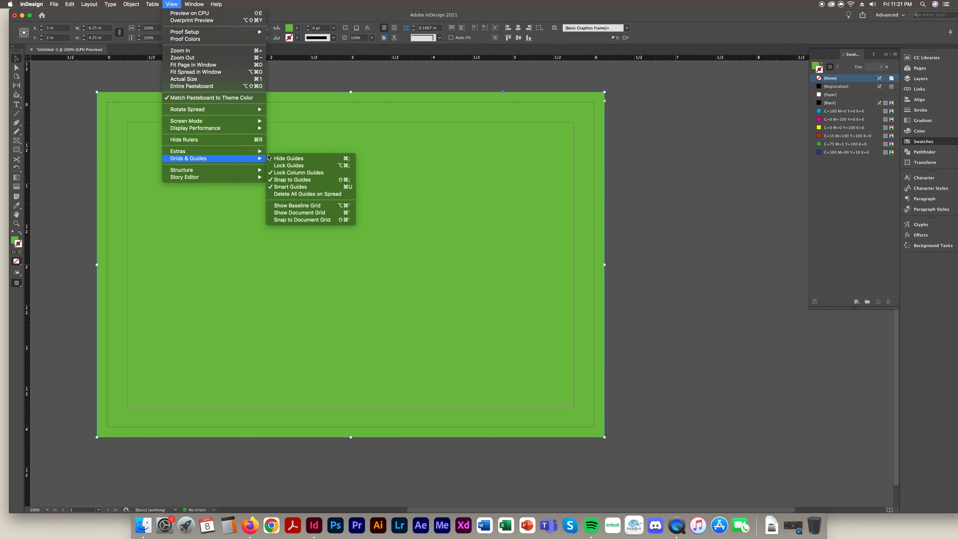
pyautogui.click(740, 229)
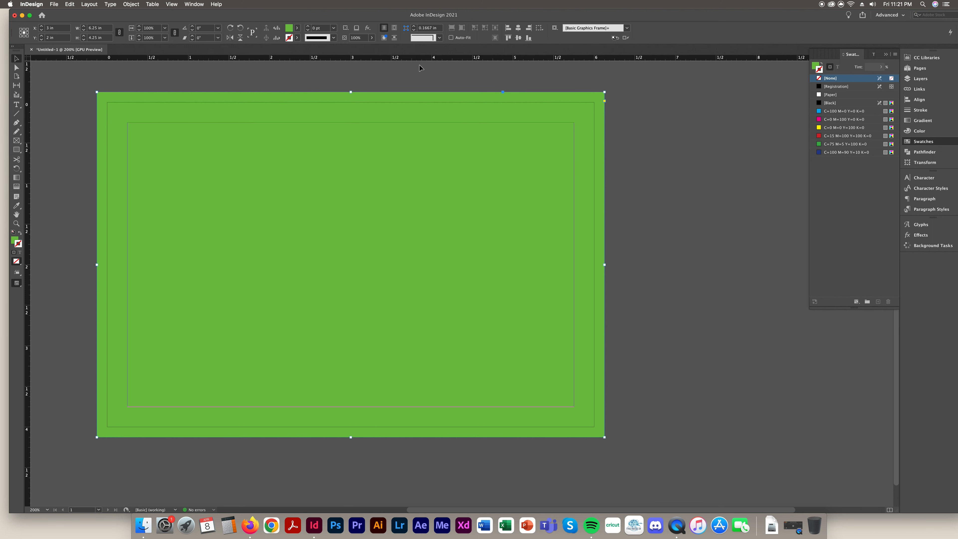
# Fill the page frame with the magenta C=0 M=100 Y=0 K=0 swatch at 80% tint
pyautogui.click(816, 67)
pyautogui.click(850, 120)
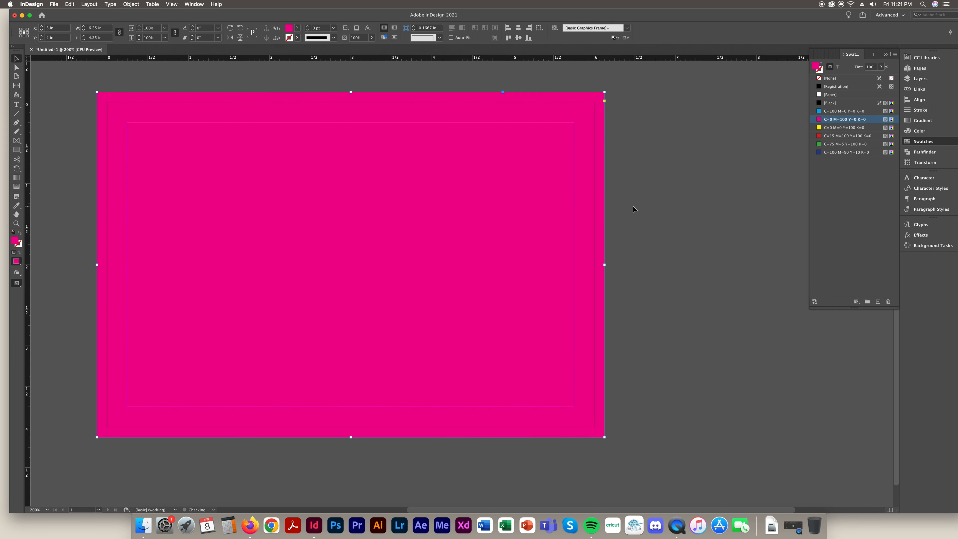
pyautogui.click(875, 67)
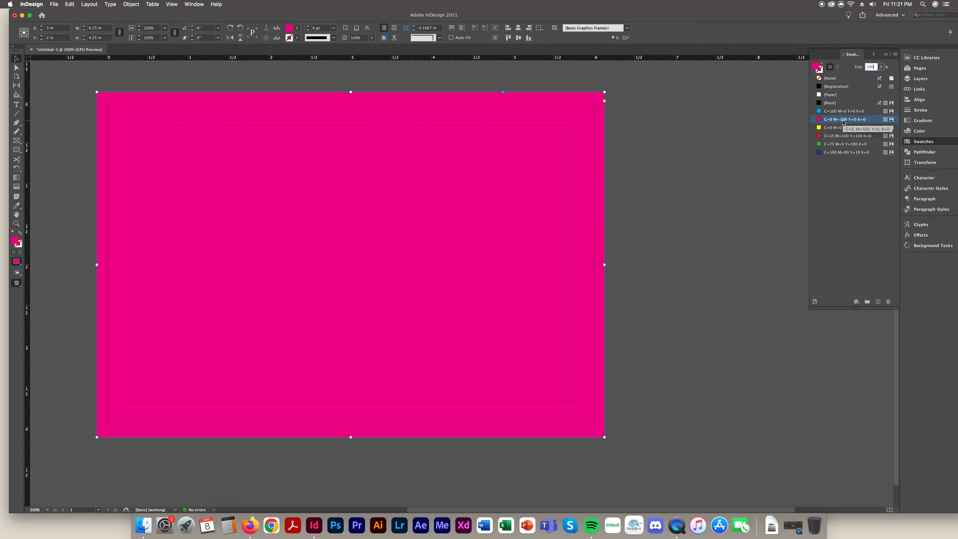
pyautogui.doubleClick(850, 119)
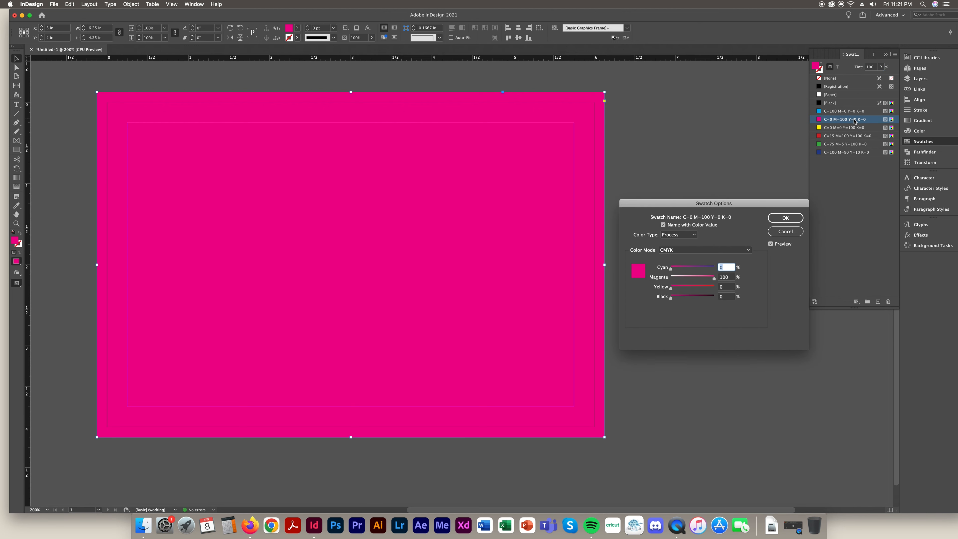
pyautogui.press('Tab')
pyautogui.write('80')
pyautogui.click(785, 218)
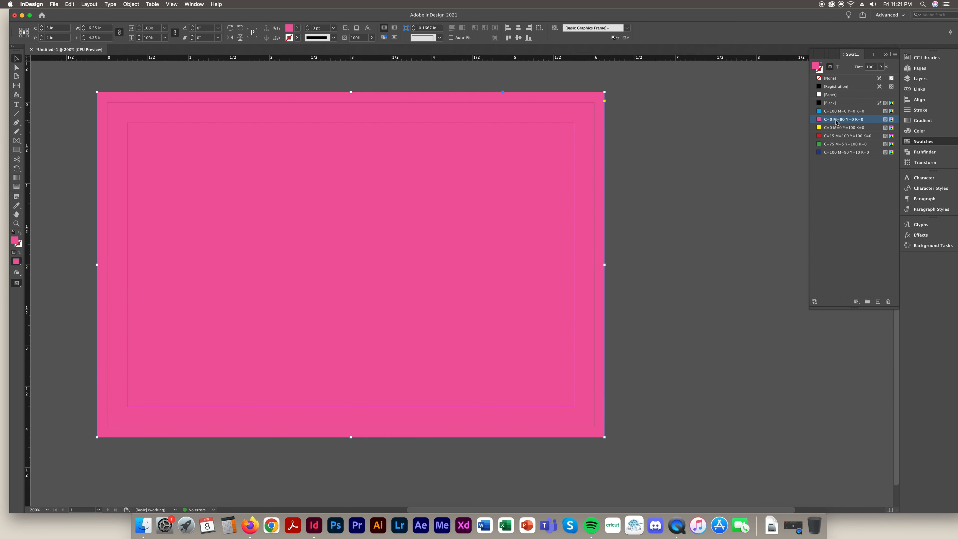
pyautogui.press('super+z')
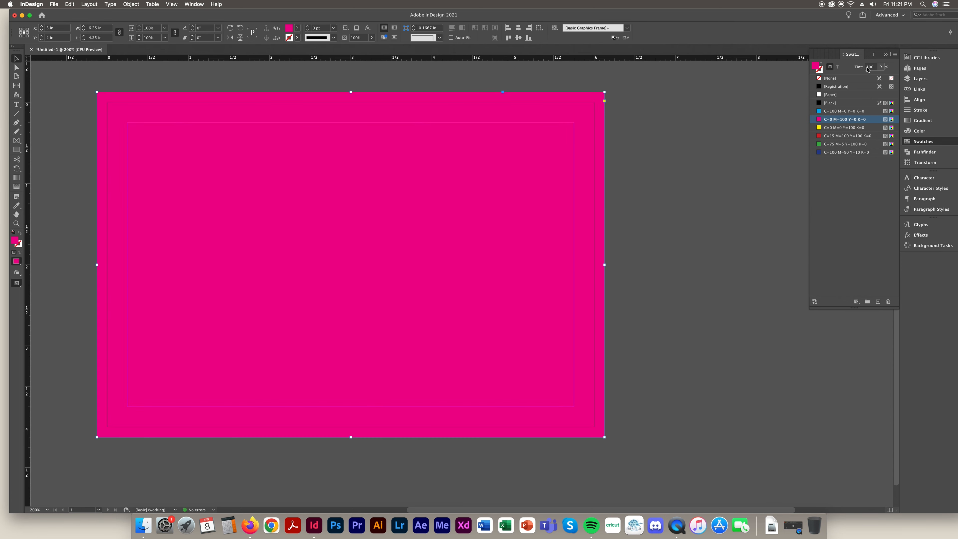
pyautogui.click(871, 67)
pyautogui.press('Return')
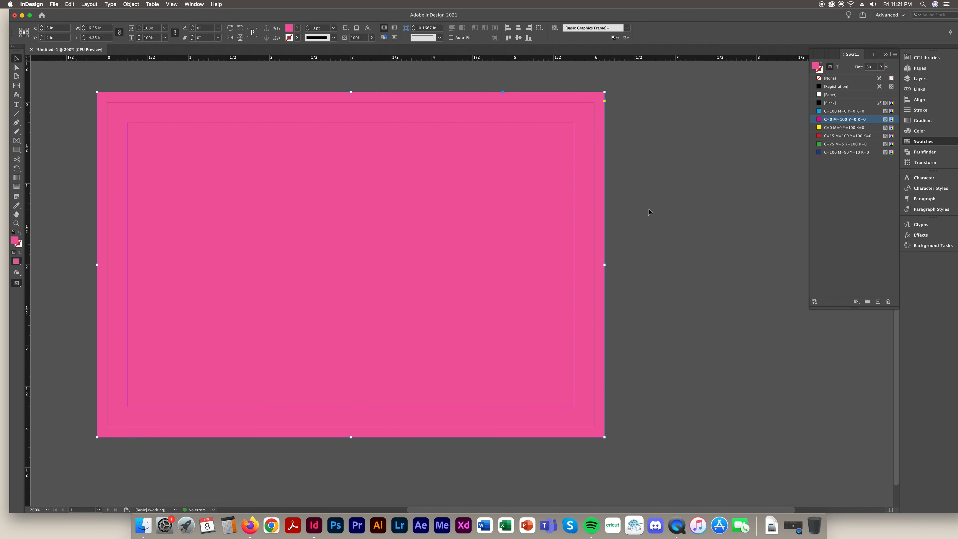
# Send the pink background frame to the back, then select the title frame
pyautogui.click(131, 4)
pyautogui.moveTo(166, 27)
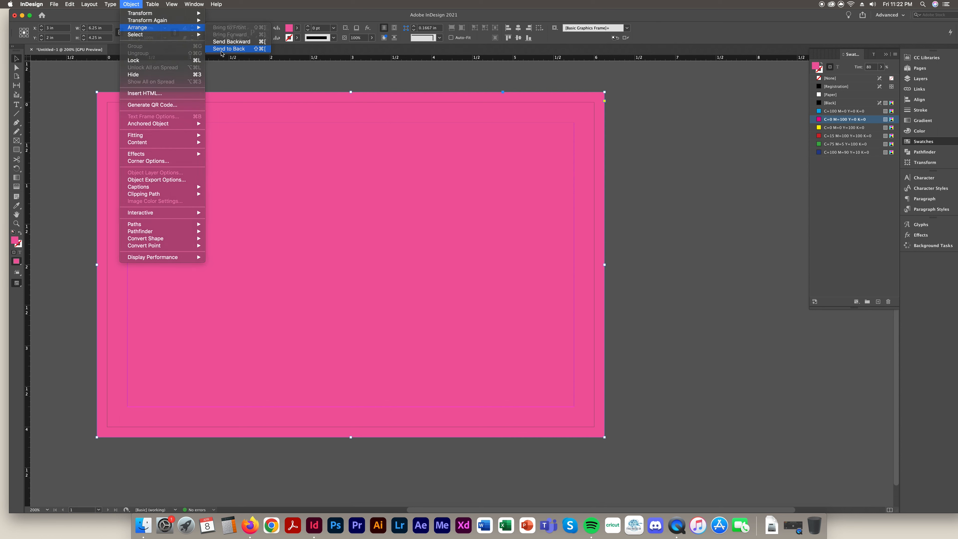
pyautogui.click(226, 48)
pyautogui.click(637, 188)
pyautogui.click(340, 269)
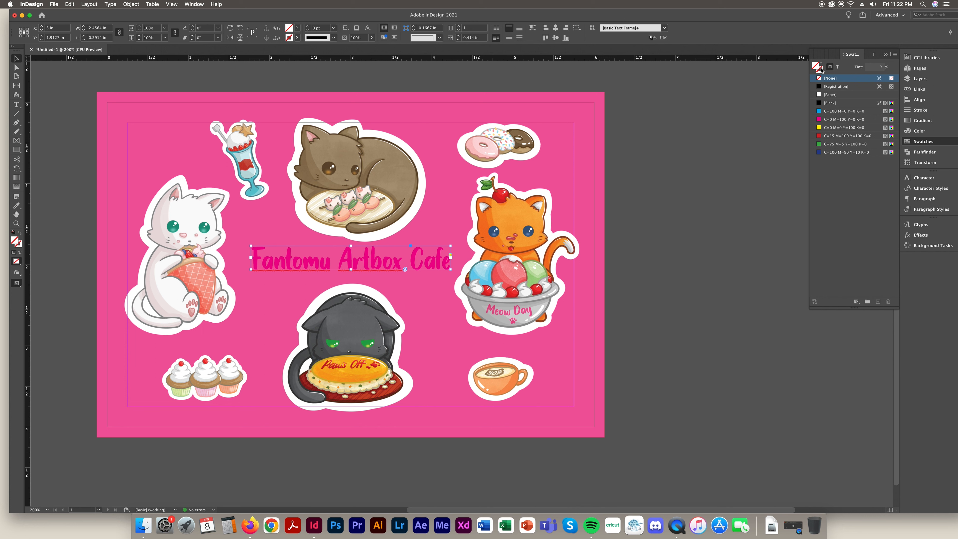
# Colour the title text [Paper] white and switch to Preview screen mode
pyautogui.click(839, 67)
pyautogui.click(830, 95)
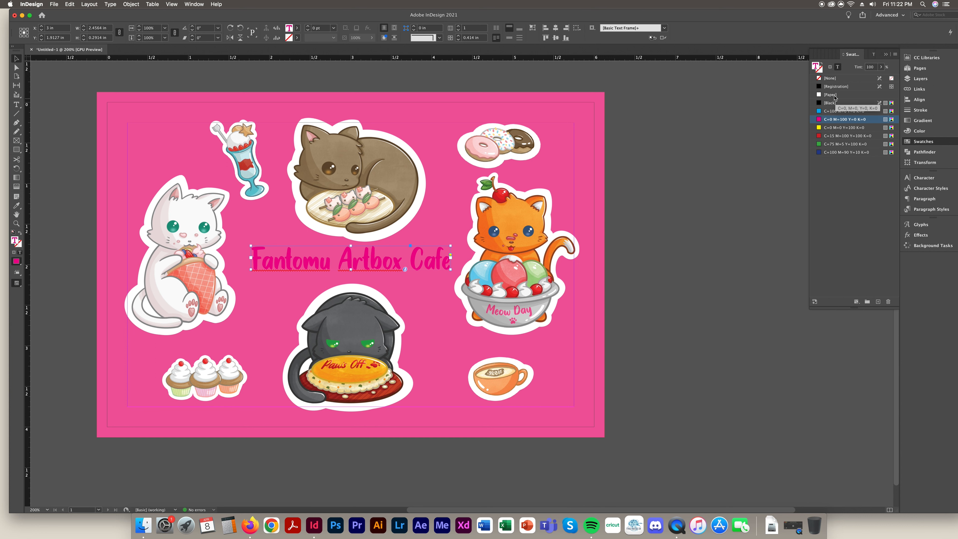
pyautogui.click(695, 258)
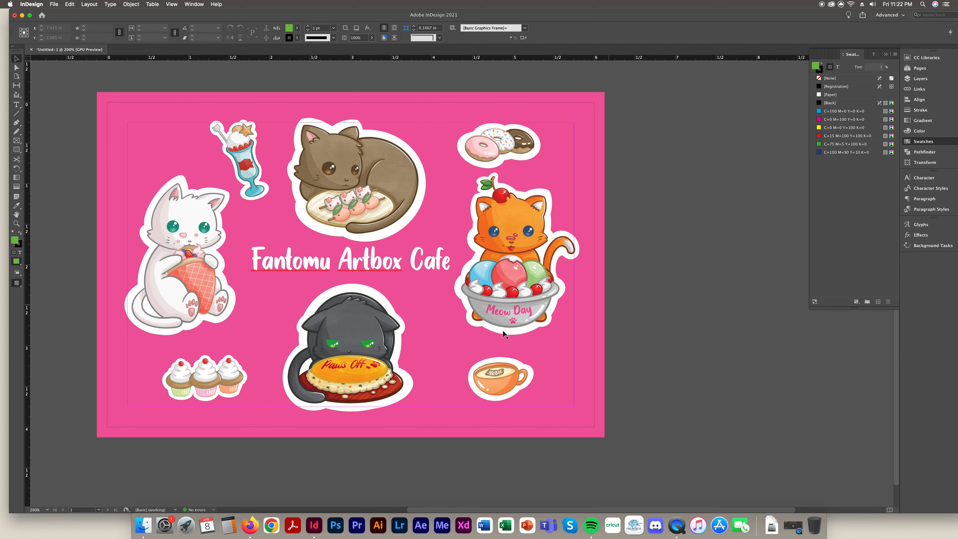
pyautogui.click(16, 283)
pyautogui.click(42, 301)
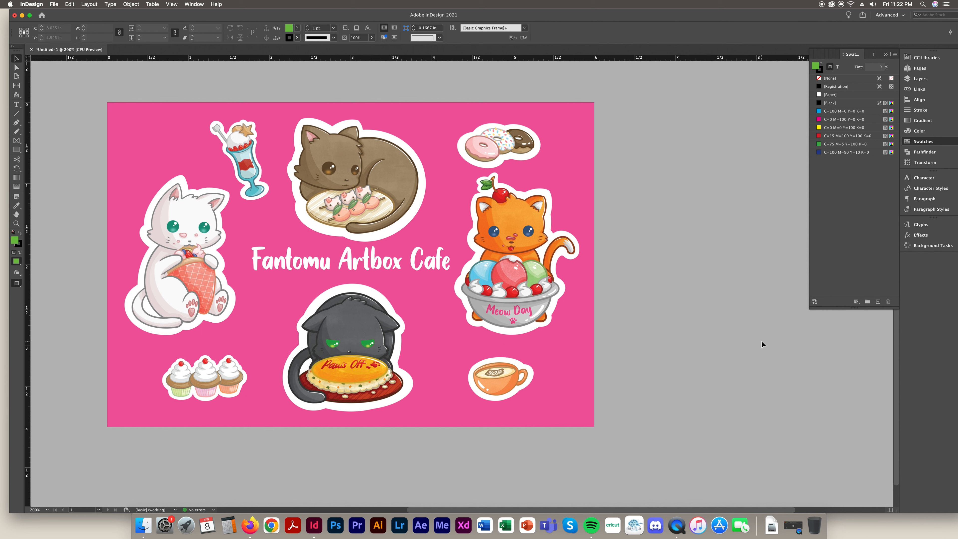
# Start Save As and begin the file name 'FantomuArtbox_Stick'
pyautogui.click(52, 3)
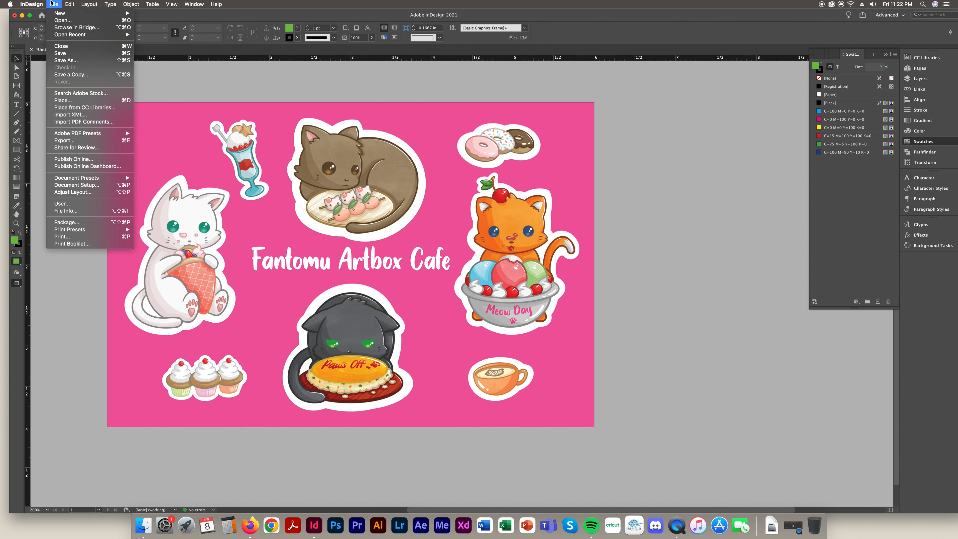
pyautogui.click(66, 60)
pyautogui.write('FantomuAr')
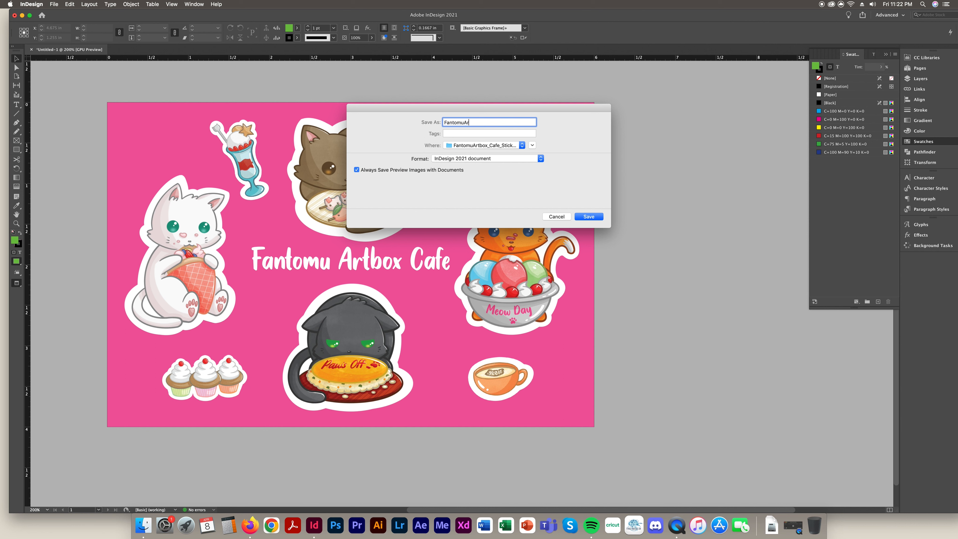
pyautogui.write('tbox_Cat_Cafe_StickerSheet_6x4_Apr')
# Complete the file name as FantomuArtbox_Cat_Cafe_StickerSheet_6x4_Apr8_2022
pyautogui.click(888, 3)
pyautogui.click(484, 174)
pyautogui.write('8_2022')
pyautogui.doubleClick(490, 125)
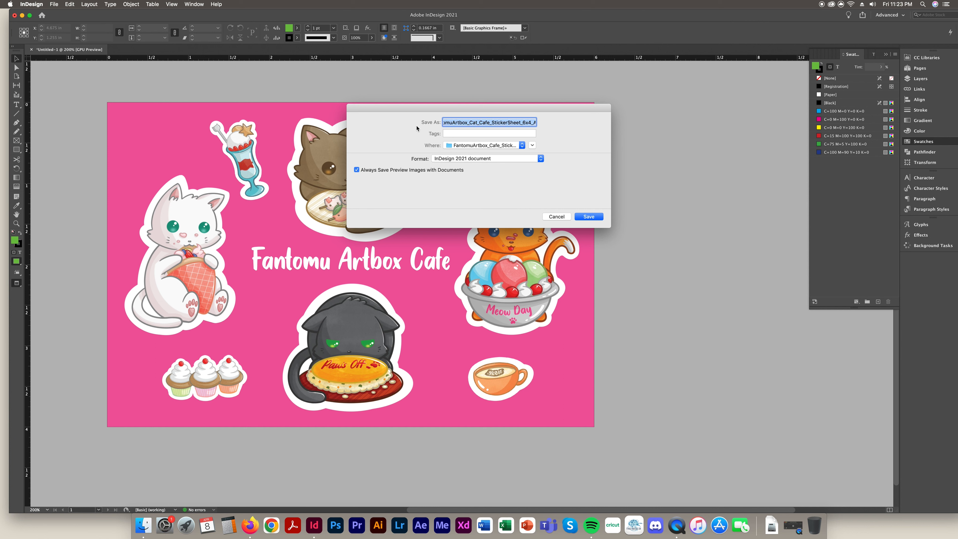
pyautogui.click(490, 123)
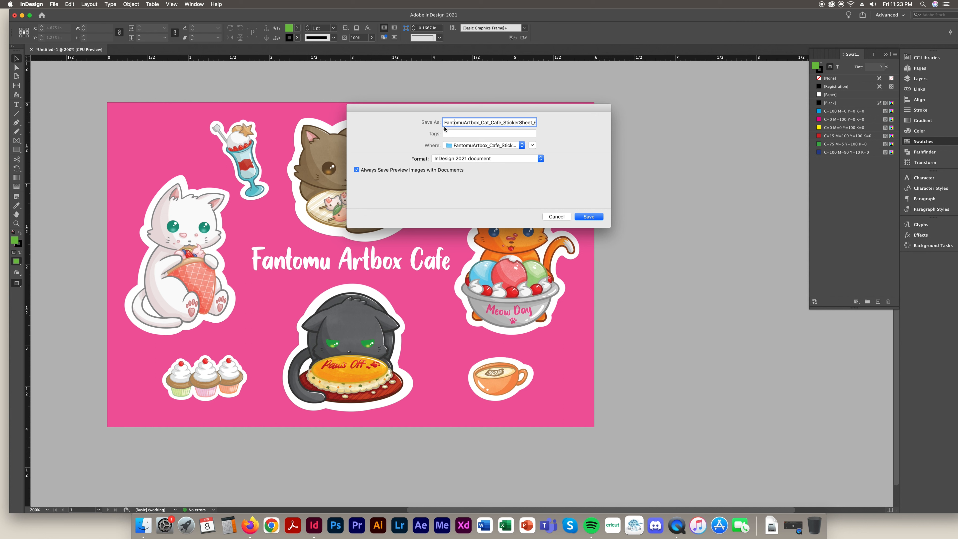
pyautogui.moveTo(515, 123); pyautogui.dragTo(581, 120)
pyautogui.click(525, 123)
# Save it to the Desktop in InDesign 2021 document format
pyautogui.click(484, 147)
pyautogui.click(487, 146)
pyautogui.click(458, 147)
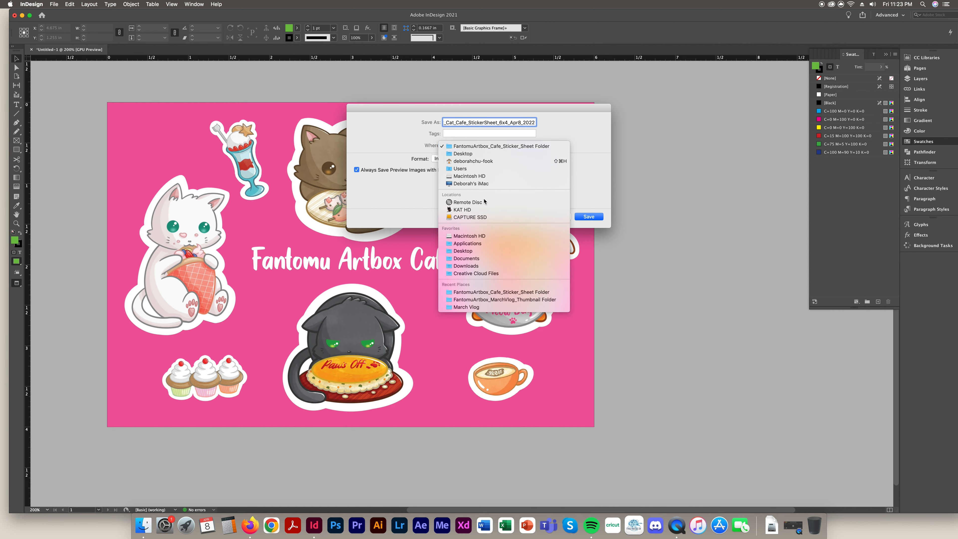
pyautogui.click(440, 153)
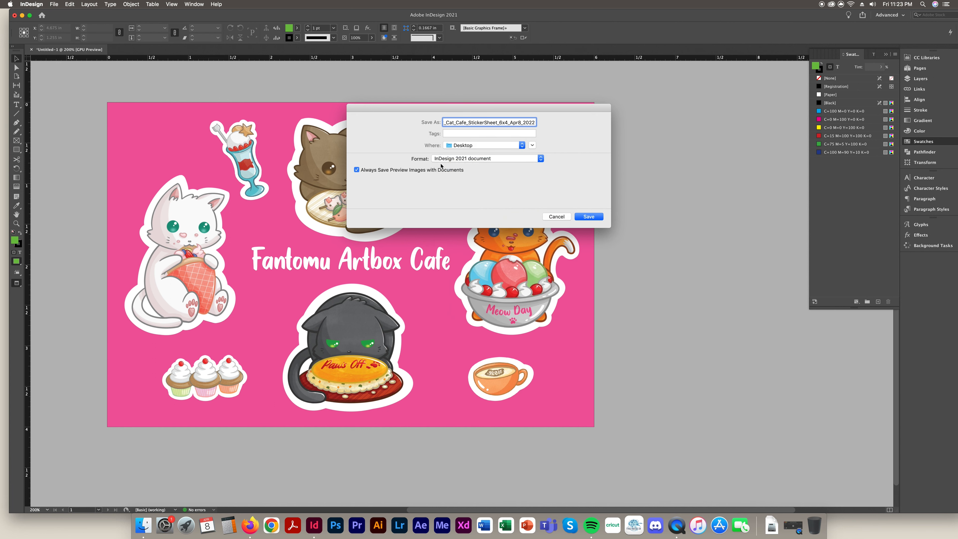
pyautogui.click(472, 160)
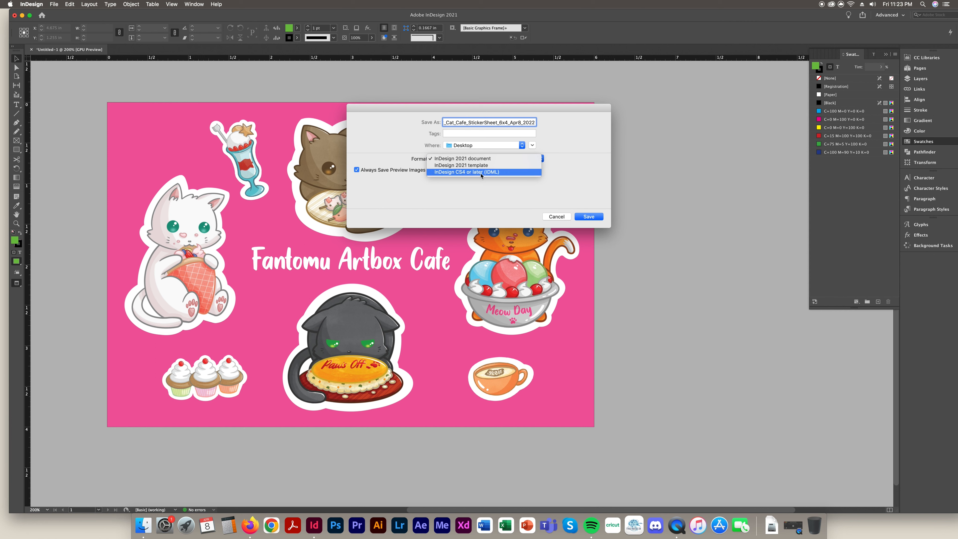
pyautogui.click(483, 159)
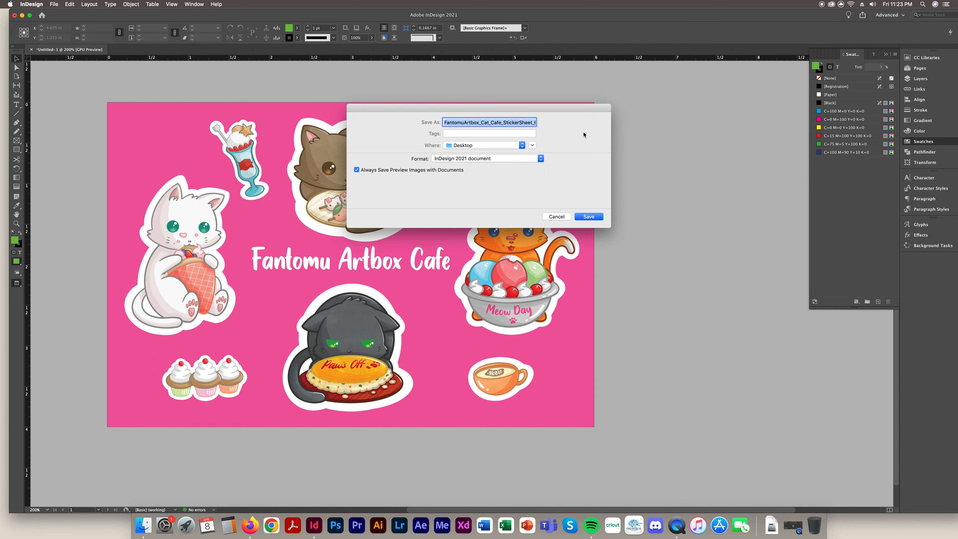
pyautogui.click(589, 217)
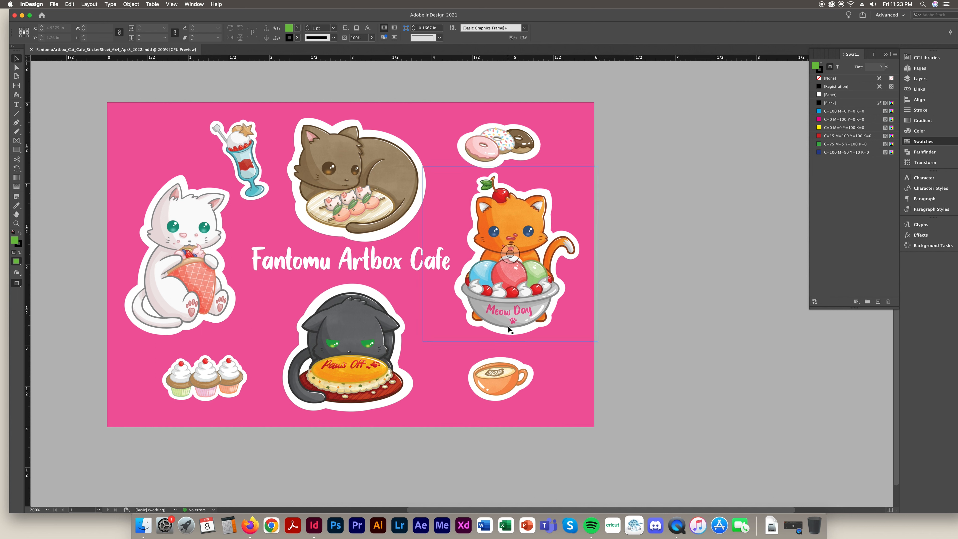
pyautogui.click(332, 178)
# Move InDesign aside to view the sticker PNG folder in Finder, then return to InDesign
pyautogui.click(195, 249)
pyautogui.moveTo(671, 14); pyautogui.dragTo(502, 22)
pyautogui.click(875, 290)
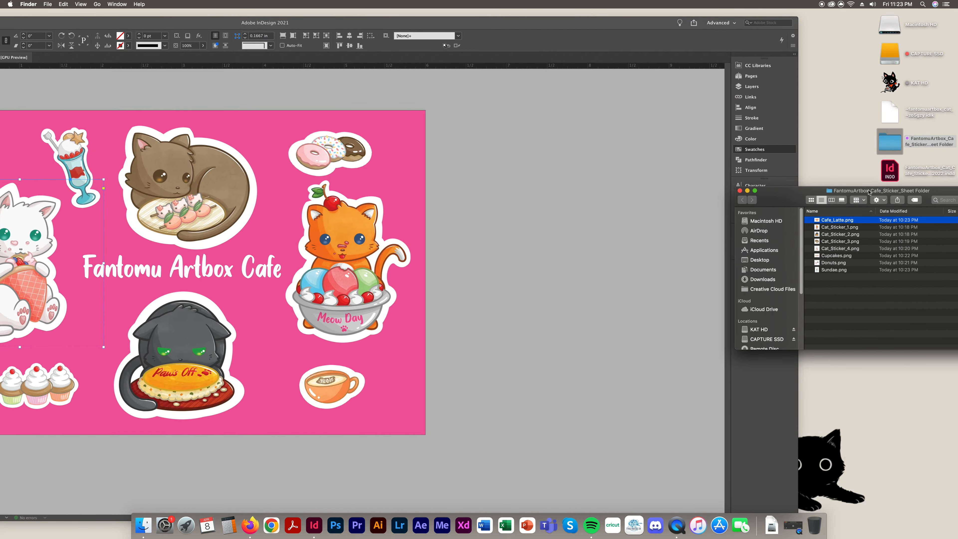
pyautogui.moveTo(868, 189); pyautogui.dragTo(663, 127)
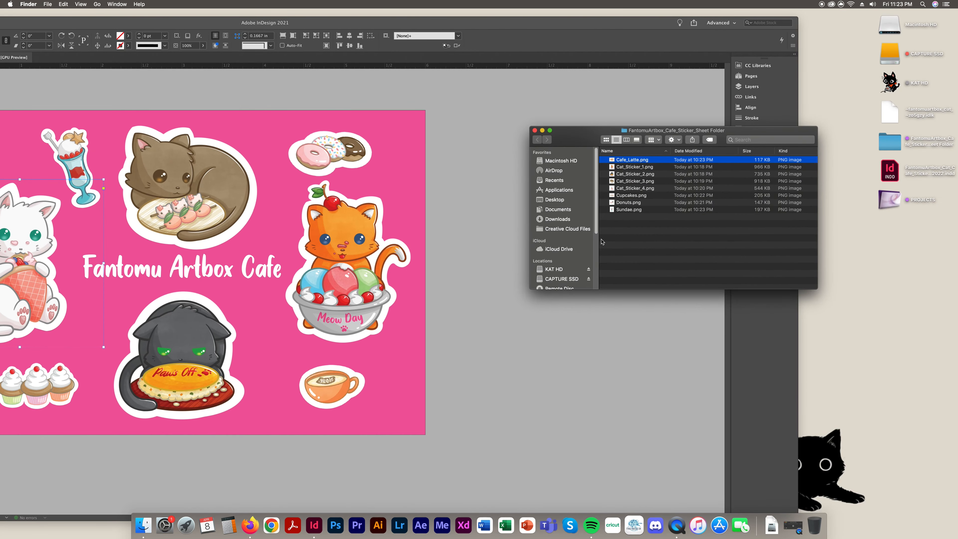
pyautogui.click(511, 310)
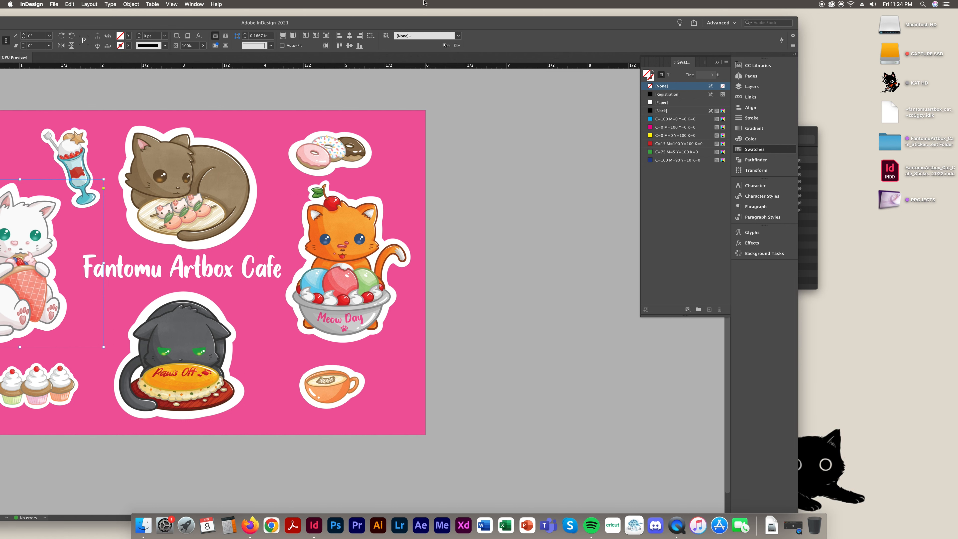
# Put the InDesign window back in place and open File > Package
pyautogui.moveTo(400, 24); pyautogui.dragTo(565, 25)
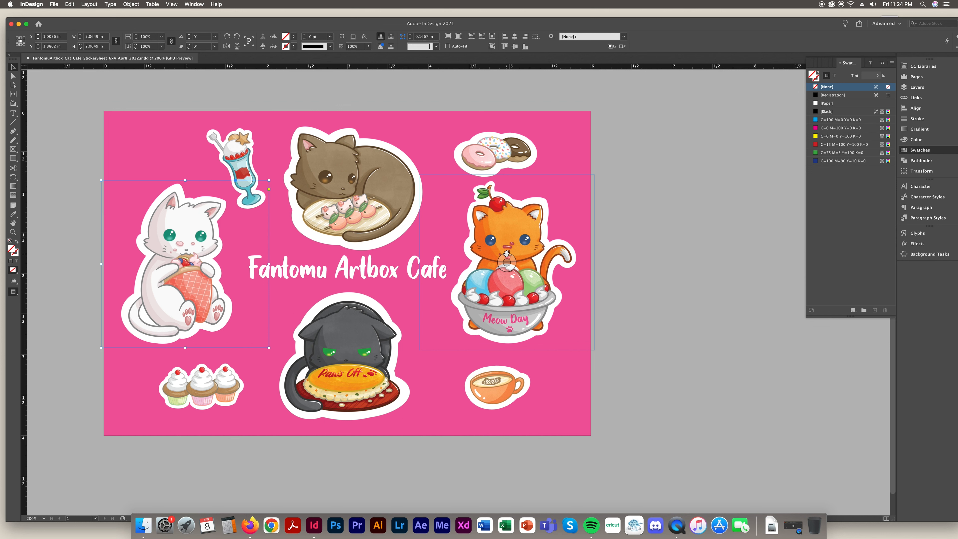
pyautogui.click(709, 341)
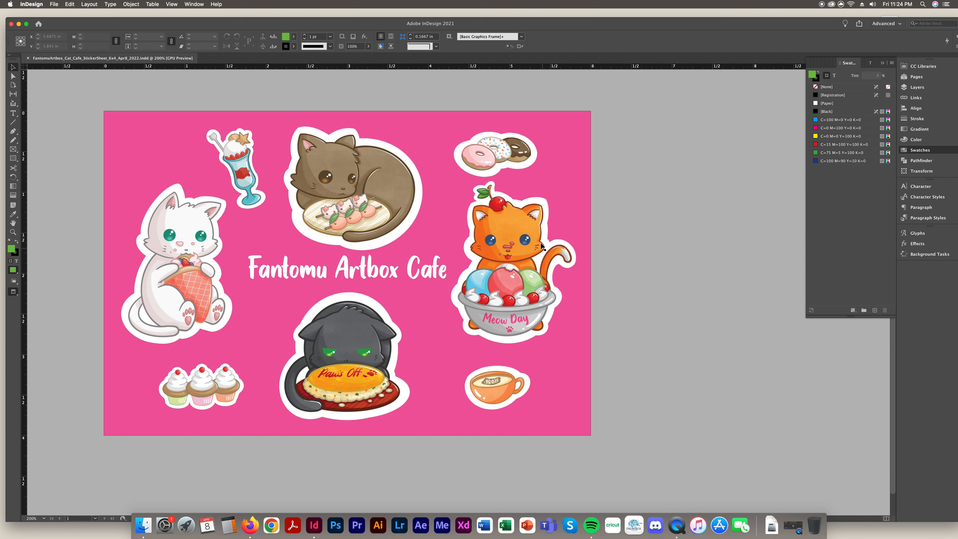
pyautogui.click(54, 4)
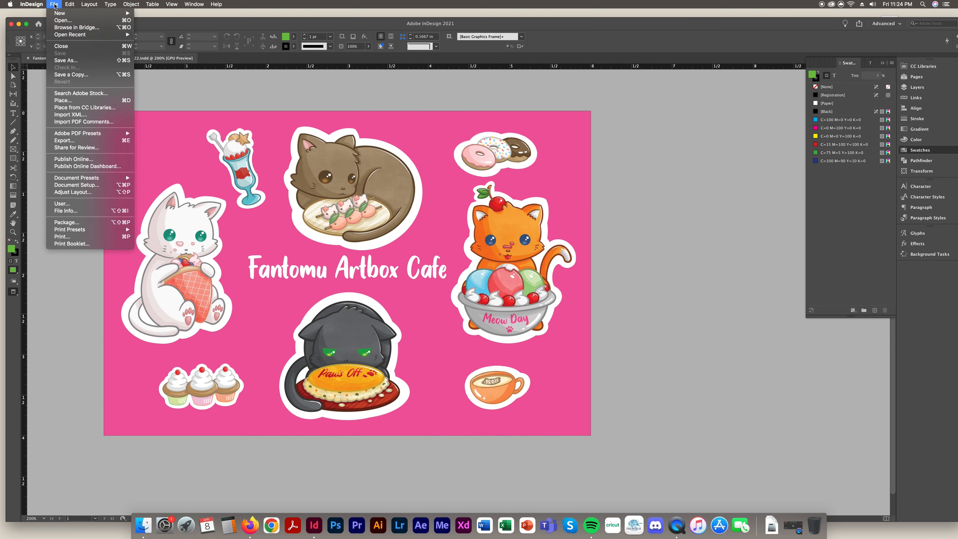
pyautogui.click(54, 4)
pyautogui.click(54, 4)
pyautogui.click(66, 223)
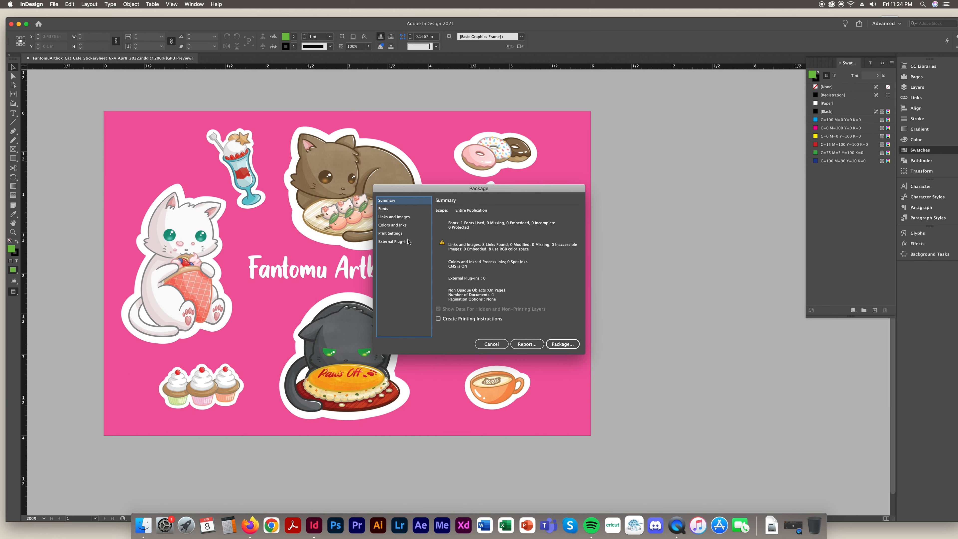
# Review the Fonts, Links and Images, Colors and Inks, and Plug-ins sections of the package summary
pyautogui.click(383, 208)
pyautogui.click(391, 217)
pyautogui.click(391, 225)
pyautogui.click(392, 241)
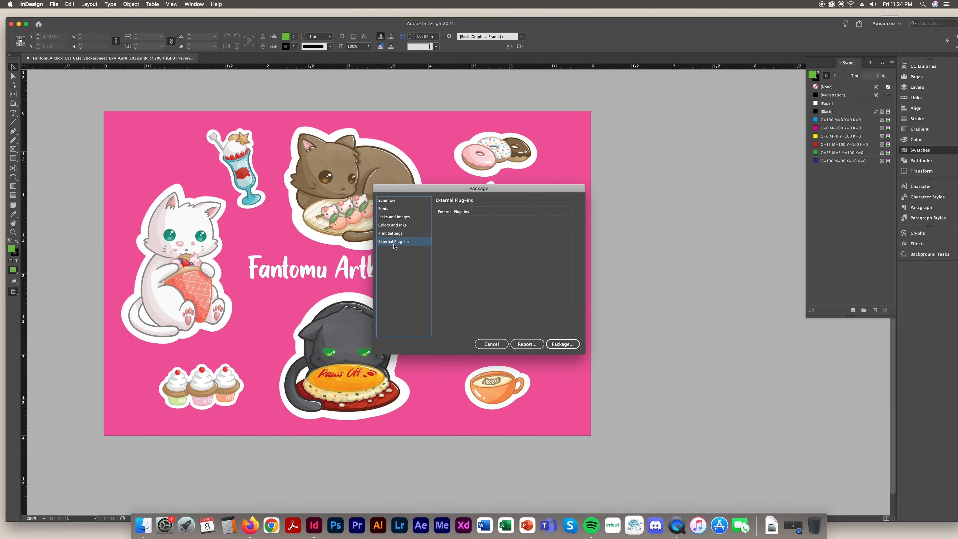
pyautogui.click(391, 203)
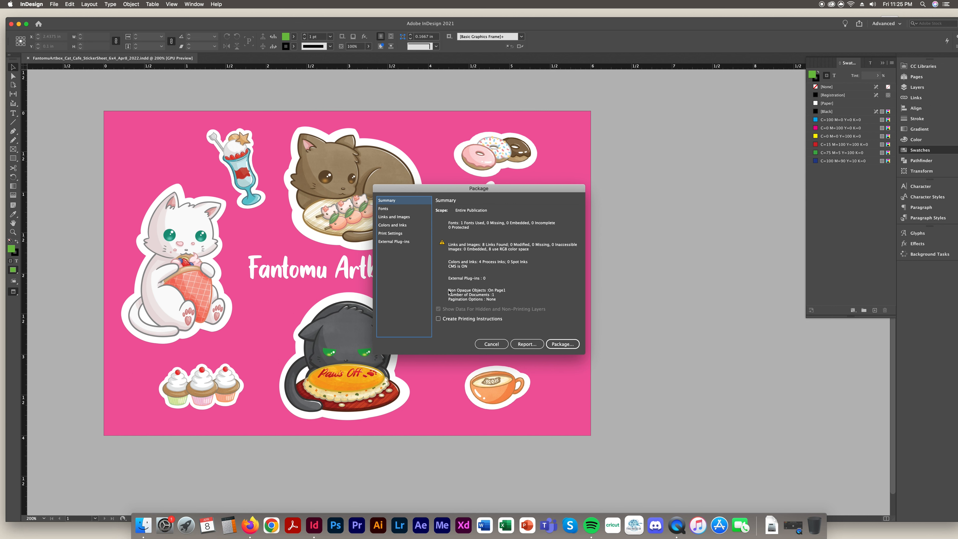
# Cancel the Package dialog and narrow the title frame
pyautogui.click(491, 344)
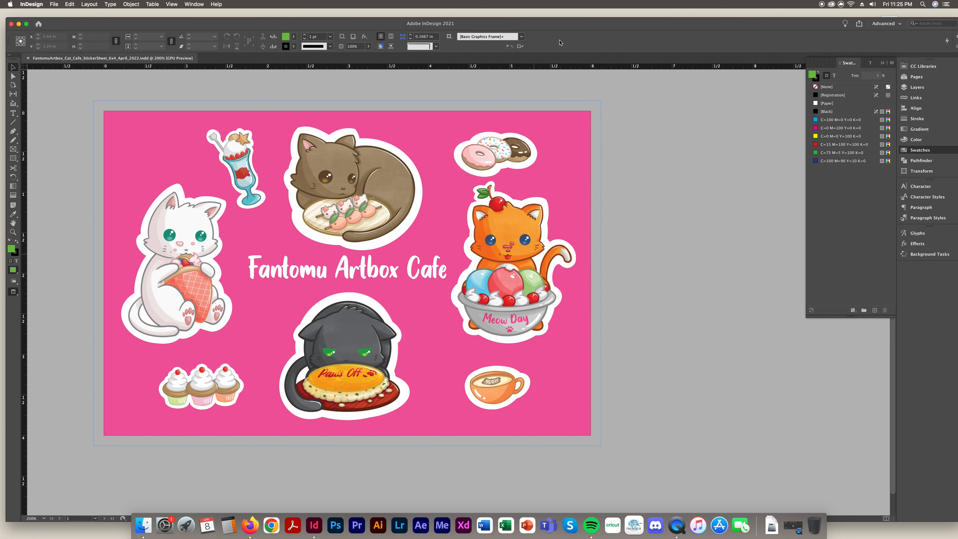
pyautogui.moveTo(553, 24); pyautogui.dragTo(541, 2)
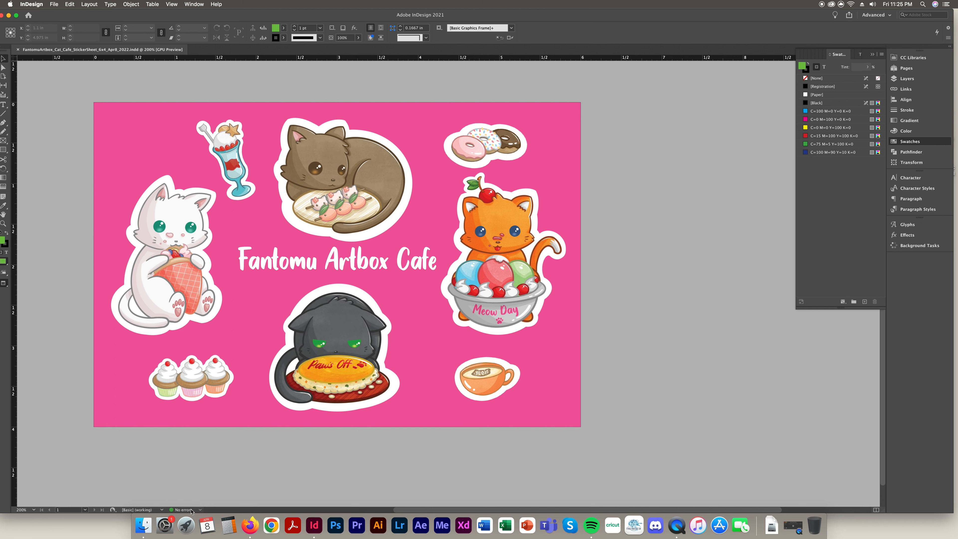
pyautogui.click(414, 266)
pyautogui.moveTo(436, 269); pyautogui.dragTo(368, 267)
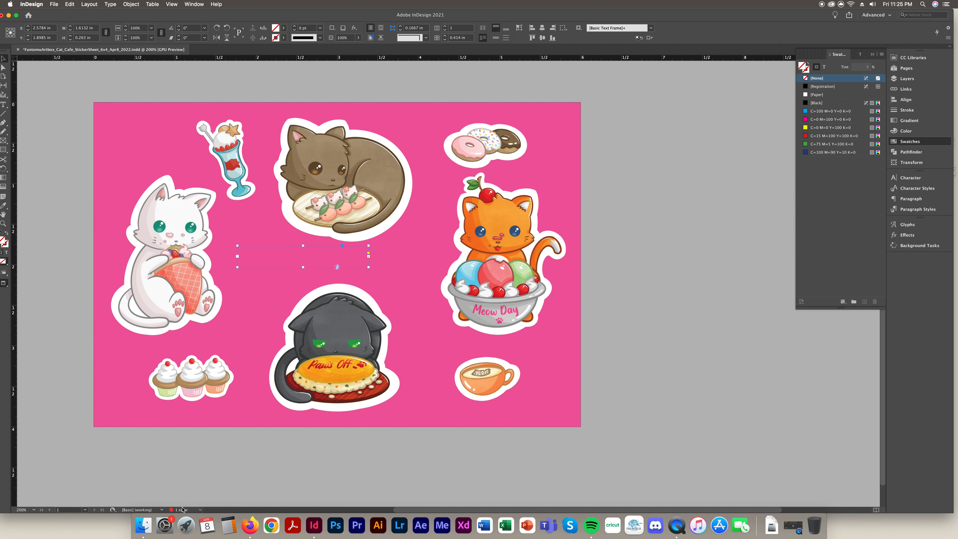
# Widen the title frame to one line, then fit the frame snugly to its text
pyautogui.click(782, 254)
pyautogui.click(327, 258)
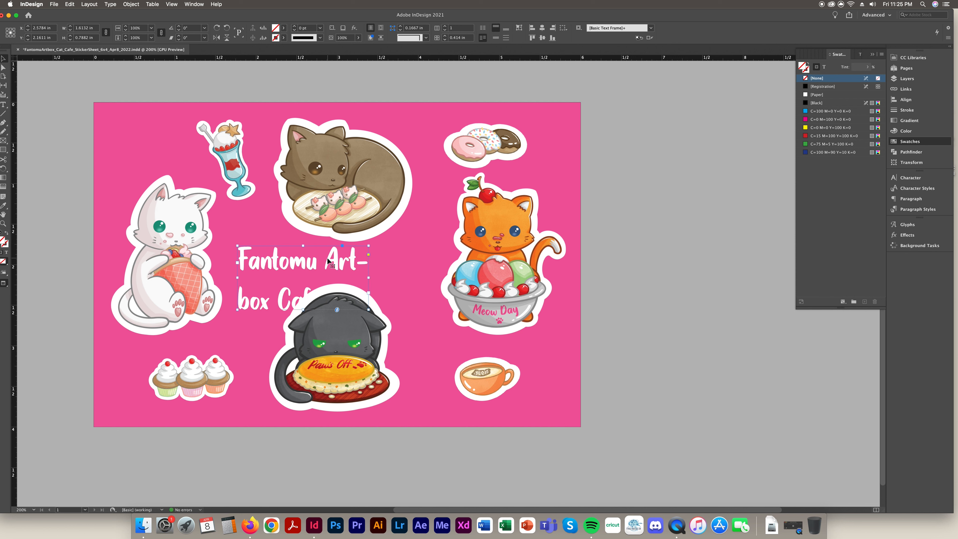
pyautogui.moveTo(369, 278); pyautogui.dragTo(443, 276)
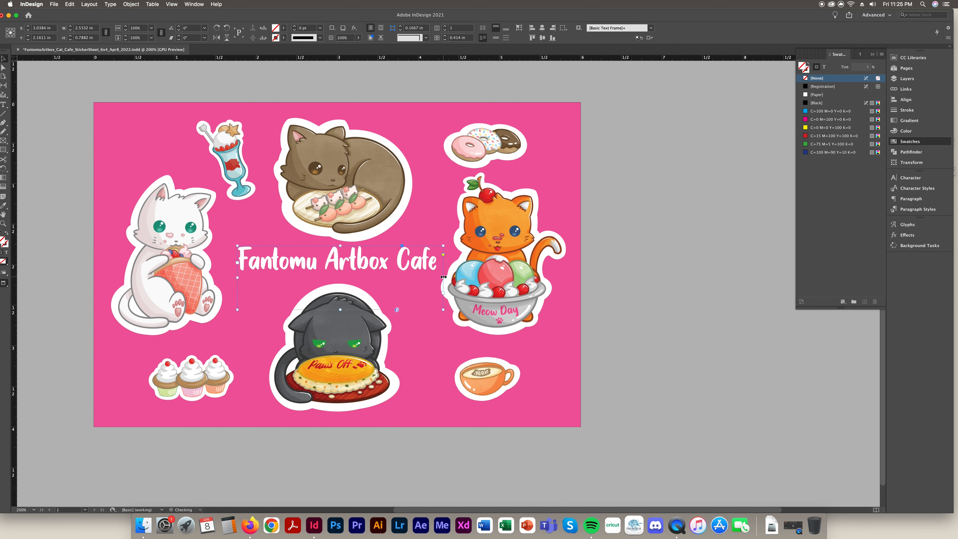
pyautogui.doubleClick(442, 277)
pyautogui.moveTo(432, 271); pyautogui.dragTo(452, 300)
pyautogui.doubleClick(452, 300)
pyautogui.click(771, 366)
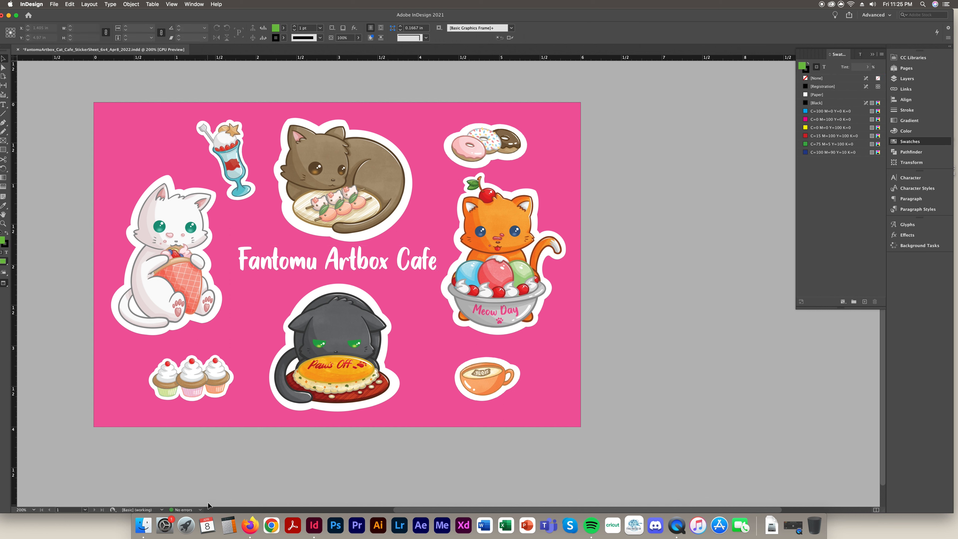
# Save and package the sheet to the Desktop with IDML and a High Quality Print PDF
pyautogui.click(54, 4)
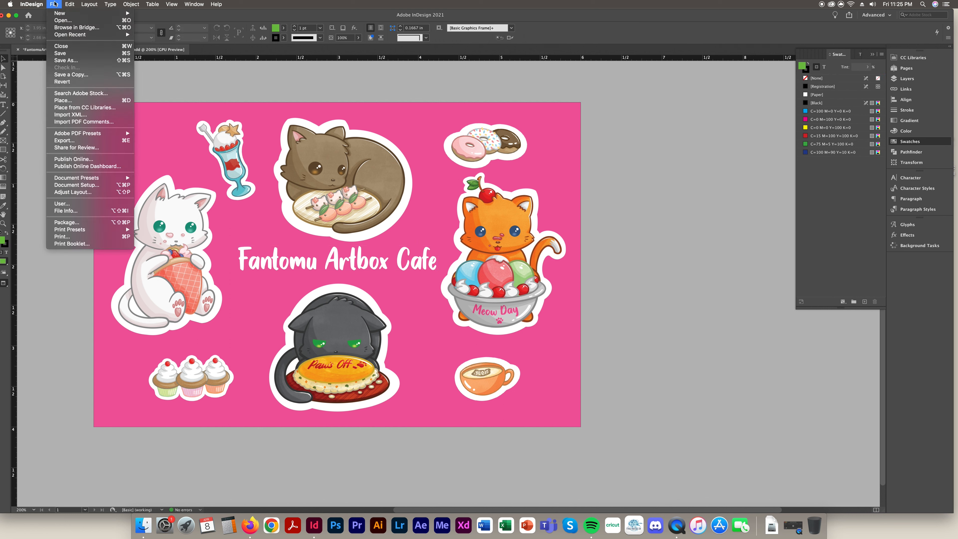
pyautogui.click(67, 222)
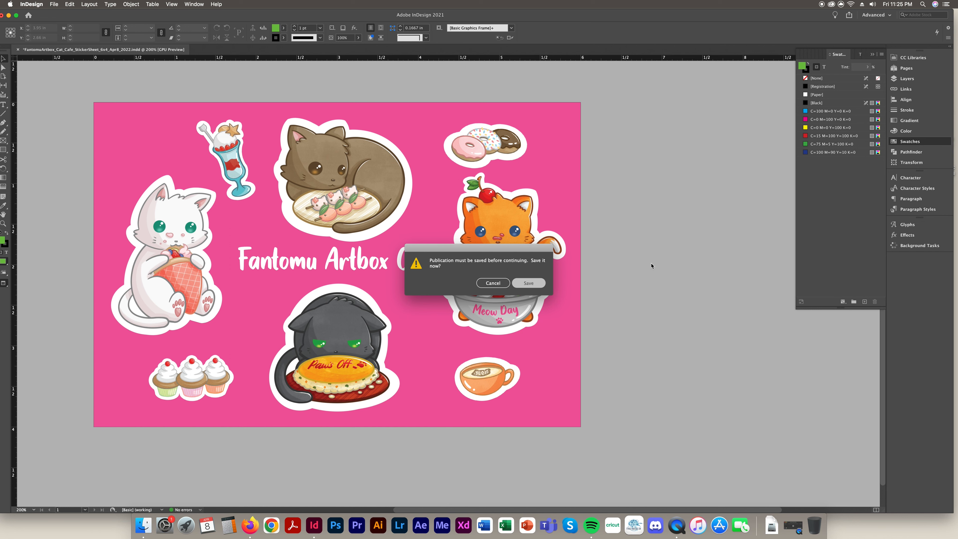
pyautogui.press('Return')
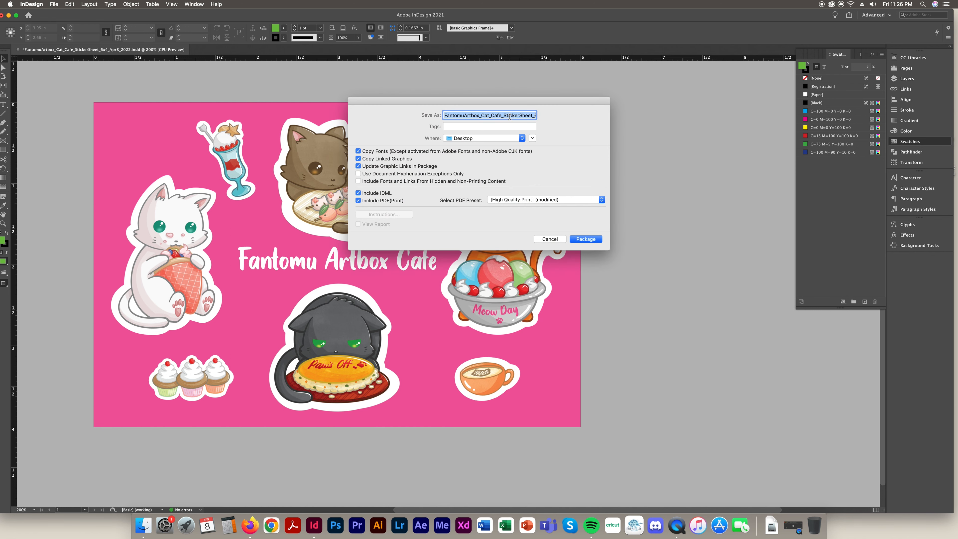
pyautogui.moveTo(490, 117); pyautogui.dragTo(648, 113)
pyautogui.click(542, 200)
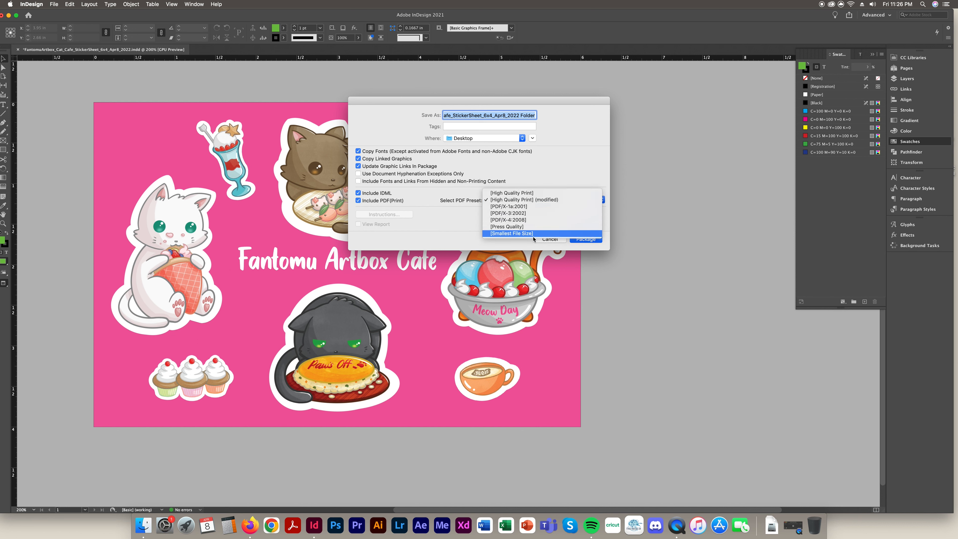
pyautogui.click(434, 229)
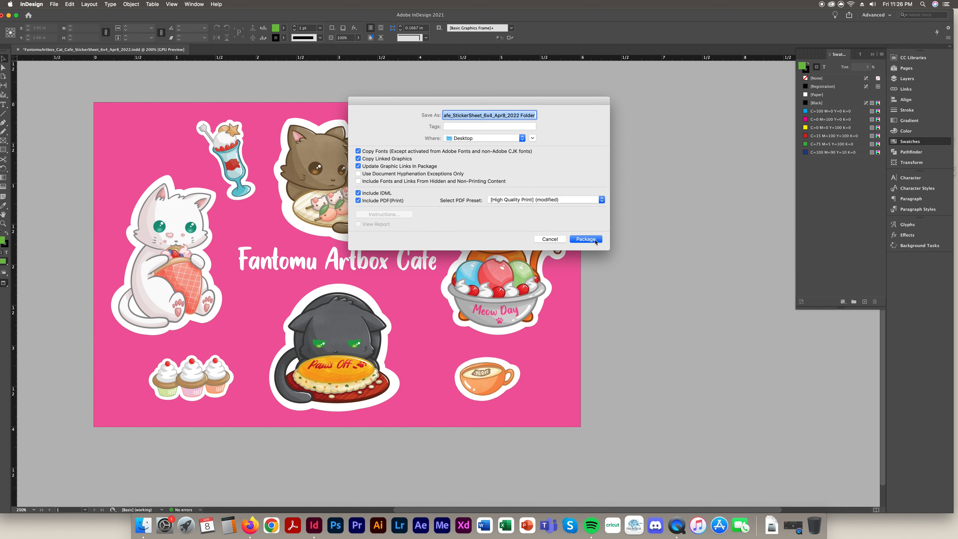
pyautogui.click(585, 239)
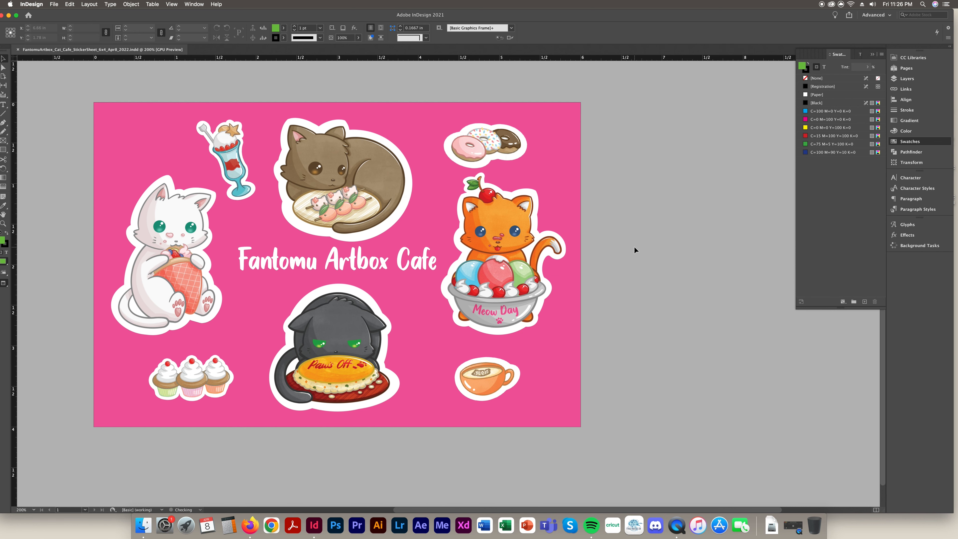
pyautogui.moveTo(704, 13); pyautogui.dragTo(524, 16)
# Open the package folder and check its IDML, INDD and PDF files
pyautogui.click(955, 274)
pyautogui.doubleClick(919, 175)
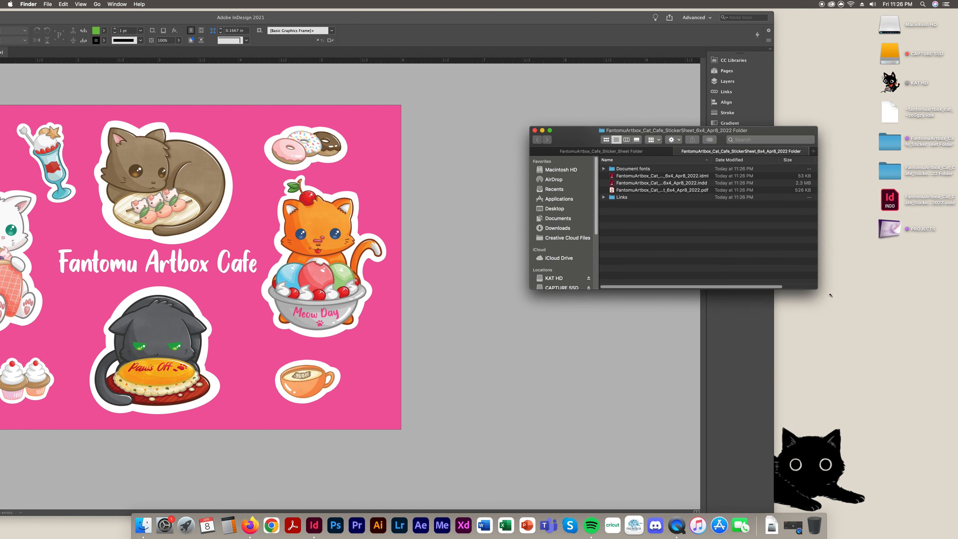
pyautogui.moveTo(819, 288); pyautogui.dragTo(915, 333)
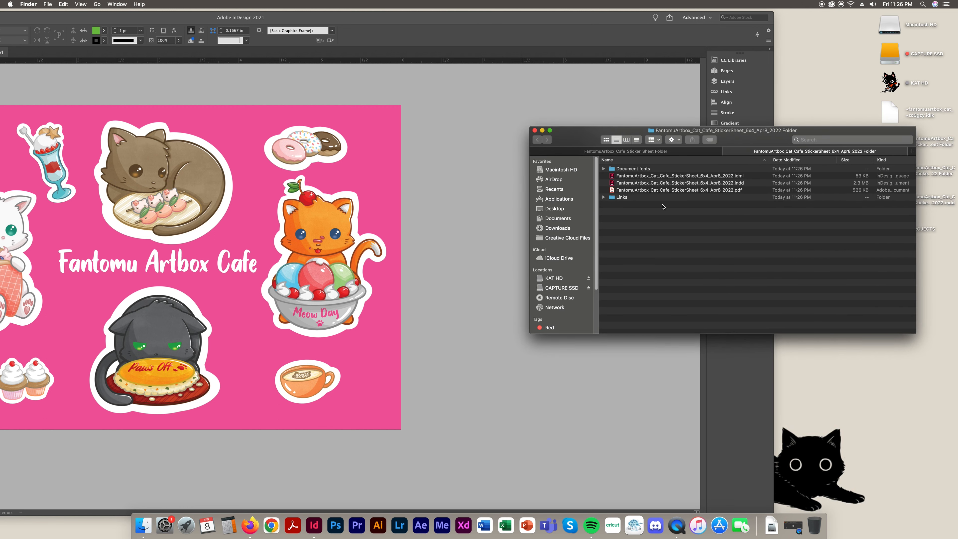
pyautogui.click(708, 190)
pyautogui.click(707, 182)
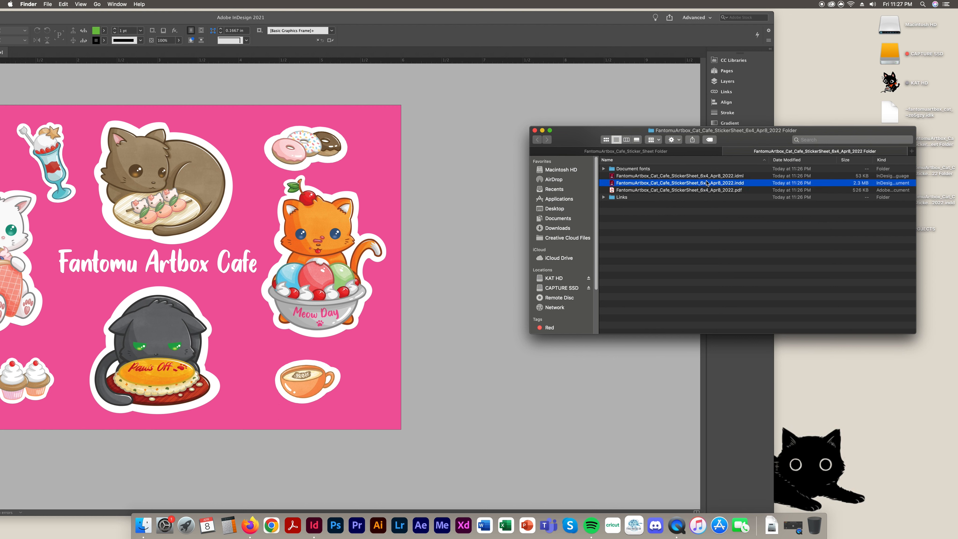
pyautogui.click(714, 176)
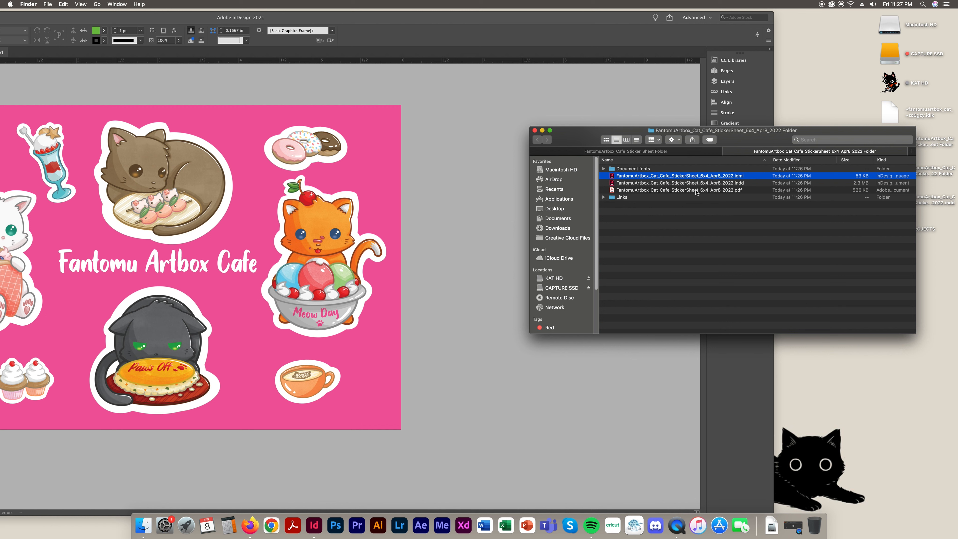
# Inspect the contents of the Links and Document fonts folders
pyautogui.click(603, 197)
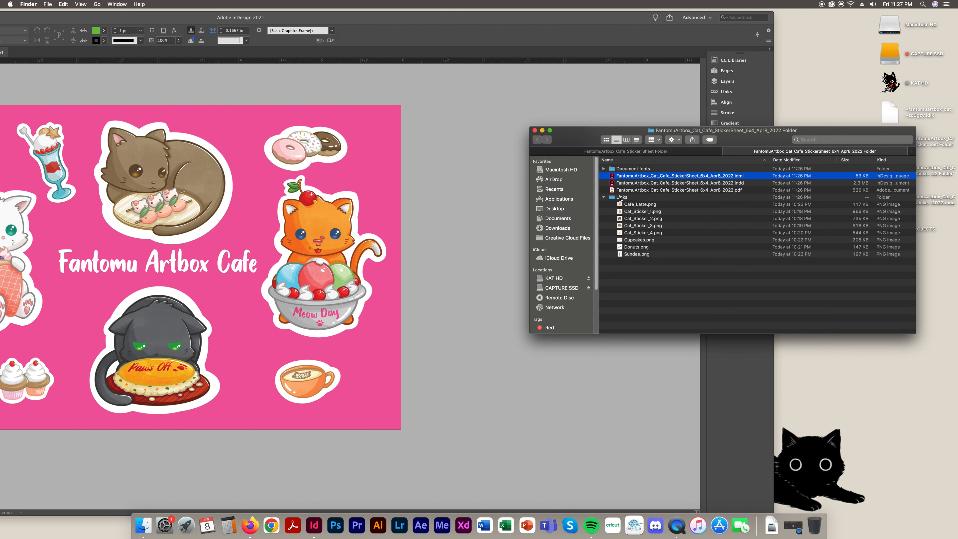
pyautogui.click(604, 197)
pyautogui.click(604, 169)
pyautogui.click(604, 169)
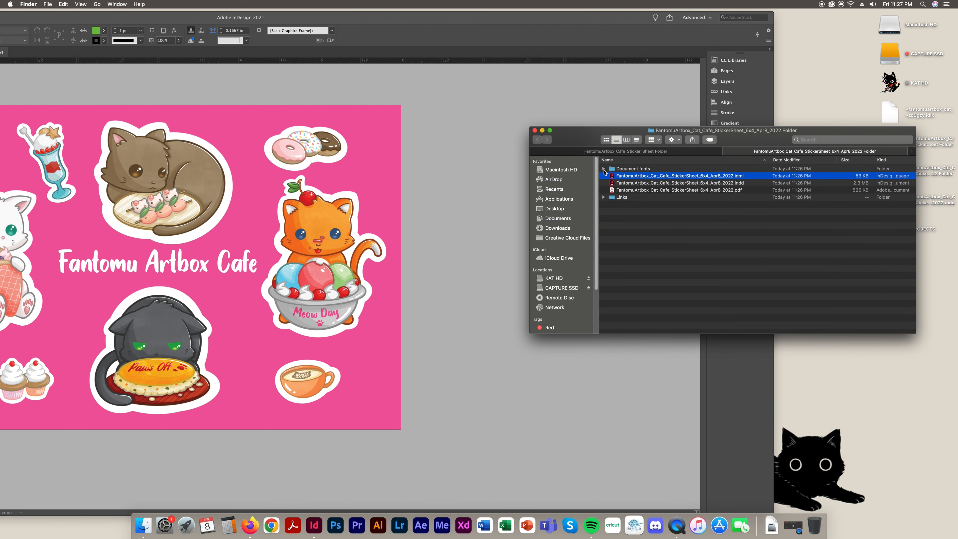
pyautogui.click(604, 169)
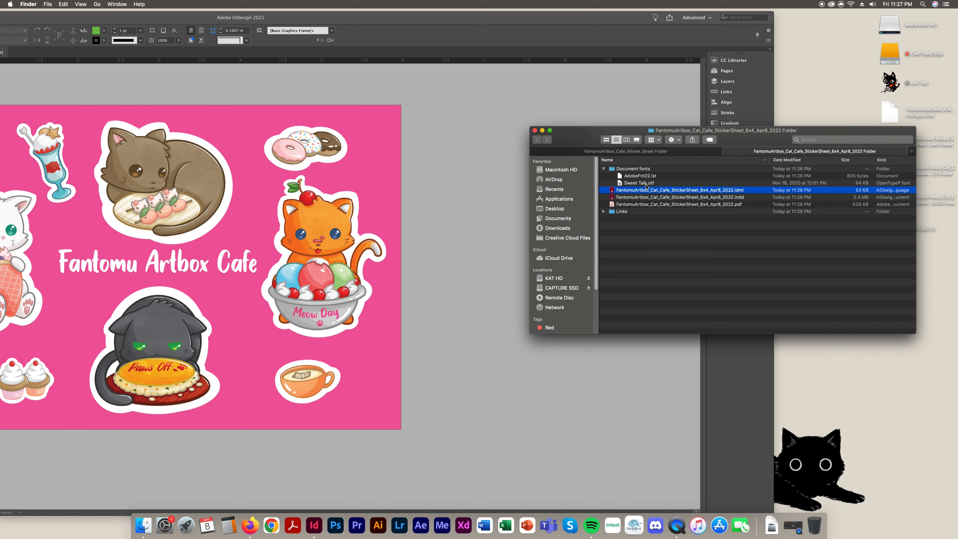
pyautogui.click(604, 169)
pyautogui.click(832, 270)
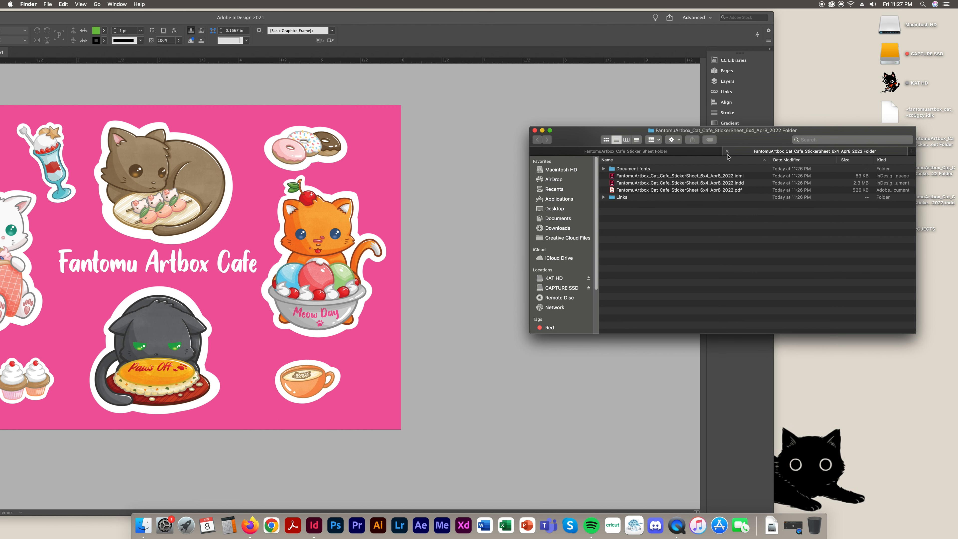
# Close the package folder window and maximise InDesign again
pyautogui.click(728, 152)
pyautogui.click(738, 258)
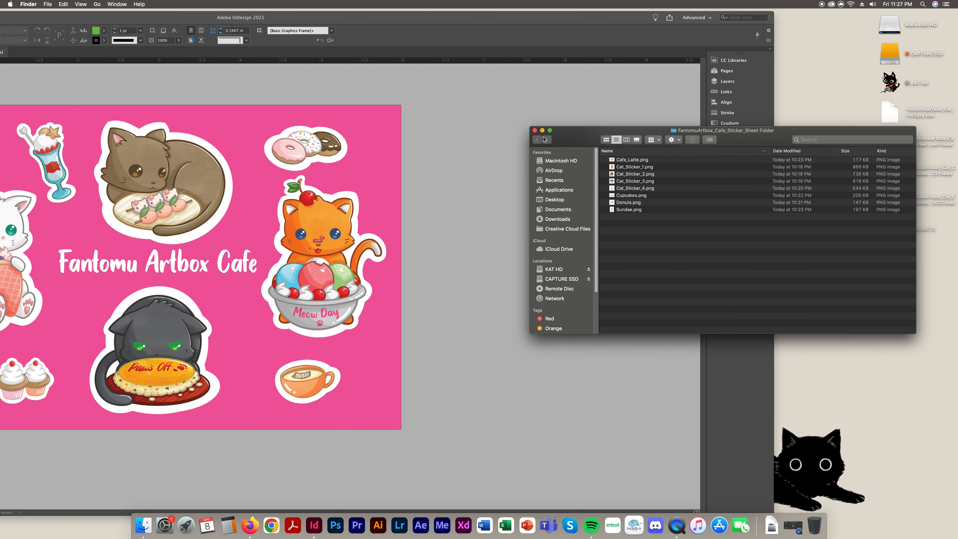
pyautogui.click(534, 130)
pyautogui.click(561, 159)
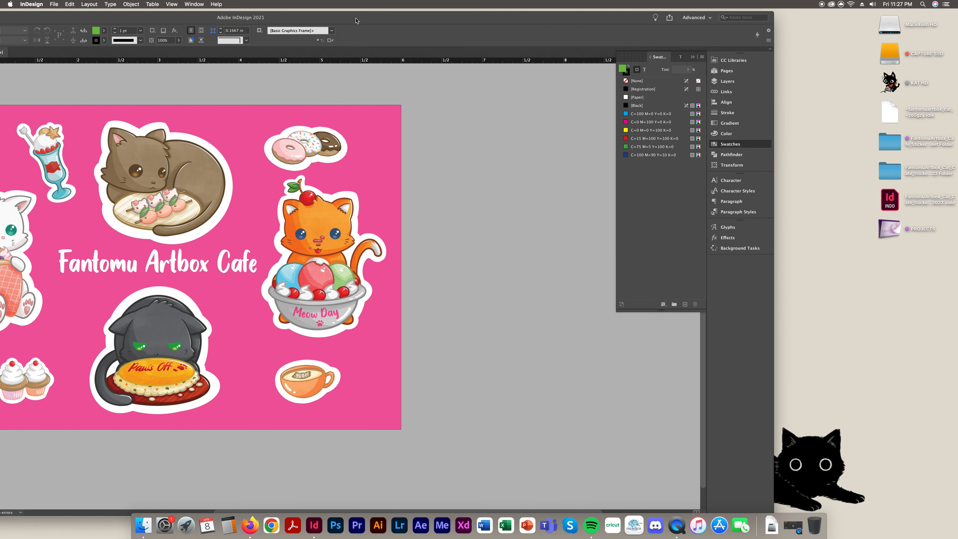
pyautogui.doubleClick(356, 17)
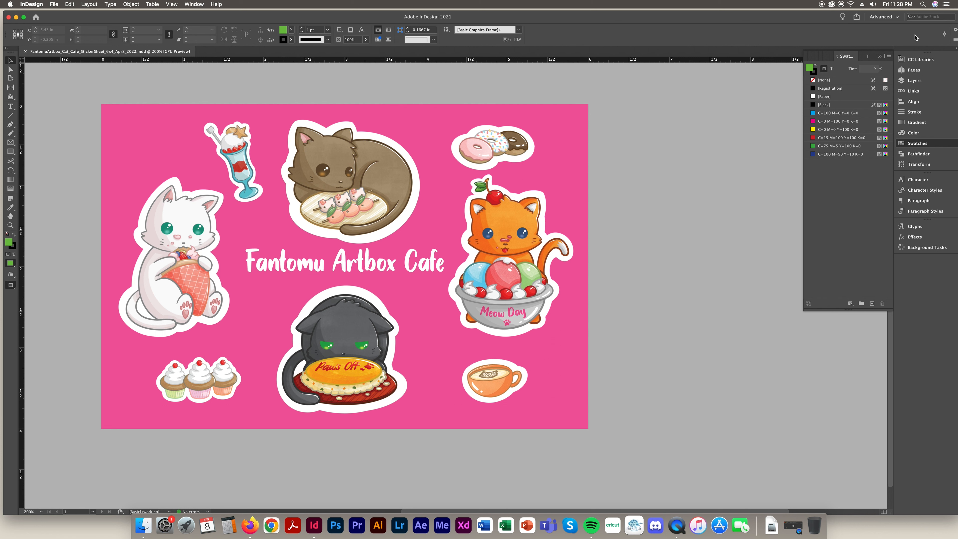
# Close Swatches and show the Pages panel, stretched taller to list A-Master and page 1
pyautogui.click(881, 56)
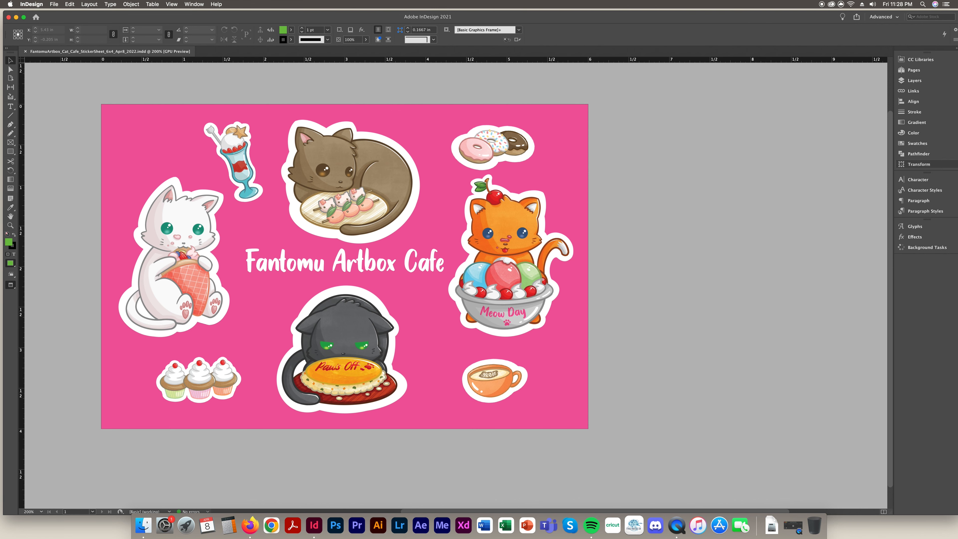
pyautogui.click(957, 49)
pyautogui.click(917, 70)
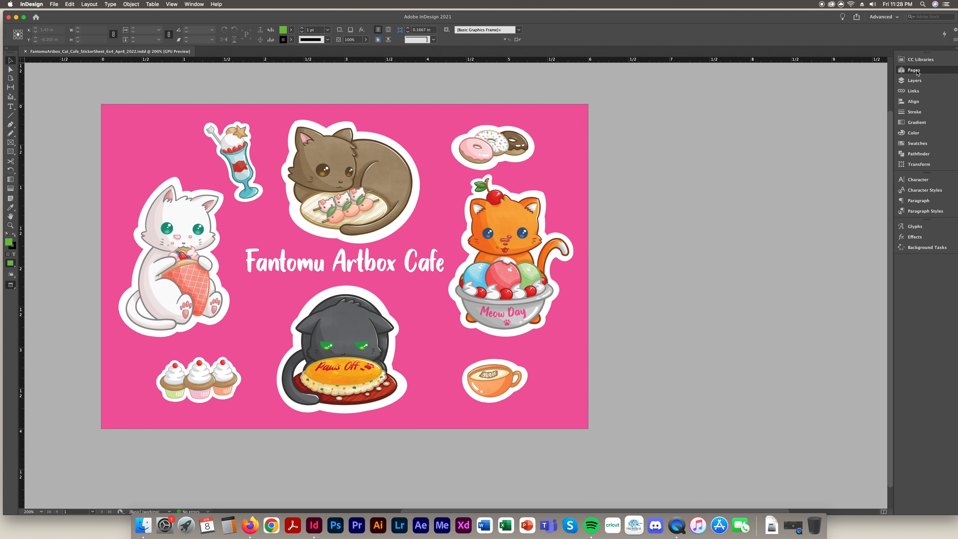
pyautogui.moveTo(886, 161); pyautogui.dragTo(886, 342)
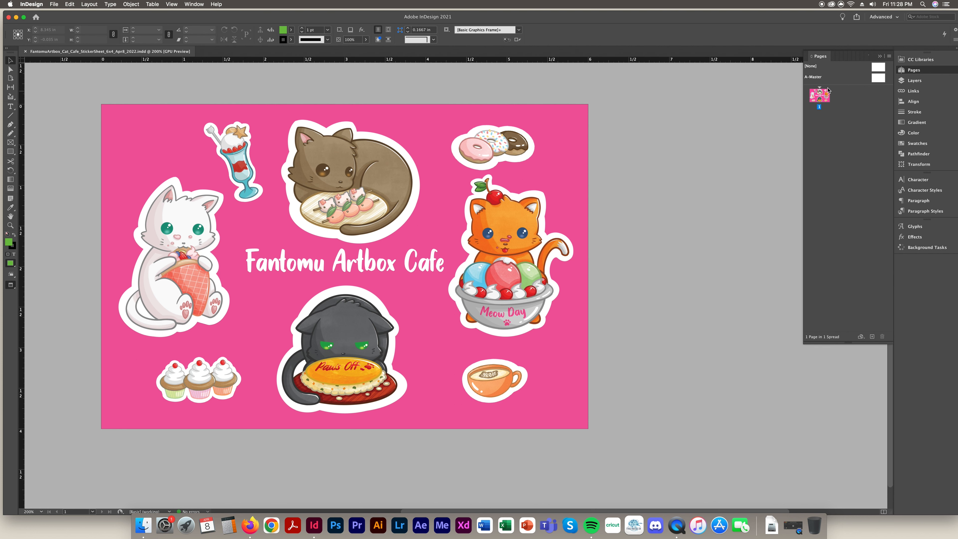
pyautogui.click(878, 79)
pyautogui.click(881, 56)
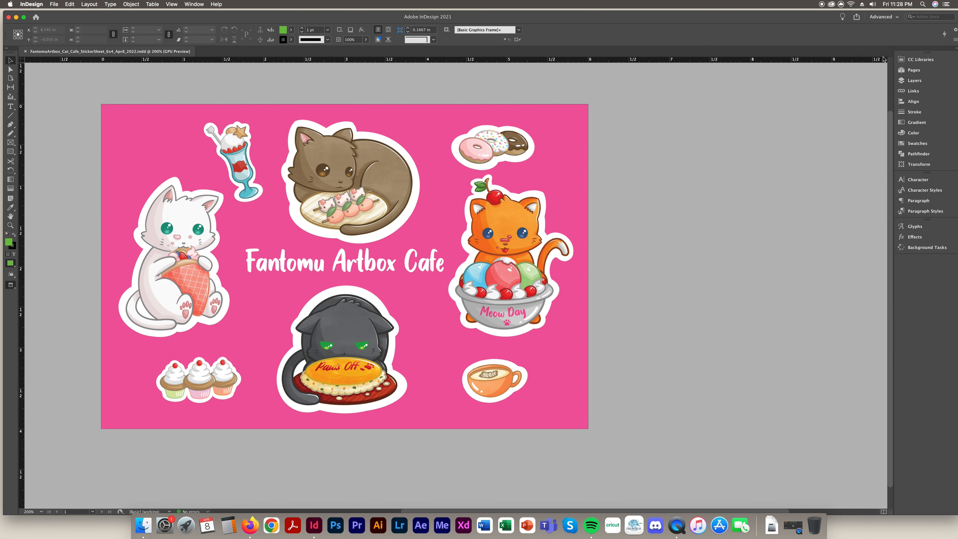
pyautogui.click(906, 70)
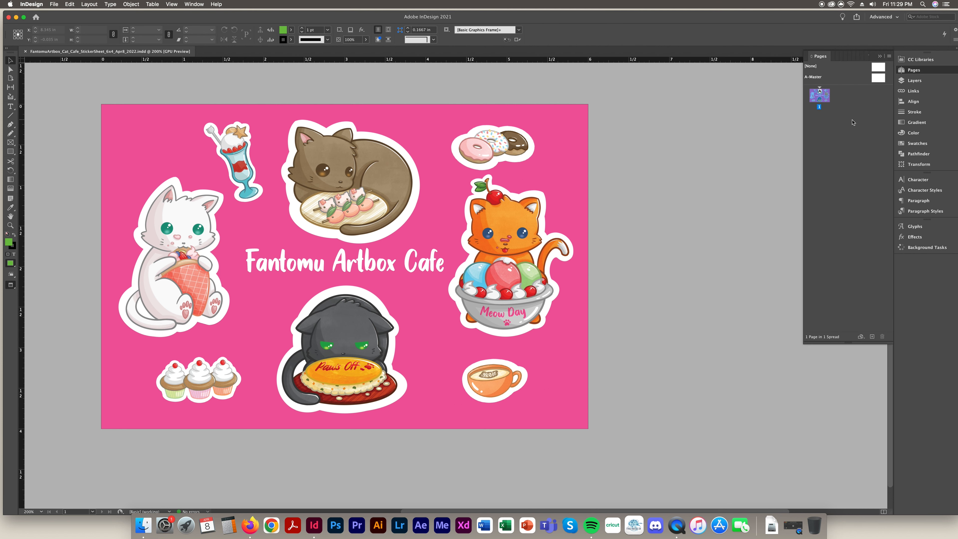
# Add a 'HELLO WORLD' text frame to A-Master, then return to page 1's sticker sheet
pyautogui.doubleClick(880, 78)
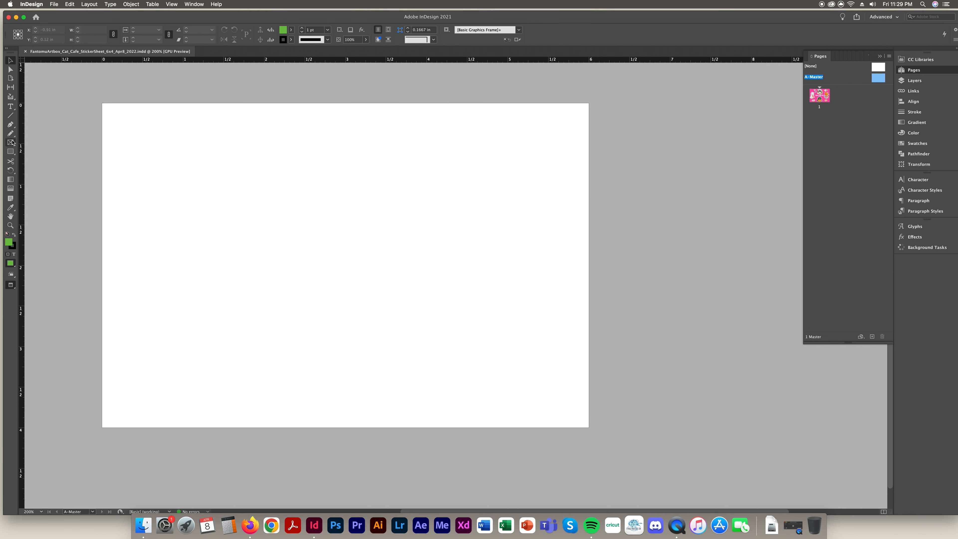
pyautogui.click(11, 108)
pyautogui.moveTo(393, 246); pyautogui.dragTo(500, 295)
pyautogui.write('HELL')
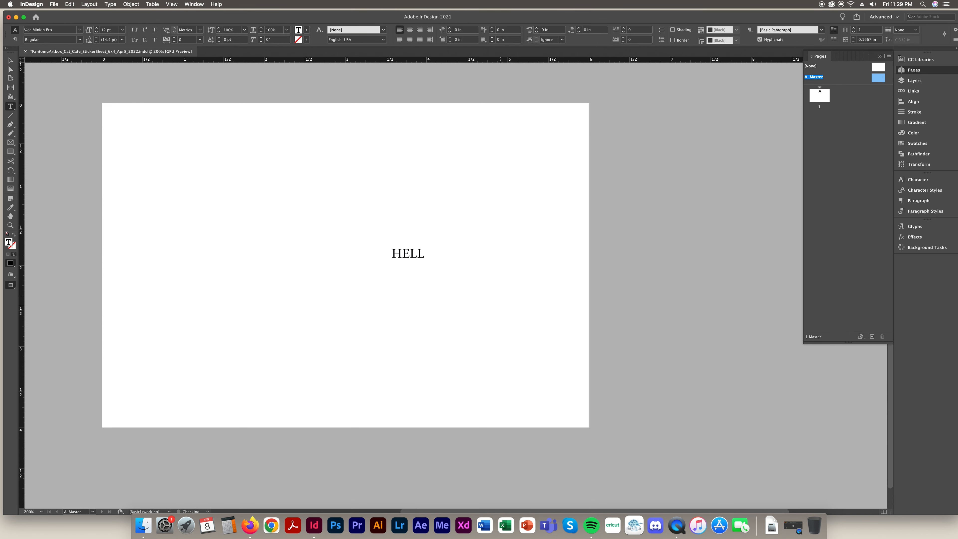
pyautogui.write('O WORLD')
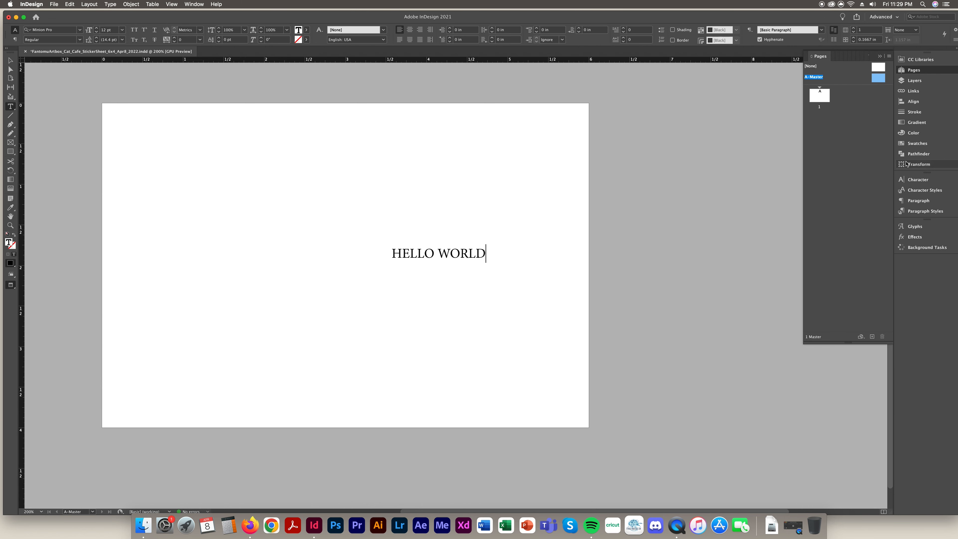
pyautogui.doubleClick(821, 99)
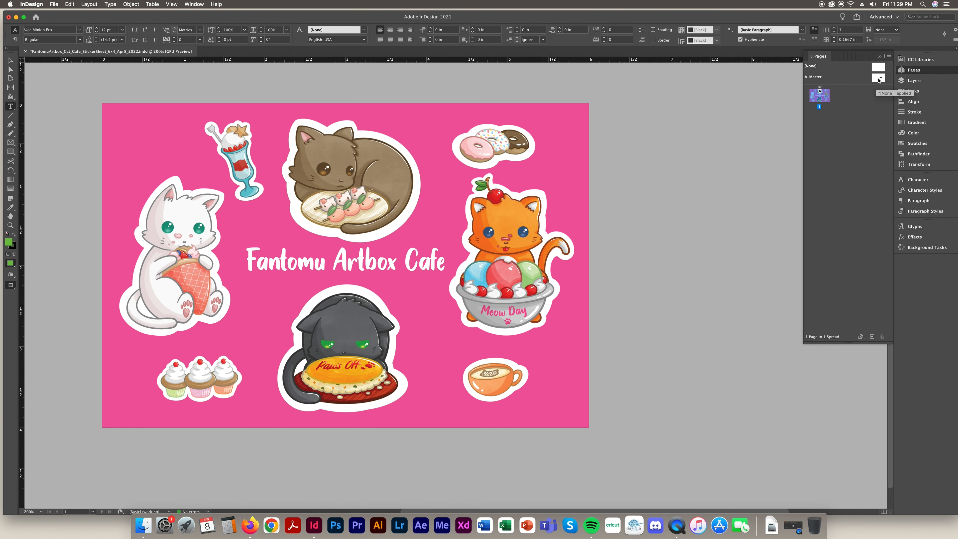
# Add pages 2, 3 and 4 based on A-Master, then select A-Master
pyautogui.moveTo(879, 80); pyautogui.dragTo(861, 120)
pyautogui.moveTo(878, 79); pyautogui.dragTo(871, 131)
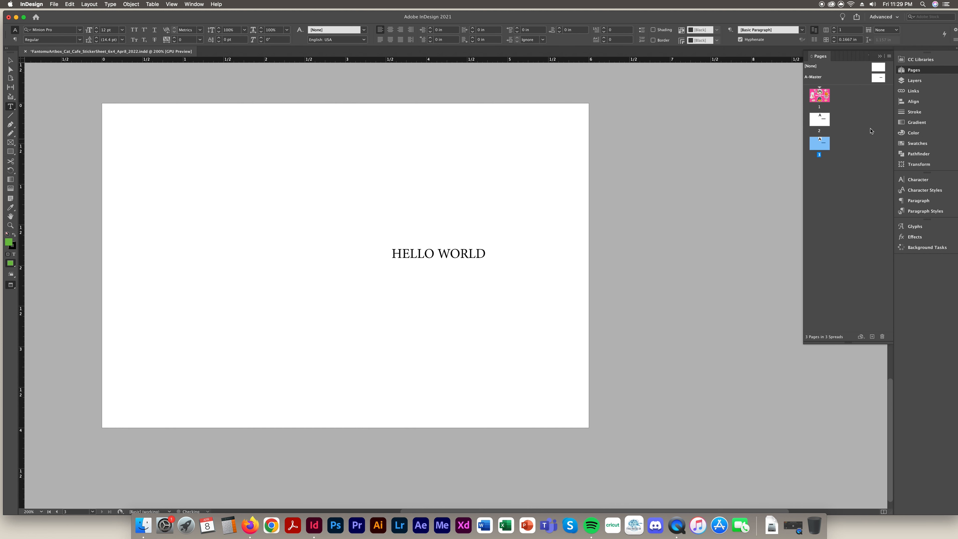
pyautogui.moveTo(876, 82); pyautogui.dragTo(821, 168)
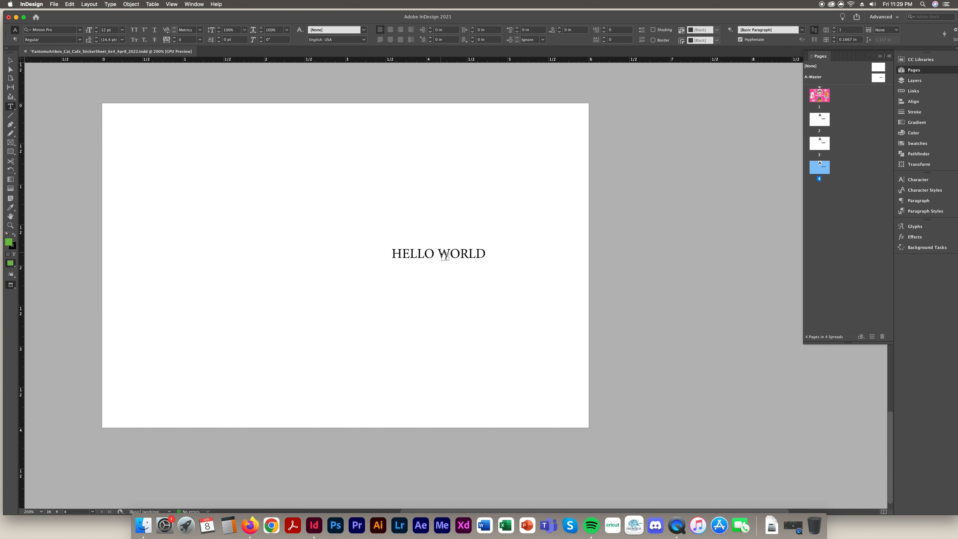
pyautogui.click(879, 79)
# Move the HELLO WORLD frame to A-Master's top-left and delete it, then return to page 1
pyautogui.click(10, 60)
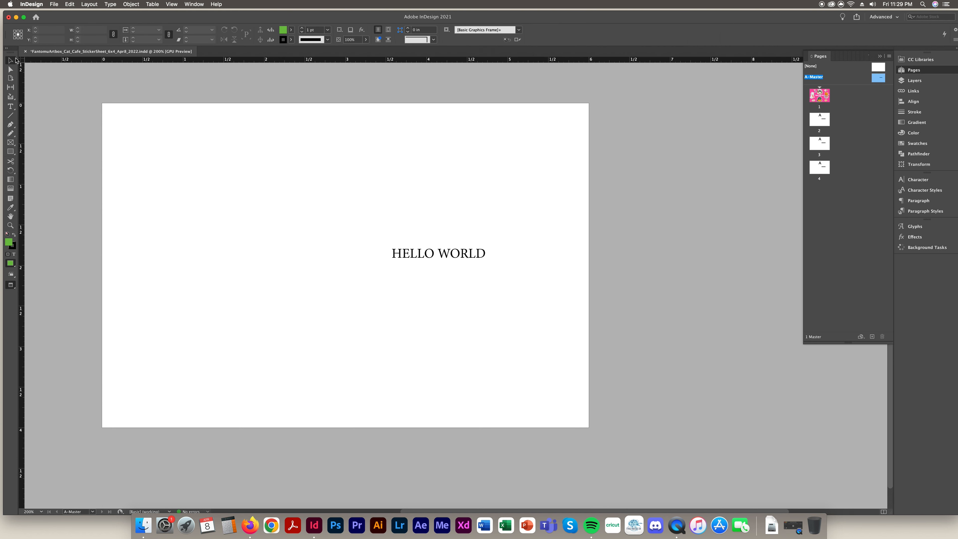
pyautogui.moveTo(468, 253); pyautogui.dragTo(199, 128)
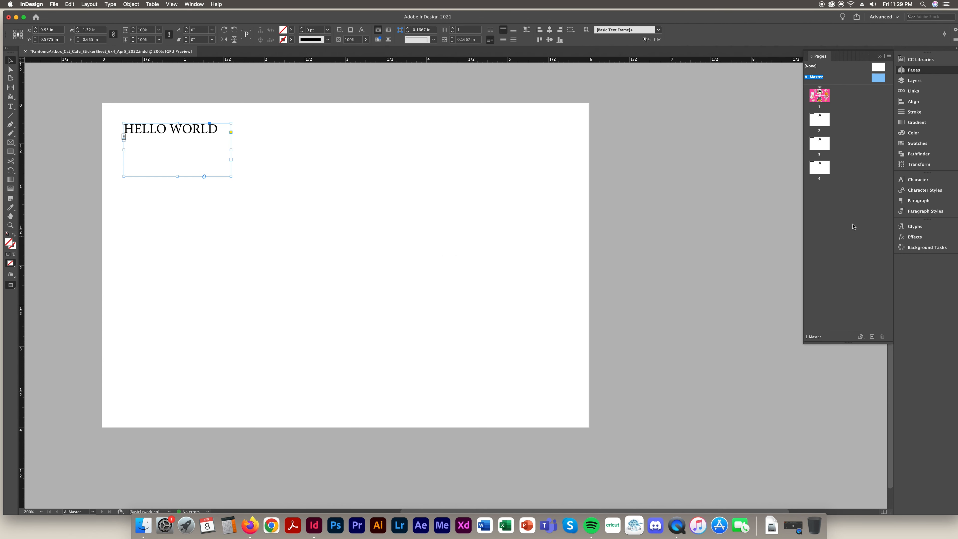
pyautogui.click(820, 126)
pyautogui.press('Delete')
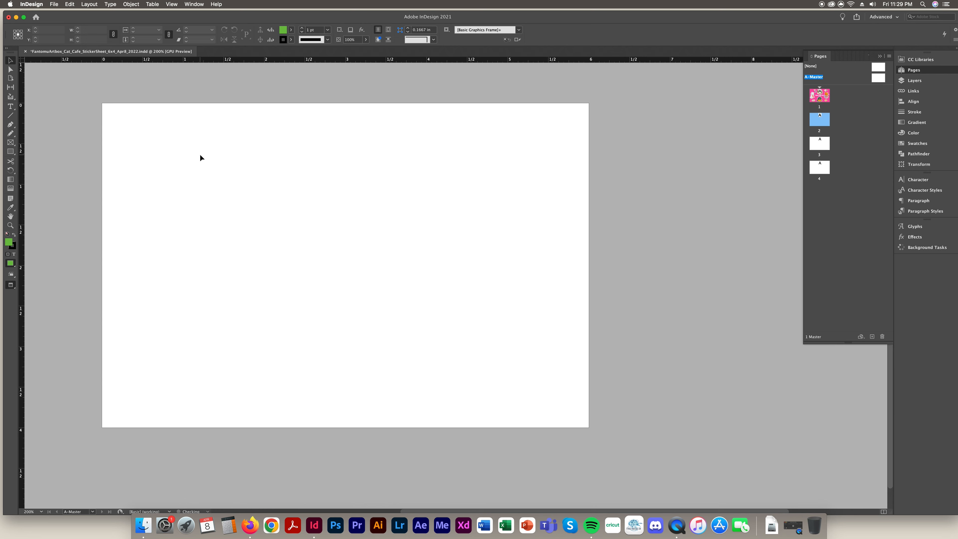
pyautogui.click(820, 167)
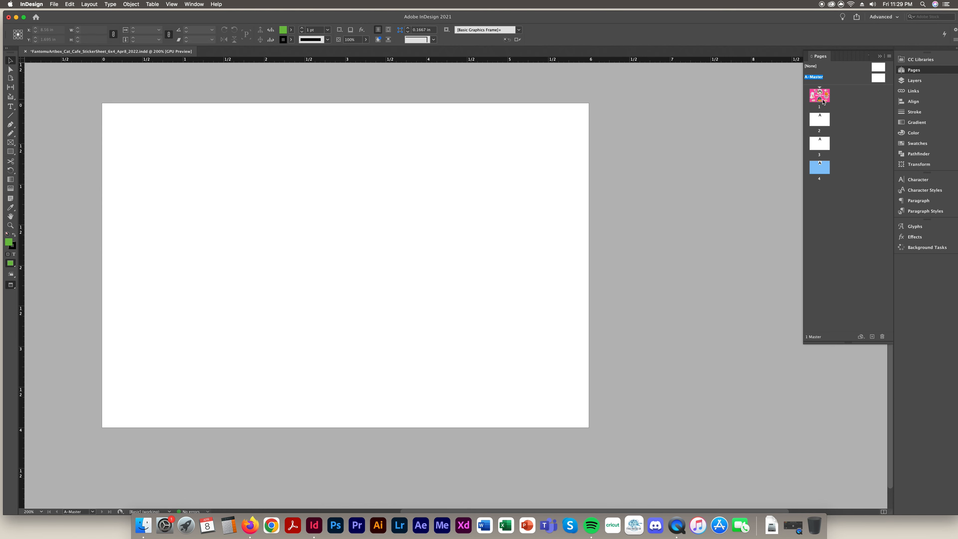
pyautogui.doubleClick(822, 100)
pyautogui.click(878, 77)
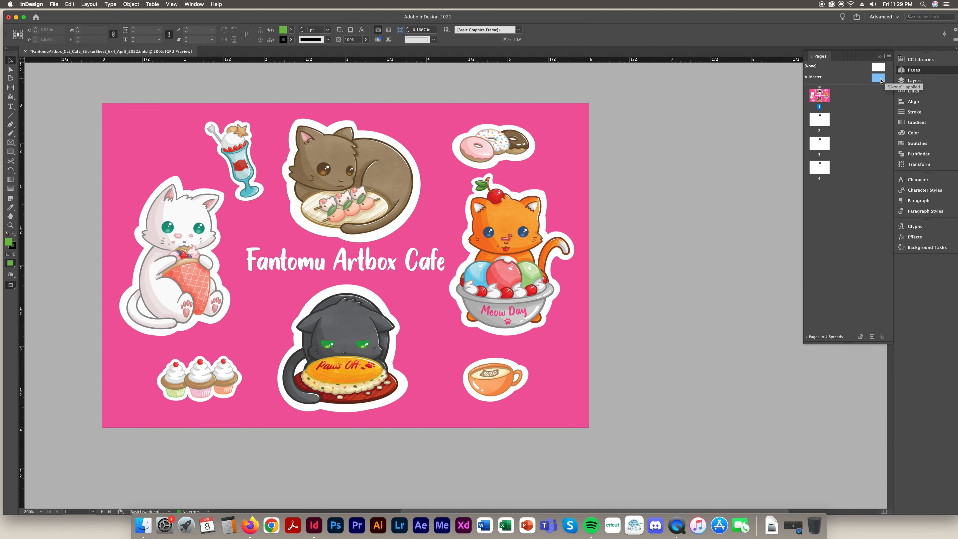
# Duplicate A-Master into B-Master and put 'GOODBYE WORLD' text on it
pyautogui.rightClick(874, 81)
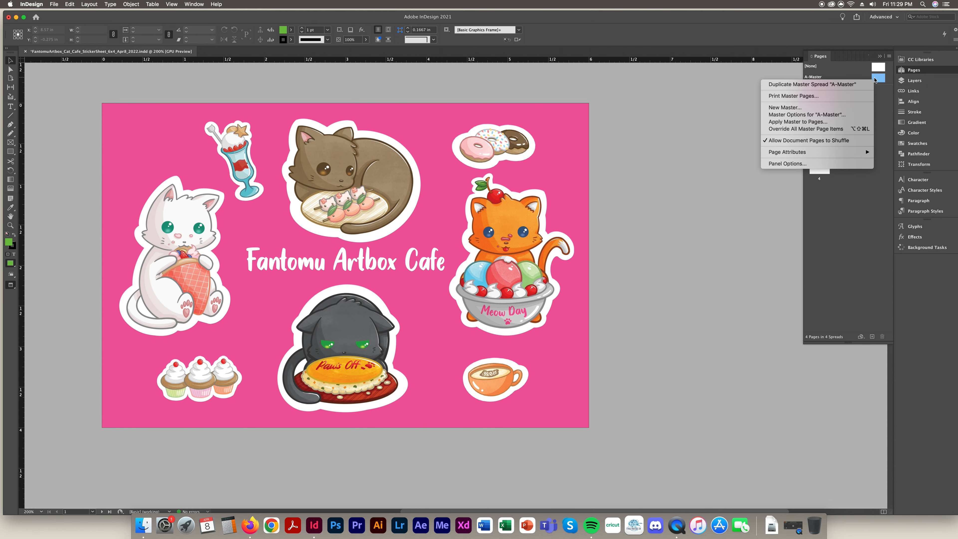
pyautogui.click(845, 84)
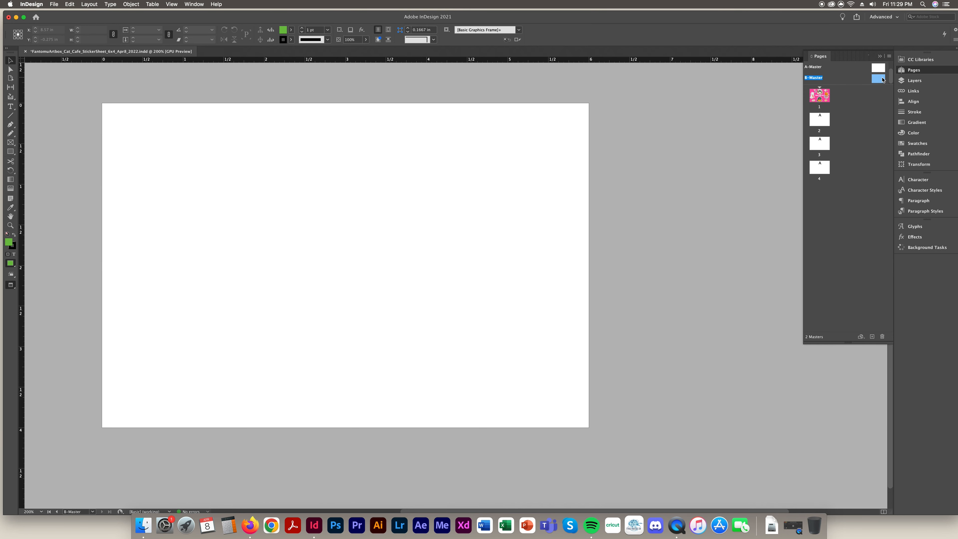
pyautogui.click(10, 107)
pyautogui.moveTo(246, 185); pyautogui.dragTo(530, 283)
pyautogui.write('GO')
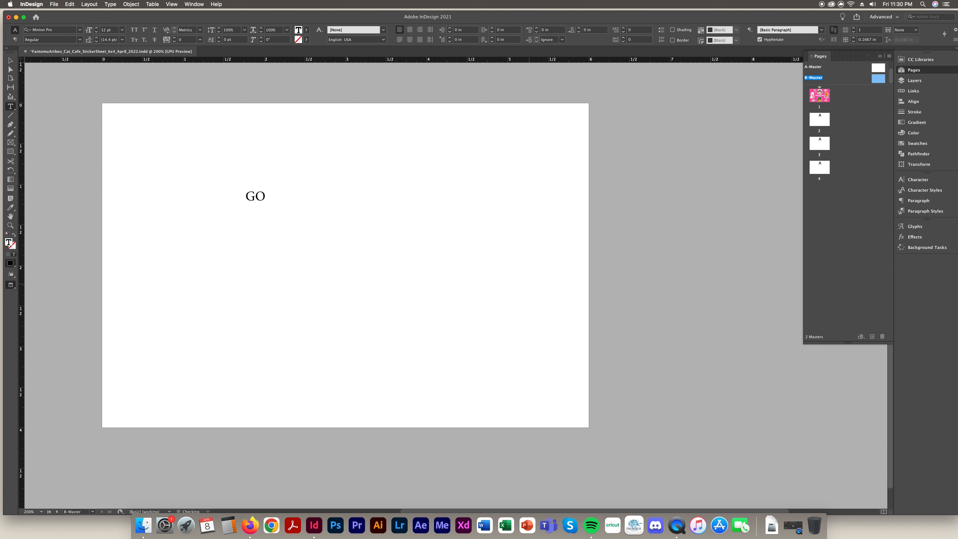
pyautogui.write('ODBYE WORLD')
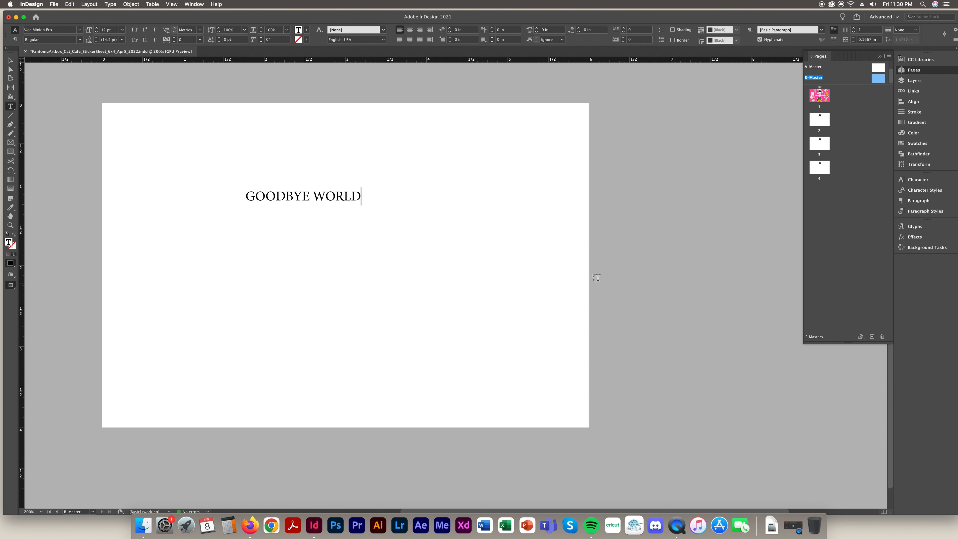
# Add a new 'HELLO WORLD' text frame near A-Master's top
pyautogui.click(880, 68)
pyautogui.doubleClick(880, 70)
pyautogui.moveTo(384, 164); pyautogui.dragTo(642, 294)
pyautogui.write('HELLO WORLD')
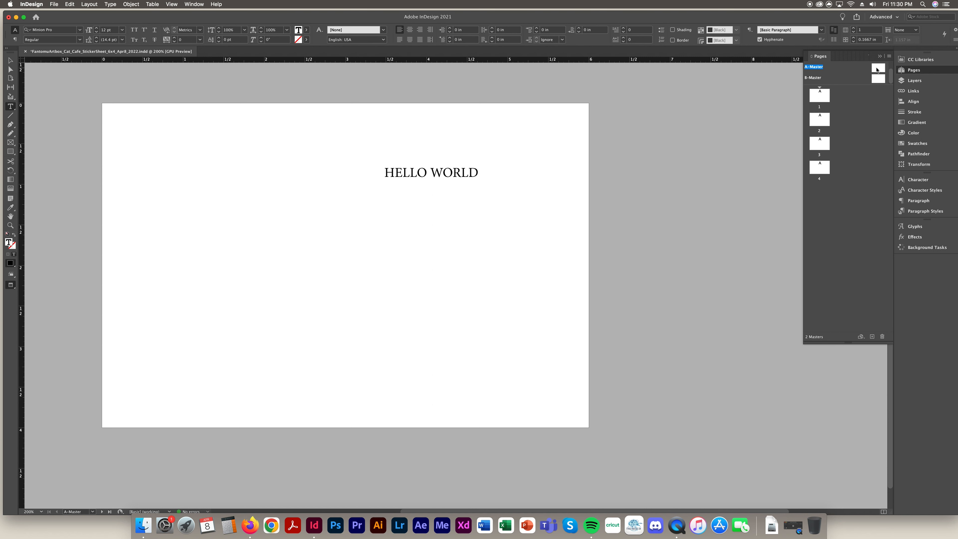
# Apply A-Master to page 2 and B-Master to page 3, and compare both pages
pyautogui.moveTo(879, 70); pyautogui.dragTo(821, 99)
pyautogui.moveTo(879, 79); pyautogui.dragTo(833, 146)
pyautogui.doubleClick(820, 120)
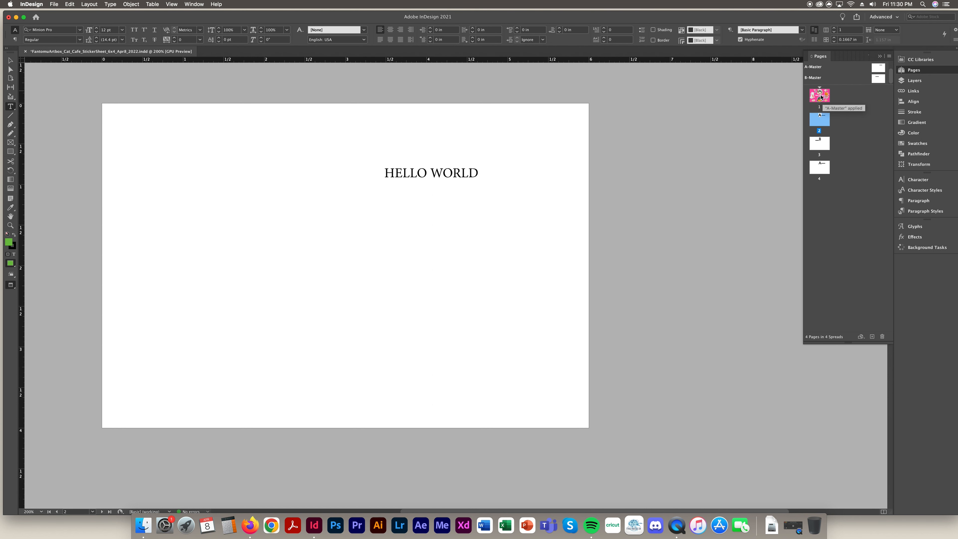
pyautogui.doubleClick(821, 145)
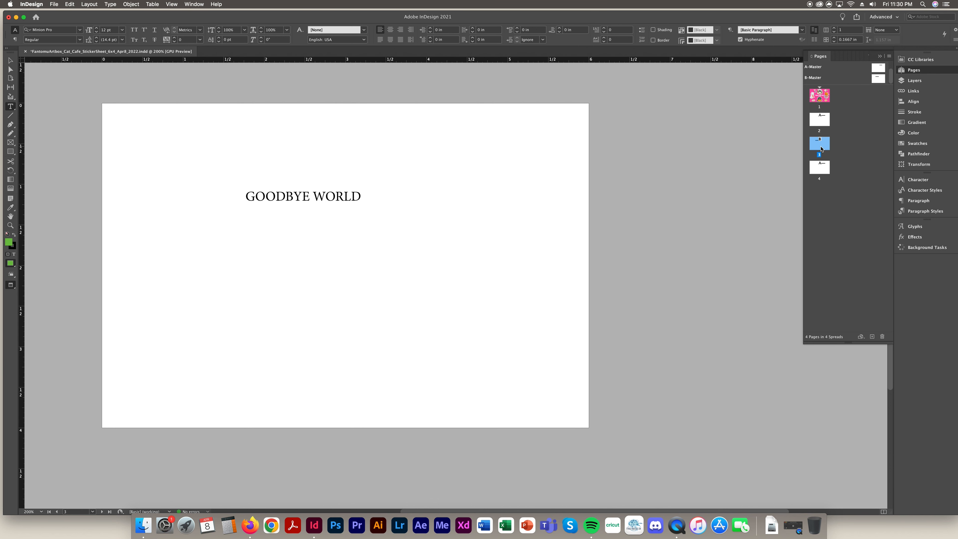
pyautogui.doubleClick(824, 124)
pyautogui.doubleClick(824, 144)
pyautogui.doubleClick(818, 131)
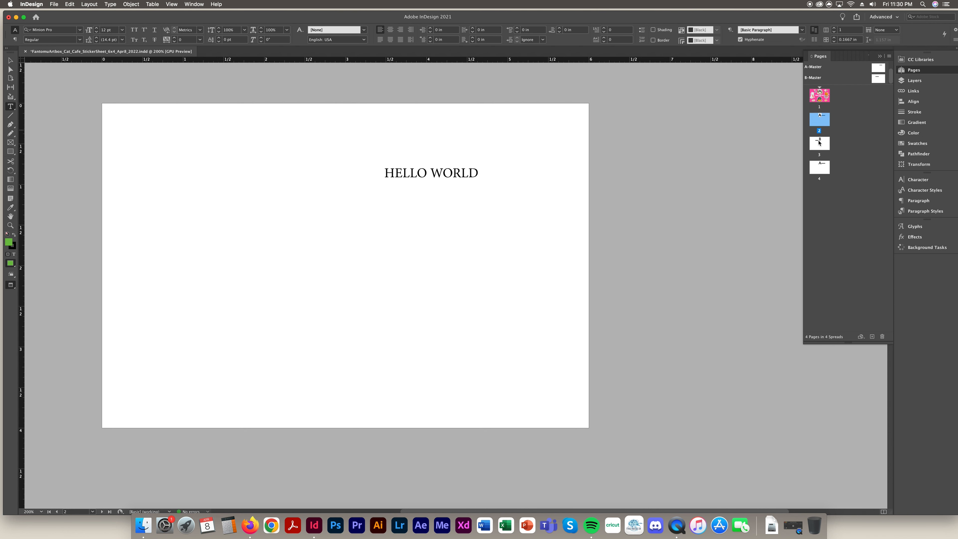
pyautogui.click(819, 143)
pyautogui.doubleClick(819, 144)
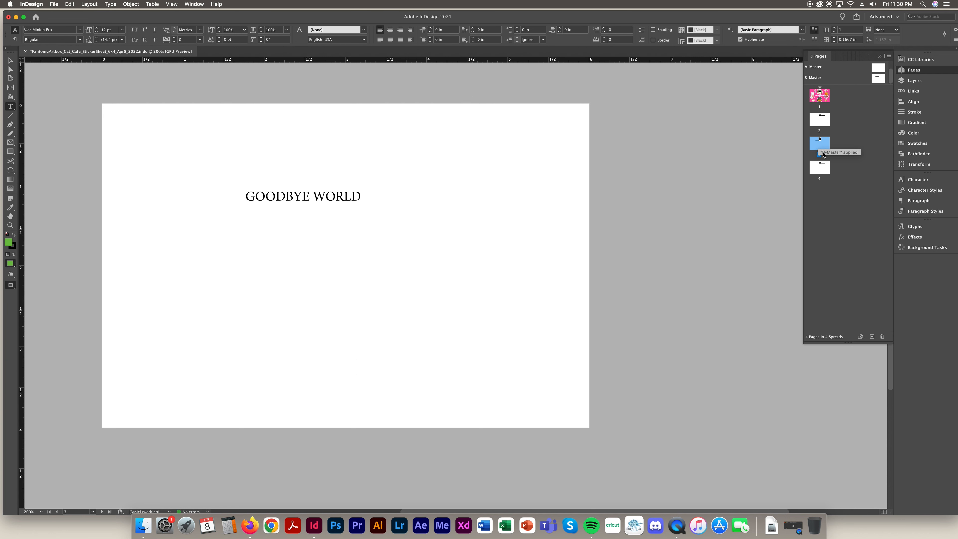
# Select pages 2 through 4 in the Pages panel
pyautogui.click(864, 338)
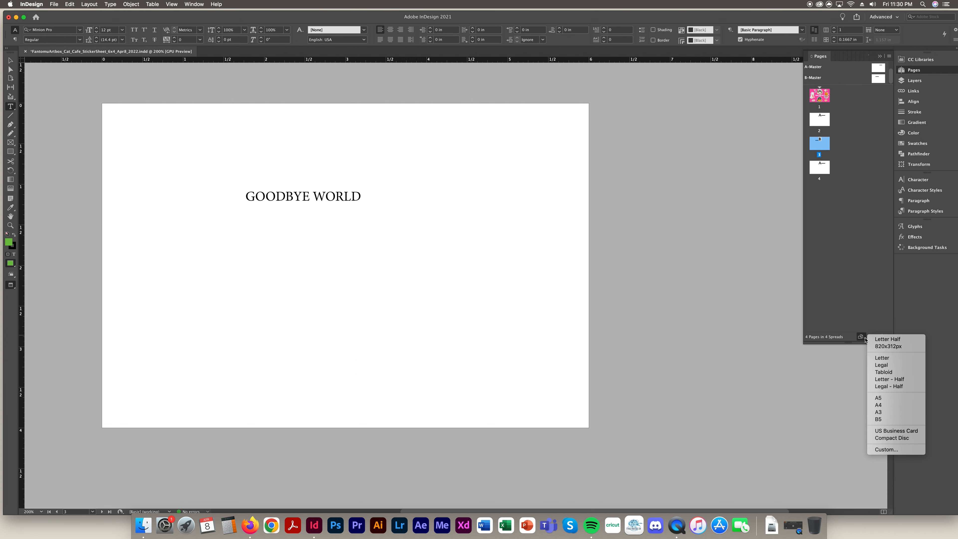
pyautogui.click(863, 300)
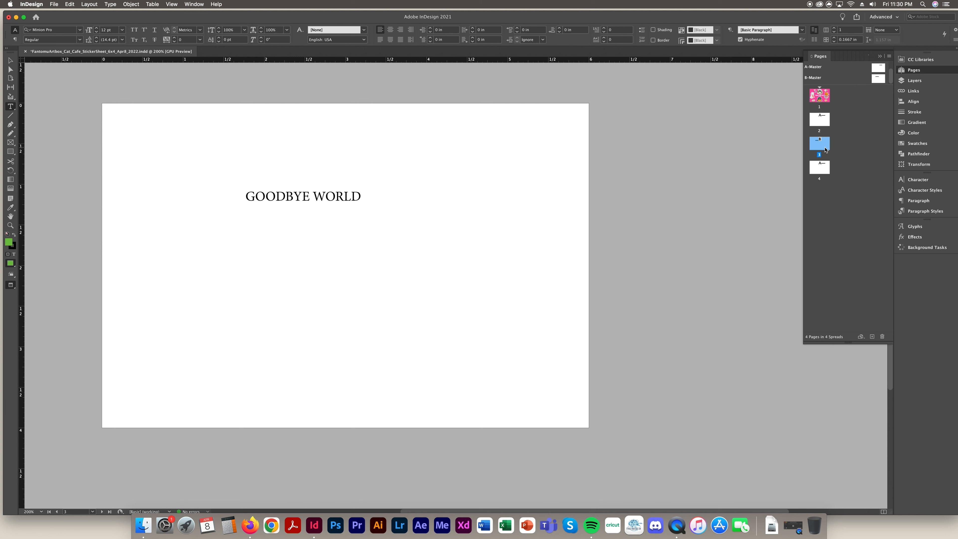
pyautogui.click(828, 166)
pyautogui.keyDown('shift'); pyautogui.click(823, 125); pyautogui.keyUp('shift')
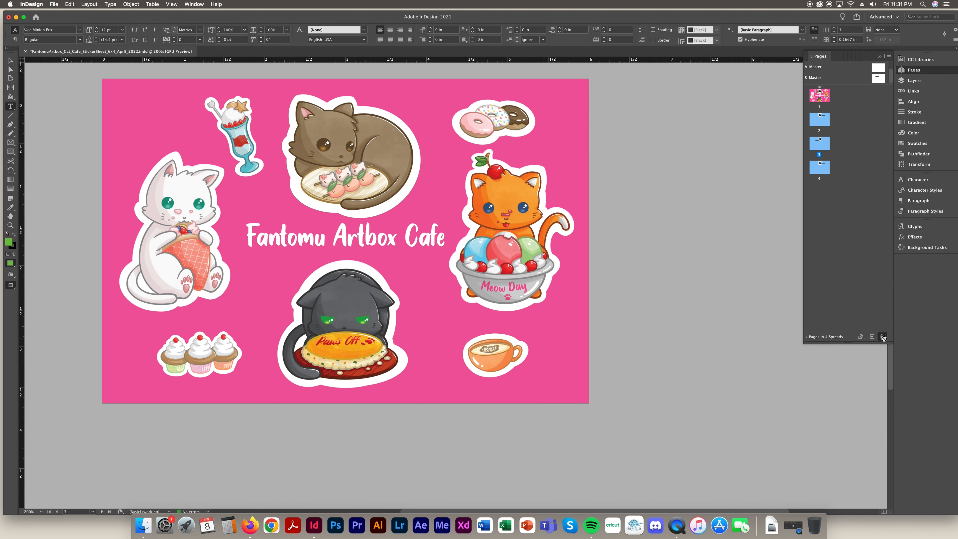
# Delete pages 2–4 and remove the HELLO WORLD frame from A-Master
pyautogui.click(884, 337)
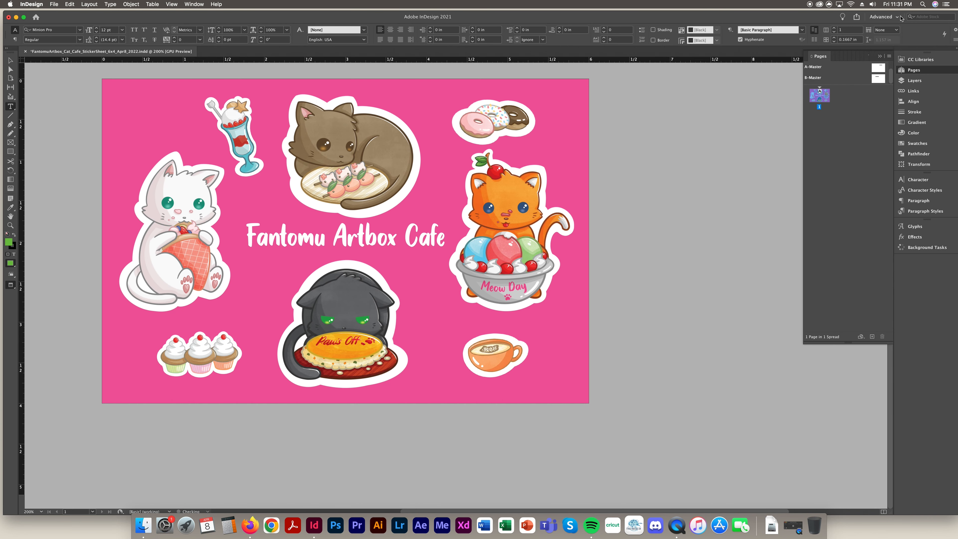
pyautogui.doubleClick(879, 68)
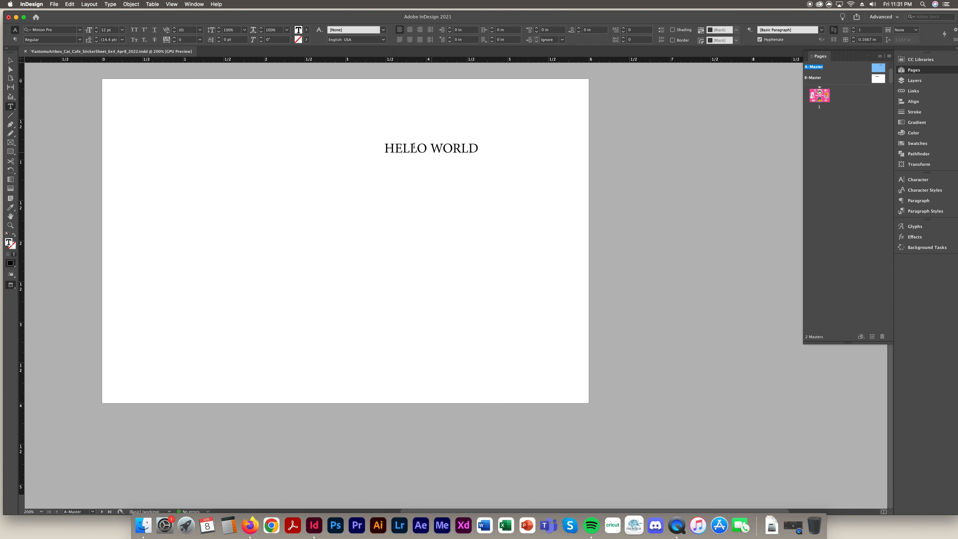
pyautogui.press('Escape')
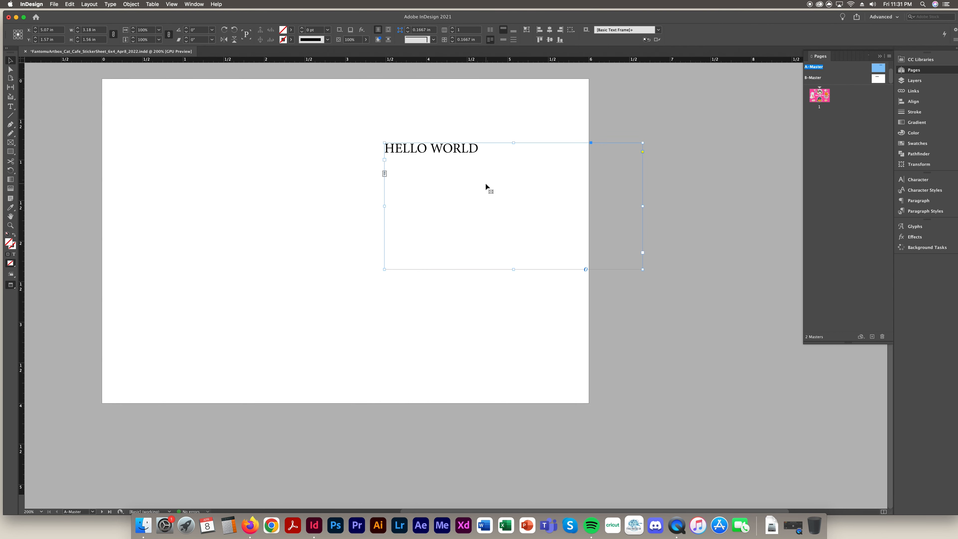
pyautogui.press('BackSpace')
# Delete the B-Master spread
pyautogui.rightClick(880, 78)
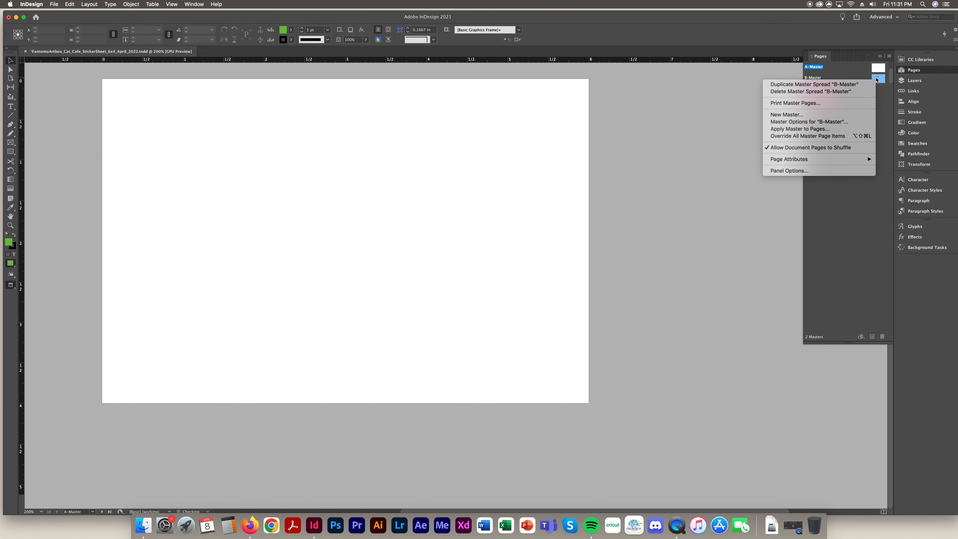
pyautogui.rightClick(881, 81)
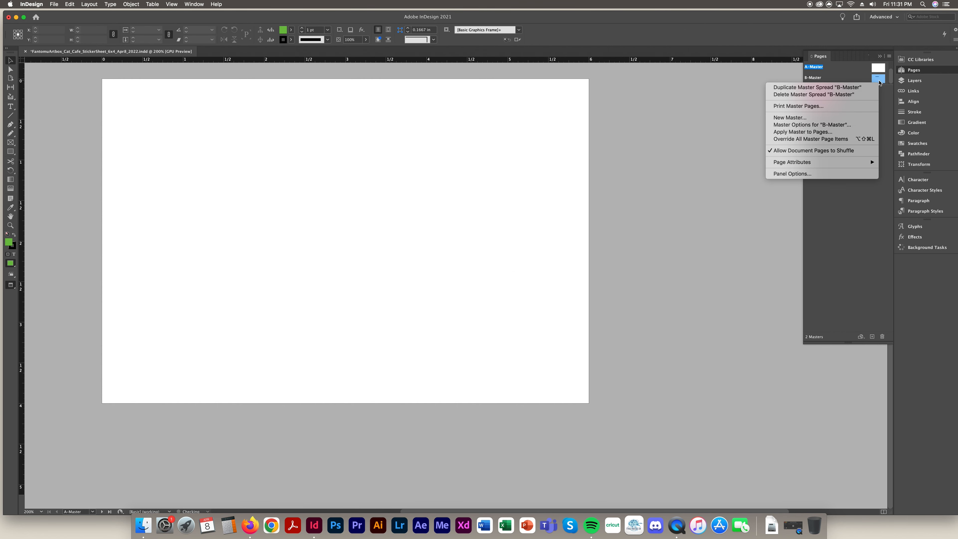
pyautogui.click(813, 94)
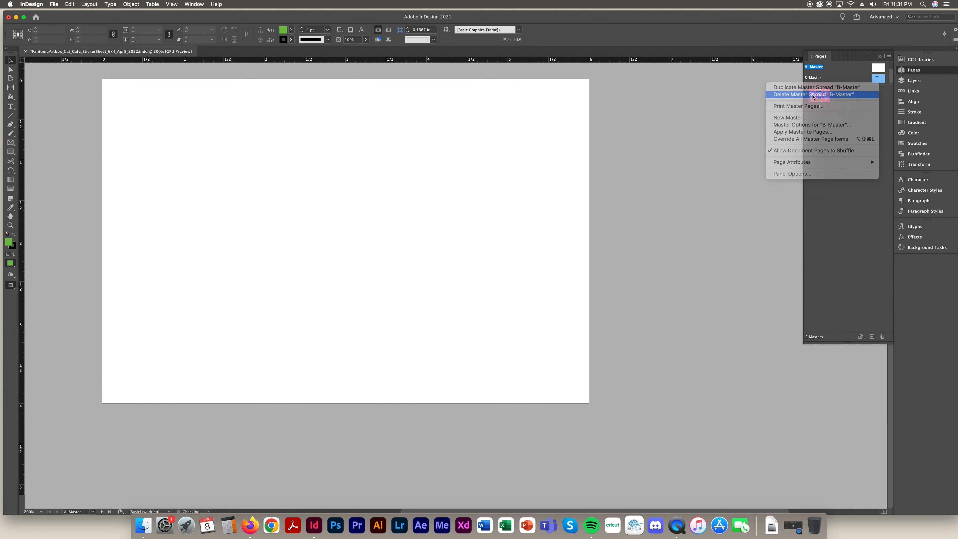
pyautogui.click(860, 337)
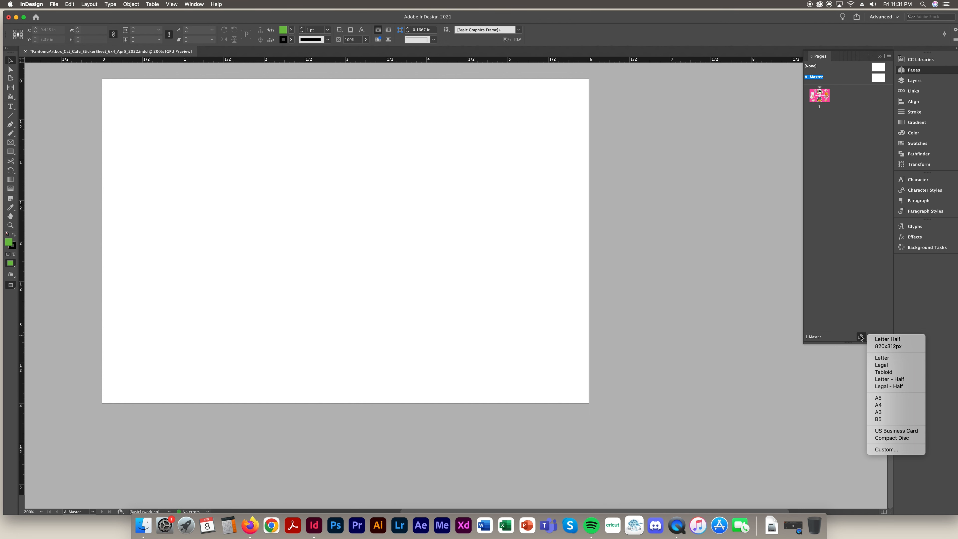
# Add a page 2 based on A-Master and bring up the Custom Page Size settings
pyautogui.moveTo(879, 78); pyautogui.dragTo(849, 142)
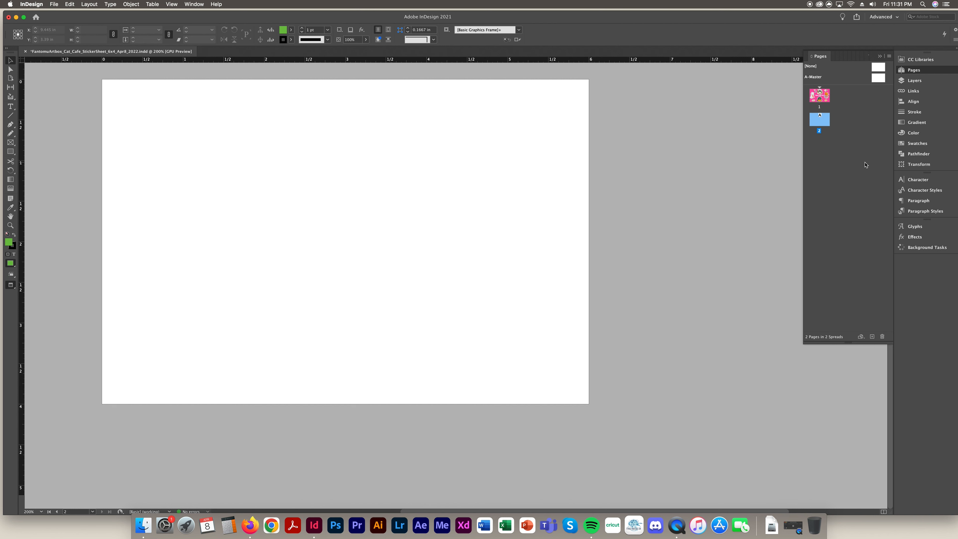
pyautogui.click(861, 336)
pyautogui.click(881, 448)
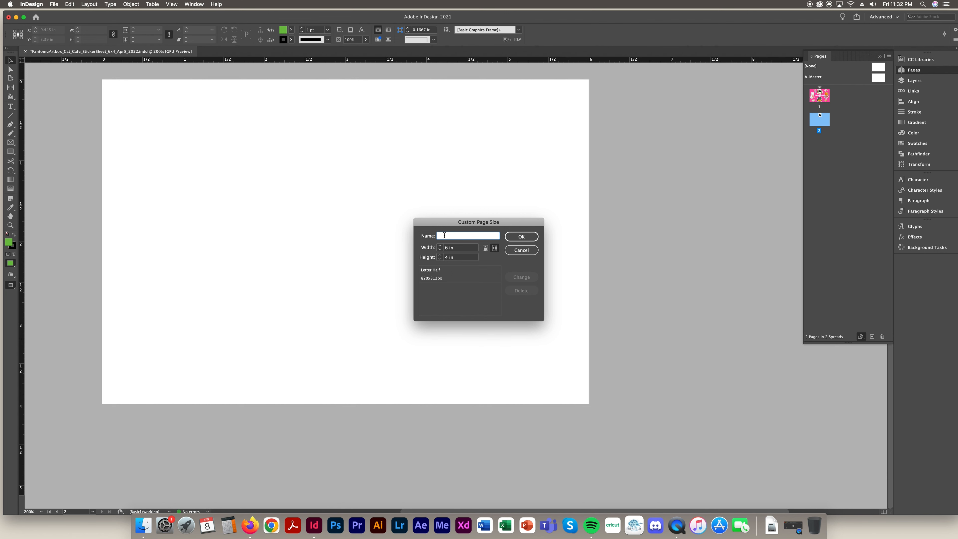
# Resize page 2 to the 820x312px custom preset
pyautogui.click(426, 281)
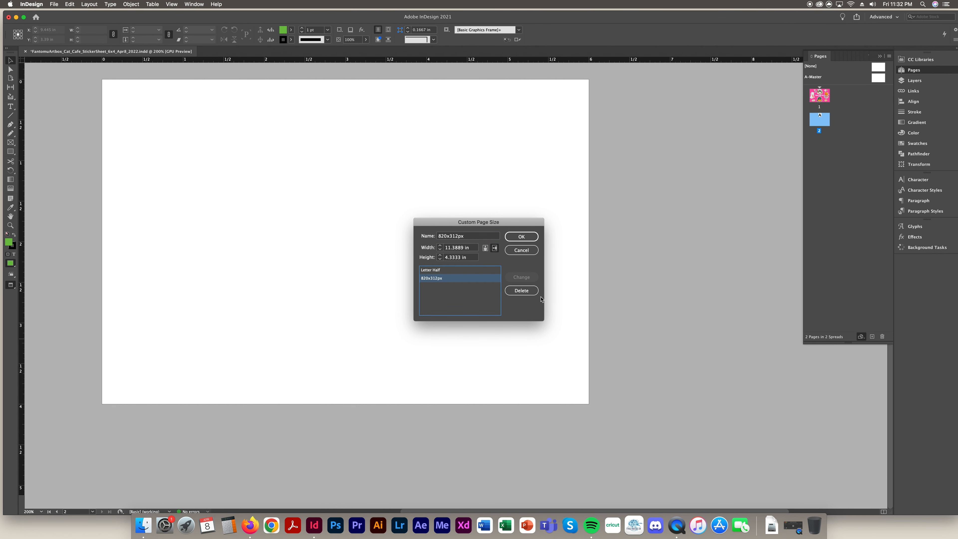
pyautogui.click(521, 236)
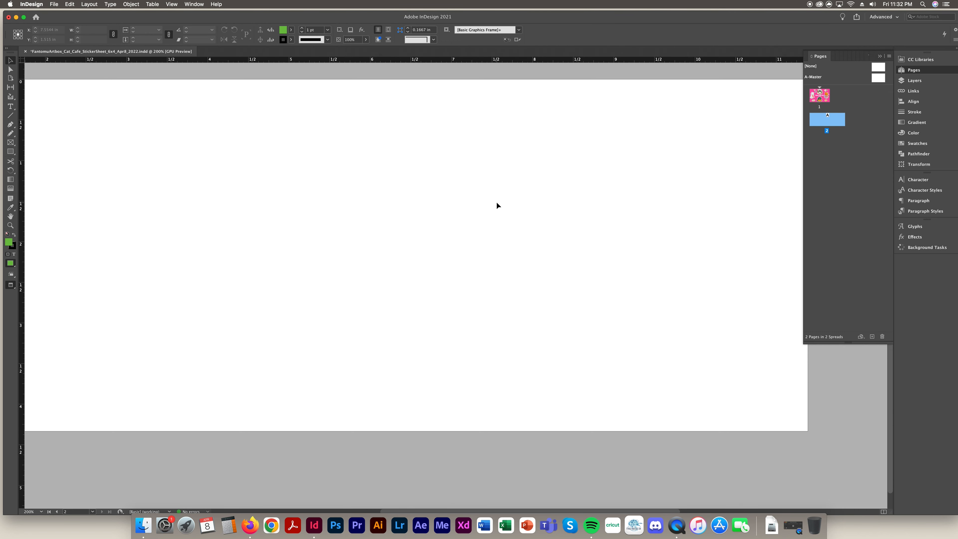
pyautogui.click(860, 338)
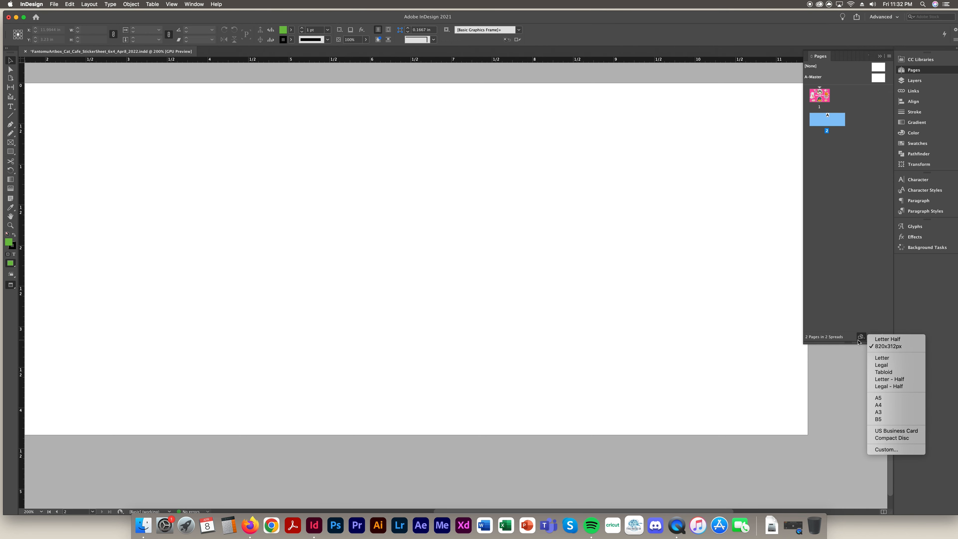
pyautogui.click(832, 298)
# Add page 3 and resize it to portrait Letter Half, 5.5 x 8.5 in
pyautogui.click(871, 337)
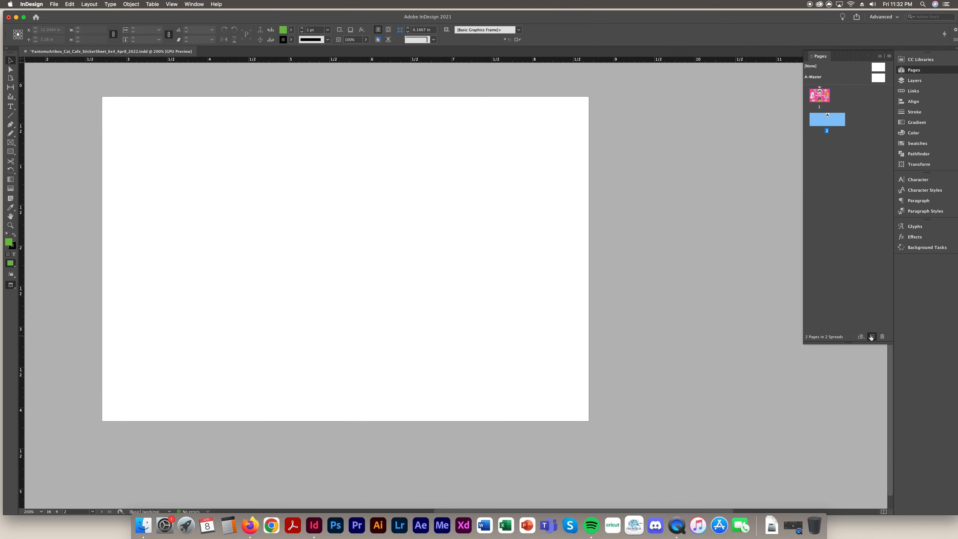
pyautogui.click(871, 337)
pyautogui.click(860, 337)
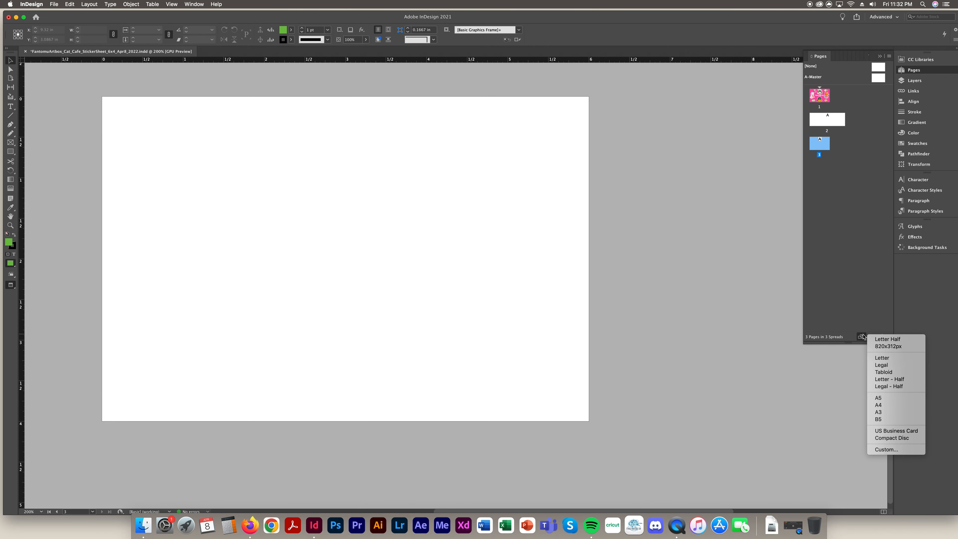
pyautogui.click(881, 450)
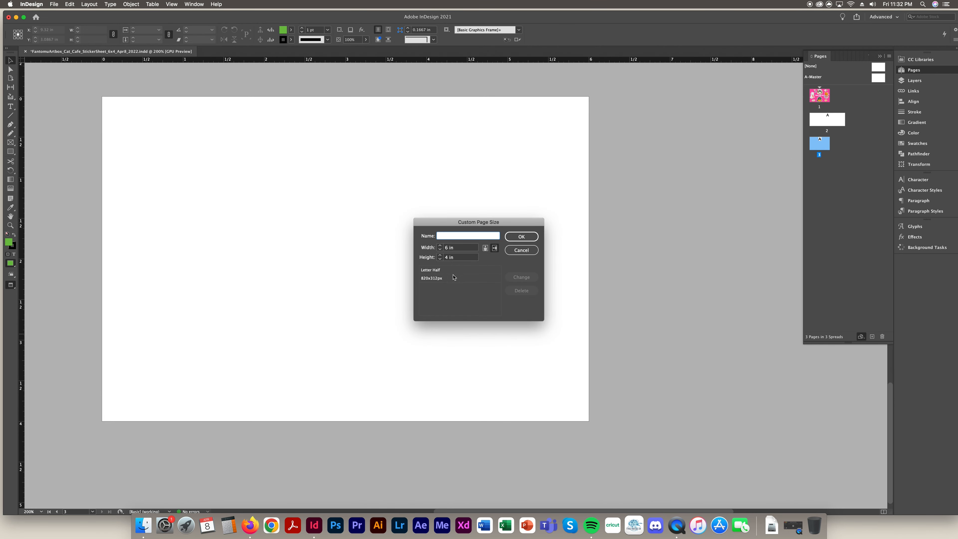
pyautogui.click(446, 271)
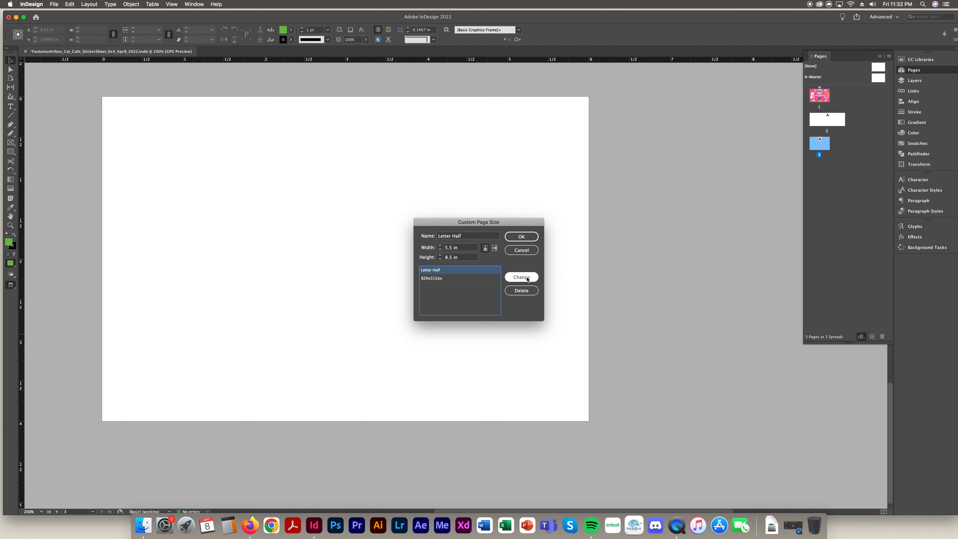
pyautogui.click(521, 236)
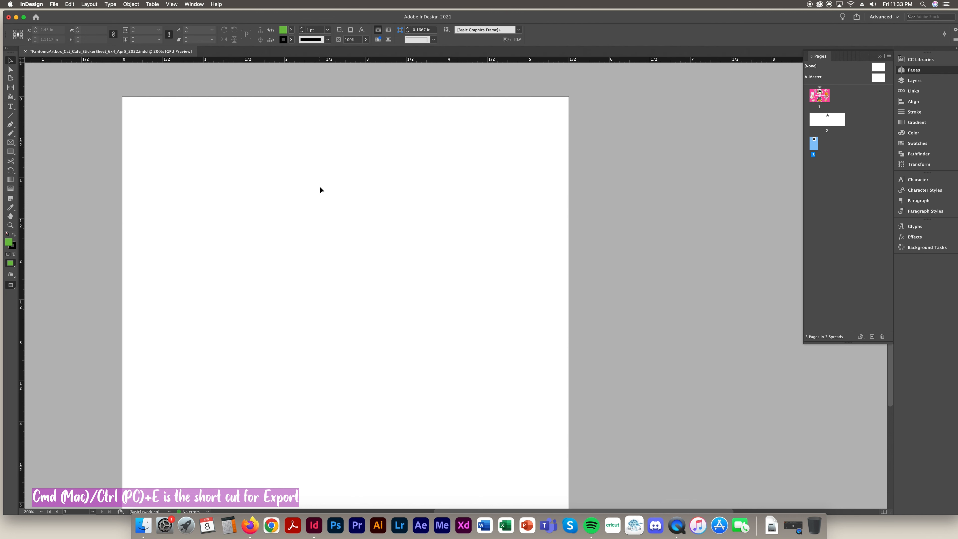
pyautogui.press('super+e')
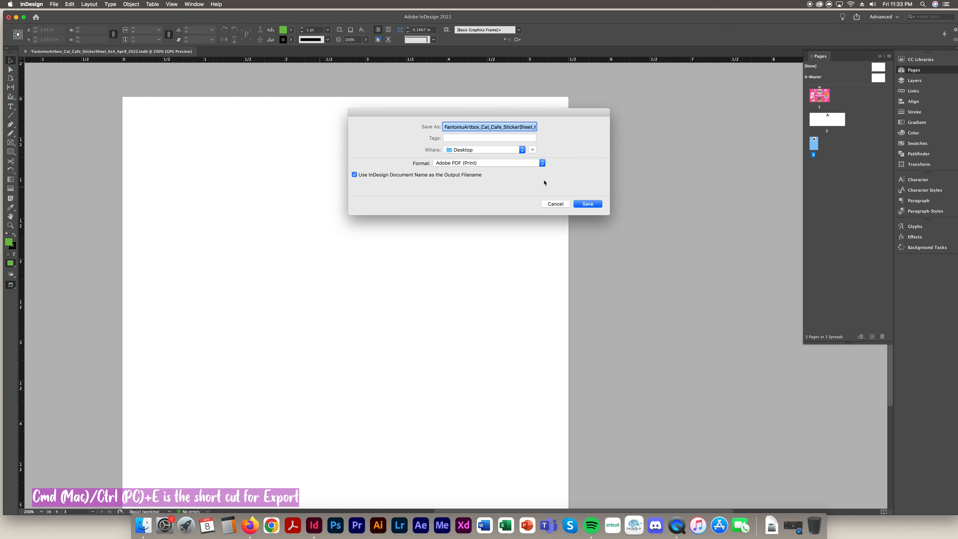
pyautogui.click(497, 164)
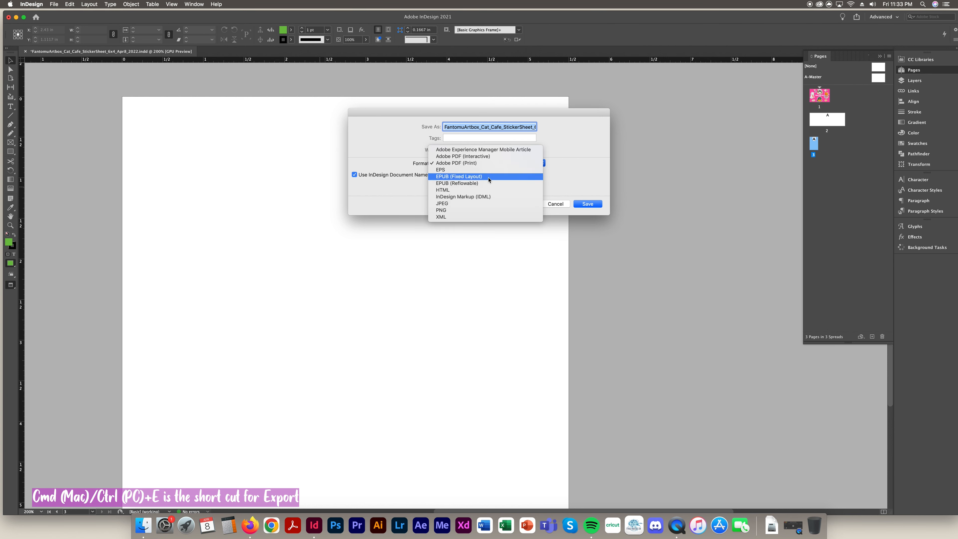
pyautogui.click(470, 204)
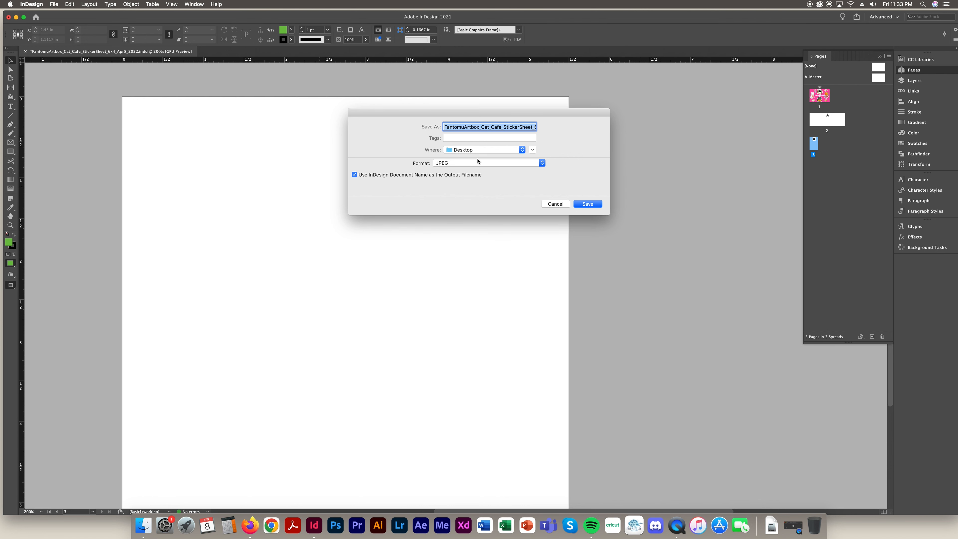
pyautogui.click(555, 204)
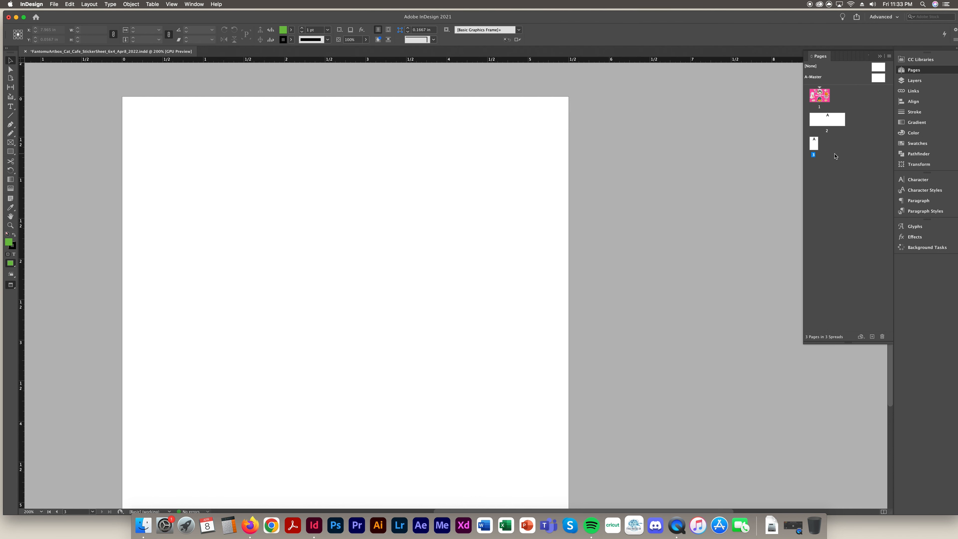
# Delete pages 2 and 3 and zoom the view to 150%
pyautogui.click(814, 145)
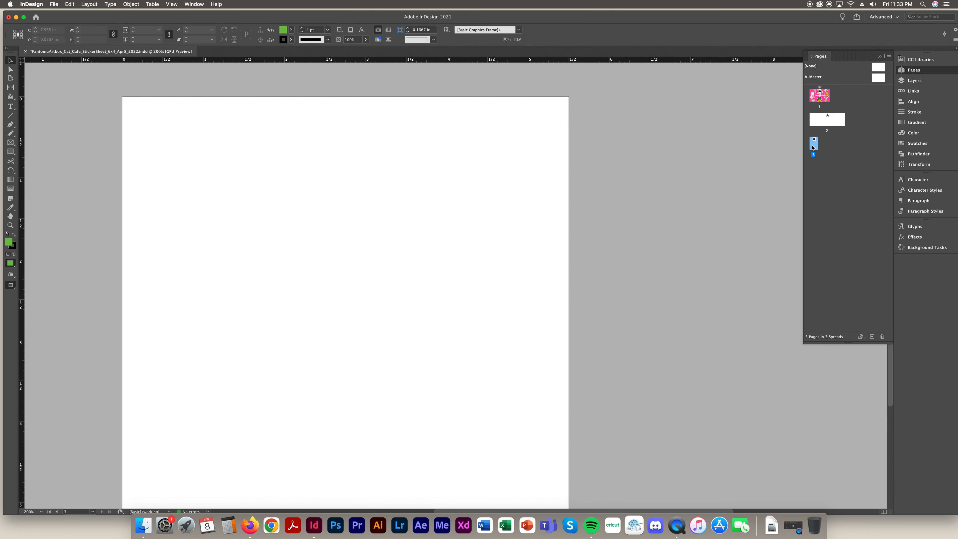
pyautogui.keyDown('shift'); pyautogui.click(837, 124); pyautogui.keyUp('shift')
pyautogui.click(882, 337)
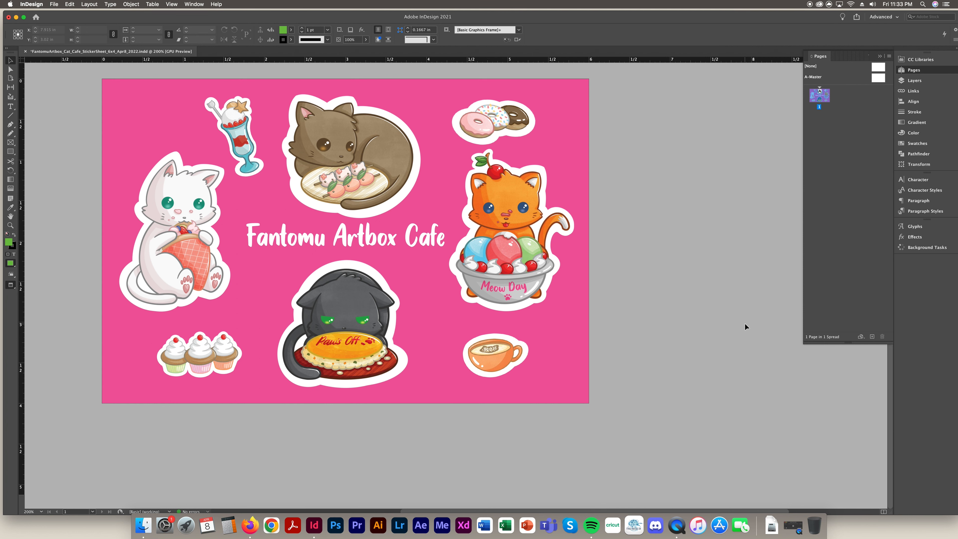
pyautogui.press('super+minus')
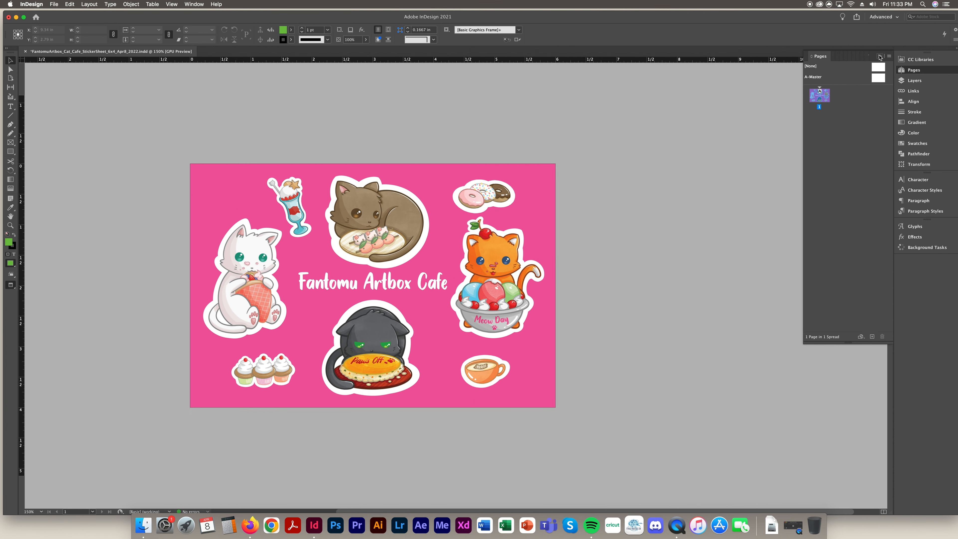
# Turn off both Allow Document Pages to Shuffle and Allow Selected Spread to Shuffle
pyautogui.rightClick(821, 100)
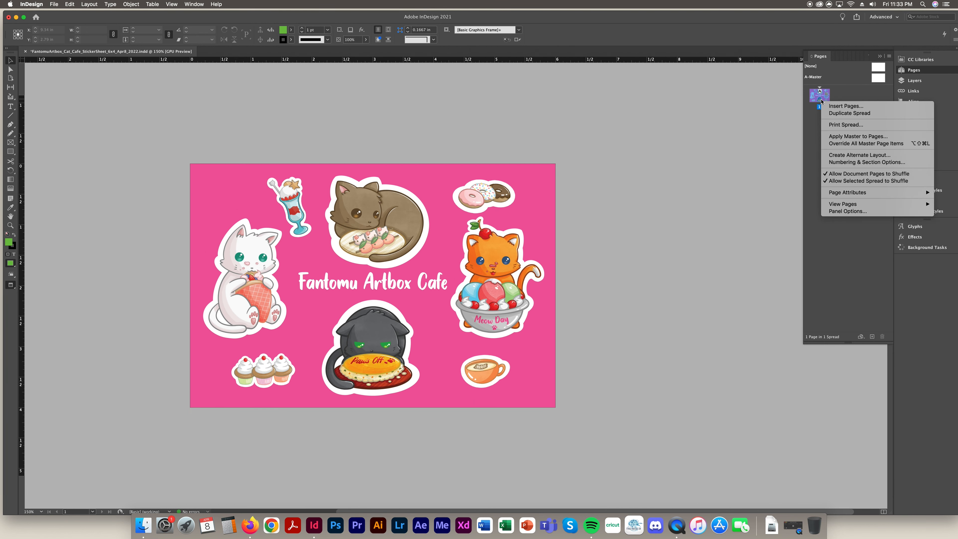
pyautogui.click(853, 176)
pyautogui.rightClick(818, 96)
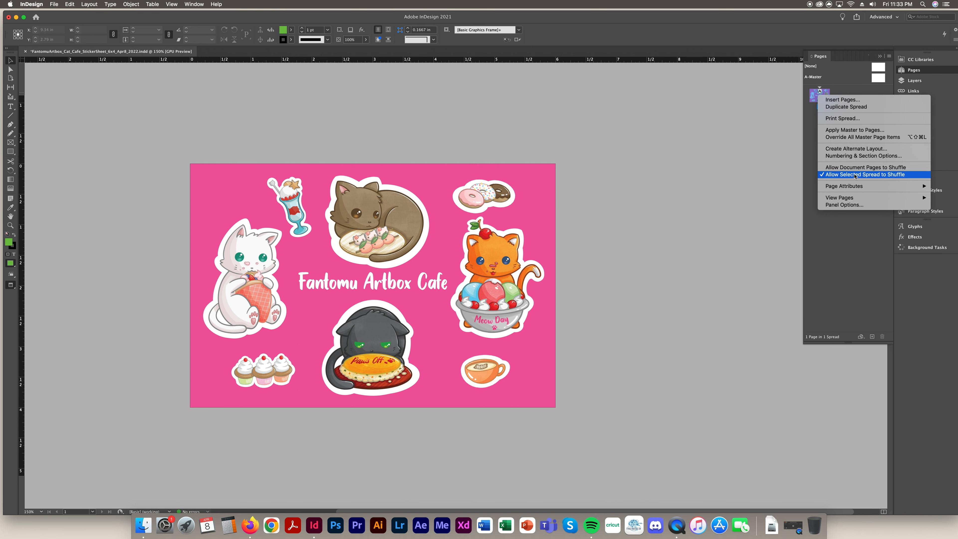
pyautogui.click(849, 176)
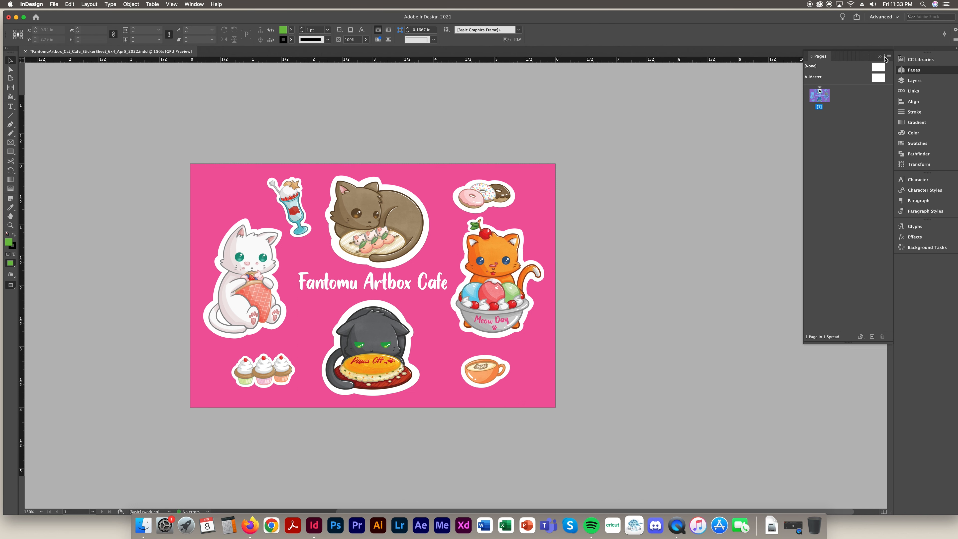
# Add a blank page 2 and place it in its own spread
pyautogui.click(872, 336)
pyautogui.moveTo(824, 128); pyautogui.dragTo(833, 97)
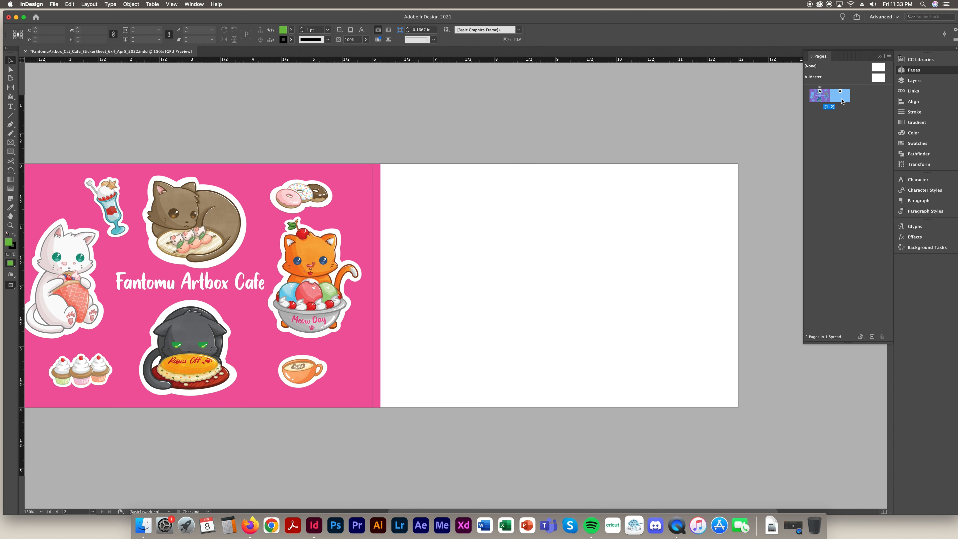
pyautogui.moveTo(843, 101); pyautogui.dragTo(830, 122)
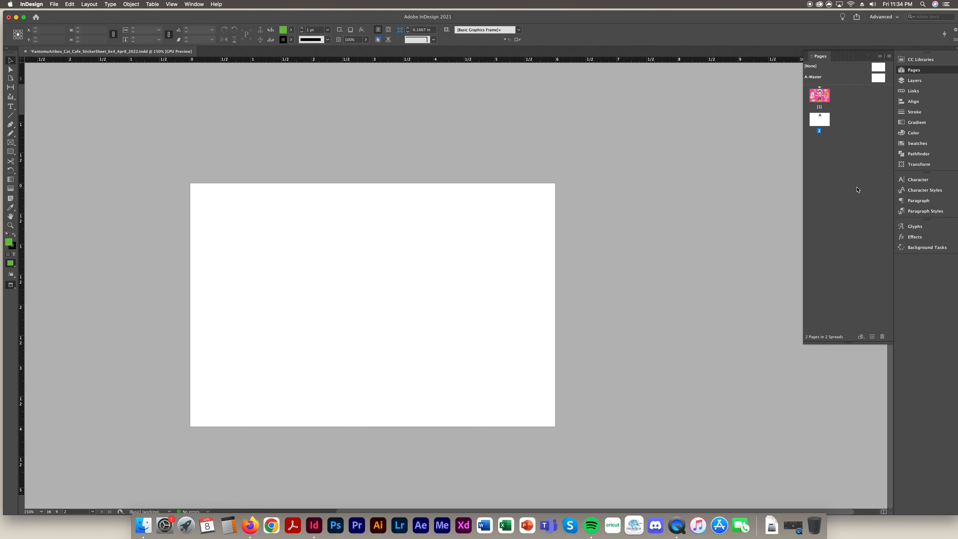
# Move page 2 beside page 1 and back to its own spread, then delete blank page 2
pyautogui.rightClick(825, 99)
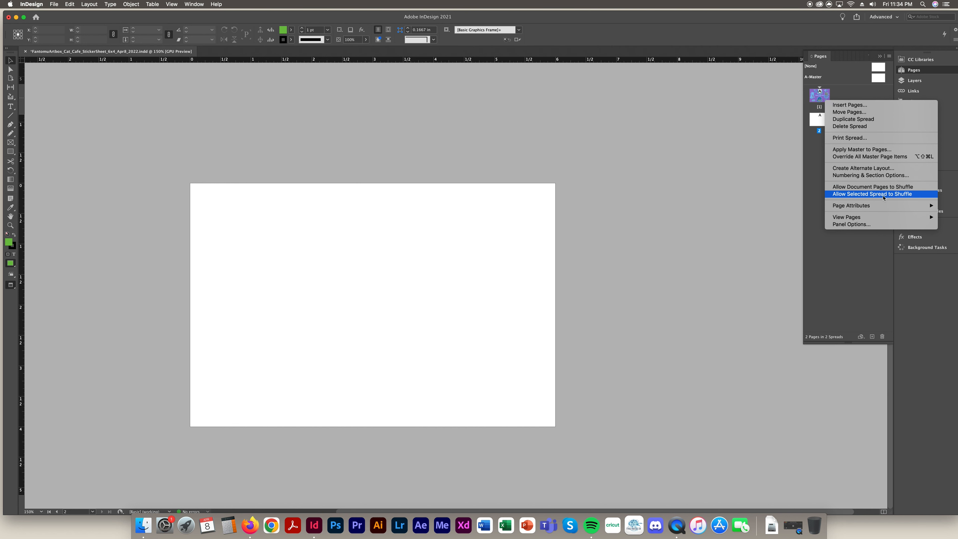
pyautogui.click(815, 178)
pyautogui.moveTo(835, 123); pyautogui.dragTo(832, 95)
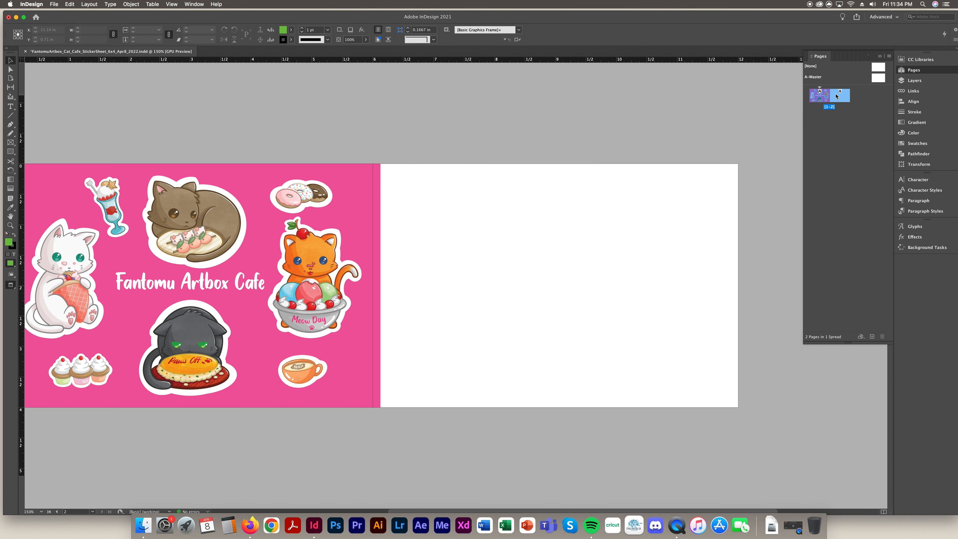
pyautogui.moveTo(836, 96)
pyautogui.mouseDown()
pyautogui.moveTo(863, 97)
pyautogui.moveTo(852, 97)
pyautogui.moveTo(866, 102)
pyautogui.moveTo(862, 113)
pyautogui.moveTo(852, 97)
pyautogui.moveTo(842, 103)
pyautogui.moveTo(852, 98)
pyautogui.mouseUp()
pyautogui.moveTo(852, 98); pyautogui.dragTo(827, 128)
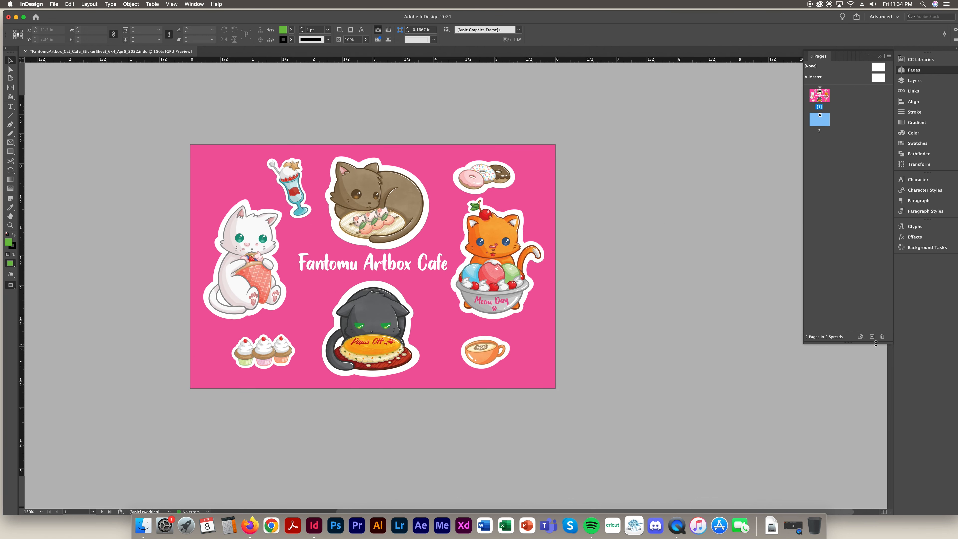
pyautogui.click(882, 336)
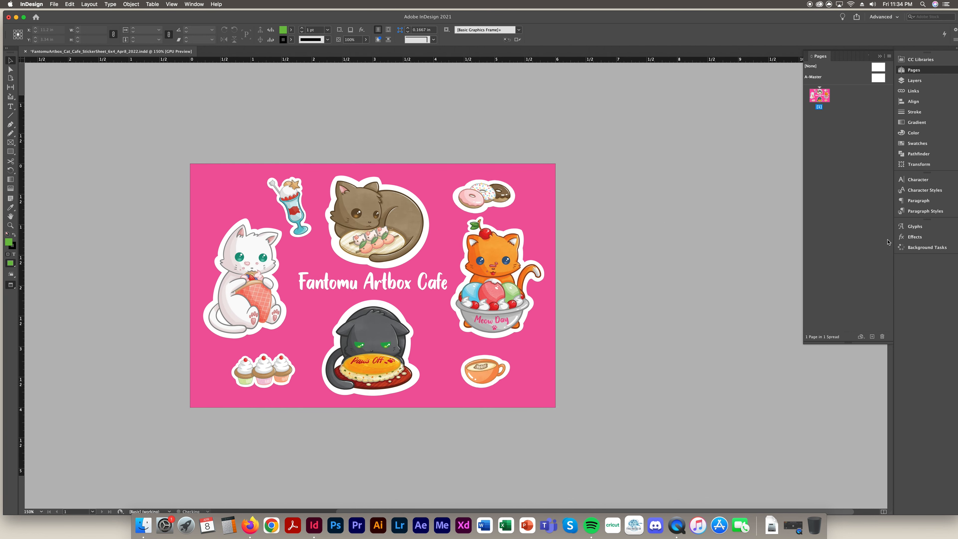
pyautogui.click(55, 5)
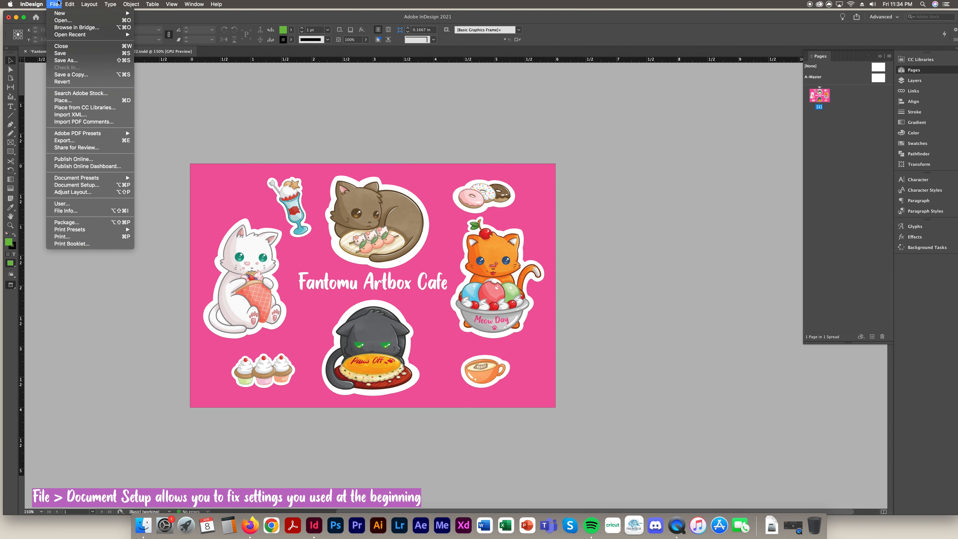
pyautogui.click(77, 185)
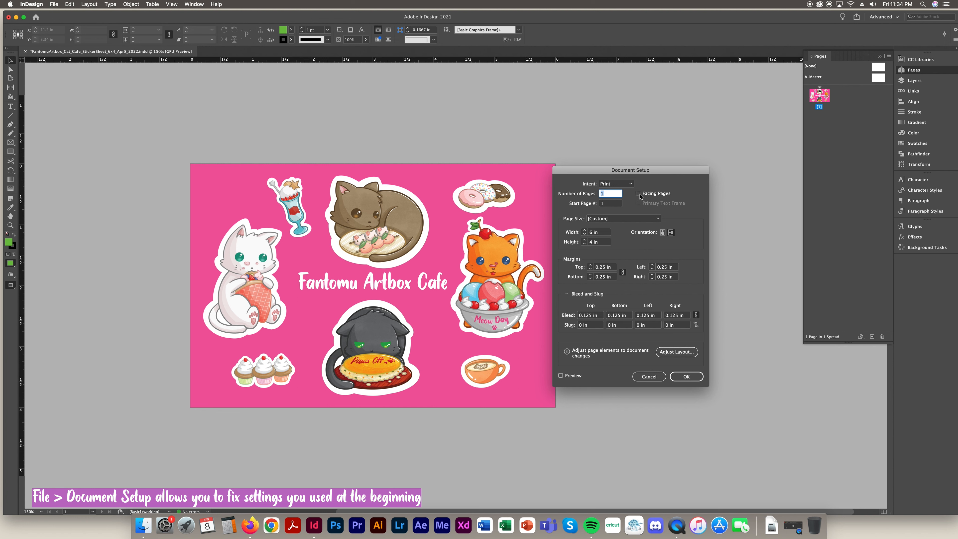
pyautogui.click(649, 376)
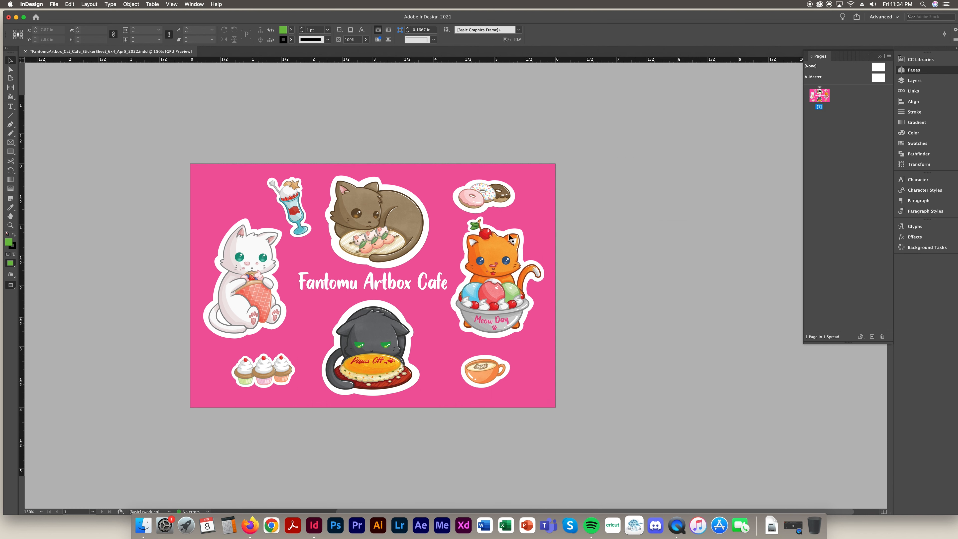
pyautogui.click(51, 3)
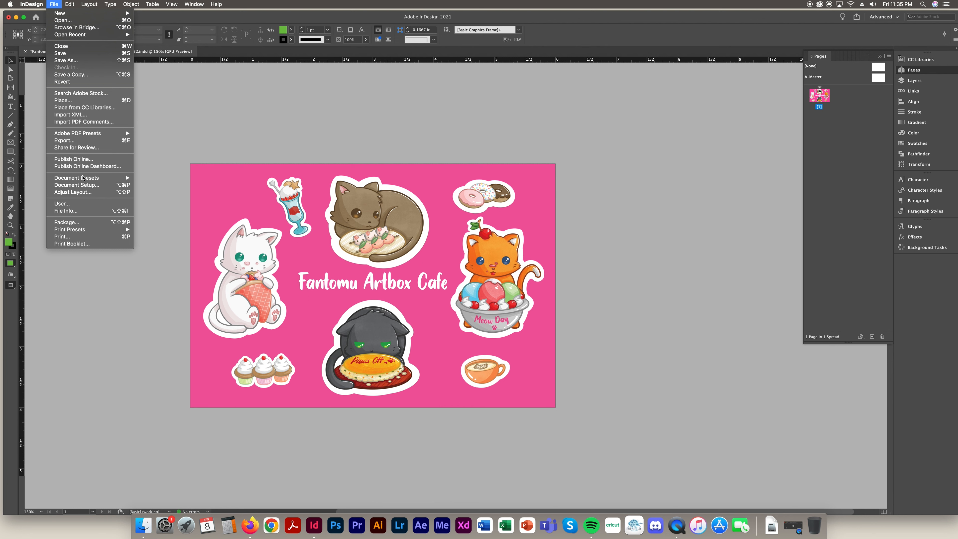
pyautogui.click(85, 186)
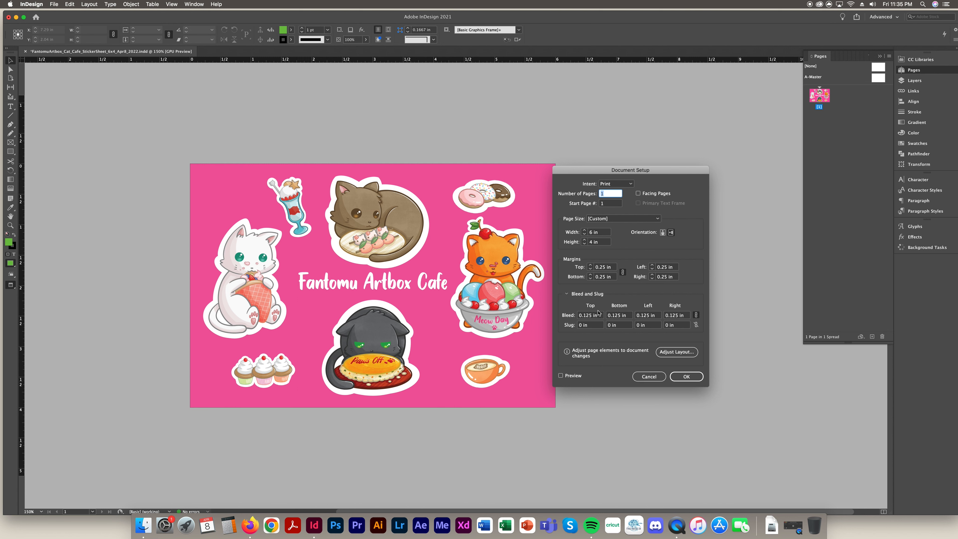
pyautogui.click(648, 377)
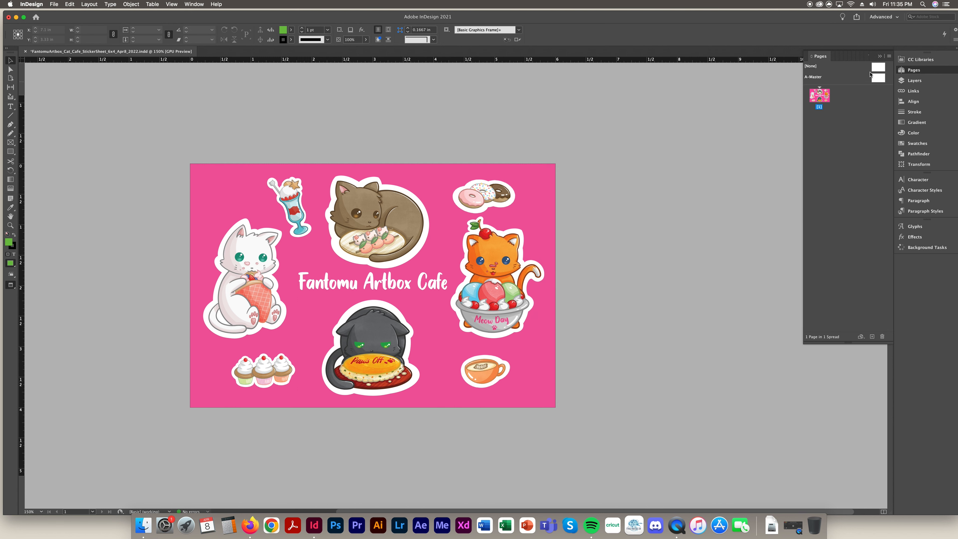
# Browse the Layers panel and the Links panel's Cafe_Latte.png details, then bring up Align
pyautogui.click(879, 57)
pyautogui.click(916, 81)
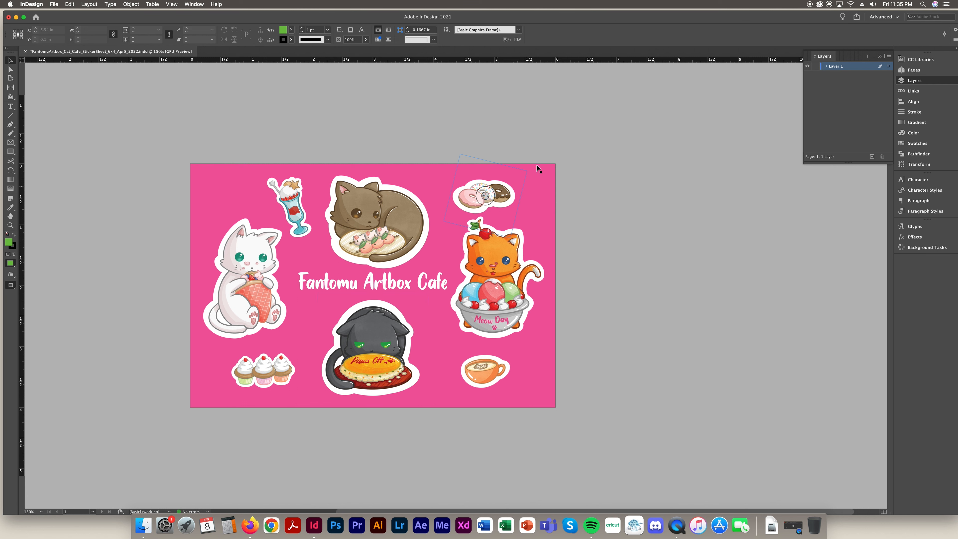
pyautogui.click(880, 56)
pyautogui.click(927, 92)
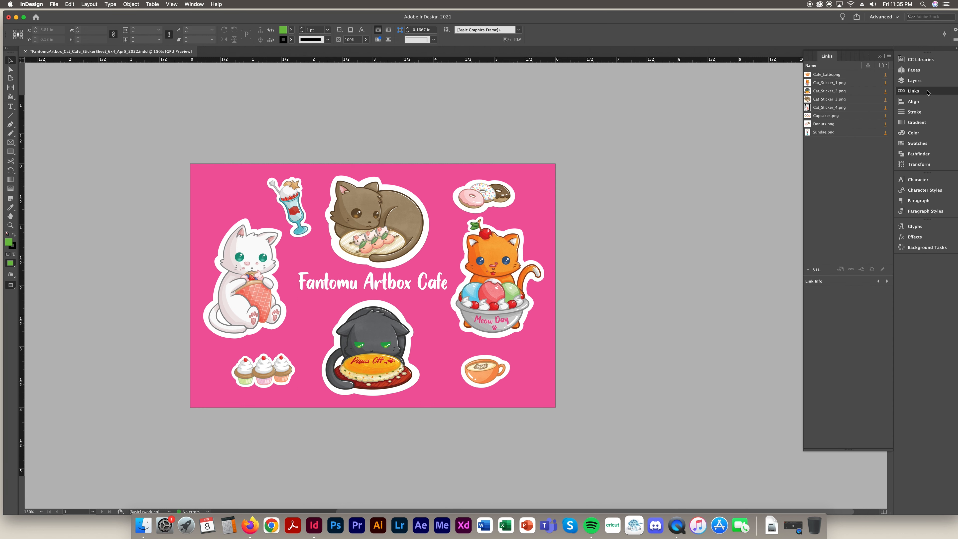
pyautogui.click(826, 76)
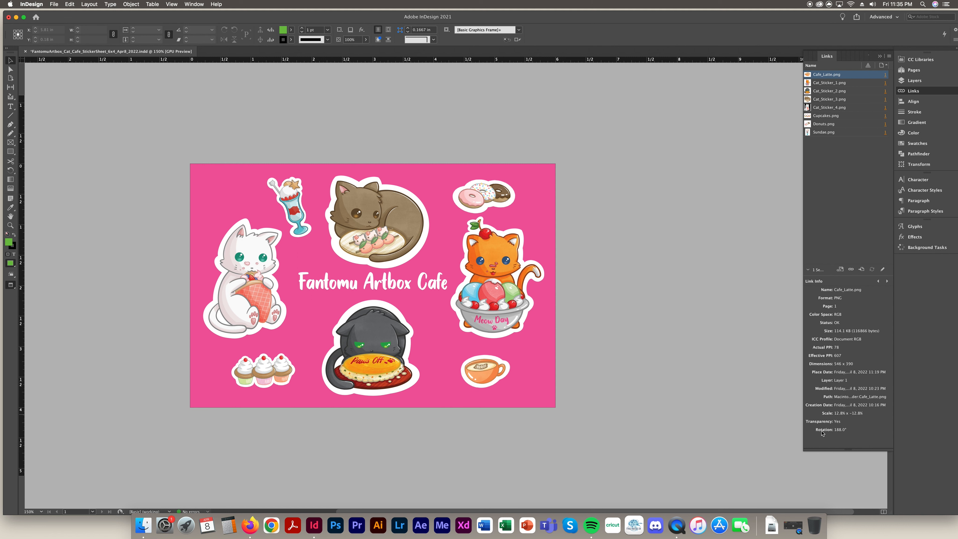
pyautogui.click(916, 102)
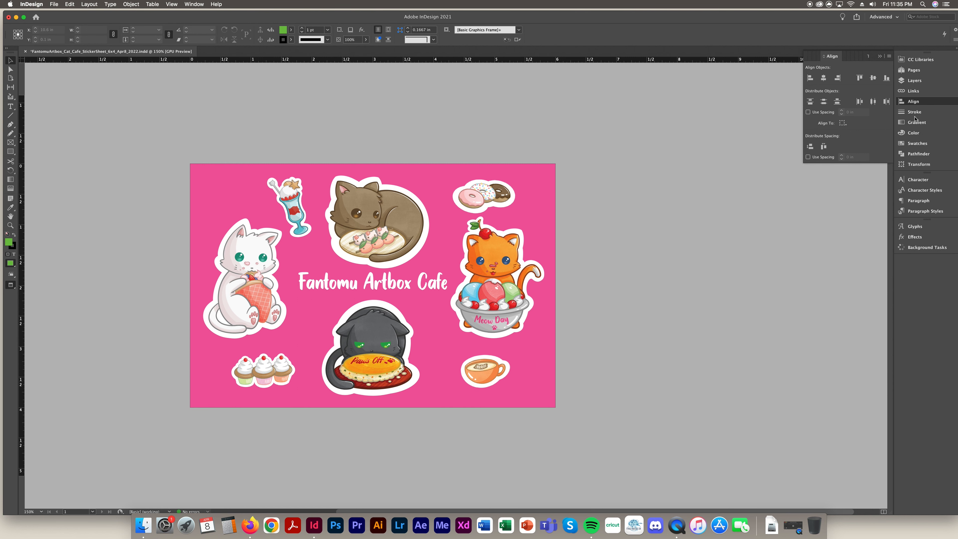
# Align the brown and black cat stickers on their horizontal centres, then show the Stroke panel
pyautogui.click(405, 243)
pyautogui.keyDown('shift'); pyautogui.click(410, 343); pyautogui.keyUp('shift')
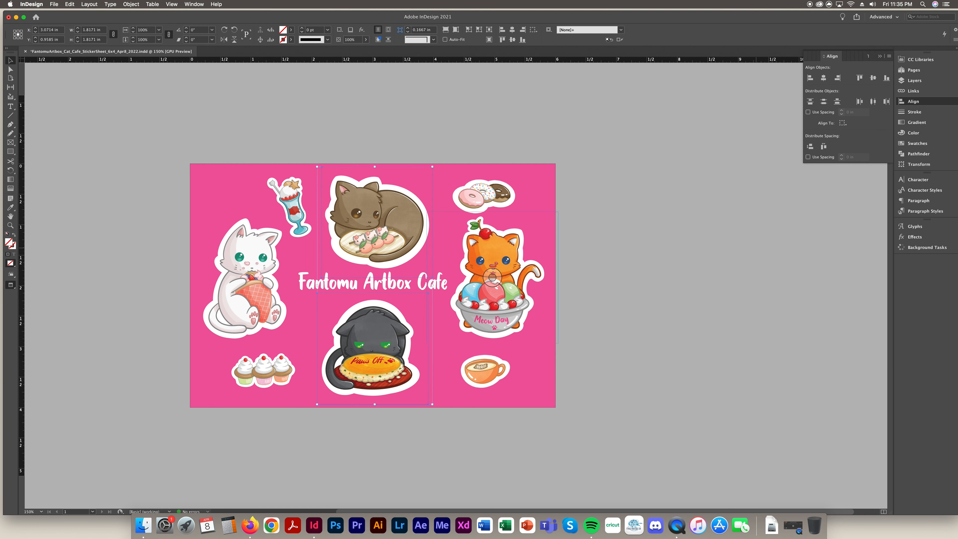
pyautogui.click(824, 77)
pyautogui.click(813, 337)
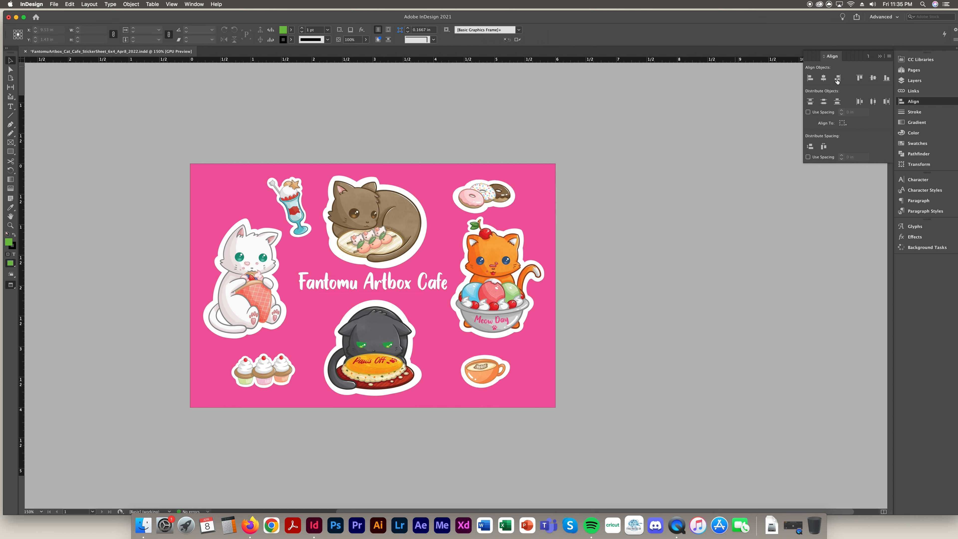
pyautogui.click(914, 112)
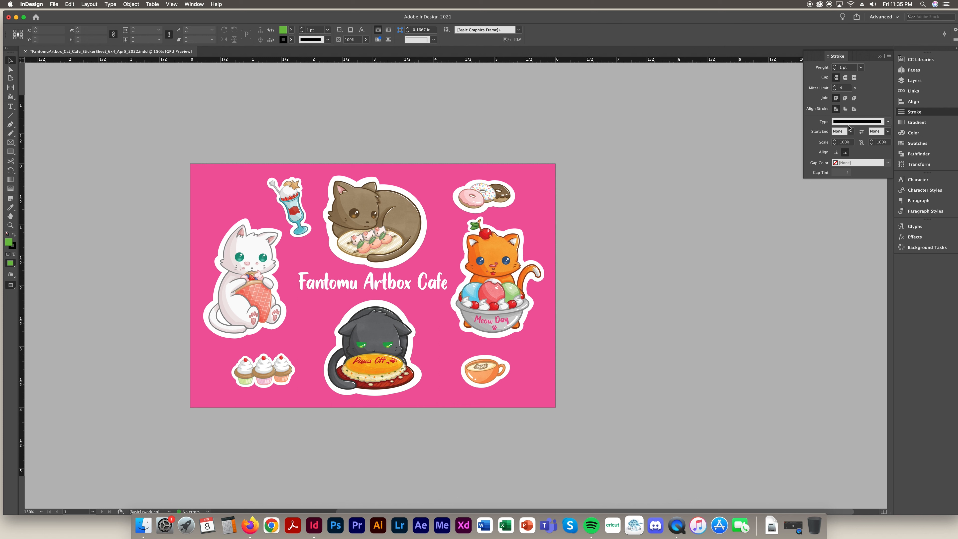
# Browse the Gradient, Color (keeping CMYK) and Swatches panels, ending on Pathfinder
pyautogui.click(880, 57)
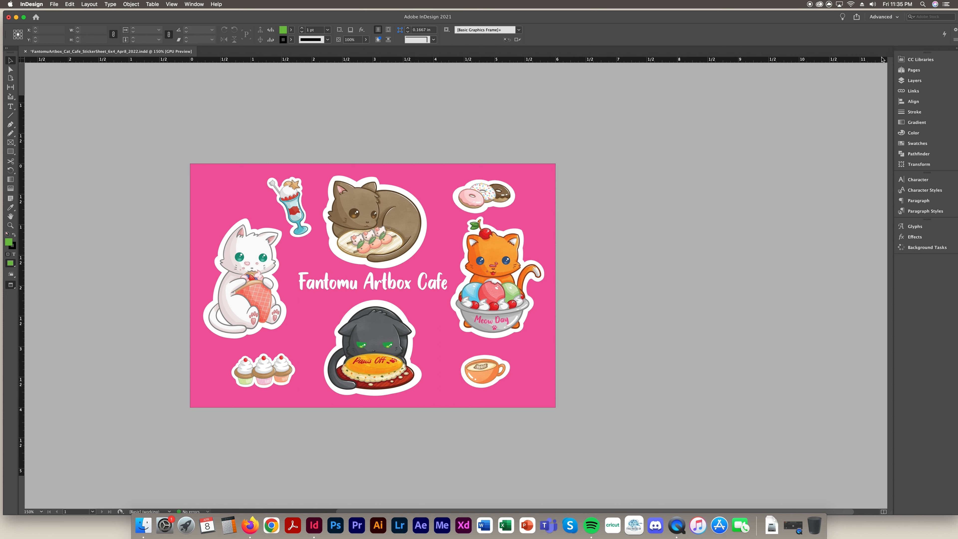
pyautogui.click(912, 124)
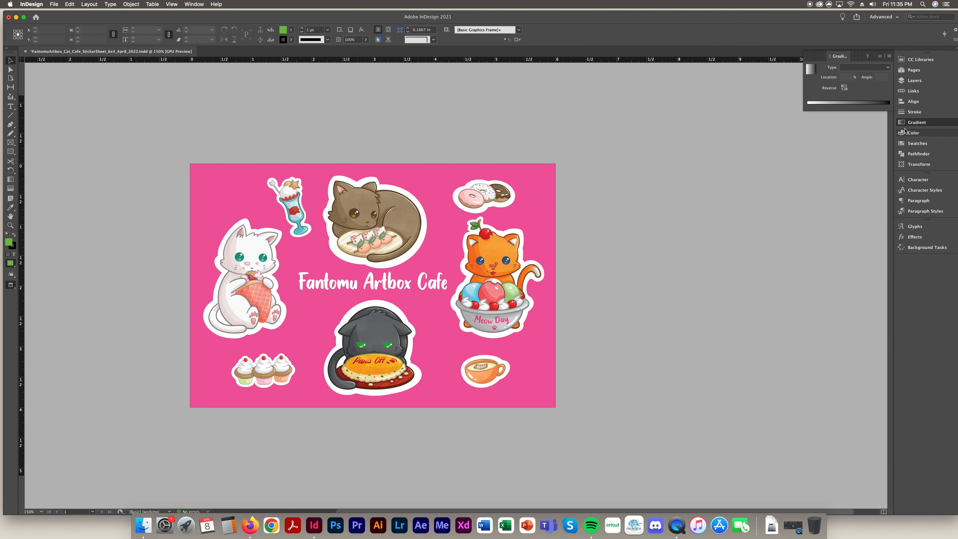
pyautogui.click(920, 133)
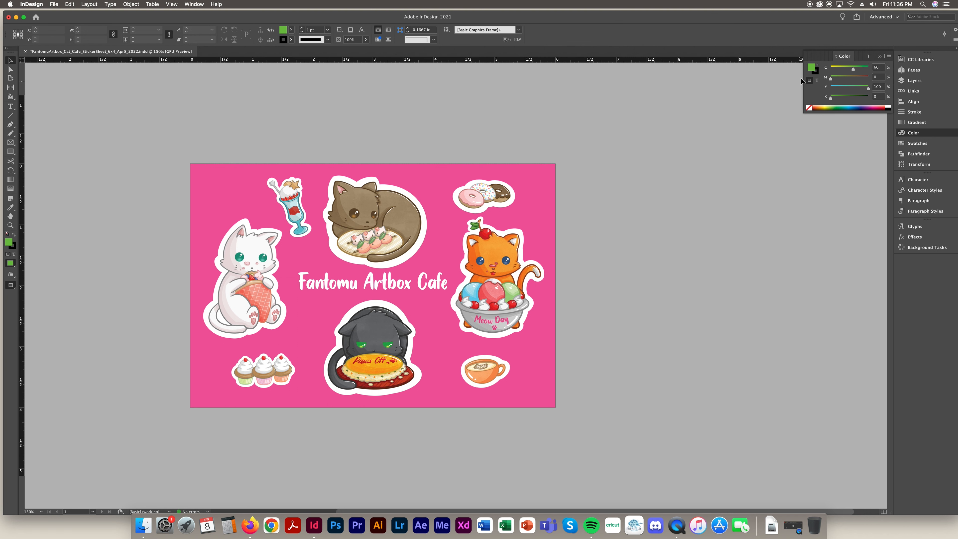
pyautogui.click(890, 56)
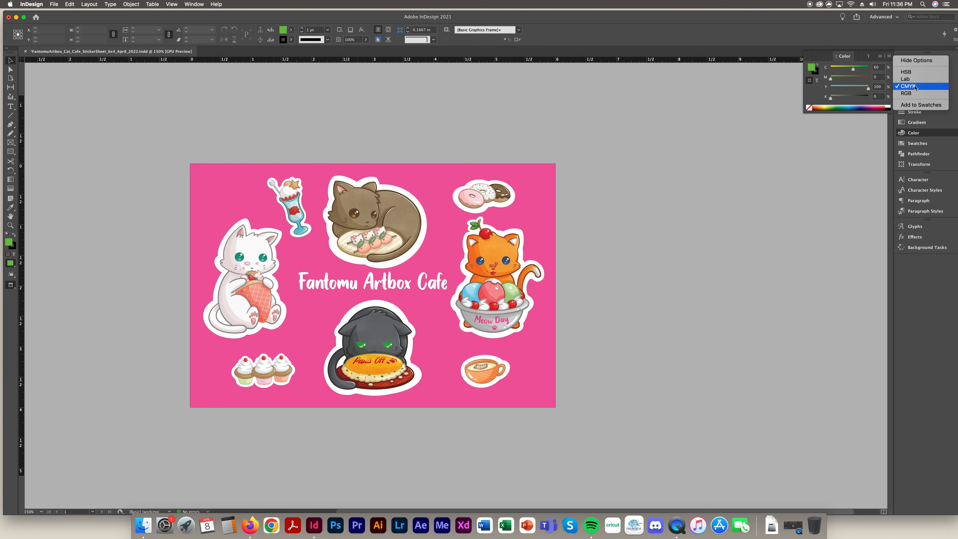
pyautogui.click(811, 99)
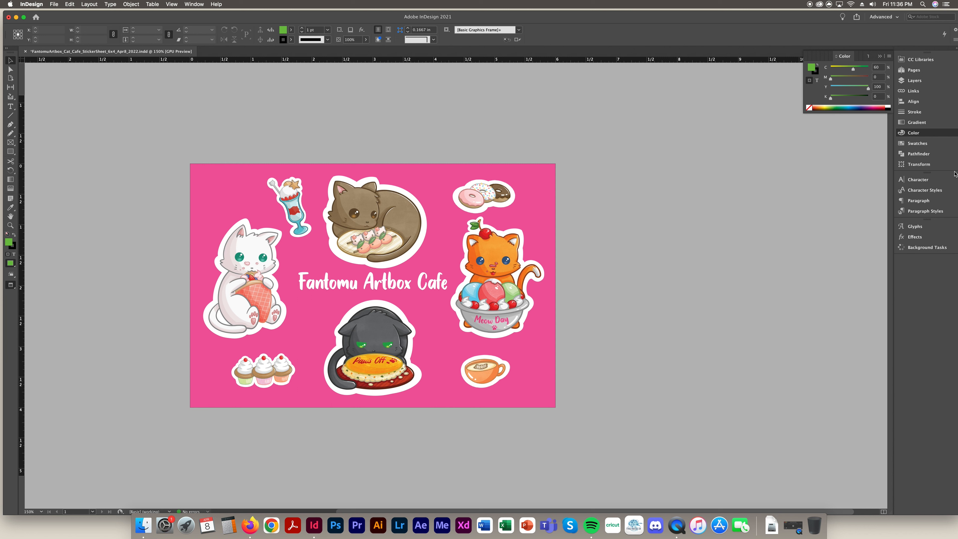
pyautogui.click(911, 145)
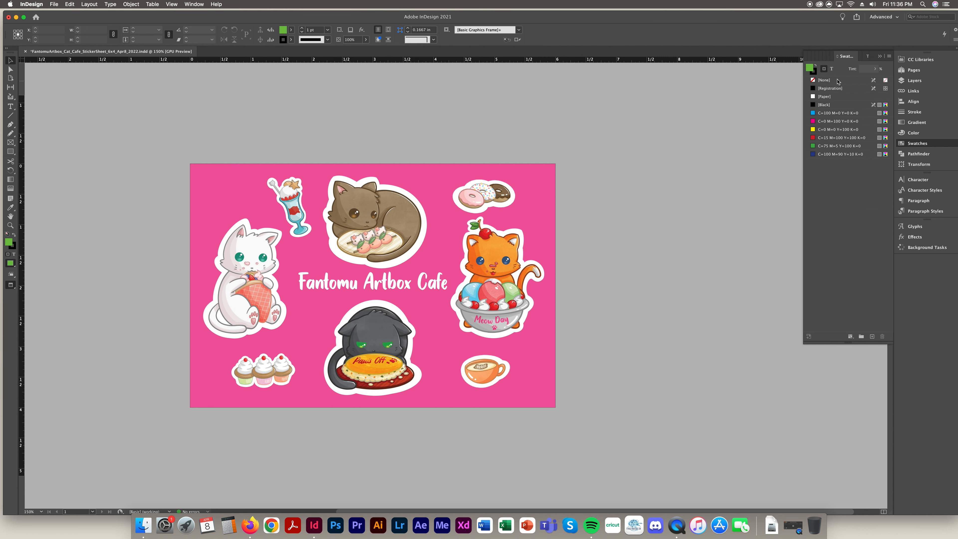
pyautogui.click(919, 154)
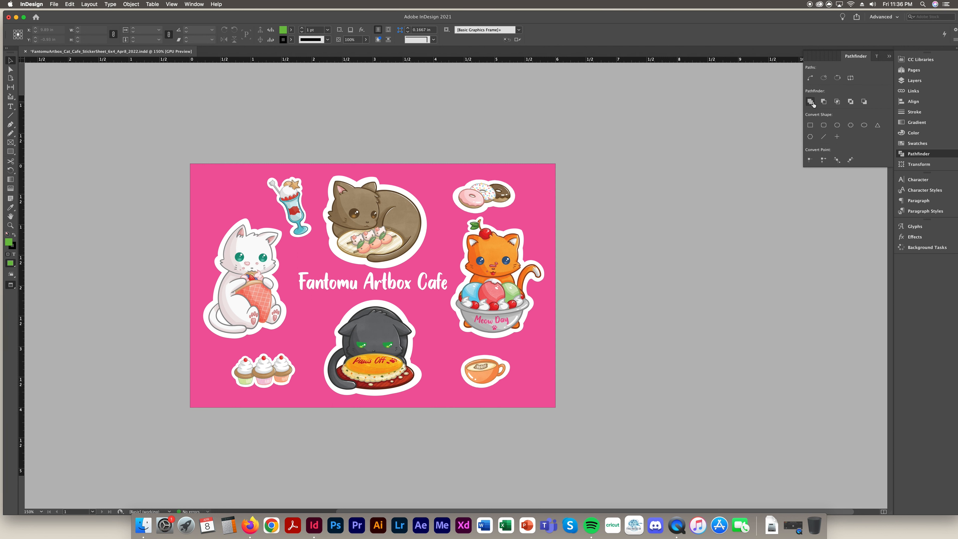
# Browse the Transform, Character Styles and Paragraph Styles panels, ending on Glyphs
pyautogui.click(889, 57)
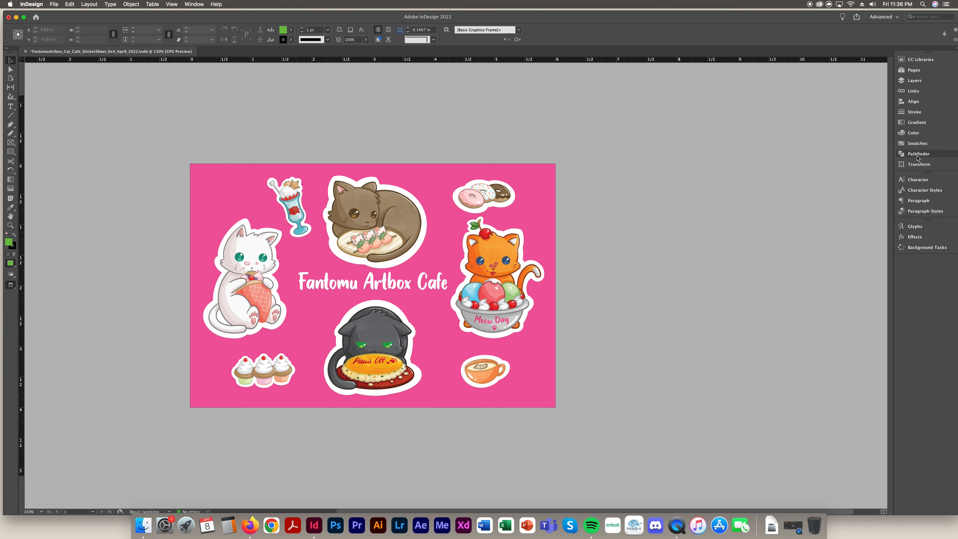
pyautogui.click(919, 163)
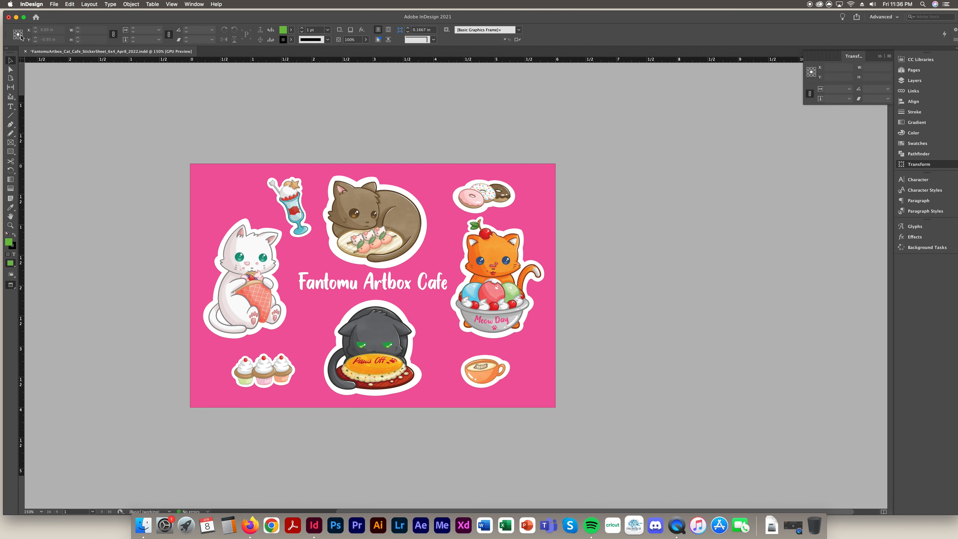
pyautogui.click(920, 190)
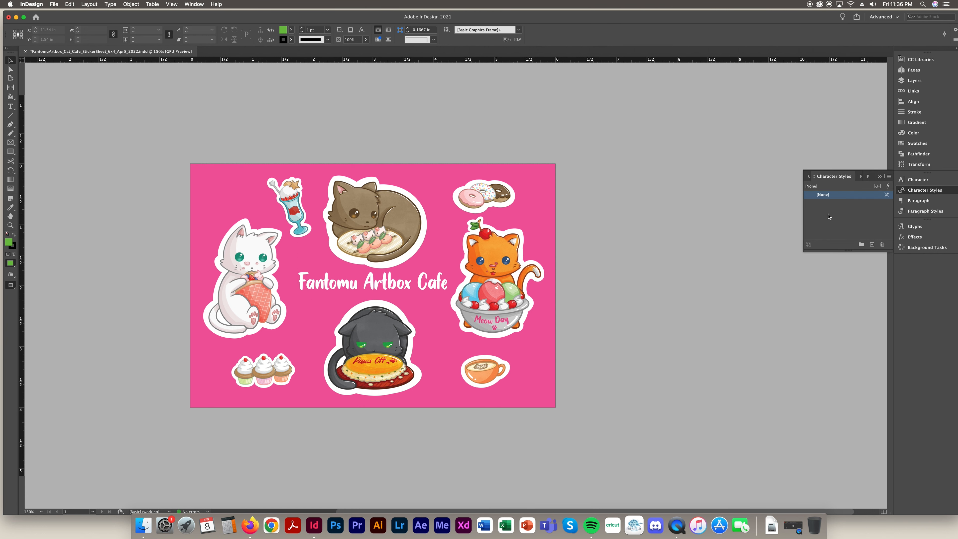
pyautogui.click(931, 212)
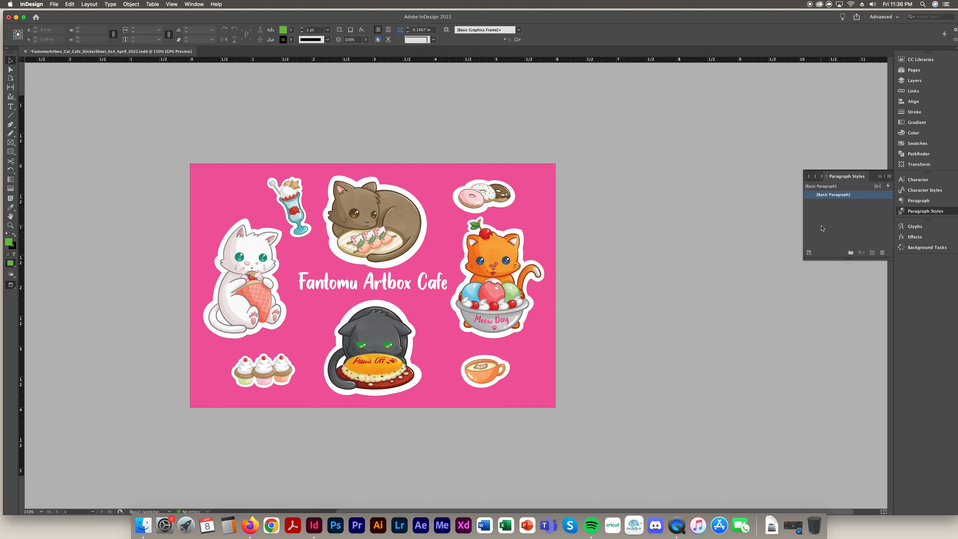
pyautogui.click(914, 227)
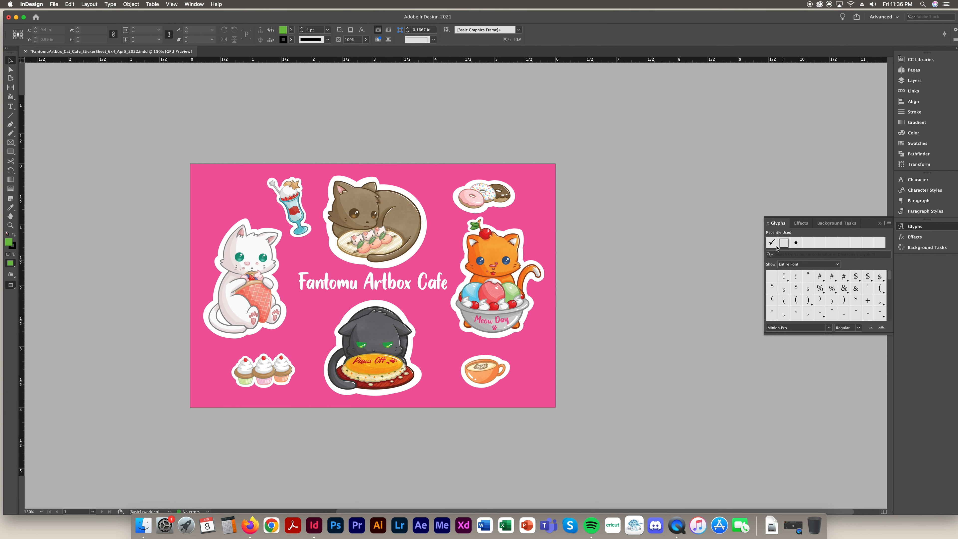
# Open the object's Effects dialog from the Effects panel, cancel it, then show Background Tasks
pyautogui.click(915, 237)
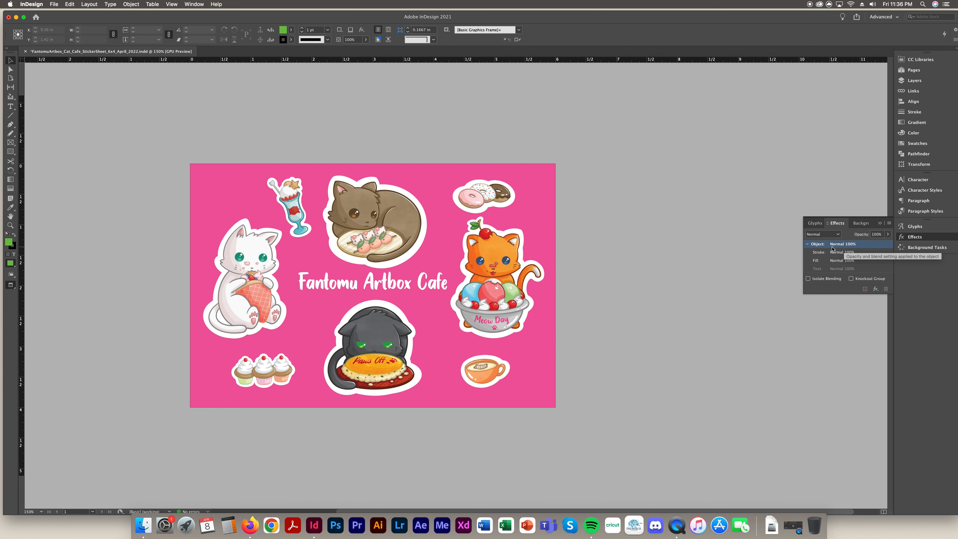
pyautogui.doubleClick(847, 244)
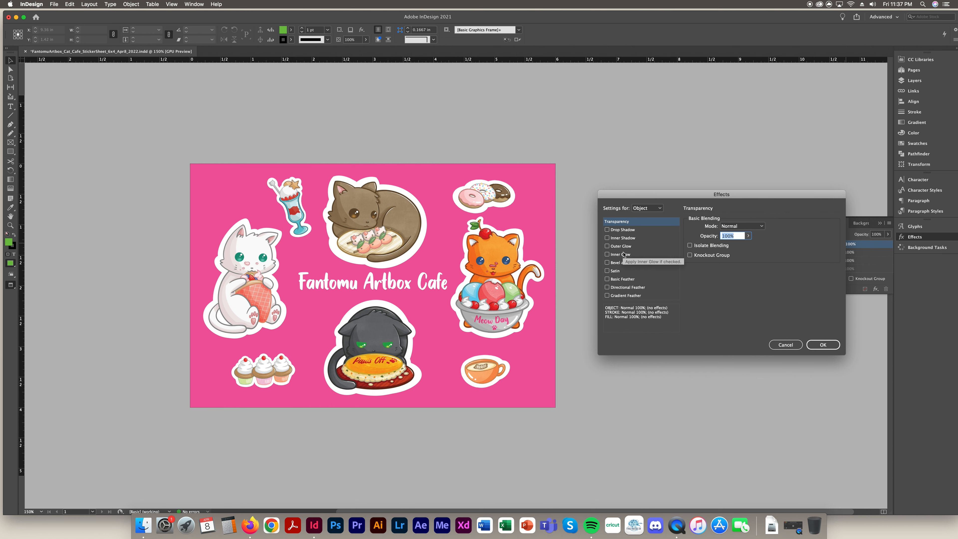
pyautogui.click(793, 350)
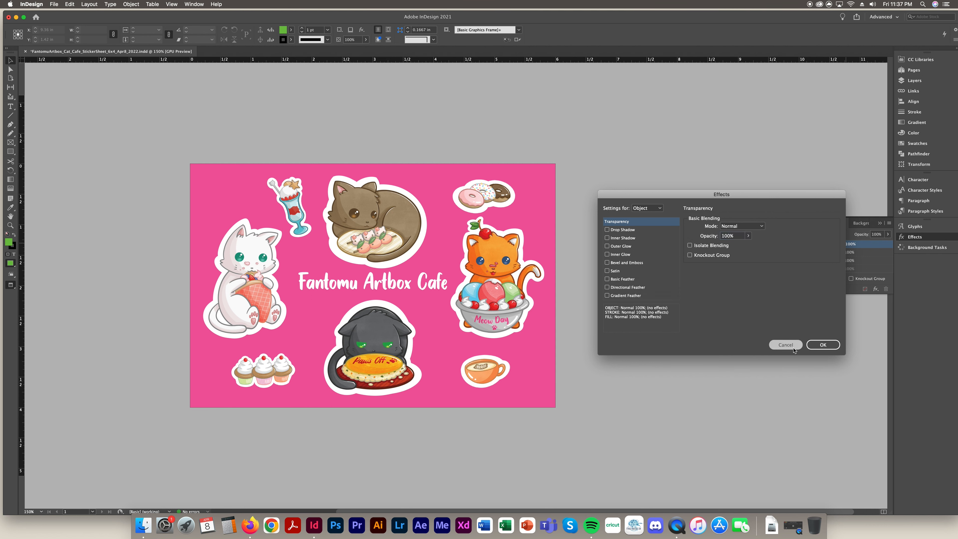
pyautogui.click(936, 248)
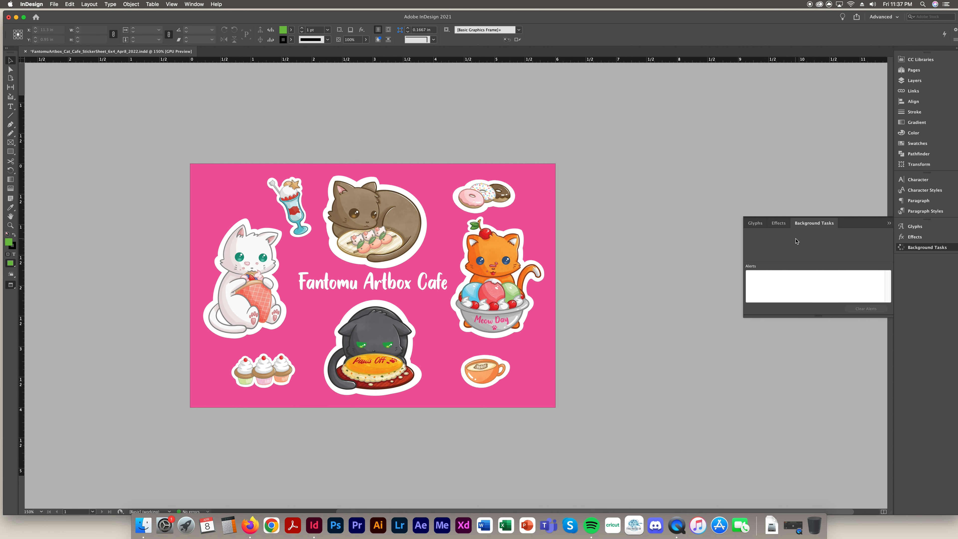
# Close Background Tasks, then open the Articles panel from Window, move it aside and close it
pyautogui.click(889, 226)
pyautogui.click(194, 5)
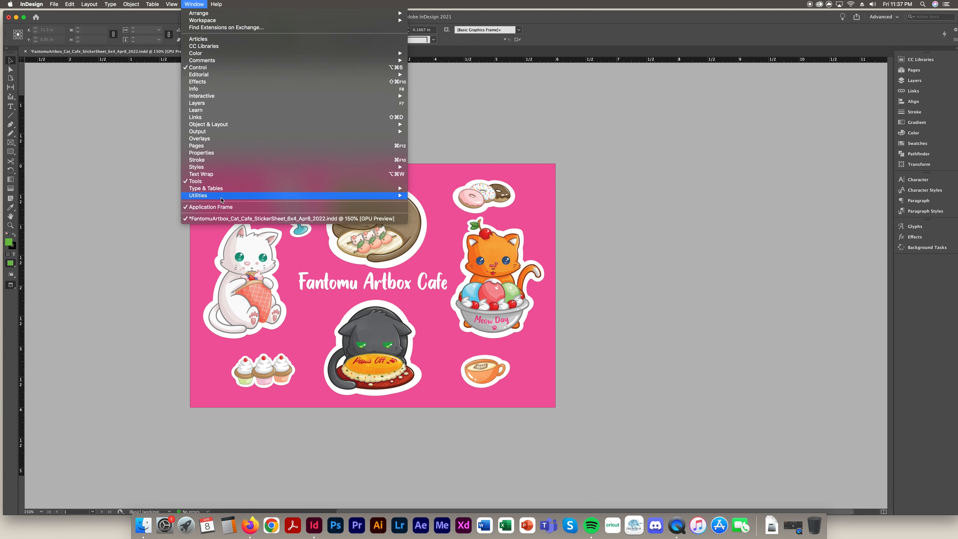
pyautogui.moveTo(223, 196)
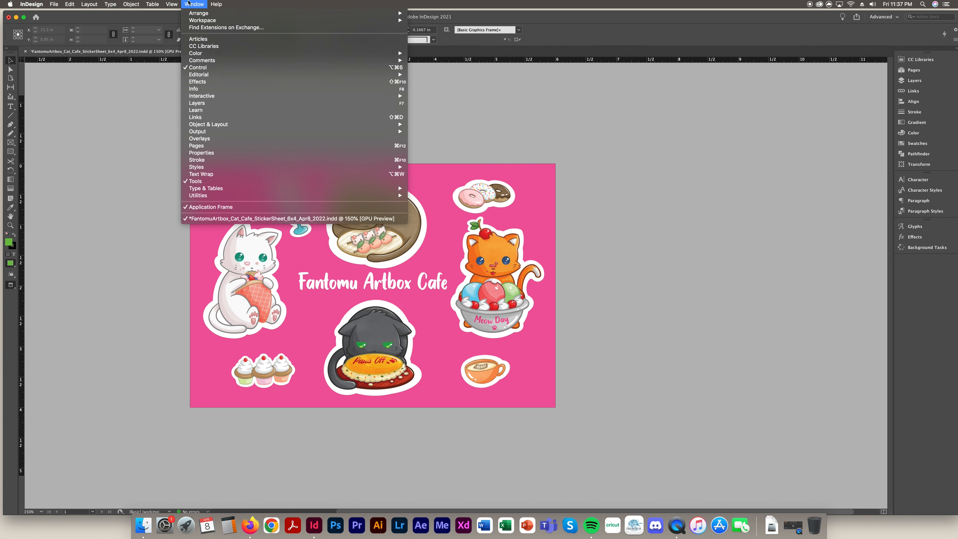
pyautogui.click(208, 39)
pyautogui.moveTo(267, 136); pyautogui.dragTo(709, 216)
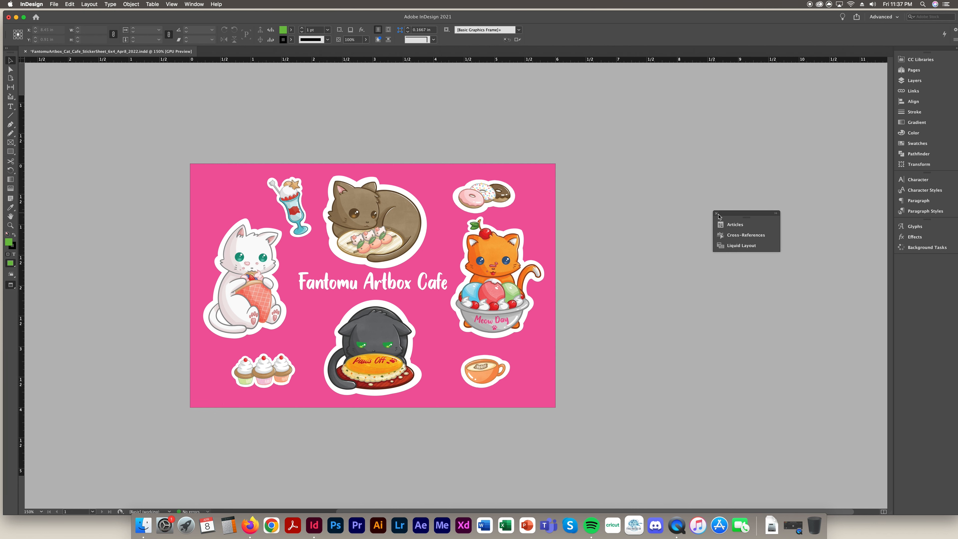
pyautogui.click(717, 214)
# Browse the Window menu's Workspace choices and dismiss them, keeping the Advanced workspace
pyautogui.click(193, 4)
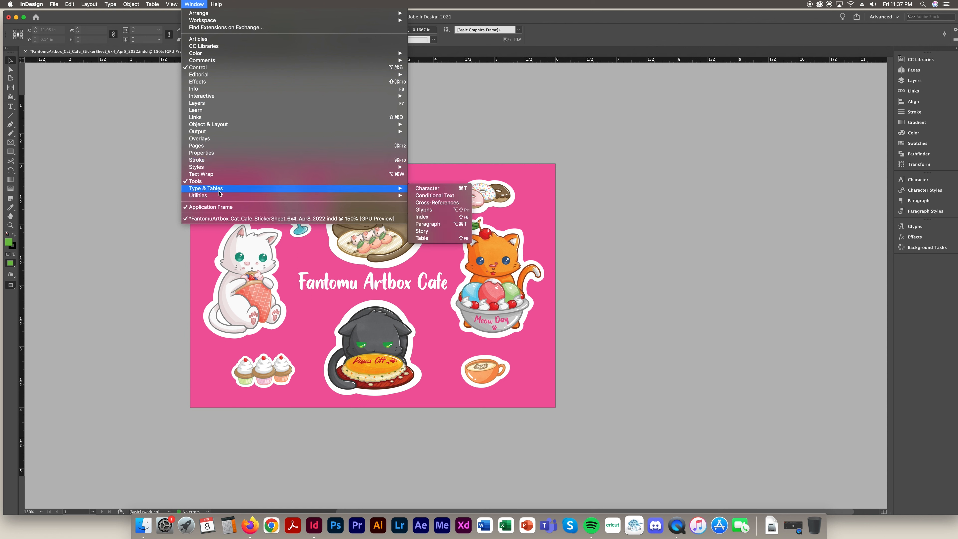
pyautogui.click(194, 5)
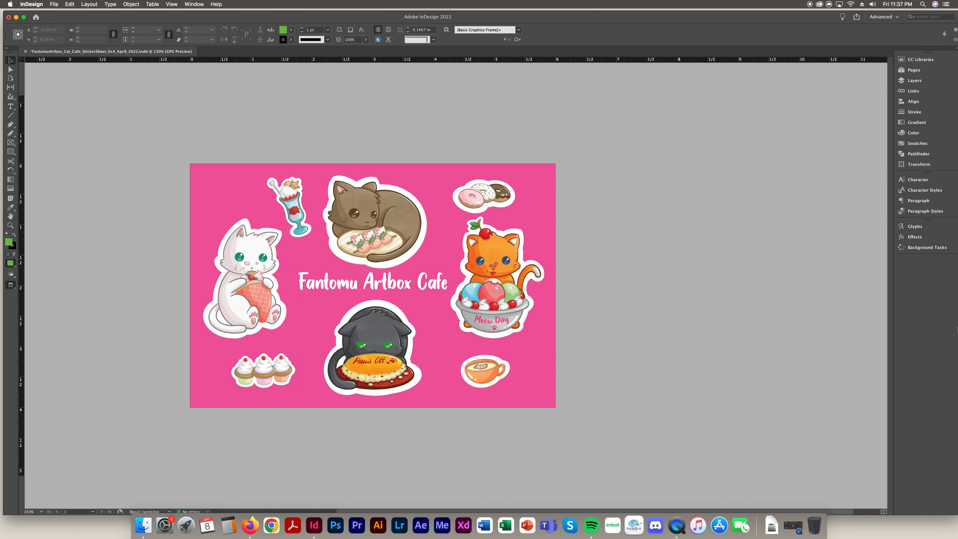
pyautogui.click(195, 4)
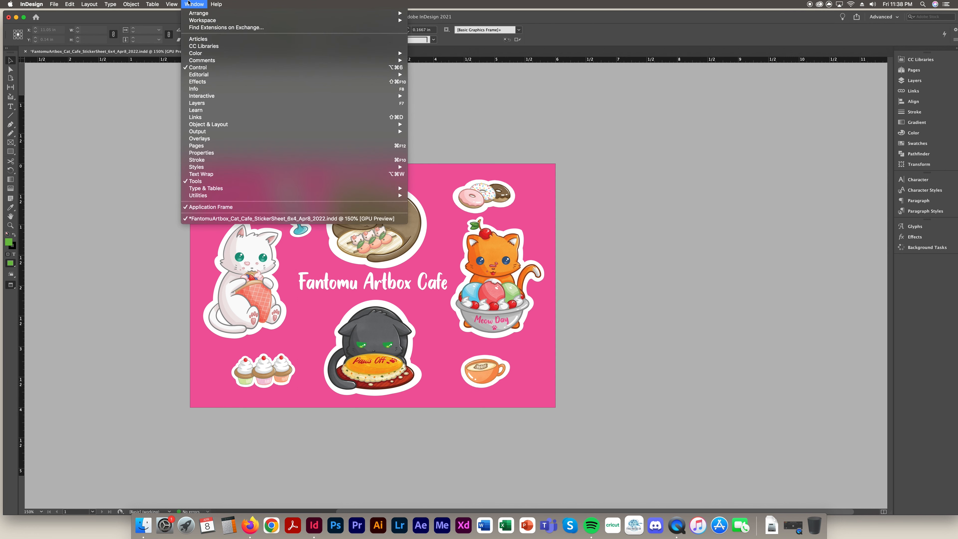
pyautogui.moveTo(204, 21)
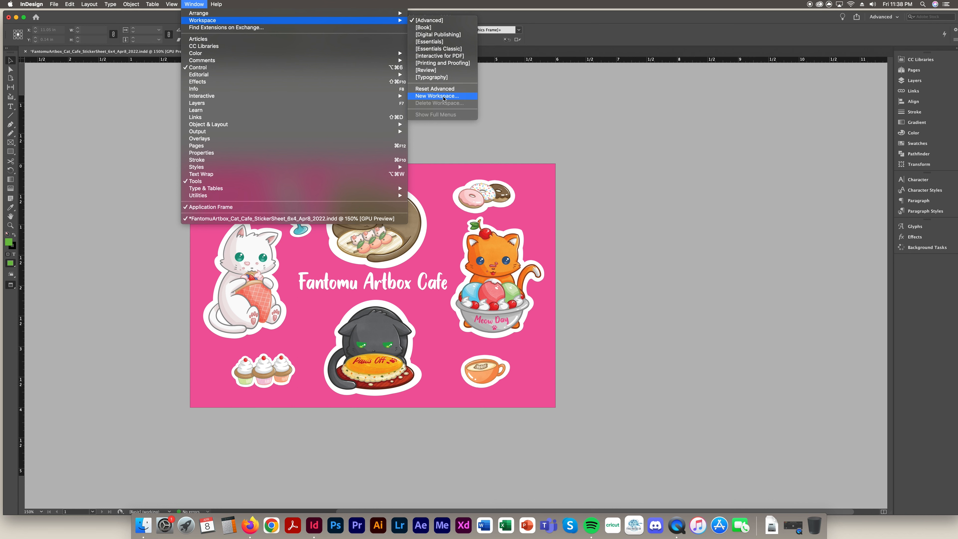
pyautogui.click(719, 169)
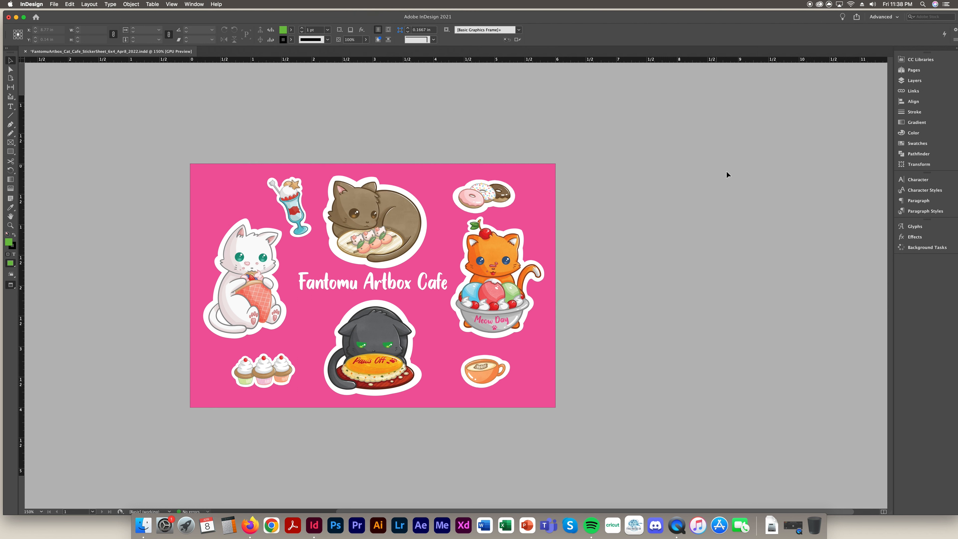